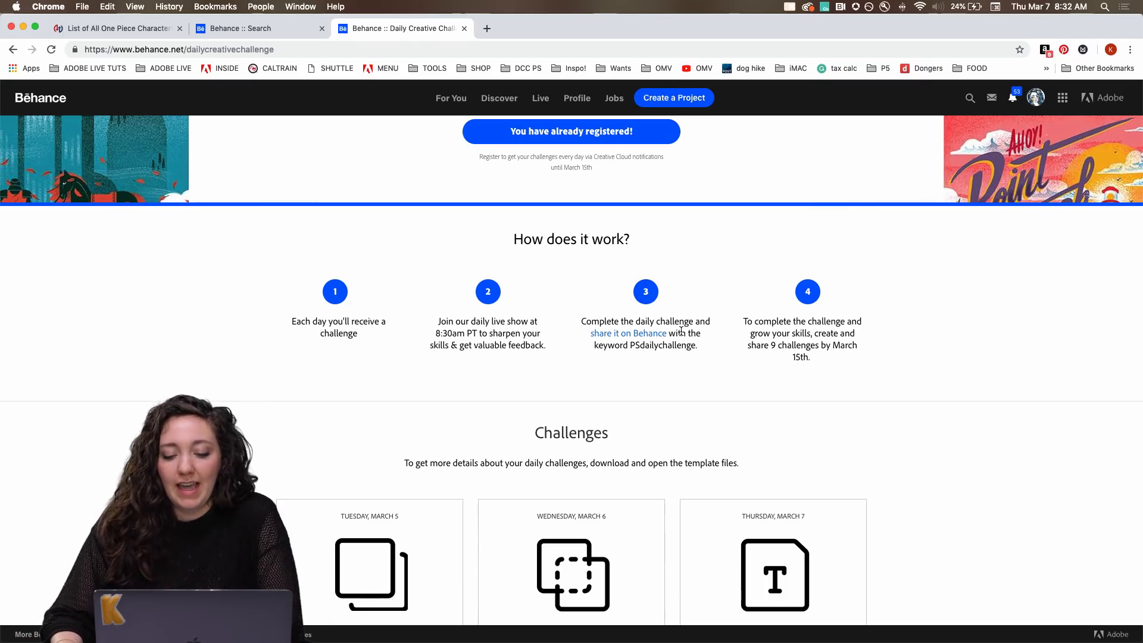
Review the daily challenge instructions, highlighting the PSdailychallenge keyword line, and look at the Adobe Photoshop community chat in Discord.
left_click_drag(594, 347, 706, 353)
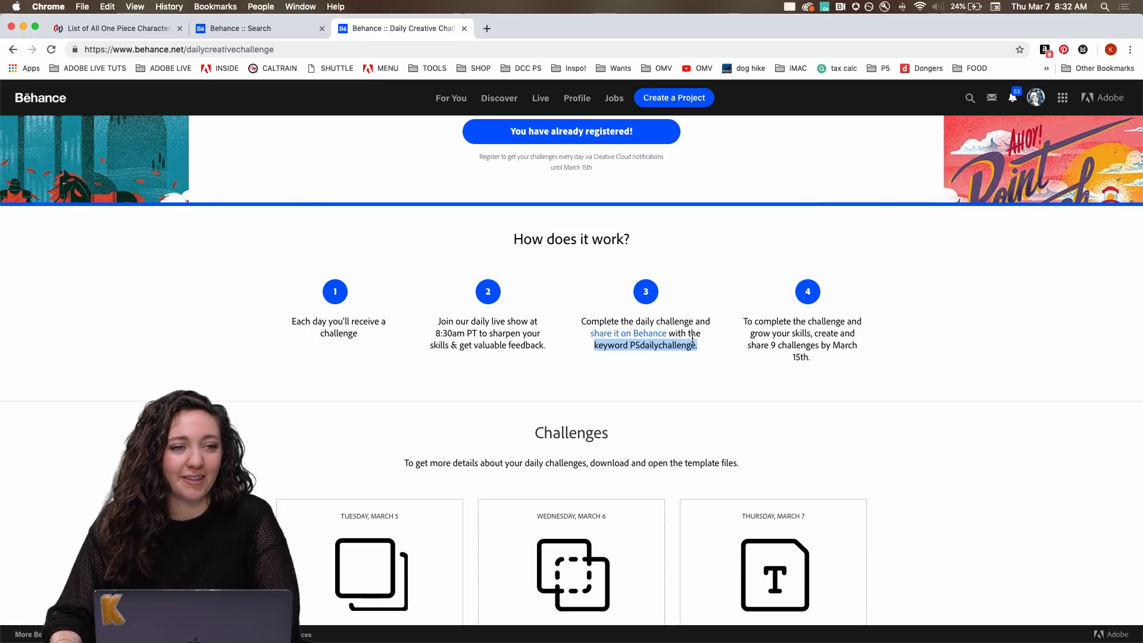
scroll(645, 327, "down", 5)
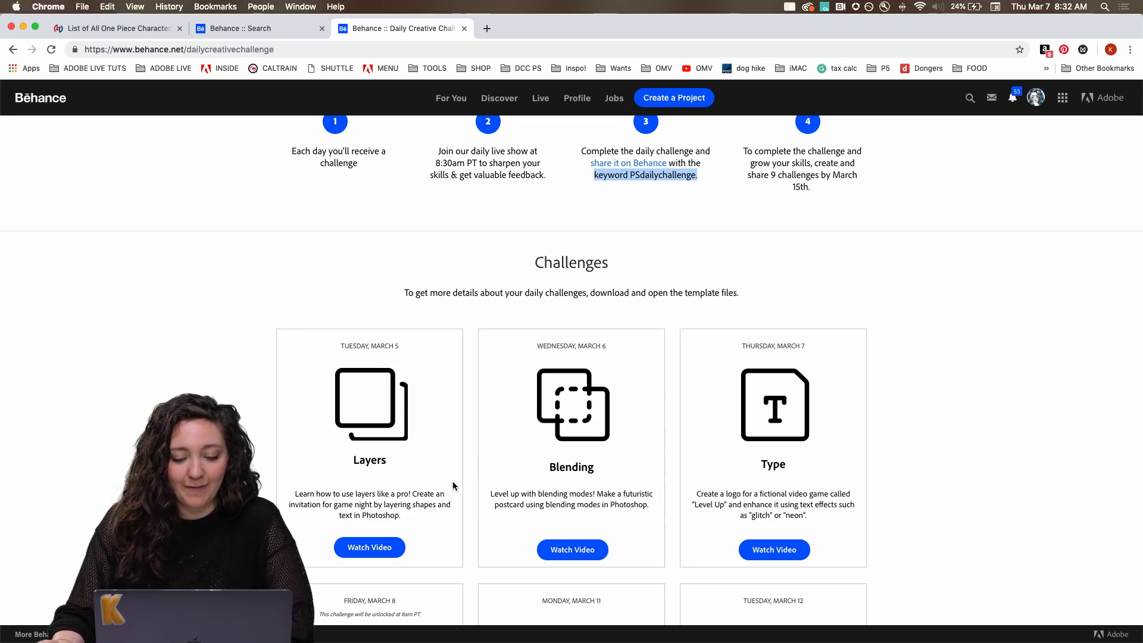
left_click(613, 622)
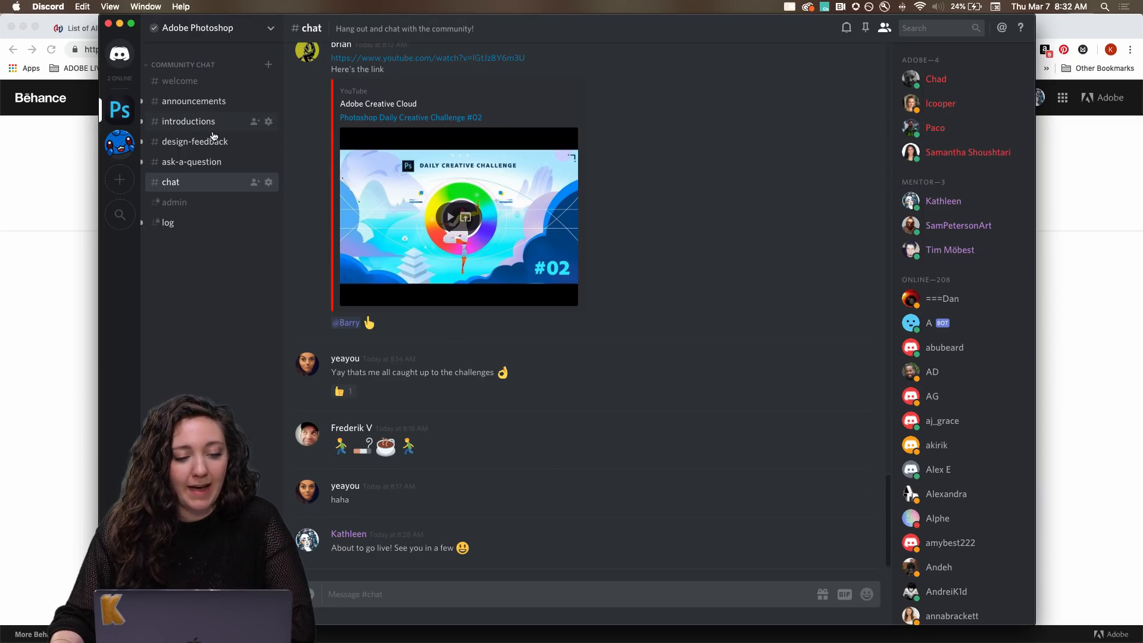
left_click(120, 24)
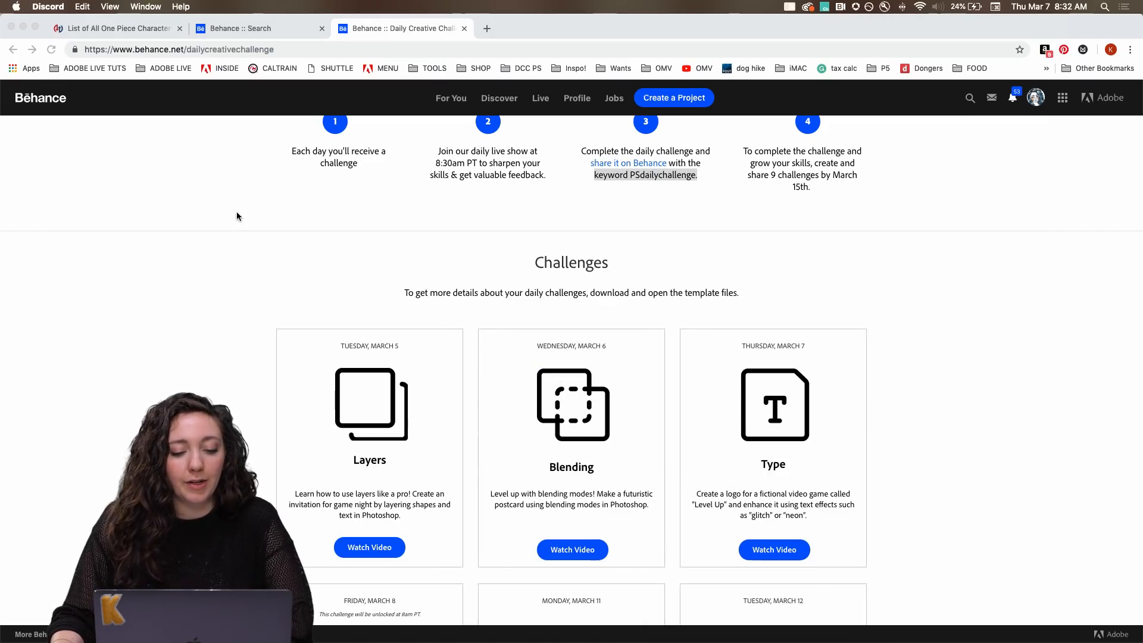
Switch to Photoshop, inspect the glitched LEVEL UP artwork up close, and hide the Example layer group.
mouse_move(515, 640)
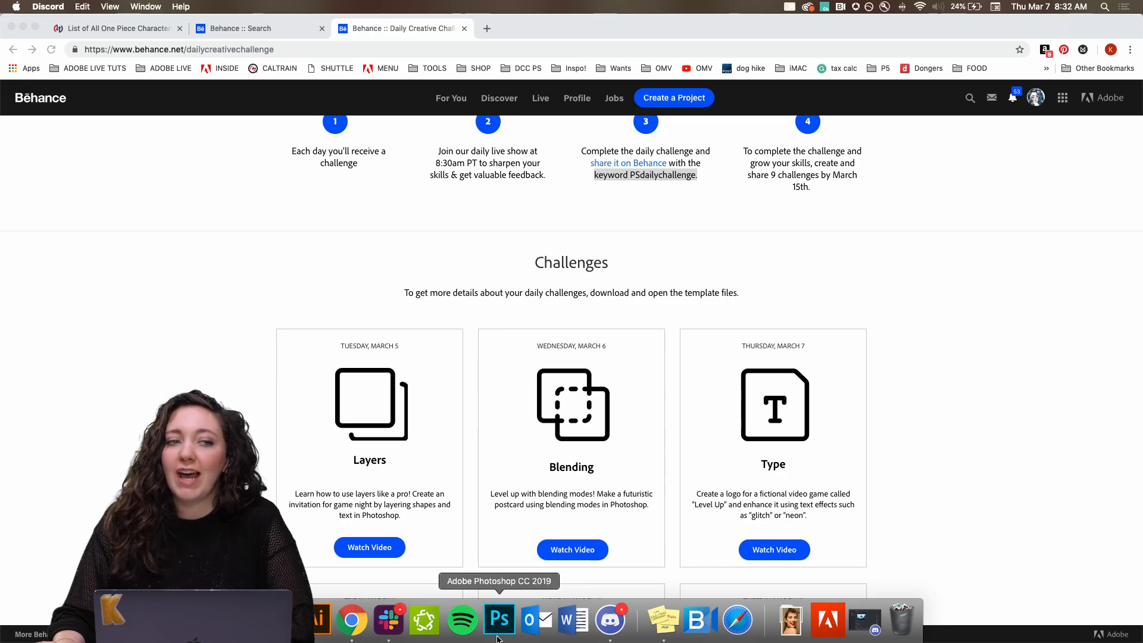
left_click(498, 620)
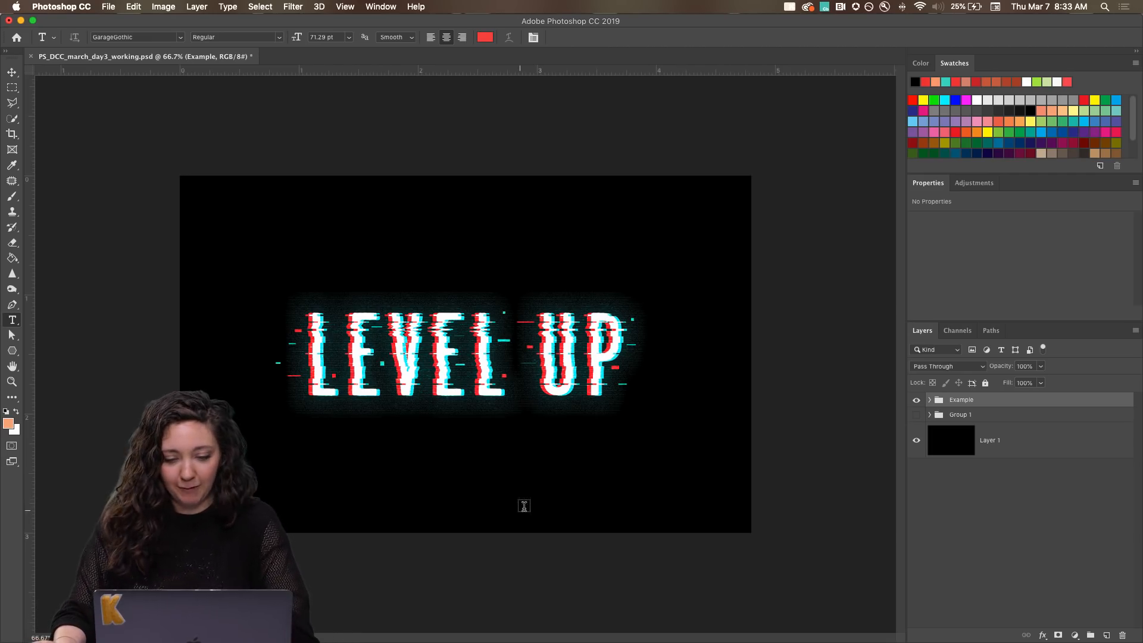
key("super+1")
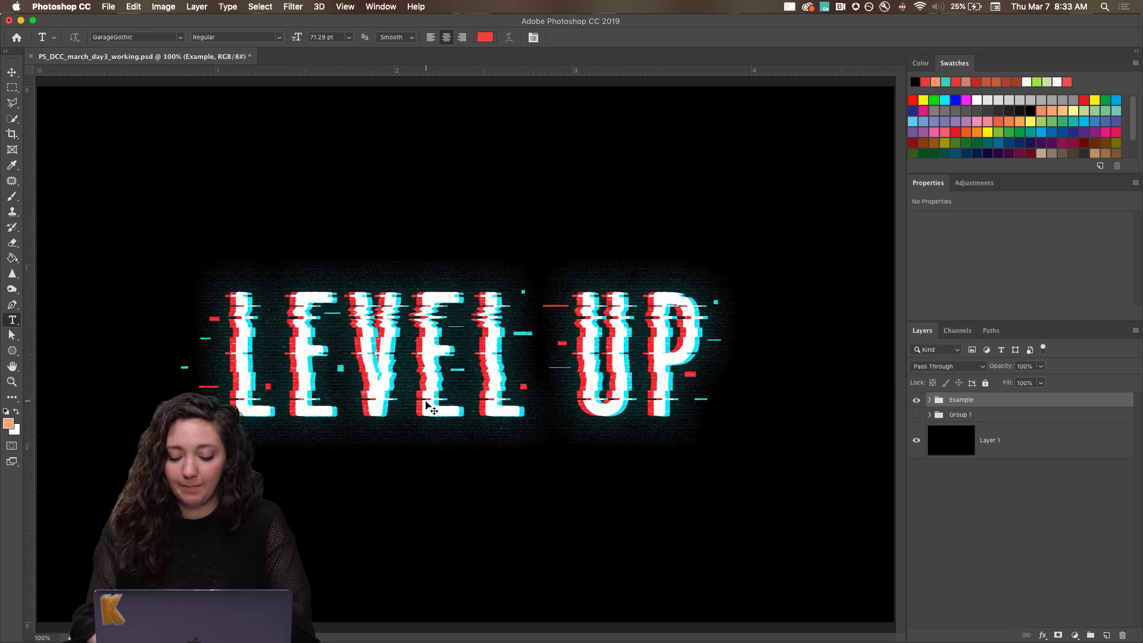
key("super+plus")
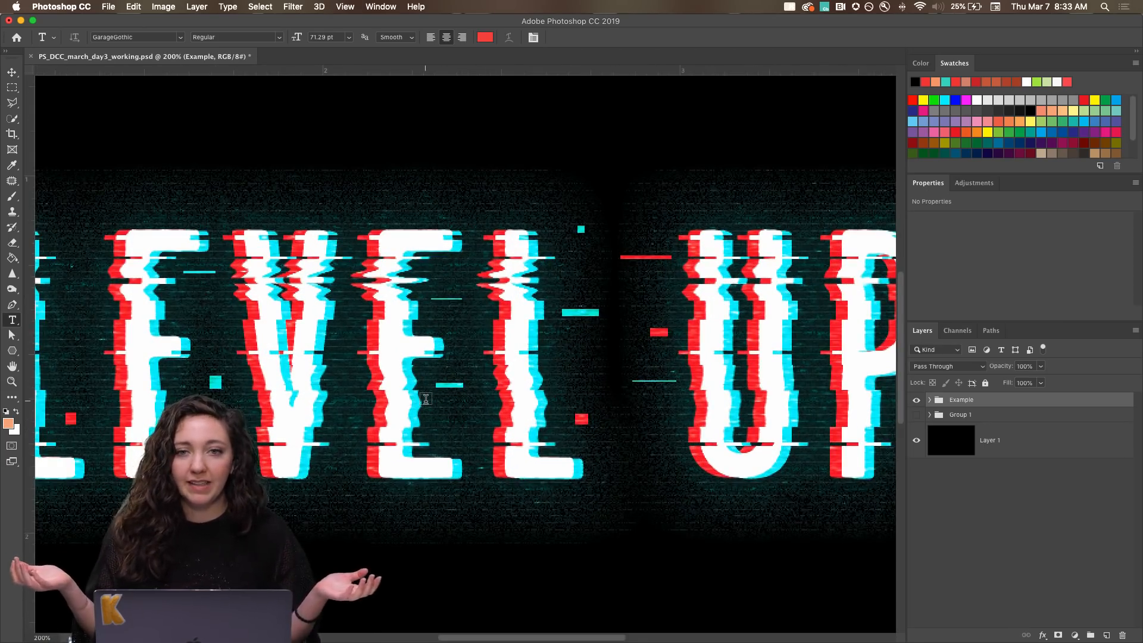
key("super+minus")
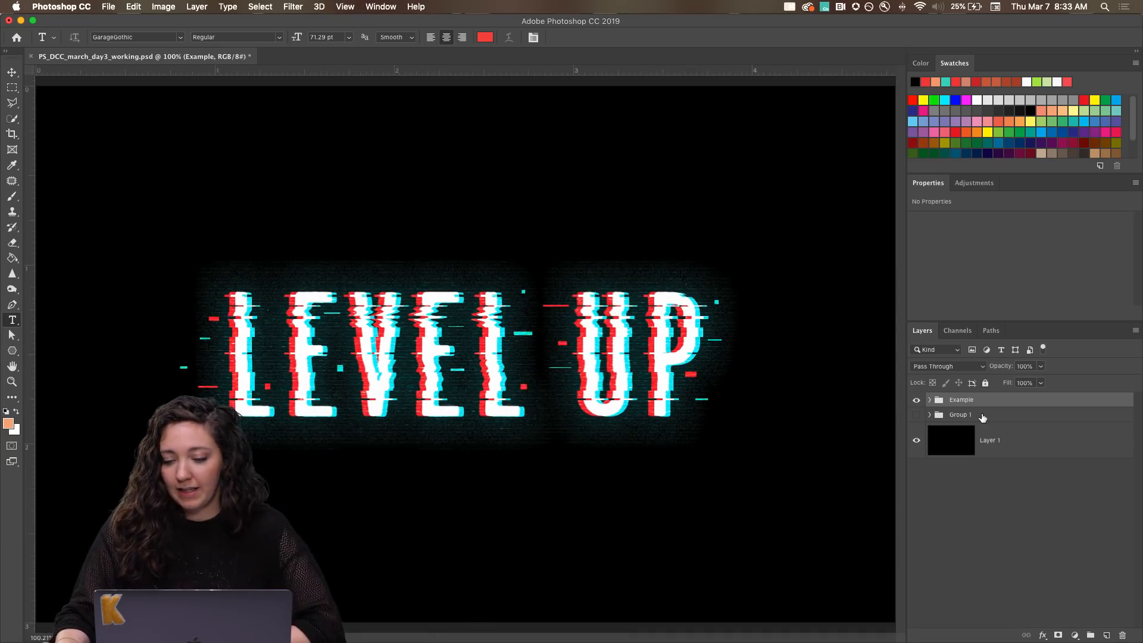
left_click(916, 400)
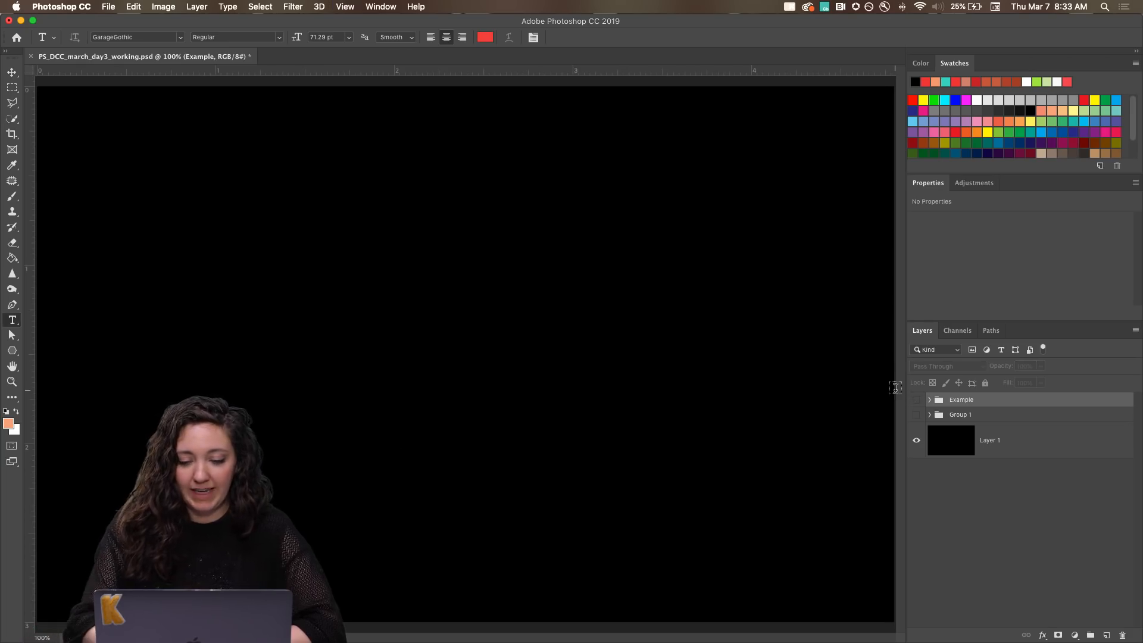
key("super+minus")
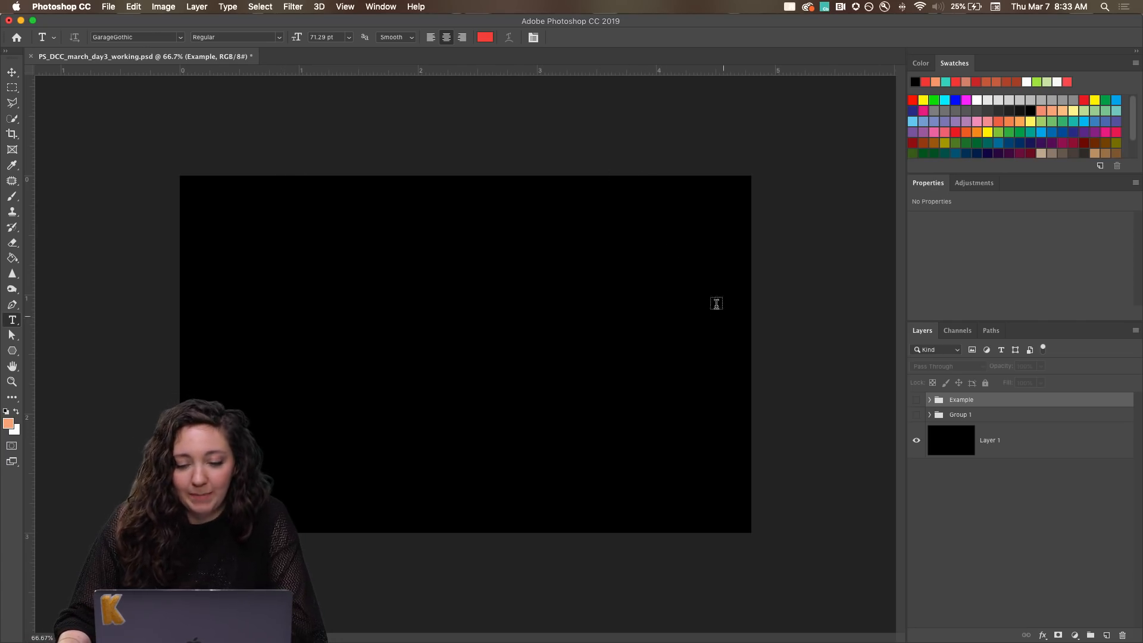
Check the document's pixel dimensions and resolution in Image Size without changing them.
left_click(159, 6)
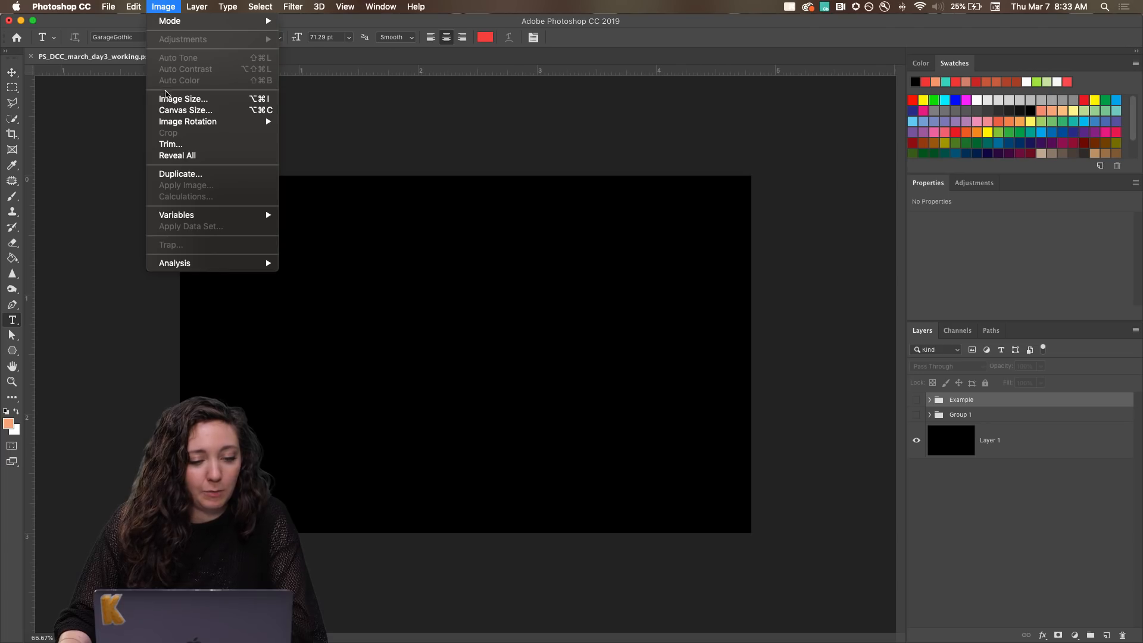
left_click(167, 99)
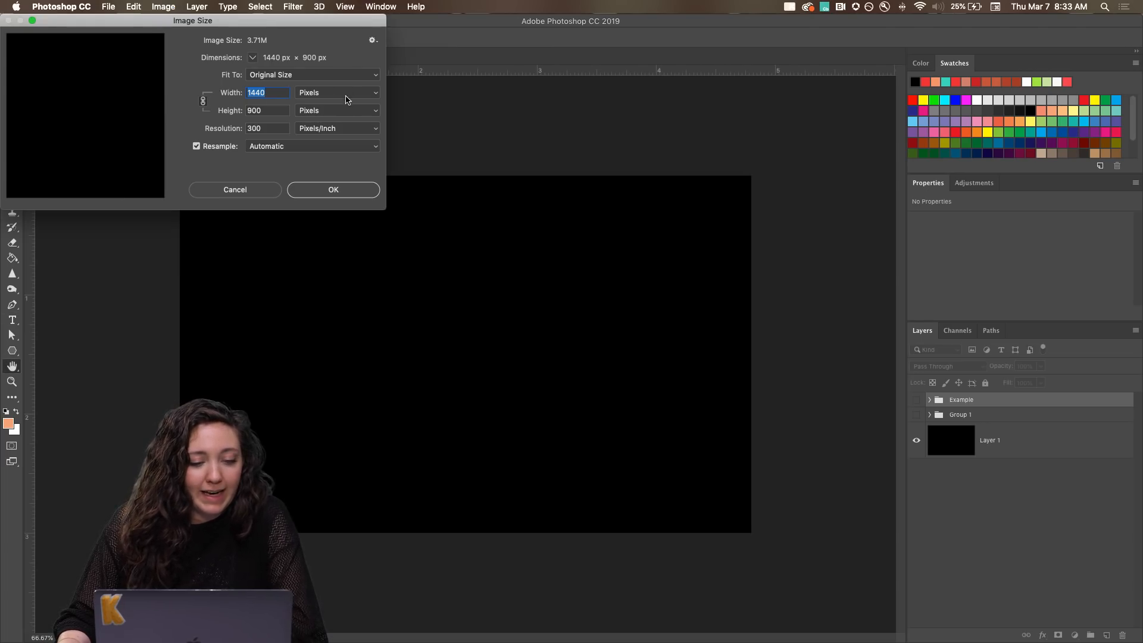
left_click(225, 190)
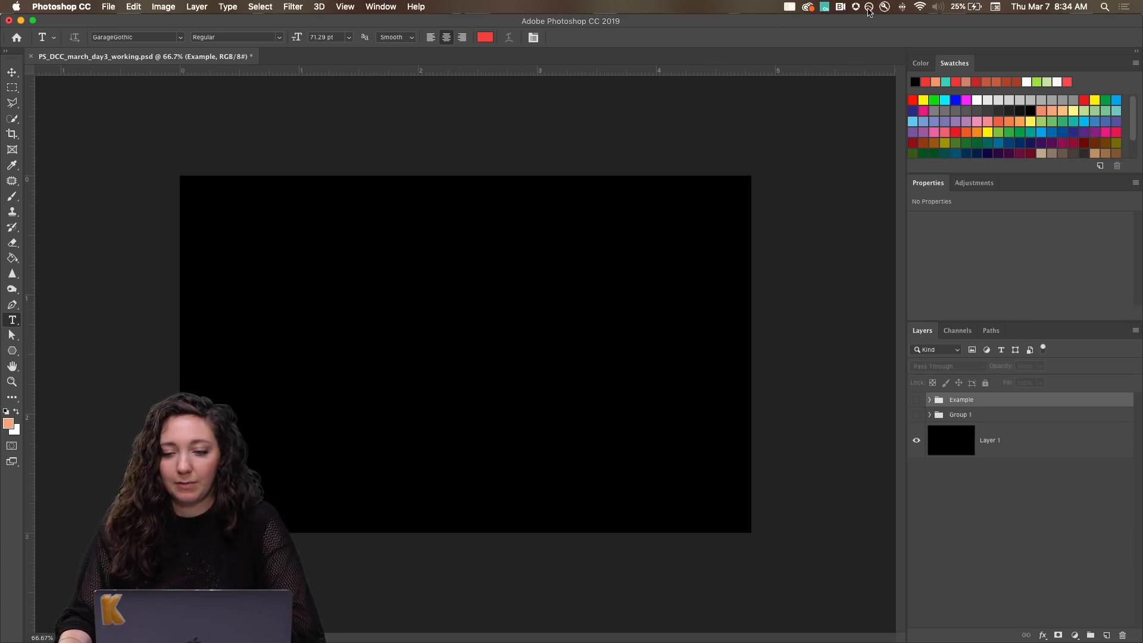
Start casting keystrokes on screen with KeyCastr.
left_click(789, 9)
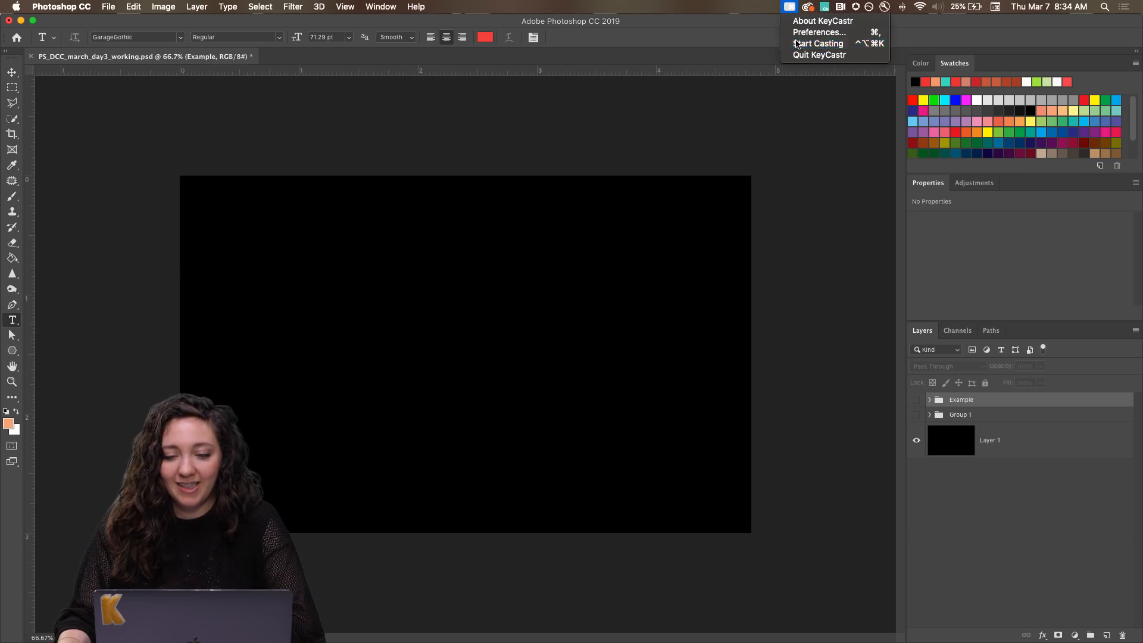
left_click(800, 44)
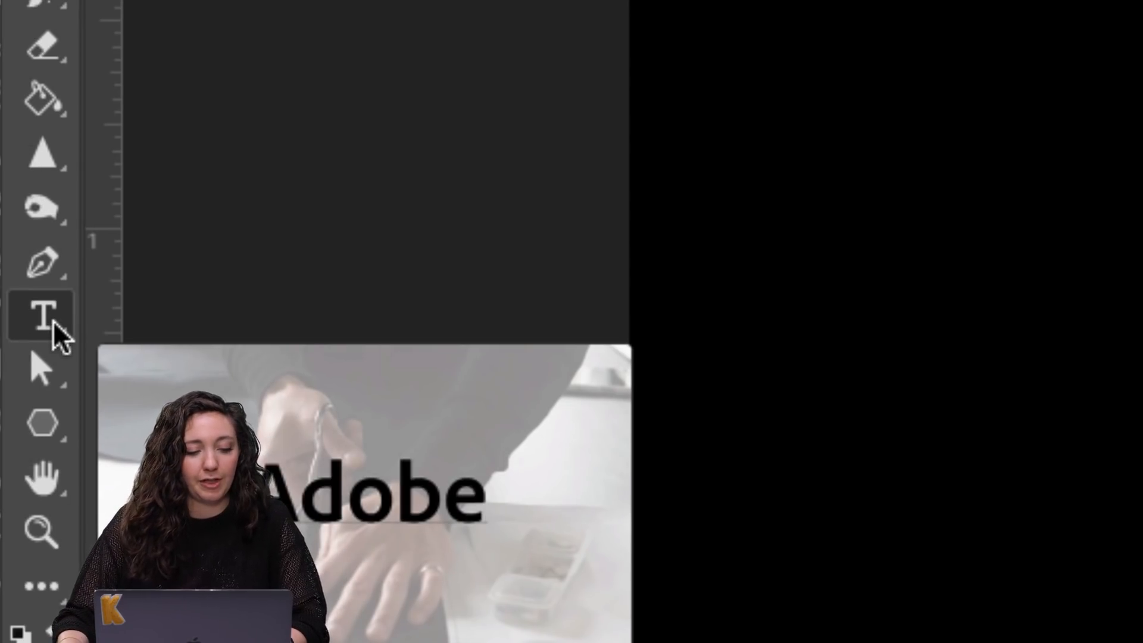
Show the type tool variants and cycle through the vertical and mask versions back to the Horizontal Type tool.
right_click(51, 319)
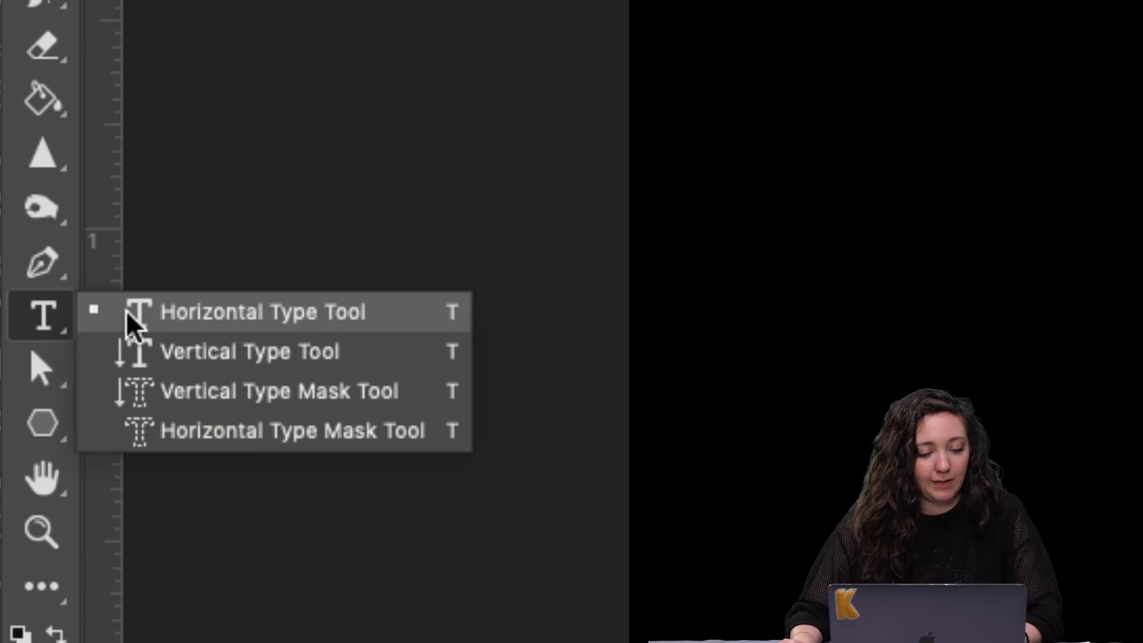
left_click(38, 316)
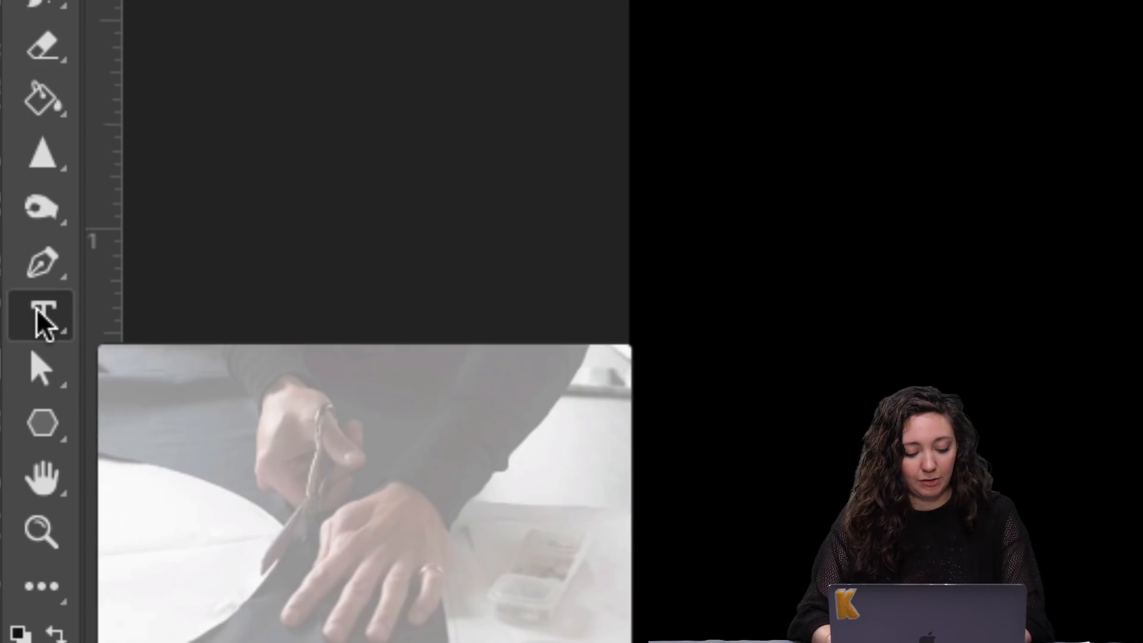
key("shift+t")
key("shift+t")
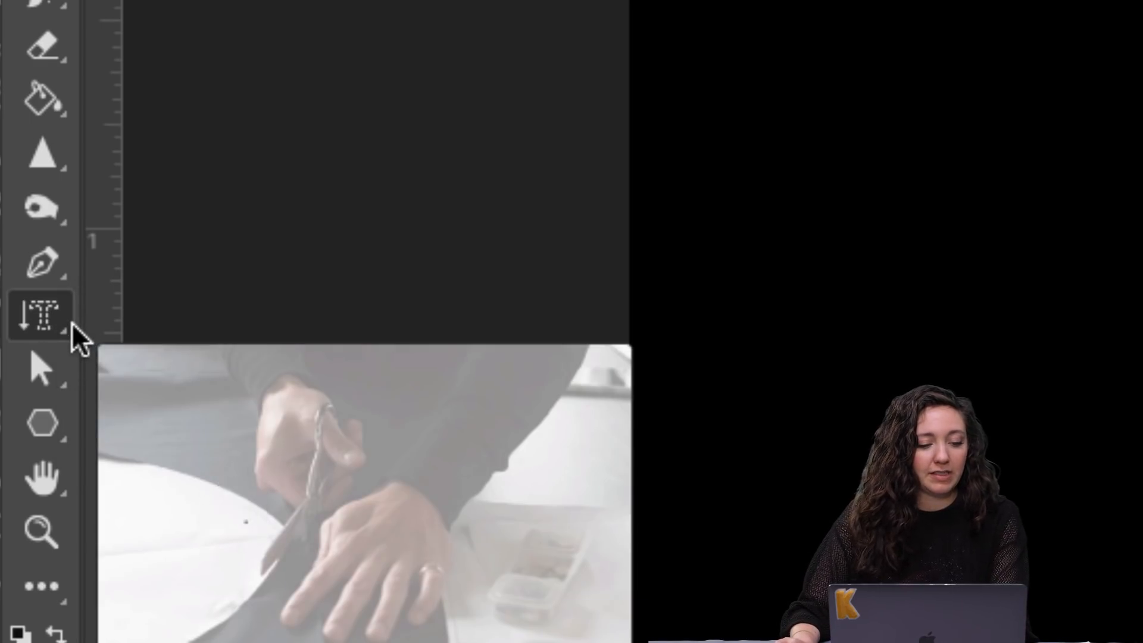
key("shift+t")
key("shift+t")
key("shift+t")
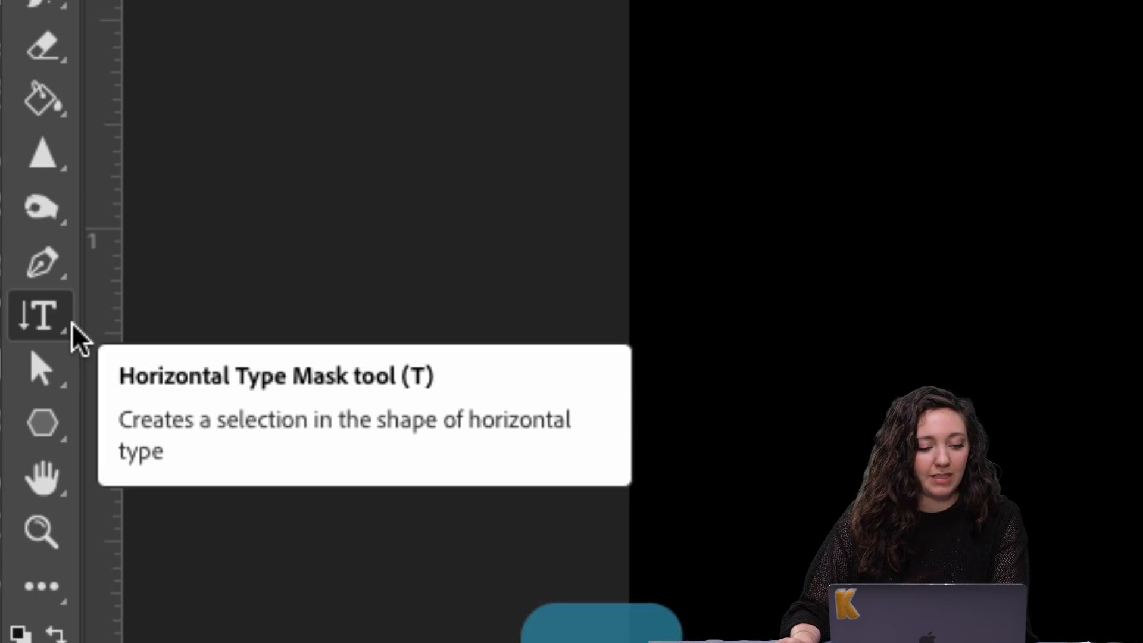
key("shift+t")
key("shift+t")
key("shift+t")
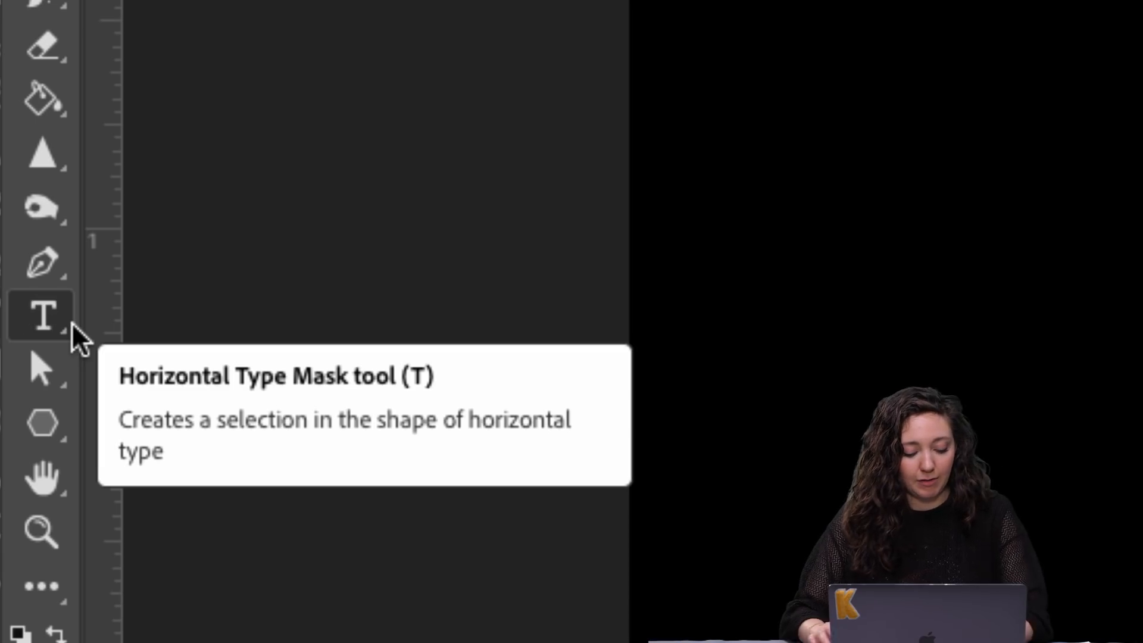
key("alt+super+8")
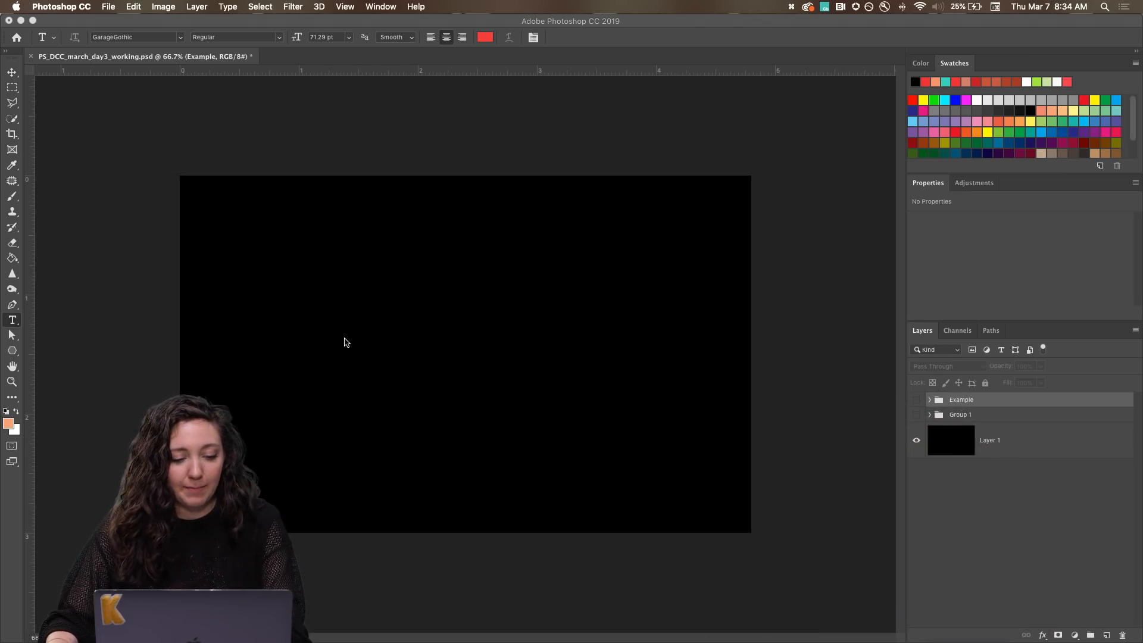
Add a Lorem Ipsum placeholder text layer with the Horizontal Type tool and move it to the middle of the black canvas.
key("t")
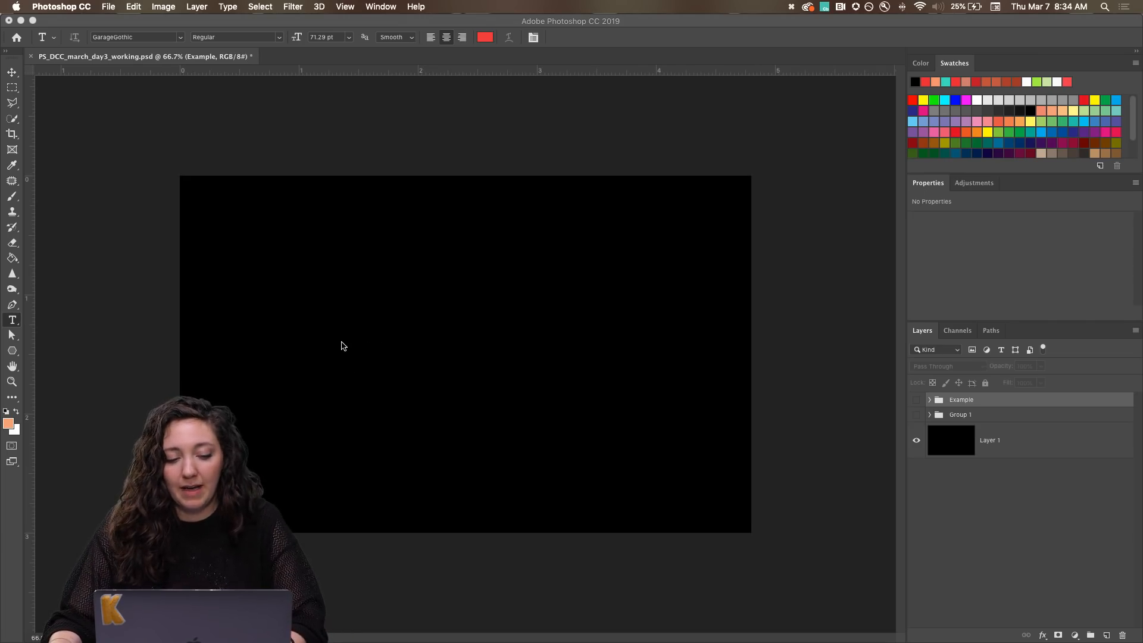
left_click(345, 345)
left_click(345, 344)
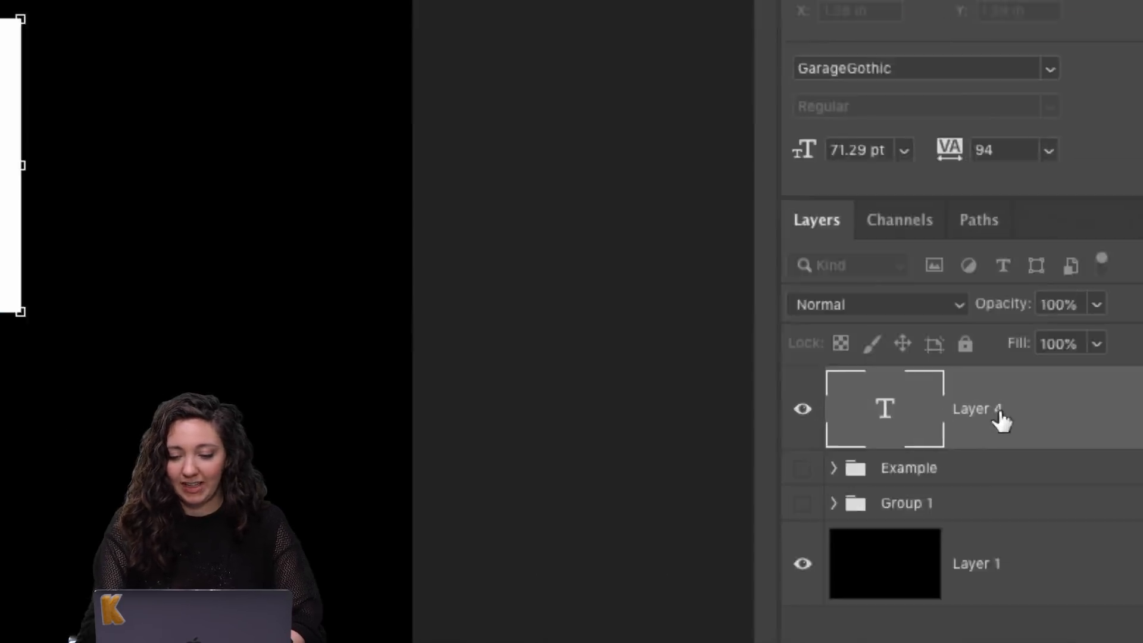
key("alt+super+8")
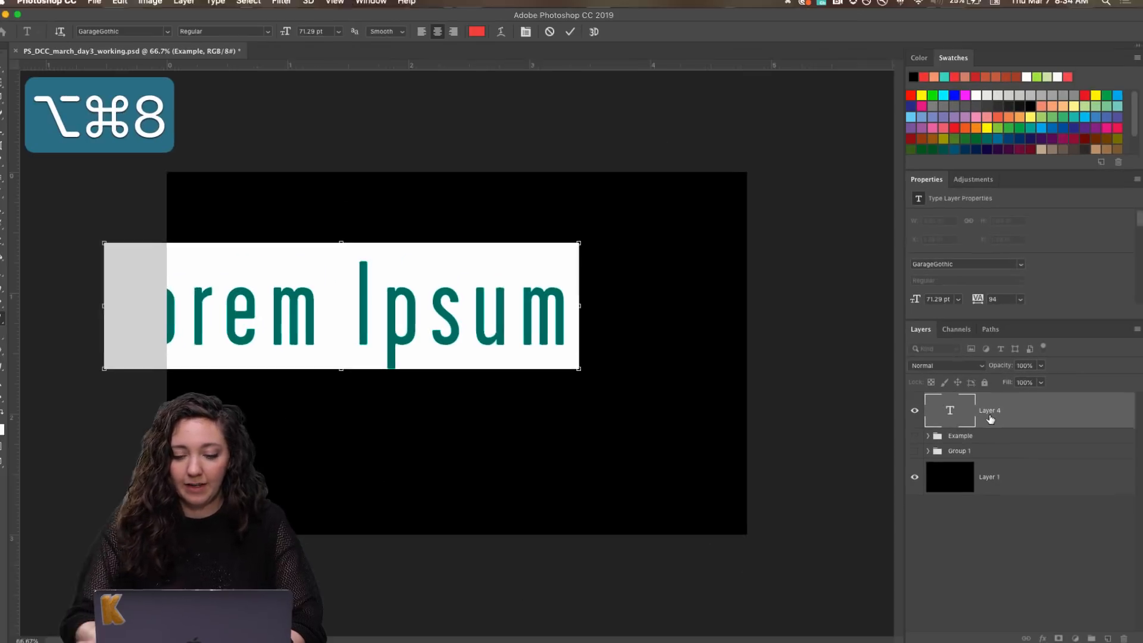
left_click(10, 74)
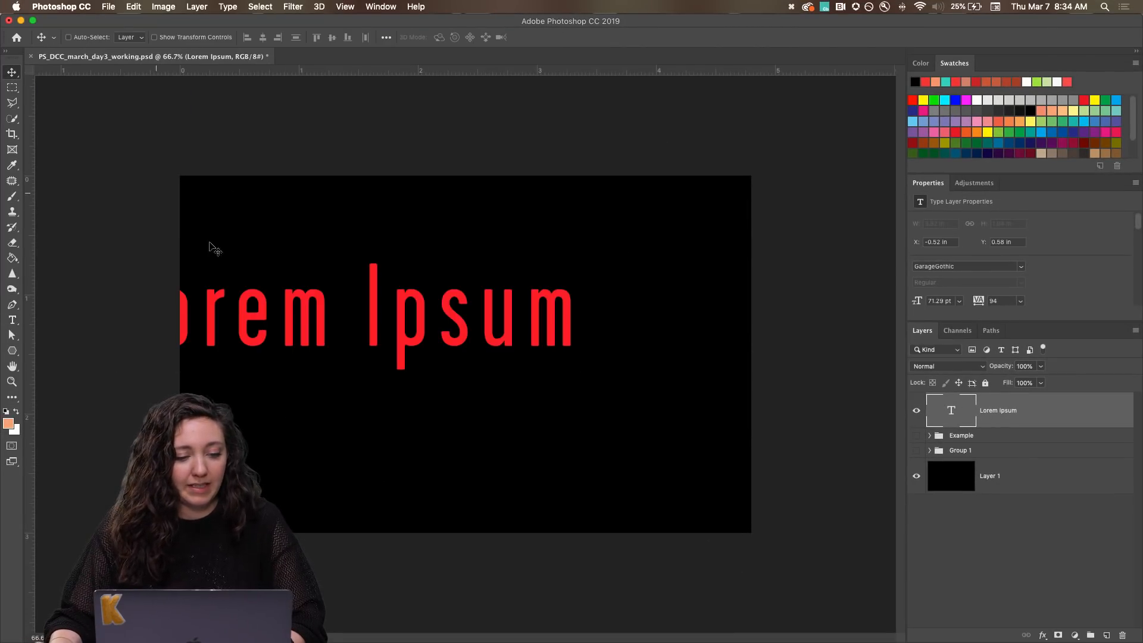
left_click_drag(264, 317, 377, 369)
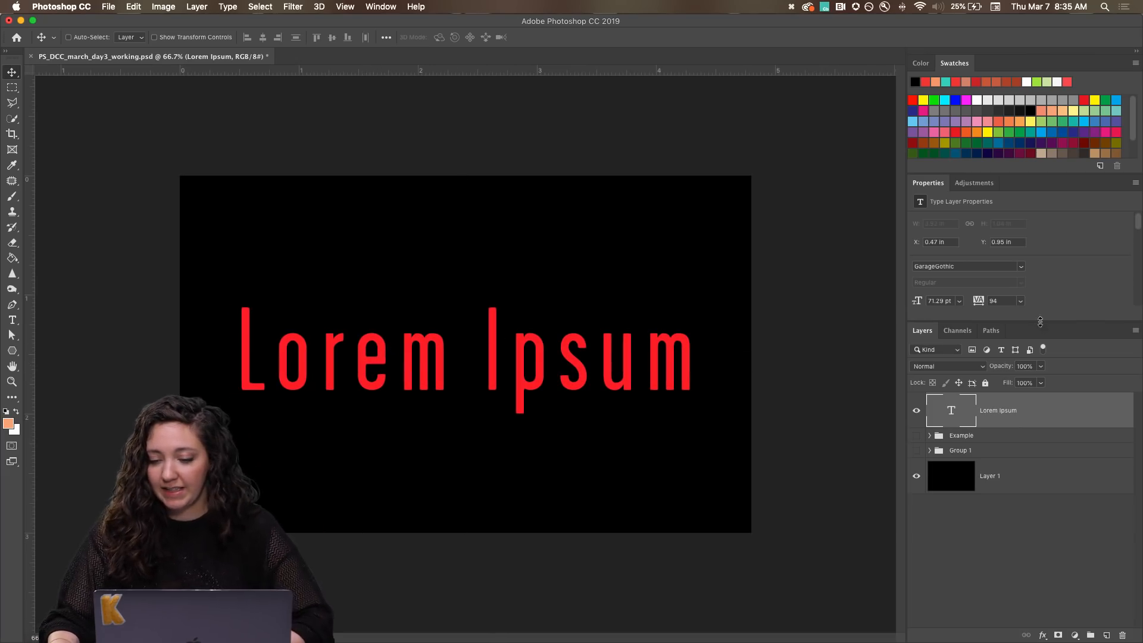
Enlarge the Properties panel to expose the remaining type settings, and check where the panel can be enabled.
left_click_drag(1042, 321, 1048, 441)
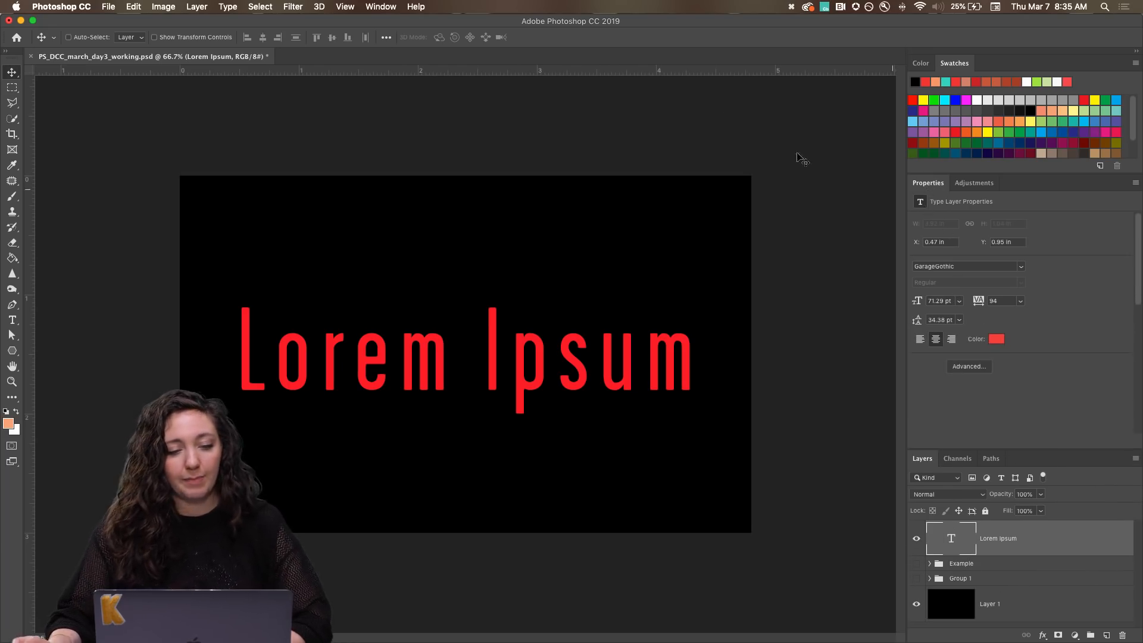
left_click(381, 6)
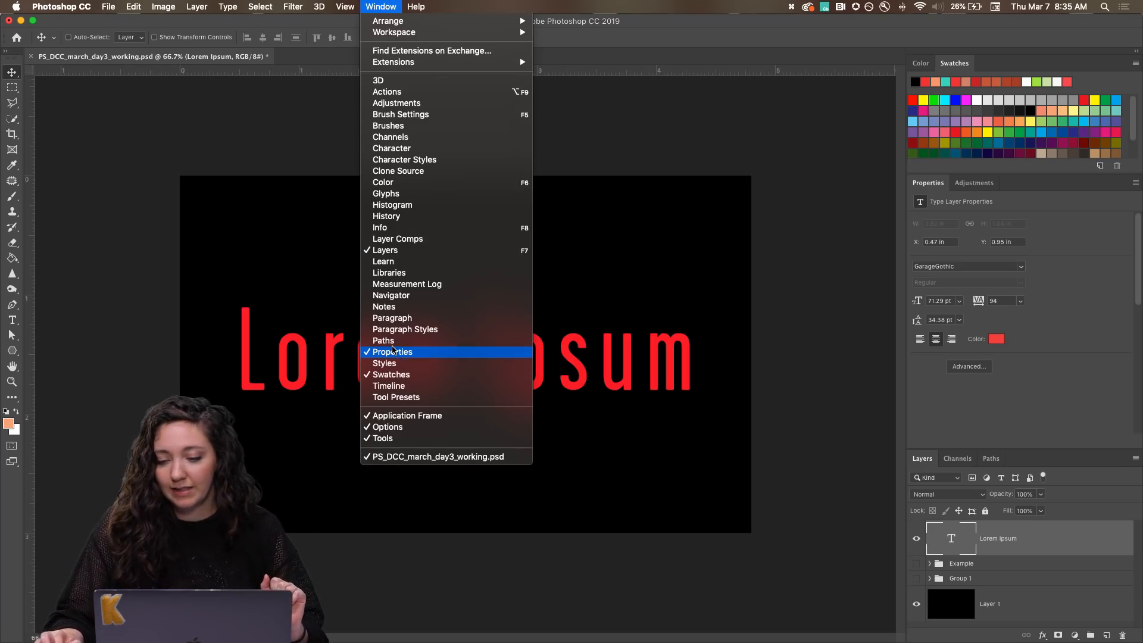
left_click(1075, 242)
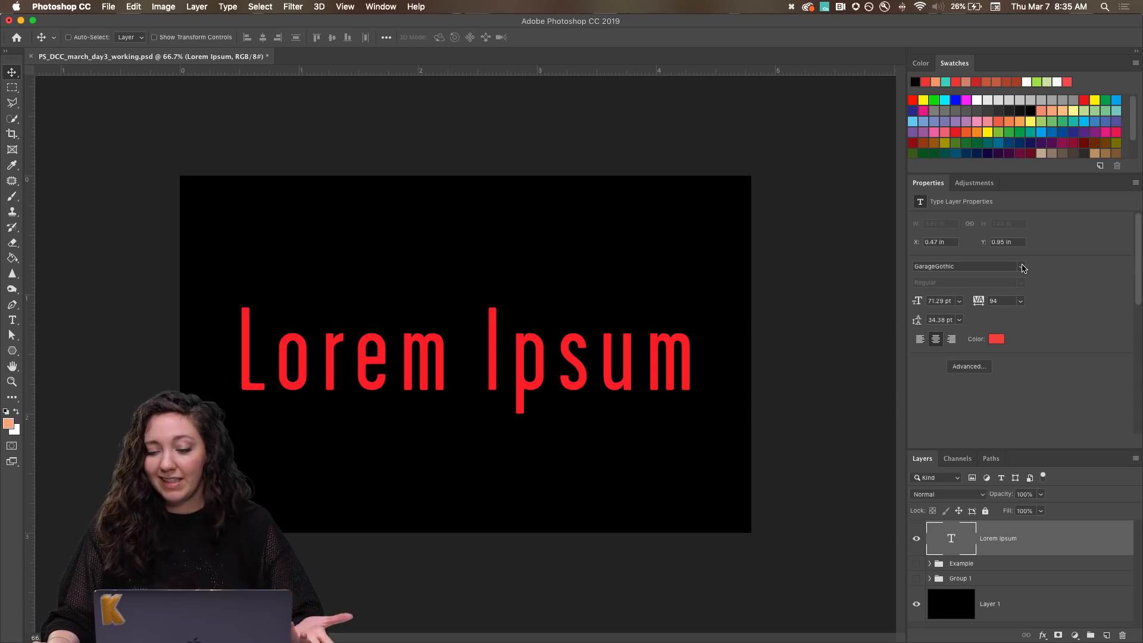
Open the Typekit website for adding fonts from the text layer's font list, and return to Photoshop.
left_click(1021, 267)
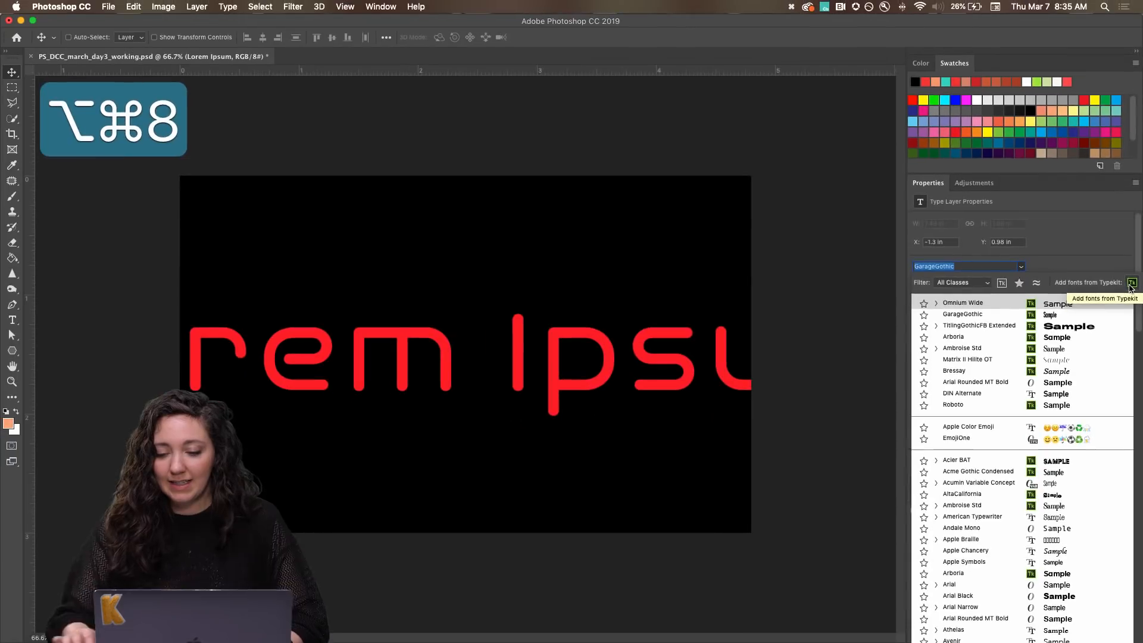
left_click(1104, 284)
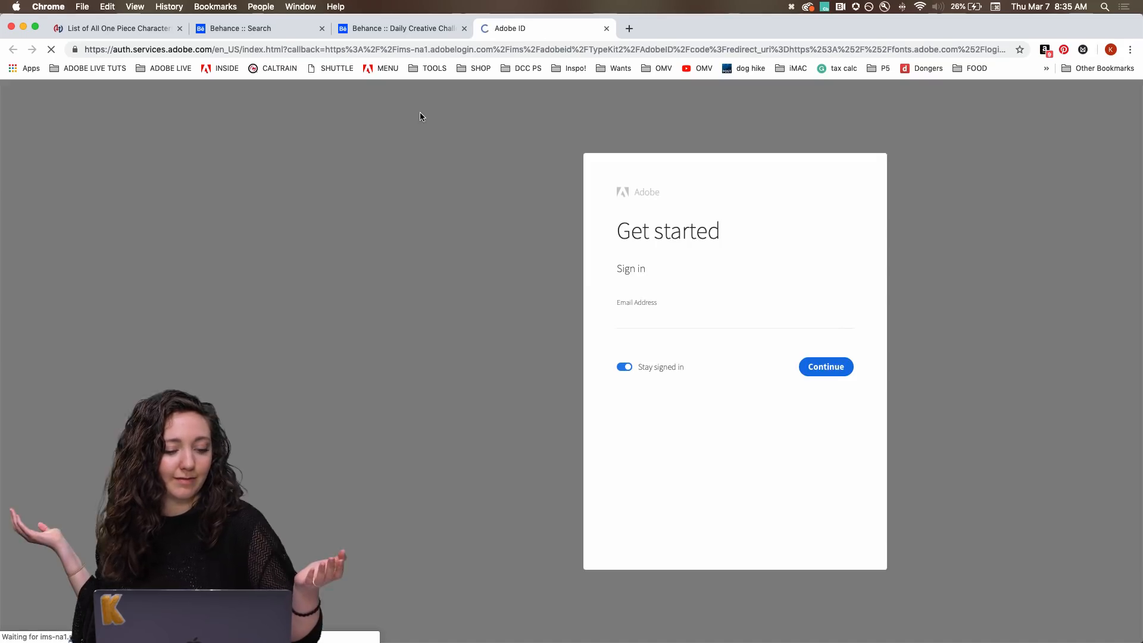
key("super+Tab")
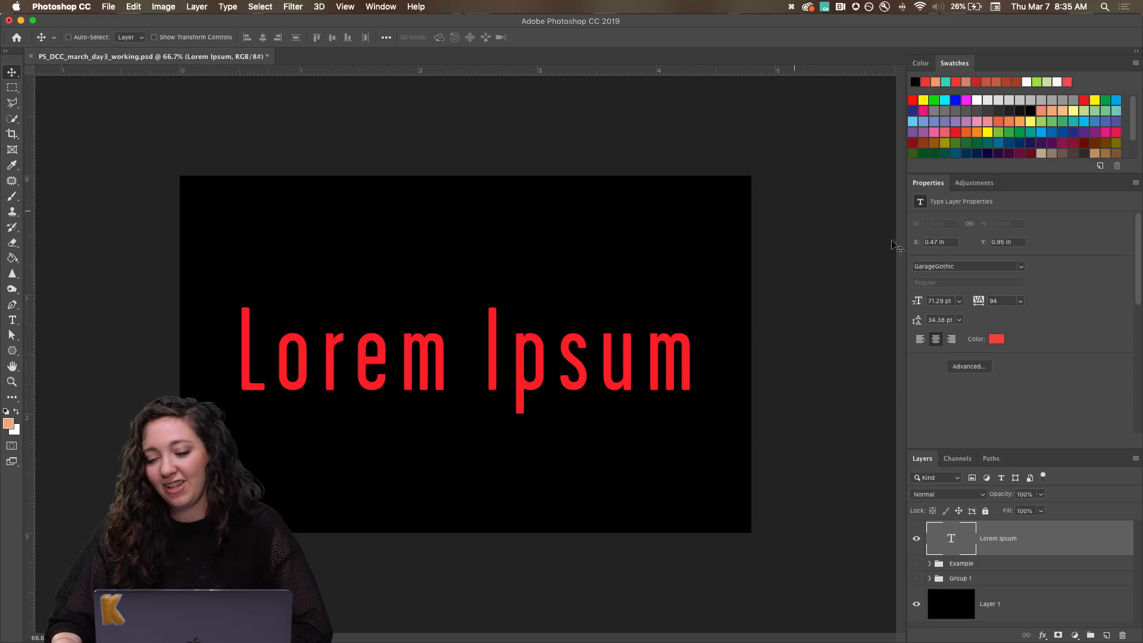
Choose GarageGothic as the font of the Lorem Ipsum text layer.
left_click(1022, 270)
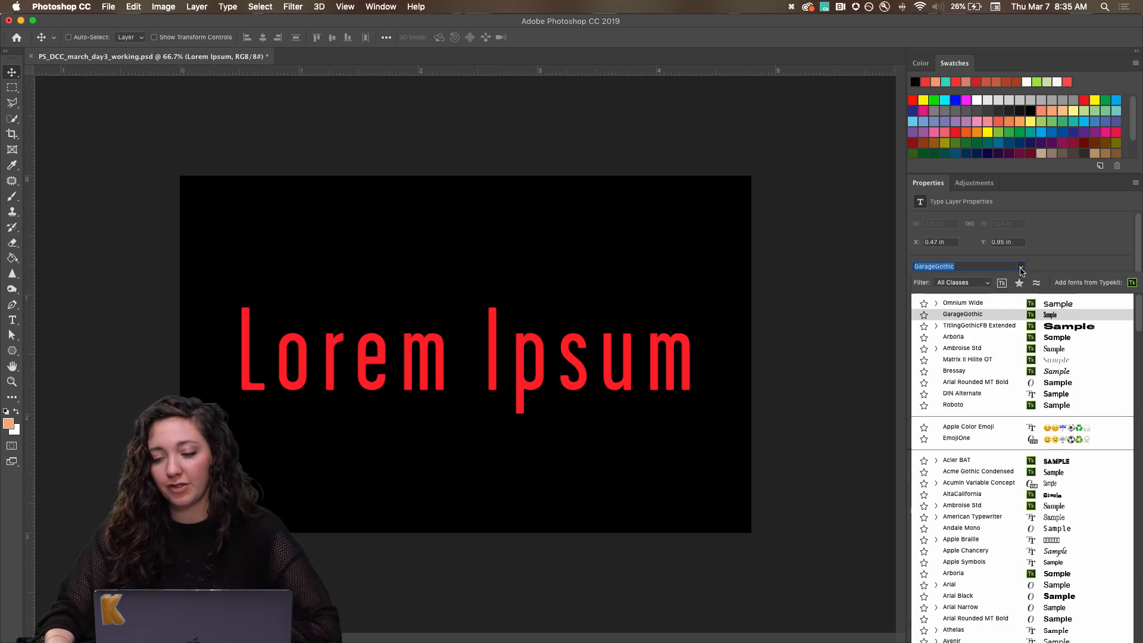
left_click(951, 316)
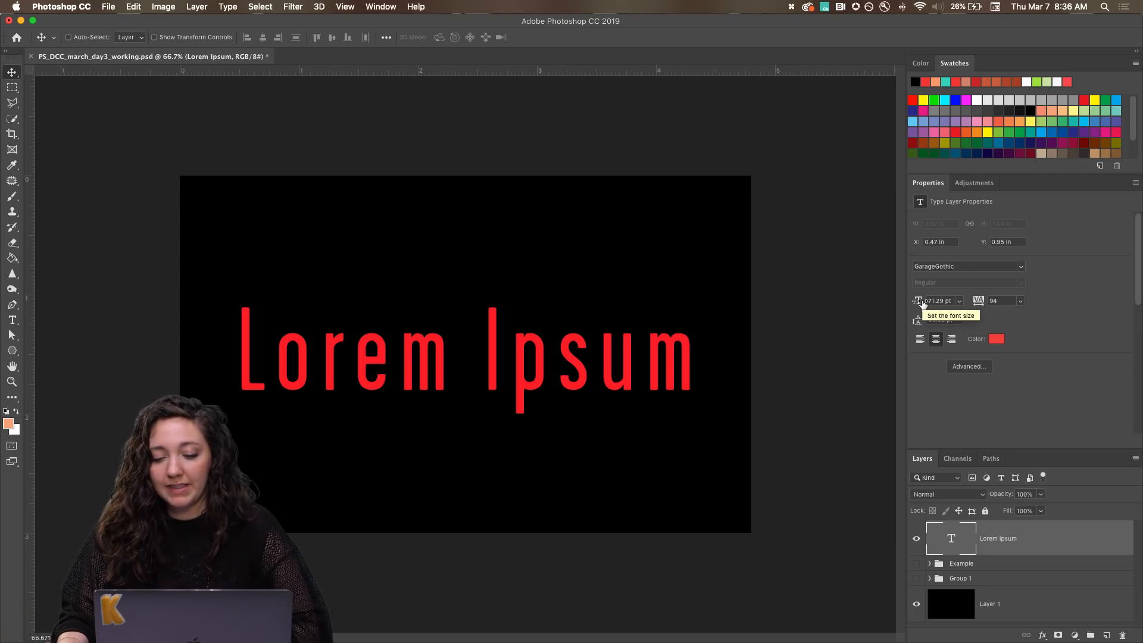
Set the font size of the Lorem Ipsum text layer to 70 pt.
key("alt+super+8")
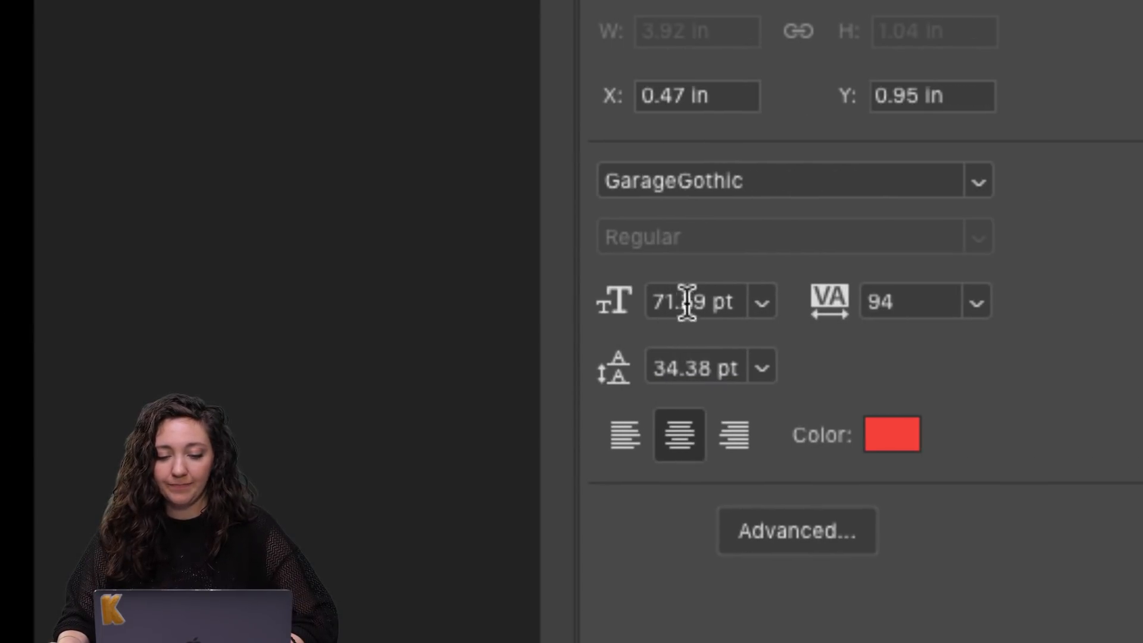
key("alt+super+8")
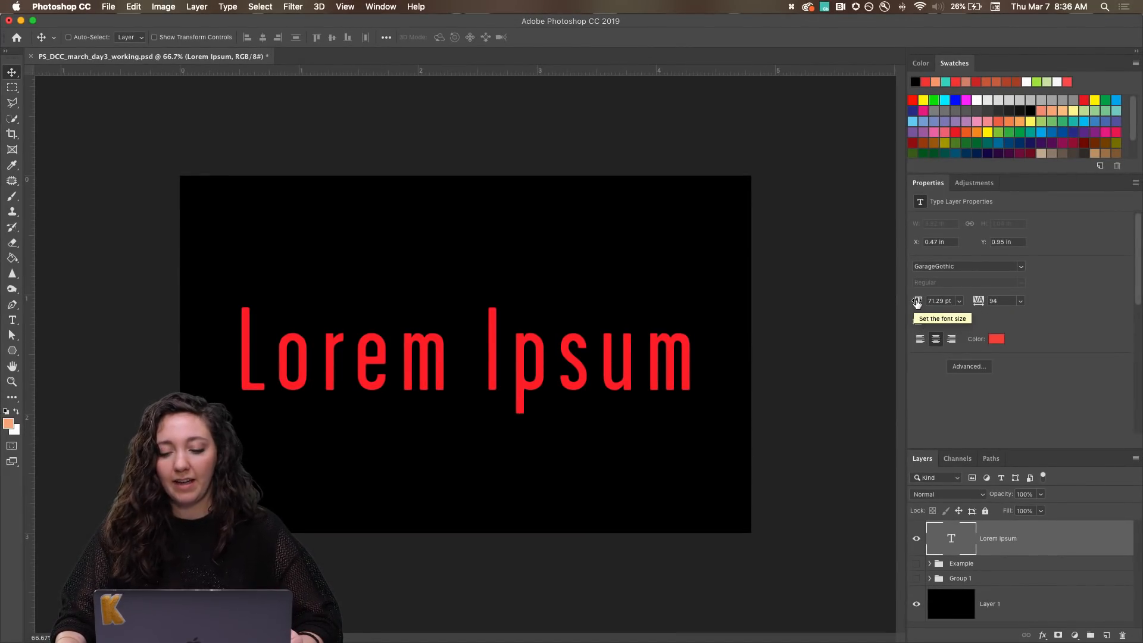
mouse_move(916, 302)
left_mouse_down()
mouse_move(896, 301)
mouse_move(926, 301)
left_mouse_up()
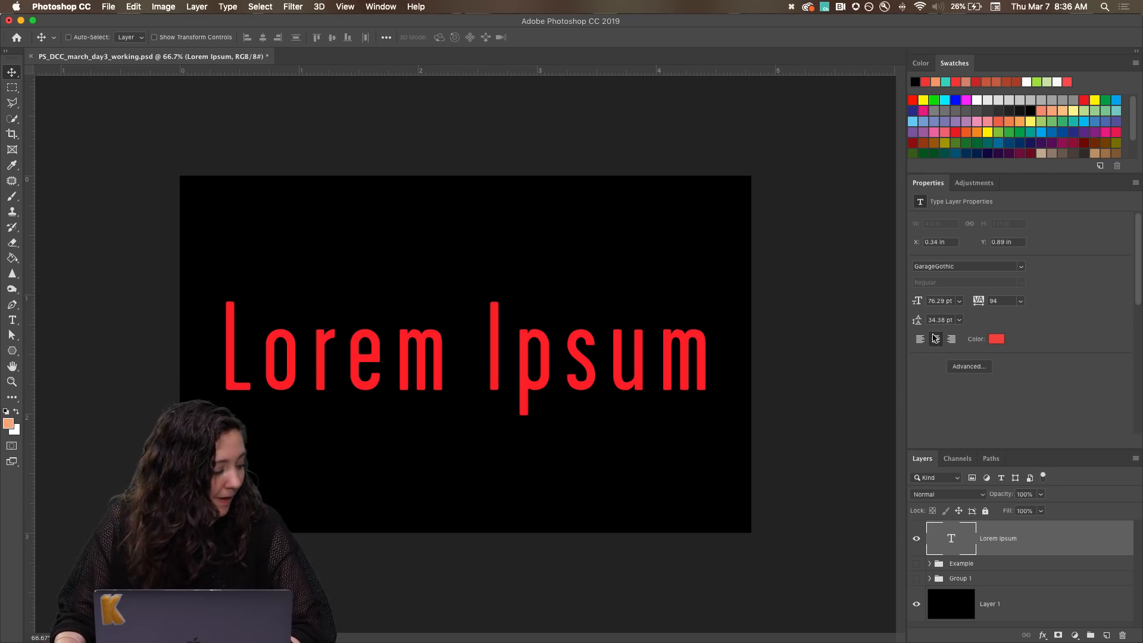
left_click(940, 302)
type("70")
key("Return")
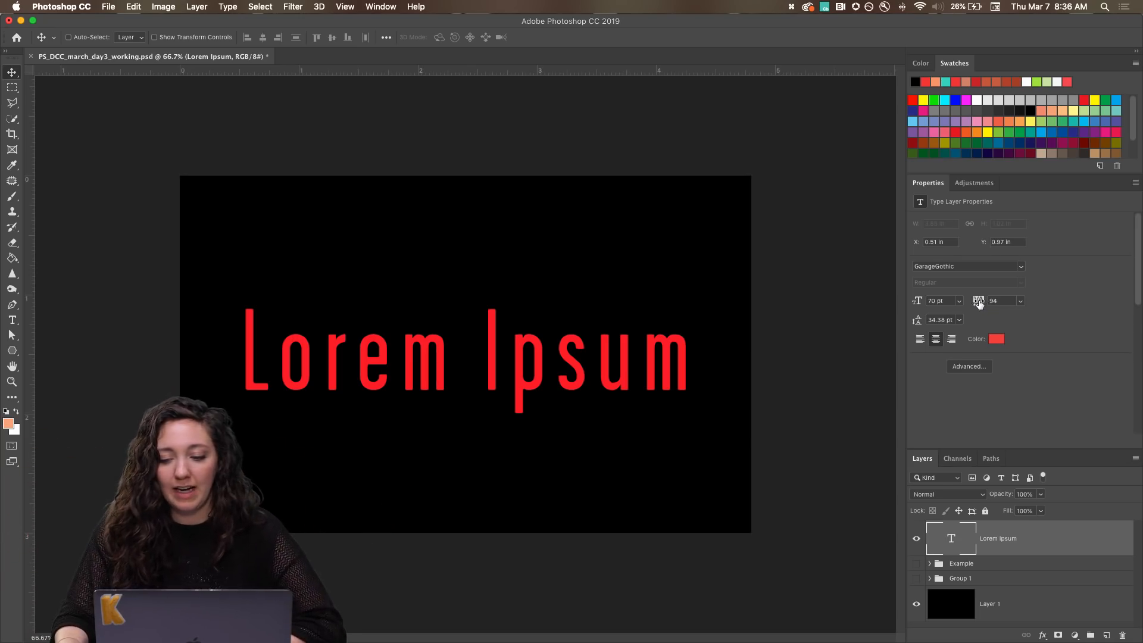
Set the tracking of the Lorem Ipsum text layer to 95.
mouse_move(978, 302)
left_mouse_down()
mouse_move(967, 300)
mouse_move(982, 302)
left_mouse_up()
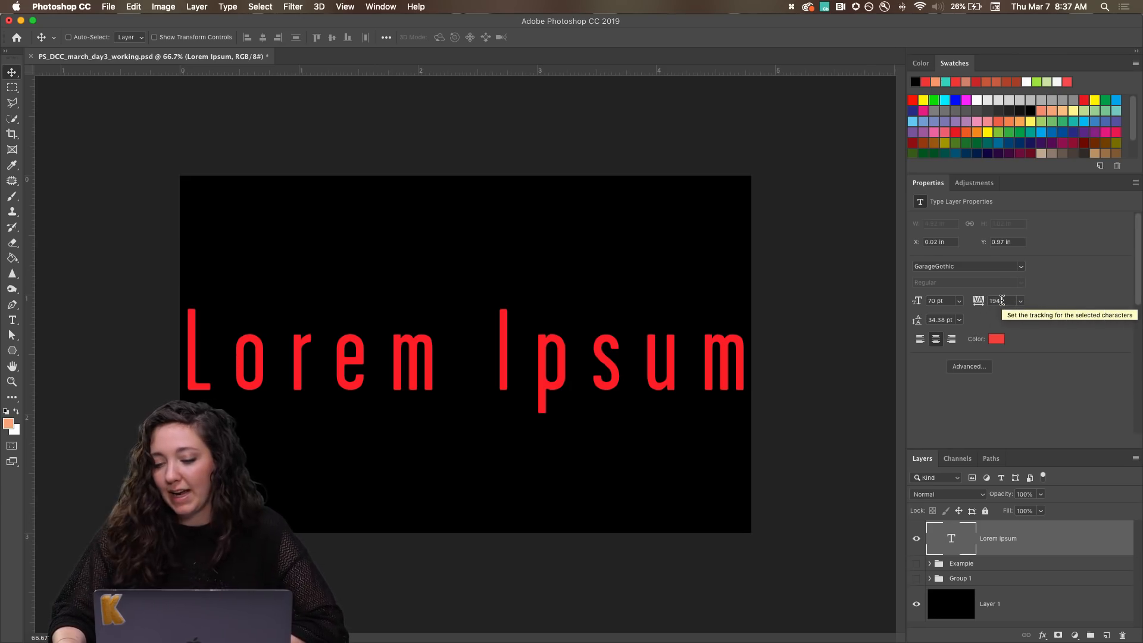
left_click(979, 302)
type("95")
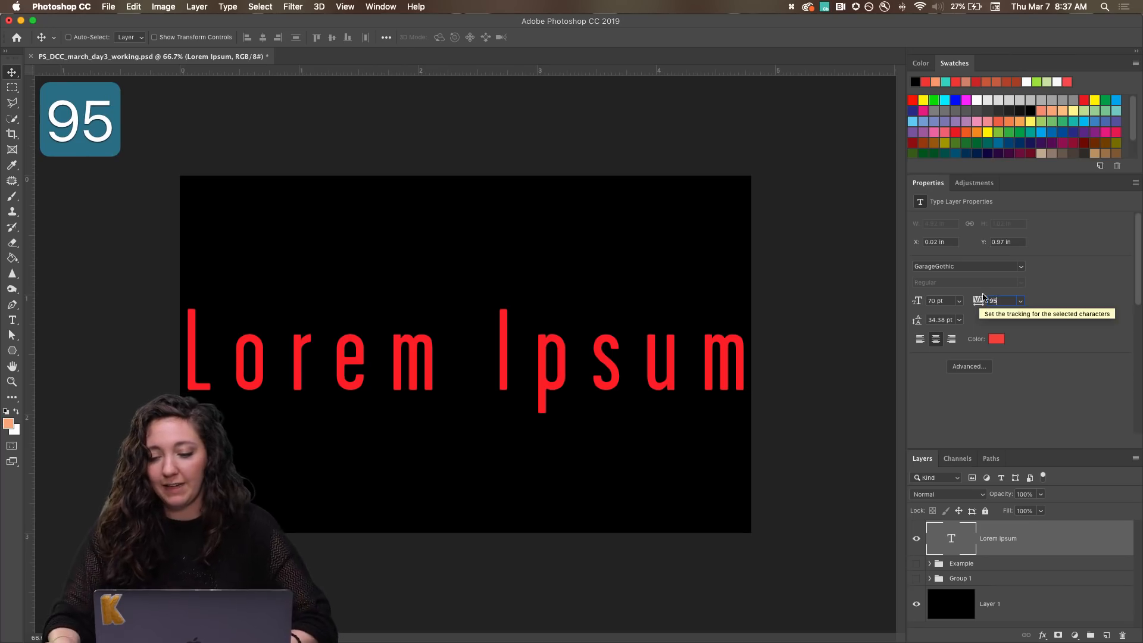
key("Return")
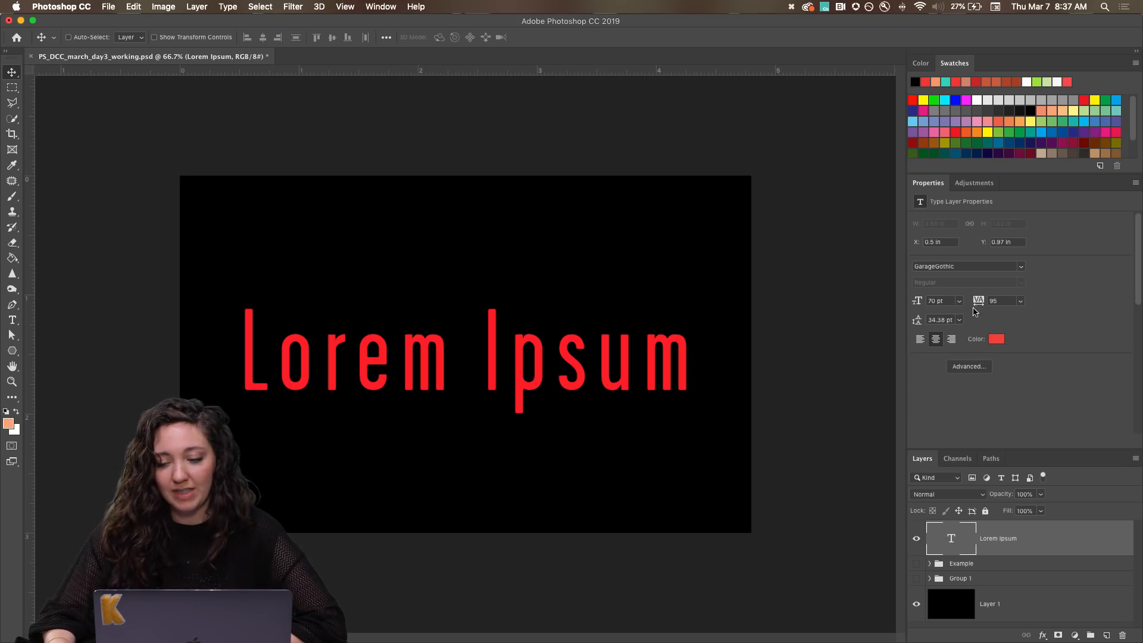
Replace the Lorem Ipsum placeholder with the text LEVEL UP and return to the Move tool.
key("t")
left_click(599, 358)
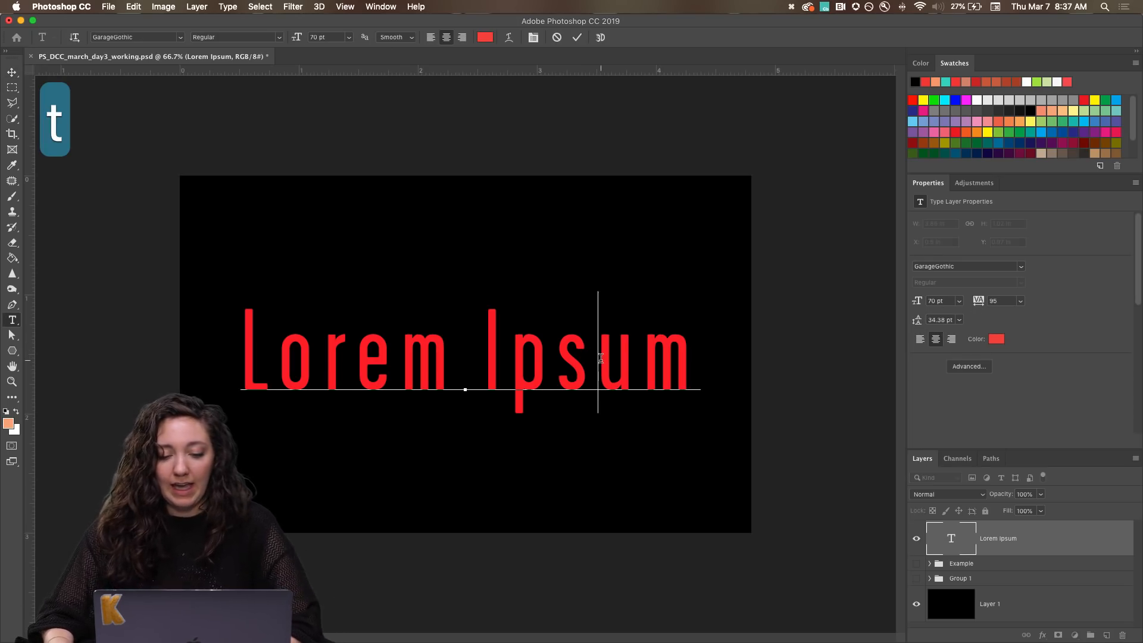
key("super+a")
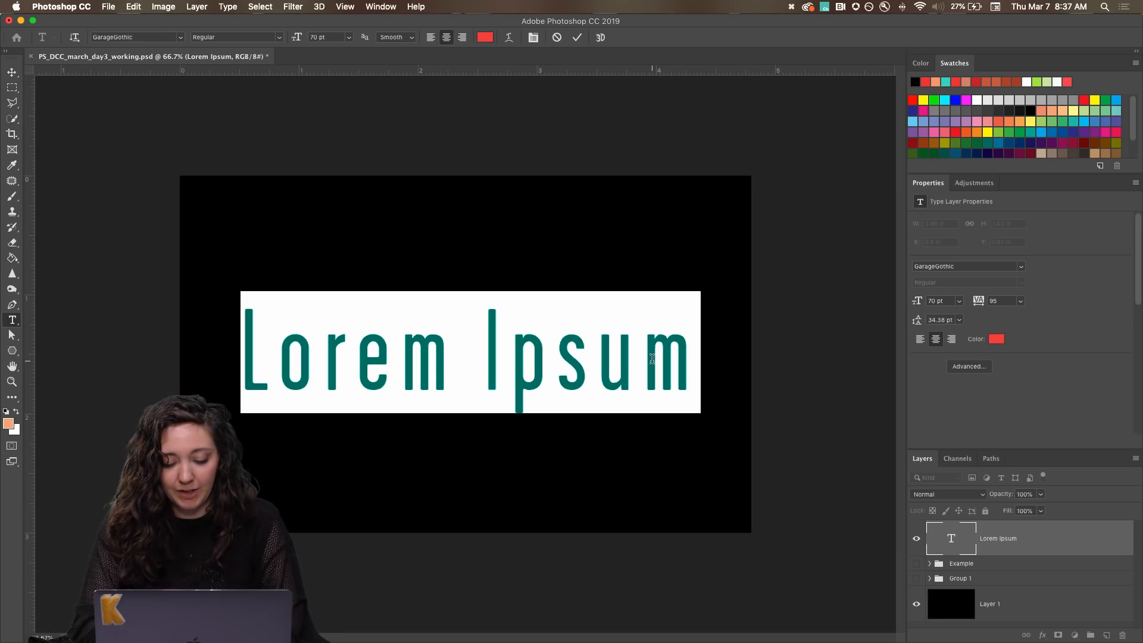
type("LEVEL UP")
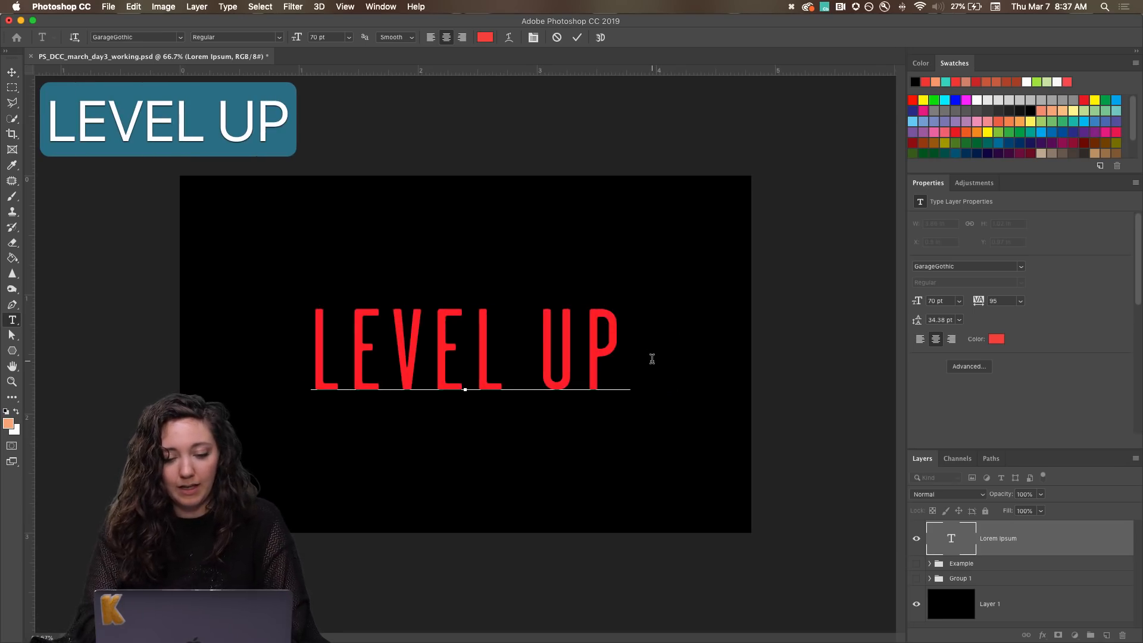
left_click(12, 72)
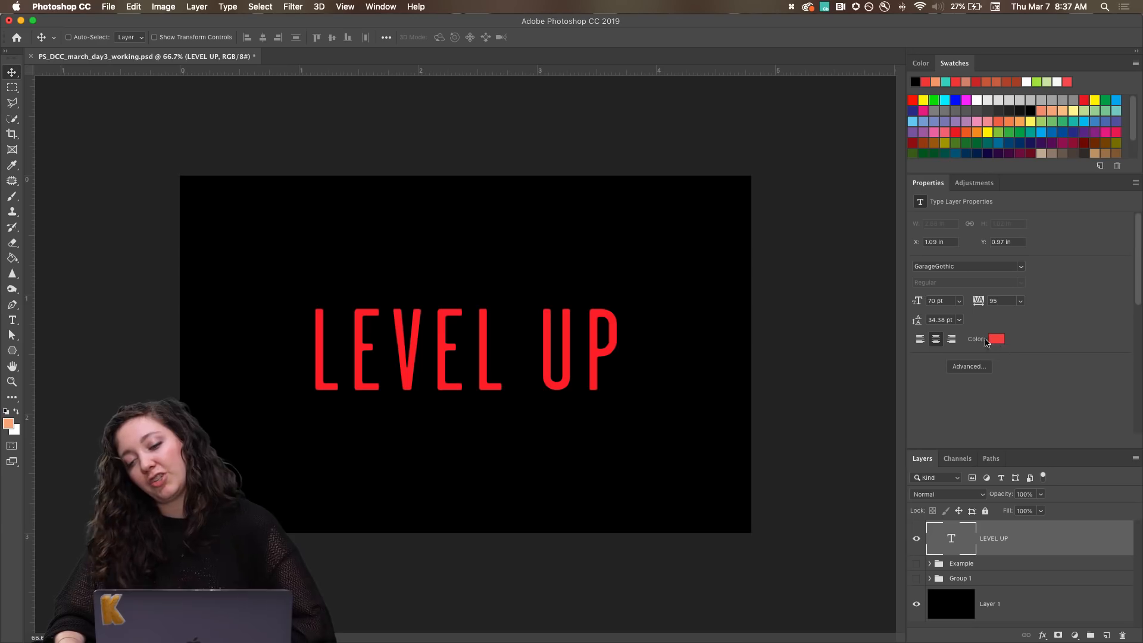
Change the color of the LEVEL UP text to pure white (ffffff).
left_click(995, 342)
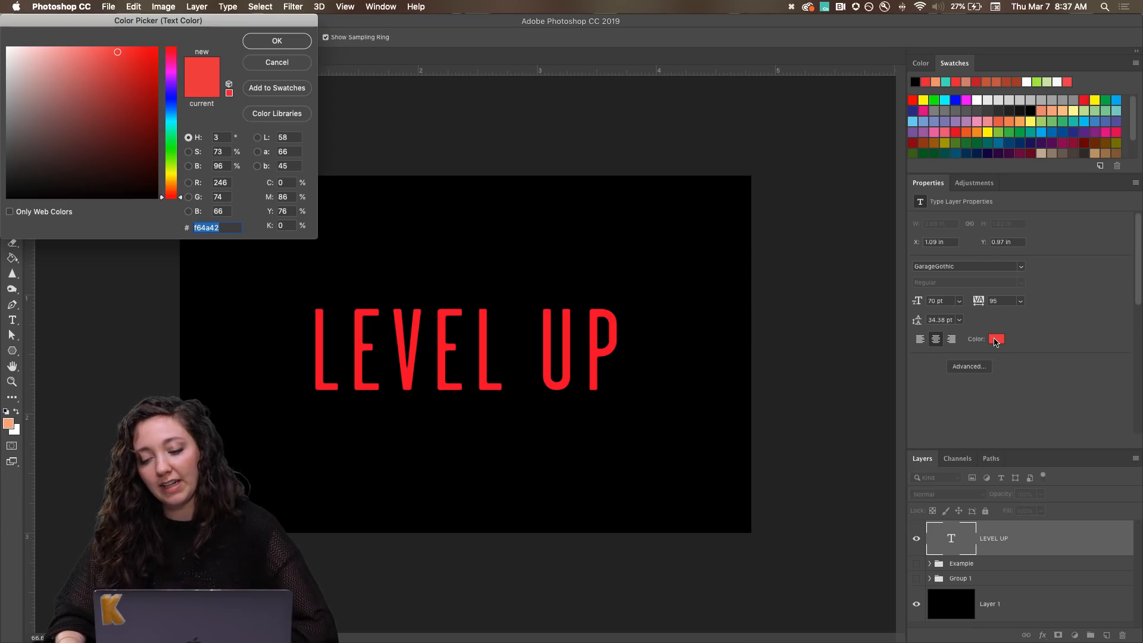
left_click(10, 50)
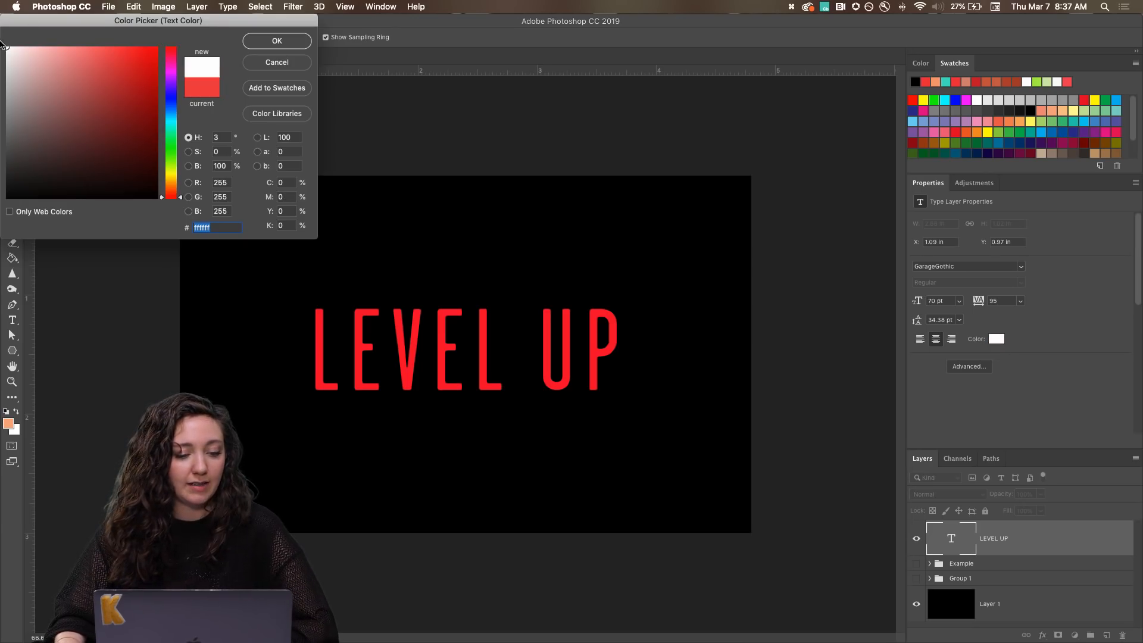
left_click(277, 43)
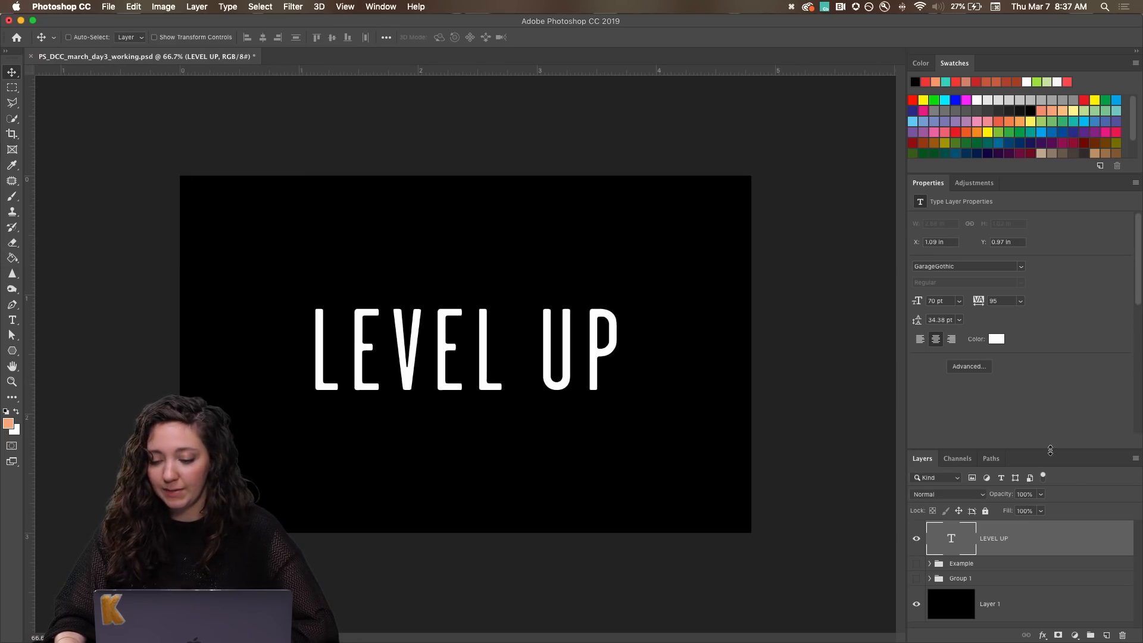
Enlarge the Layers panel and make two duplicates of the LEVEL UP text layer.
left_click_drag(1050, 450, 1055, 395)
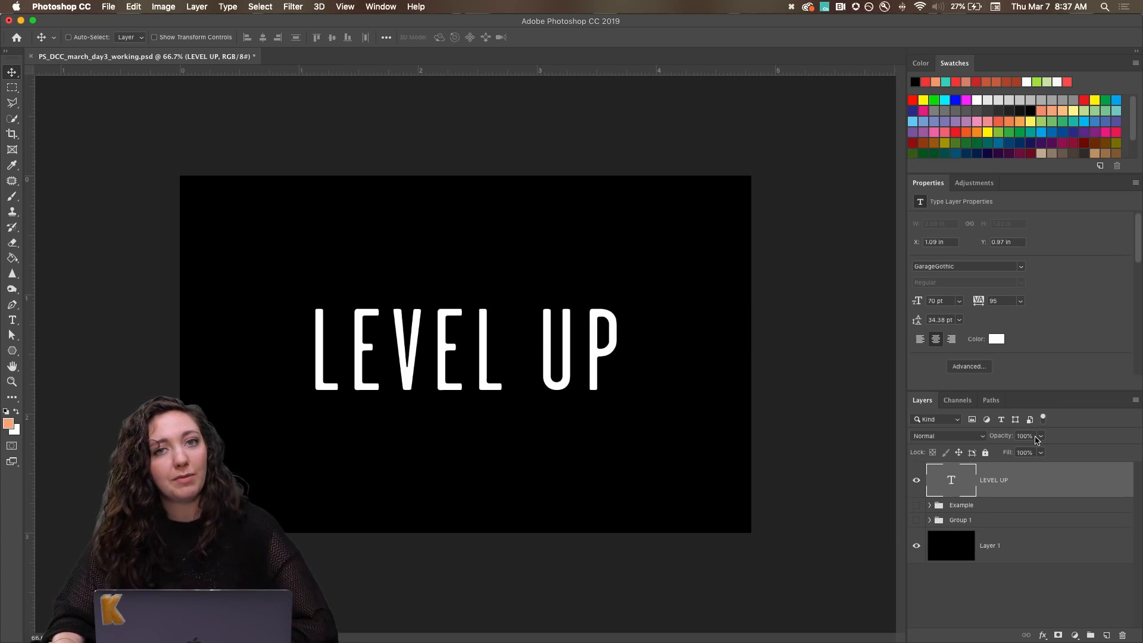
left_click_drag(992, 487, 1107, 636)
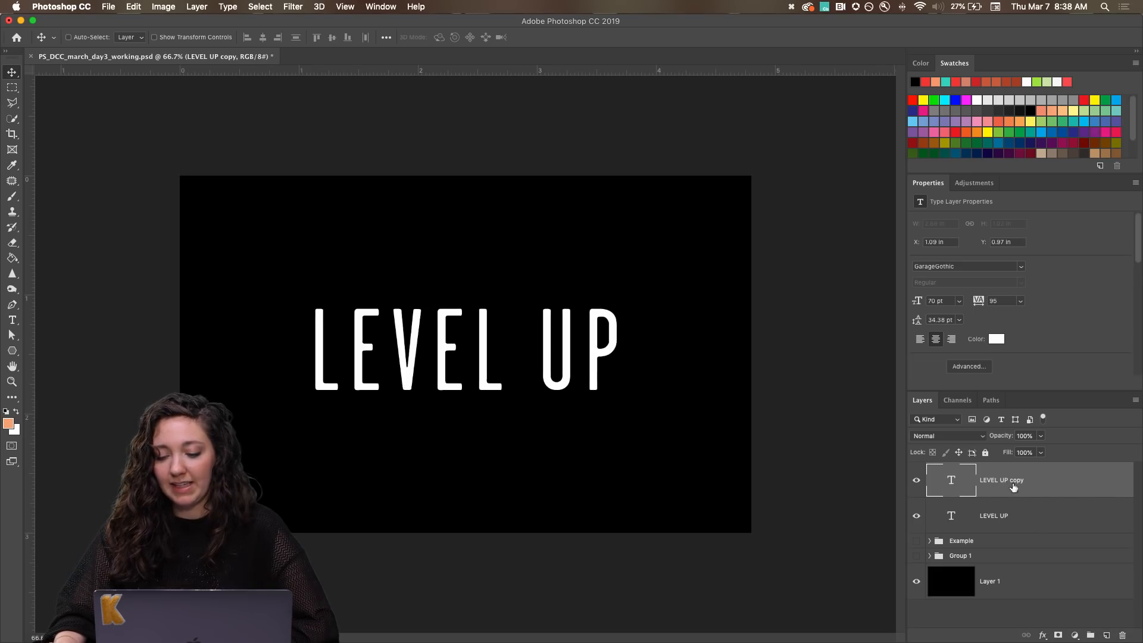
left_click_drag(991, 481, 1107, 634)
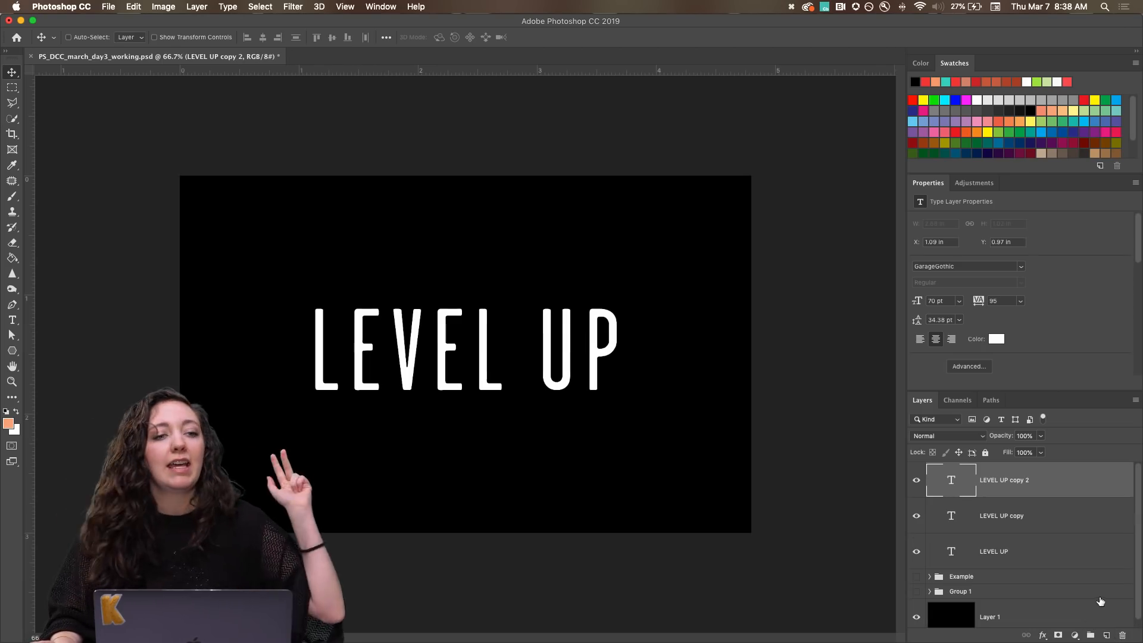
Rename the topmost LEVEL UP text layer as WHITE.
left_click(1006, 516)
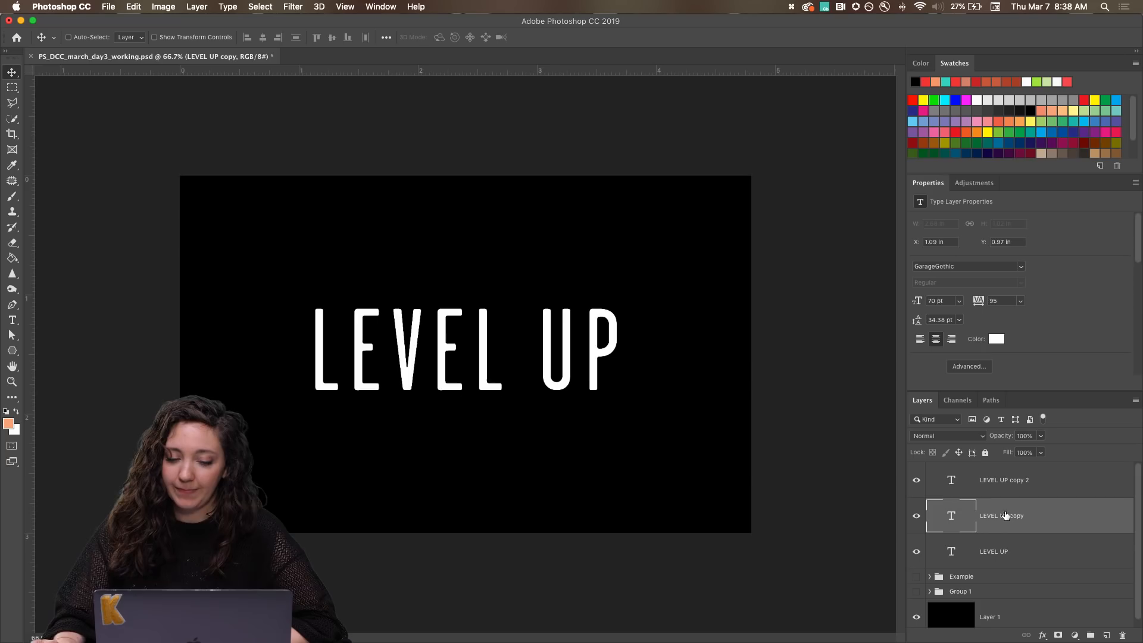
left_click(979, 481)
double_click(988, 480)
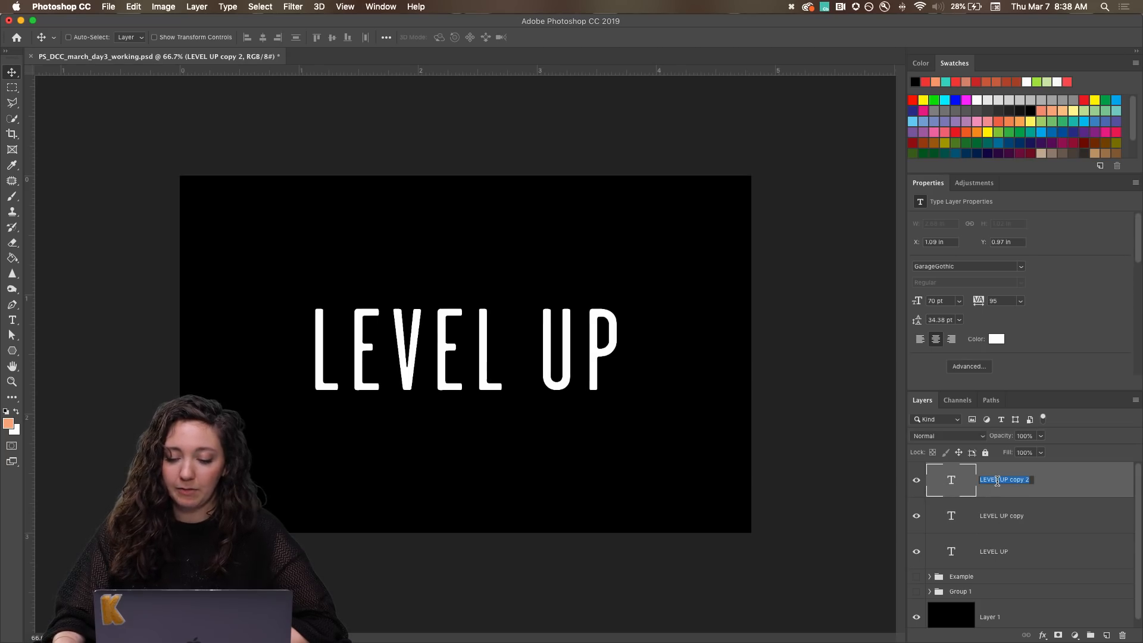
type("WHITE")
key("Return")
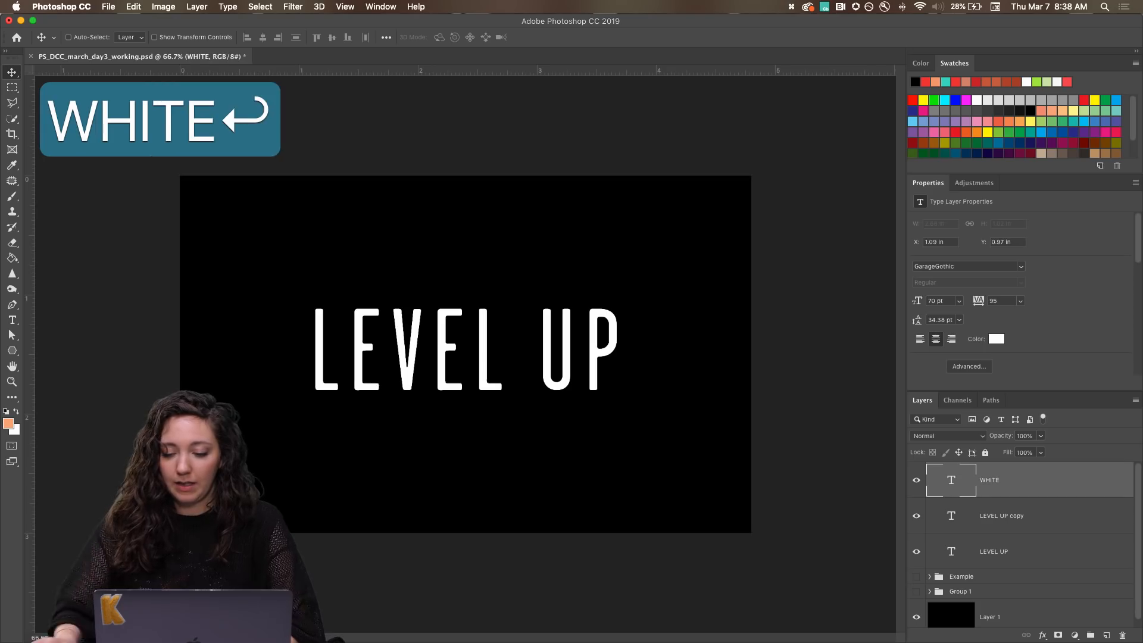
Change the text color of the middle LEVEL UP layer to a bright cyan with hue 182.
left_click(1011, 517)
left_click(995, 340)
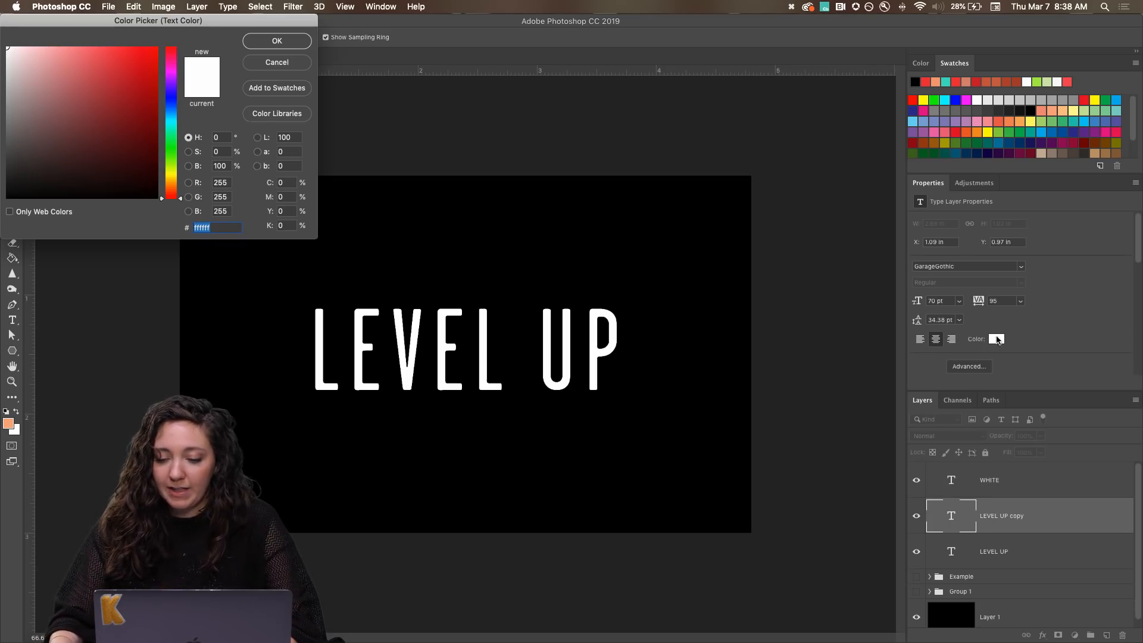
left_click(172, 122)
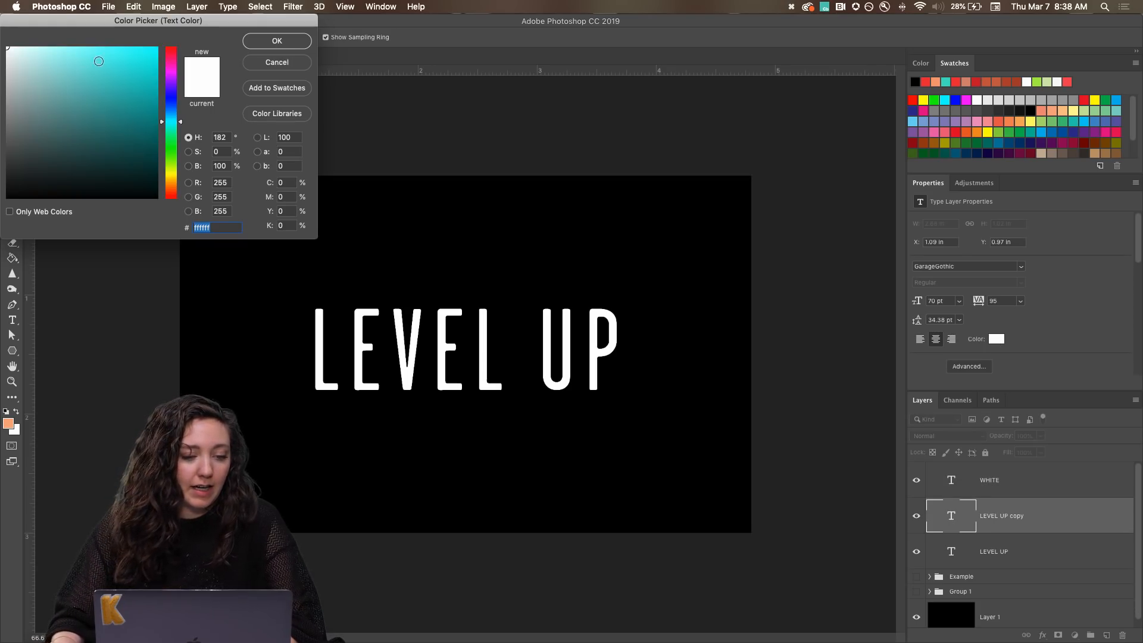
mouse_move(110, 75)
left_mouse_down()
mouse_move(97, 52)
mouse_move(110, 53)
left_mouse_up()
left_click(277, 42)
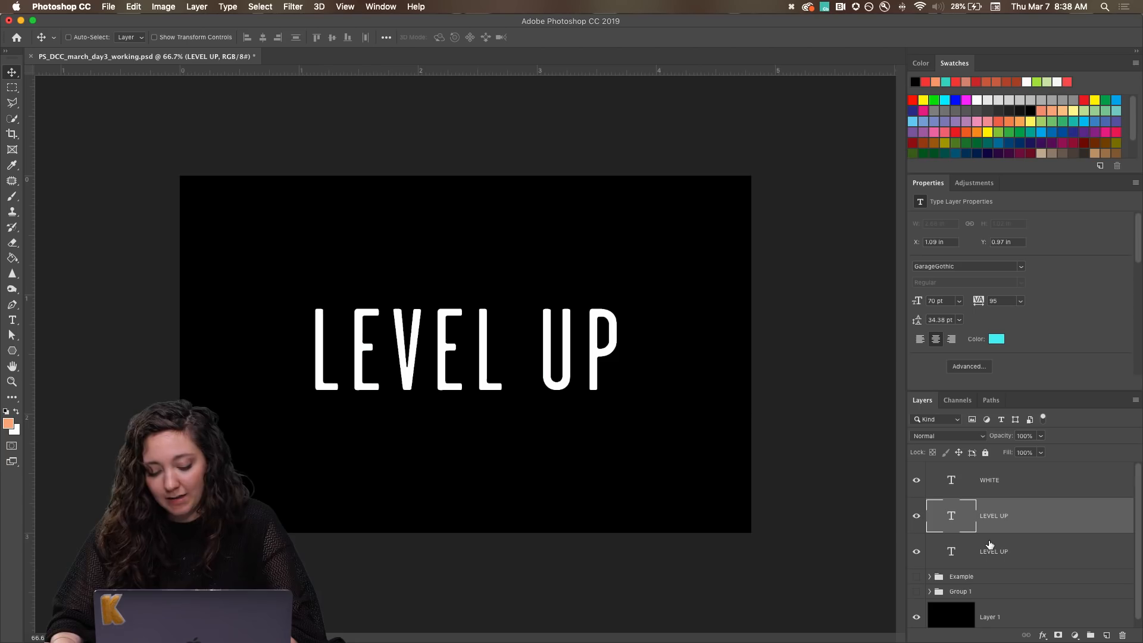
Shift the cyan text layer right with the Move tool to about X 1.15 in, so it peeks out behind the white text.
key("v")
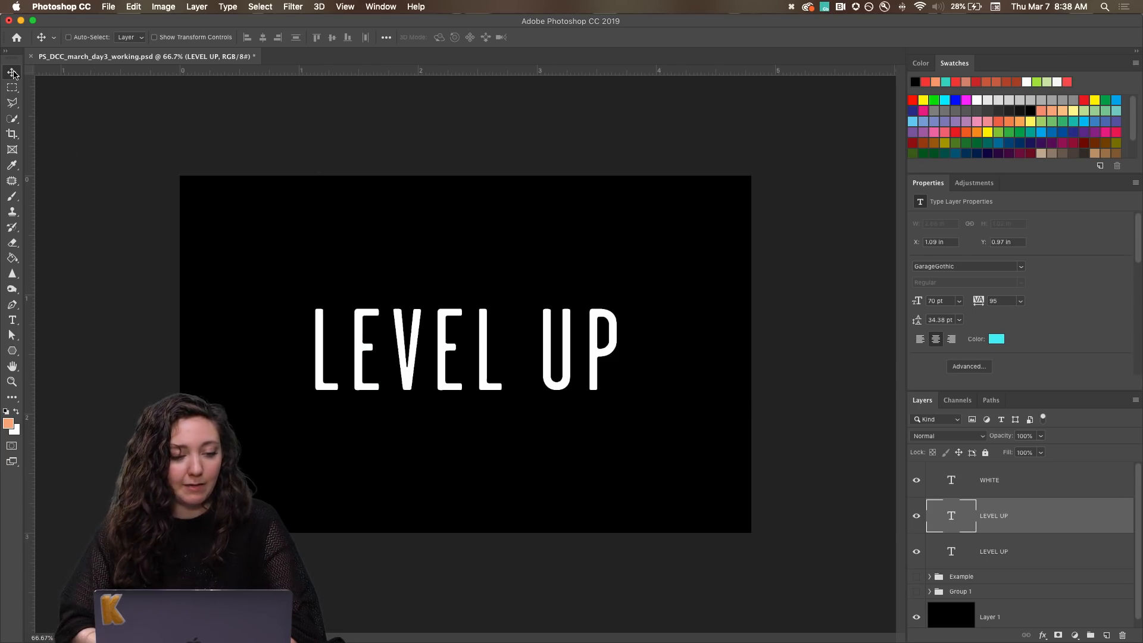
key("Right")
key("Right")
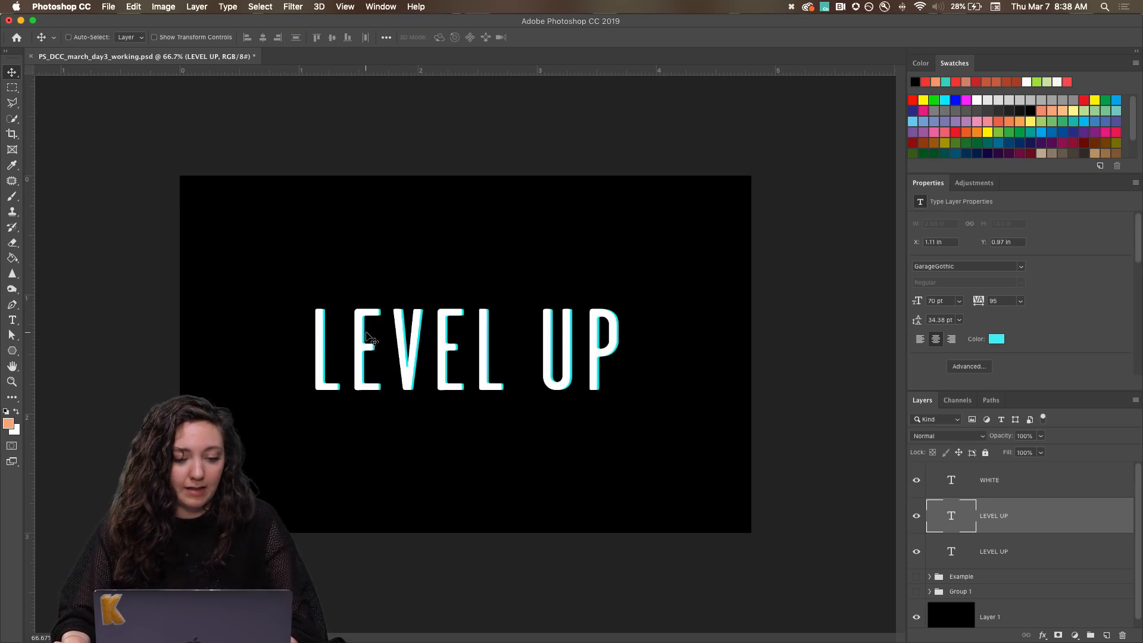
left_click_drag(369, 336, 372, 335)
left_click_drag(371, 333, 370, 335)
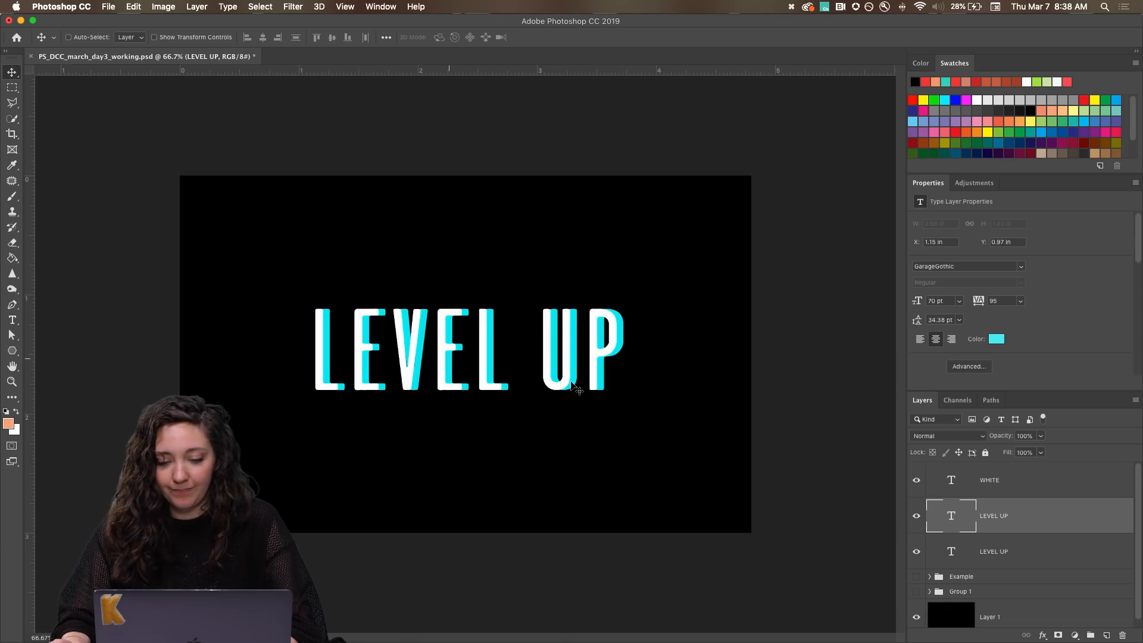
Rename the cyan text layer as BLUE and the lowest LEVEL UP text layer as RED.
left_click(1009, 550)
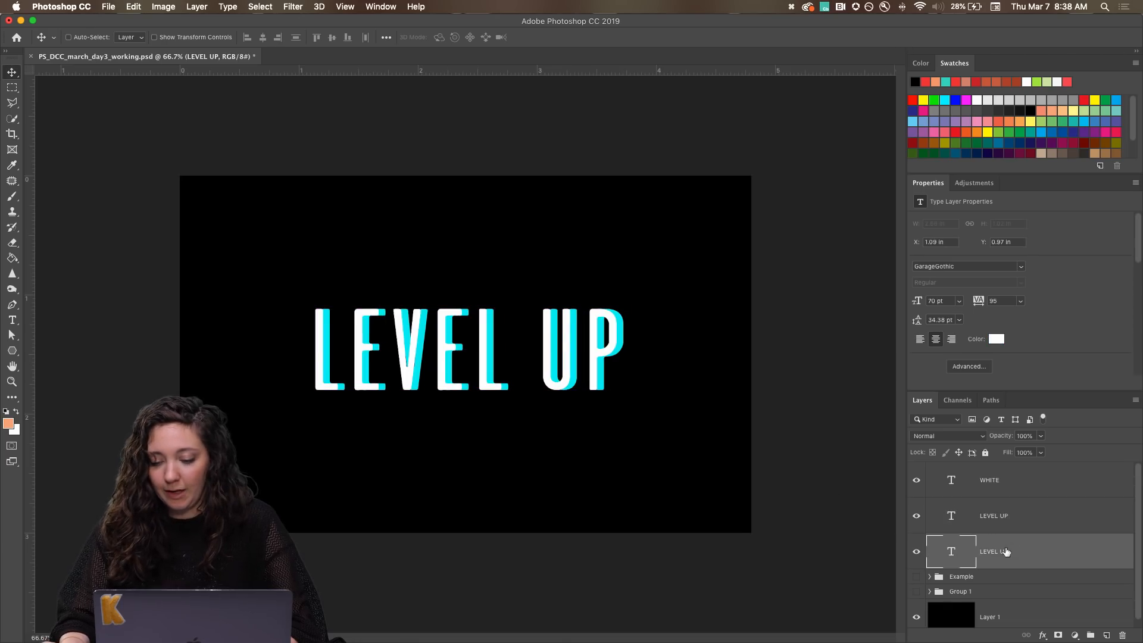
double_click(1002, 516)
type("BLUE")
key("Return")
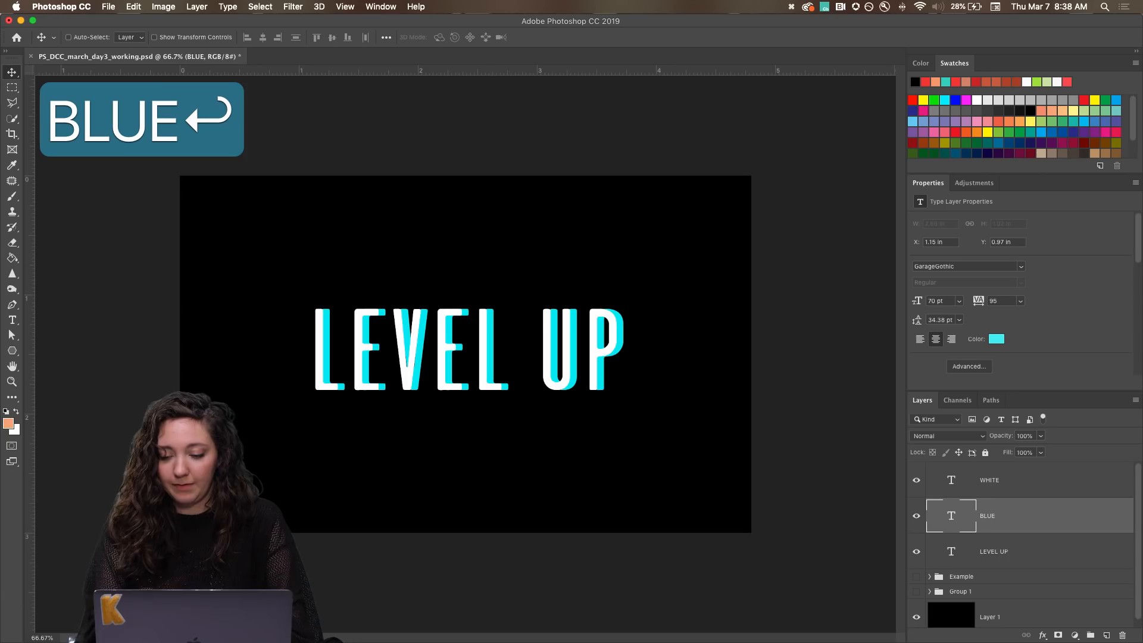
double_click(993, 552)
type("RED")
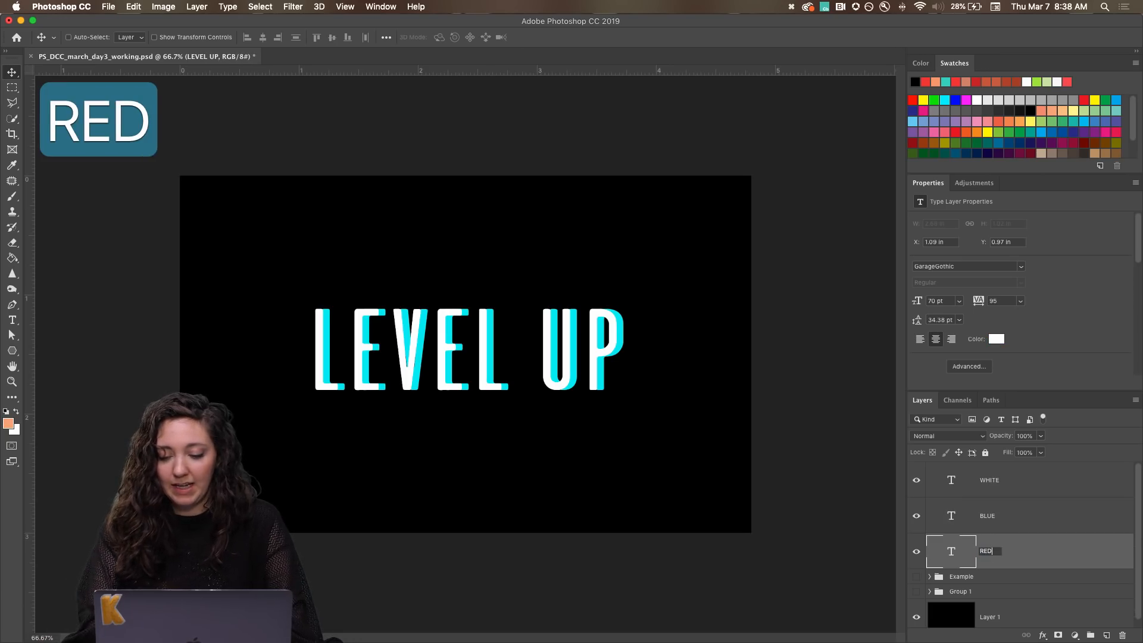
key("Return")
Change the text color of the RED layer to bright red (f23535).
left_click(998, 341)
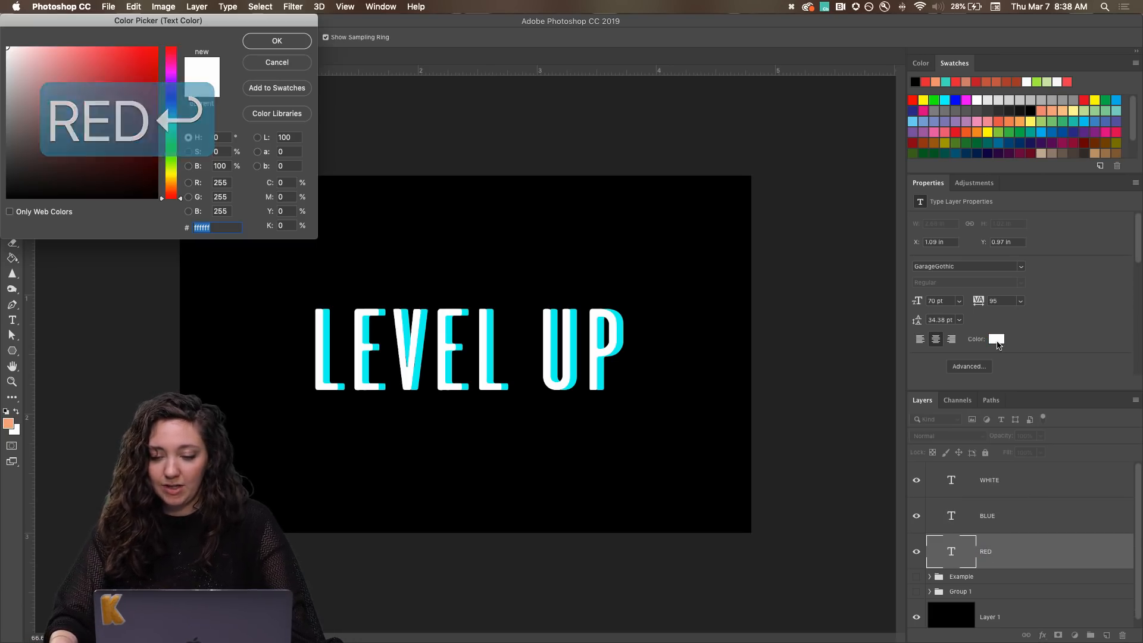
left_click(117, 62)
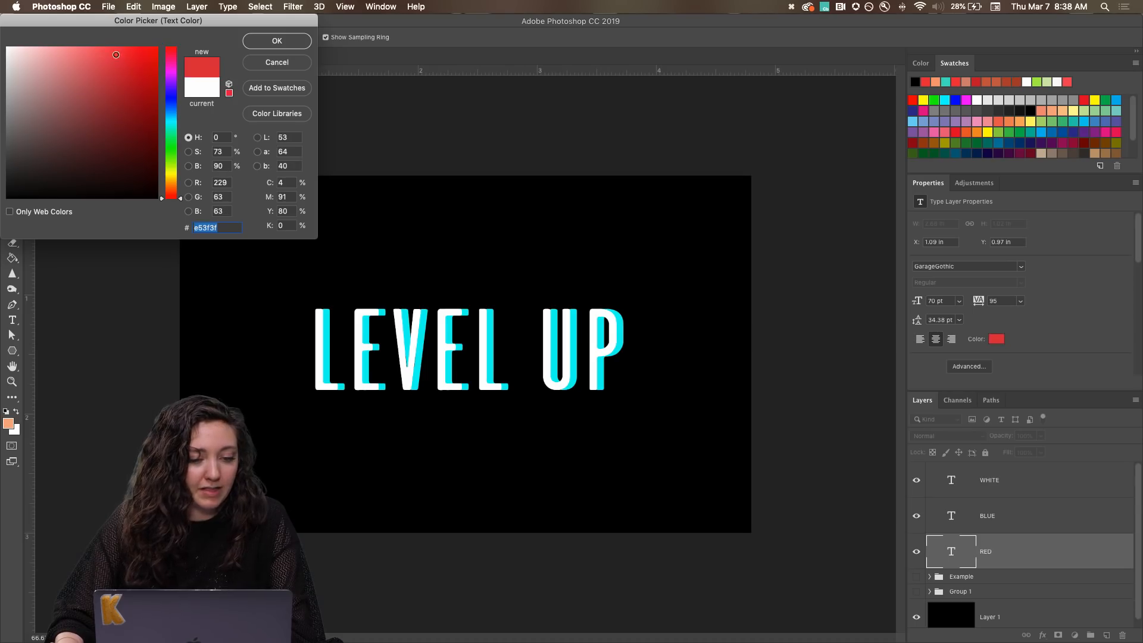
mouse_move(116, 55)
left_mouse_down()
mouse_move(110, 62)
mouse_move(125, 54)
left_mouse_up()
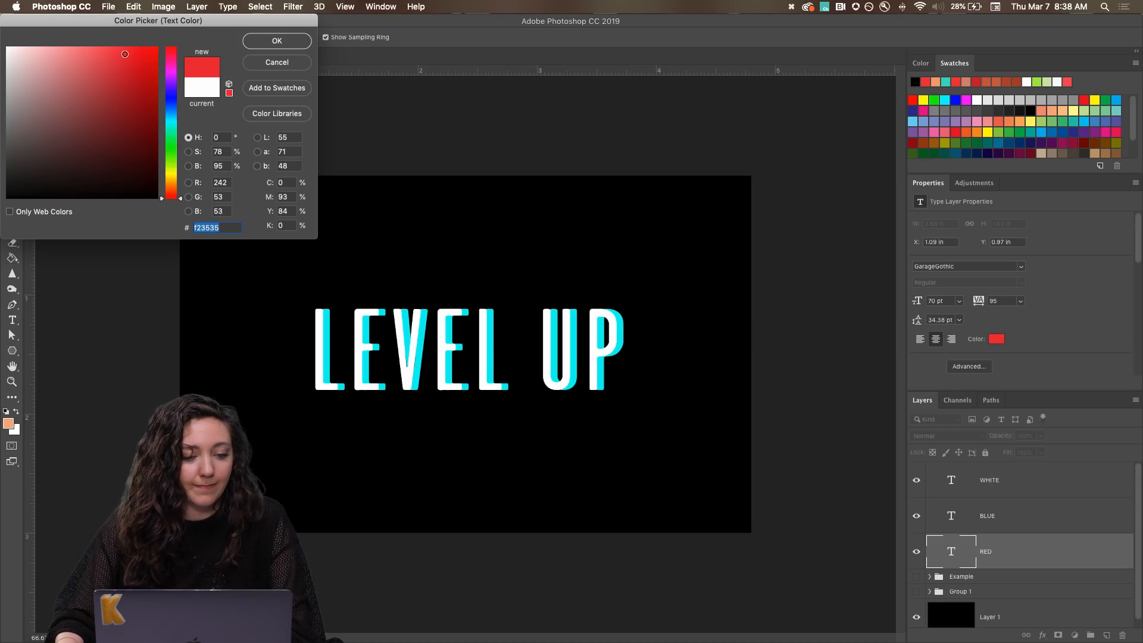
left_click(276, 41)
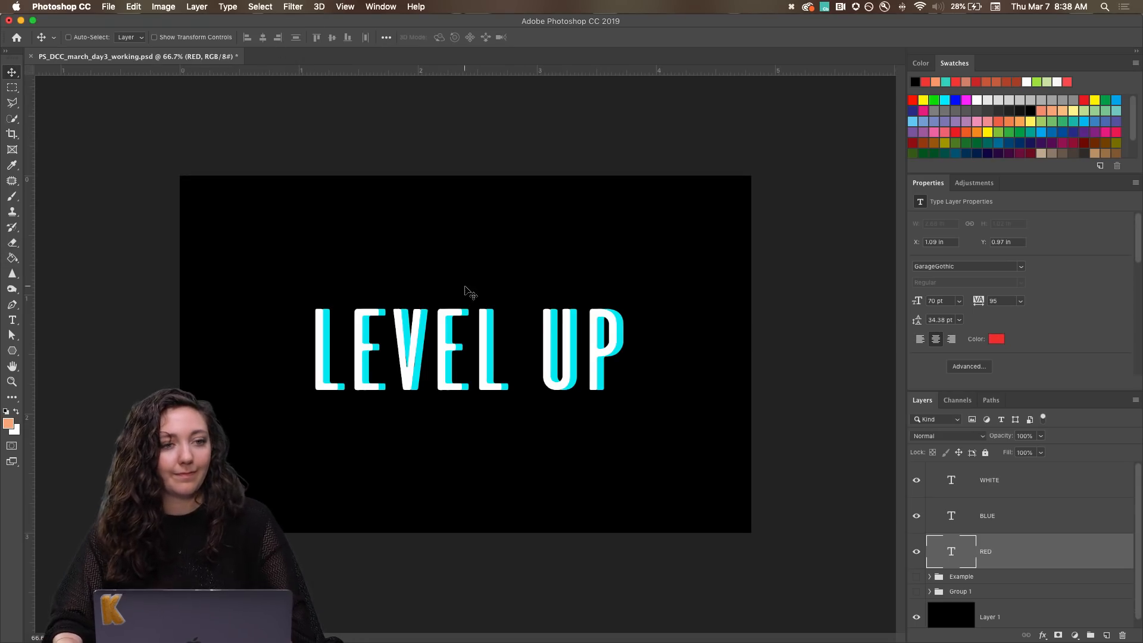
Nudge the RED text layer left with the Move tool to about X 1.05 in, exposing a red edge beside the white text.
key("v")
key("Left")
key("Left")
key("Left")
key("Left")
key("Left")
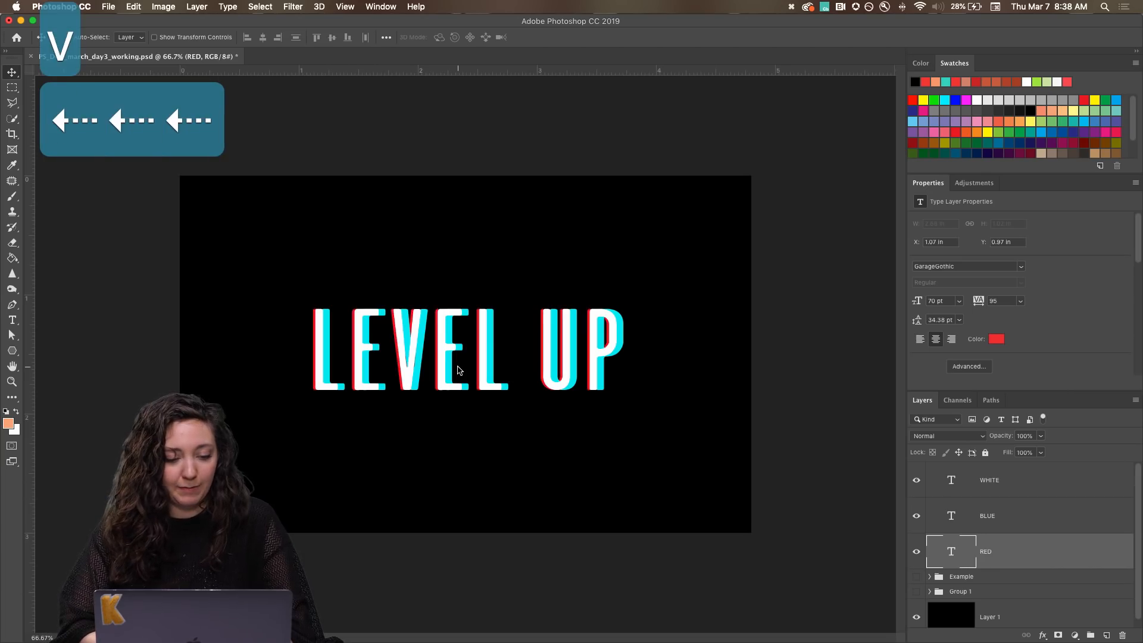
key("Left")
key("Left")
key("Left")
key("Right")
key("Right")
key("Right")
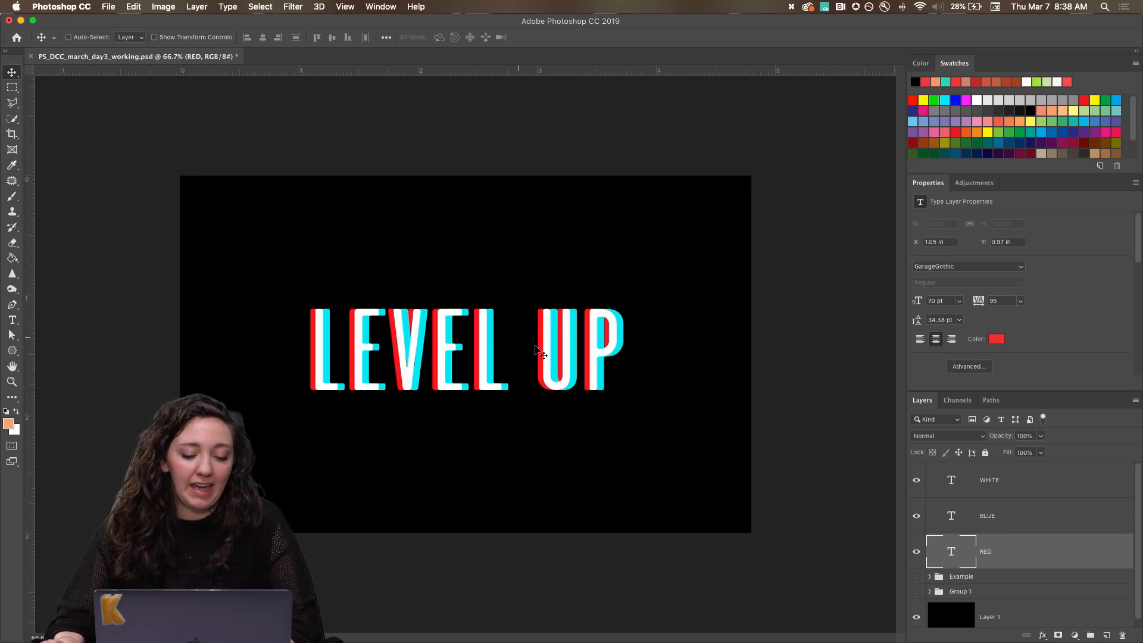
Tighten the color offsets by nudging the BLUE layer left to about X 1.13 in and the RED layer right to about X 1.06 in.
left_click(995, 531)
key("Left")
key("Left")
key("Left")
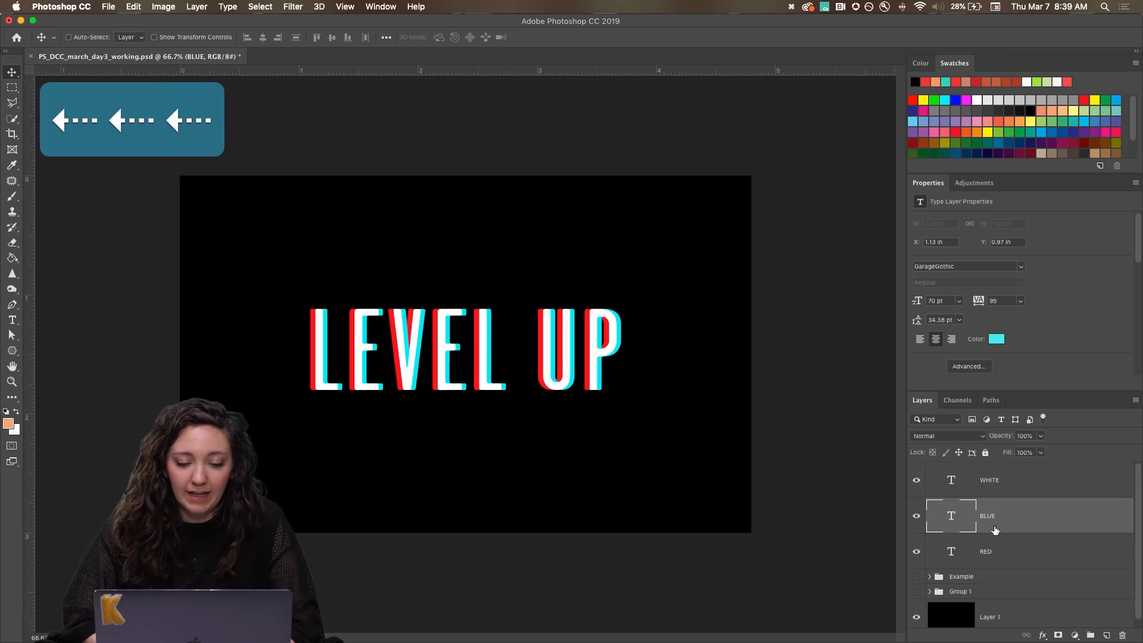
left_click(995, 551)
key("Right")
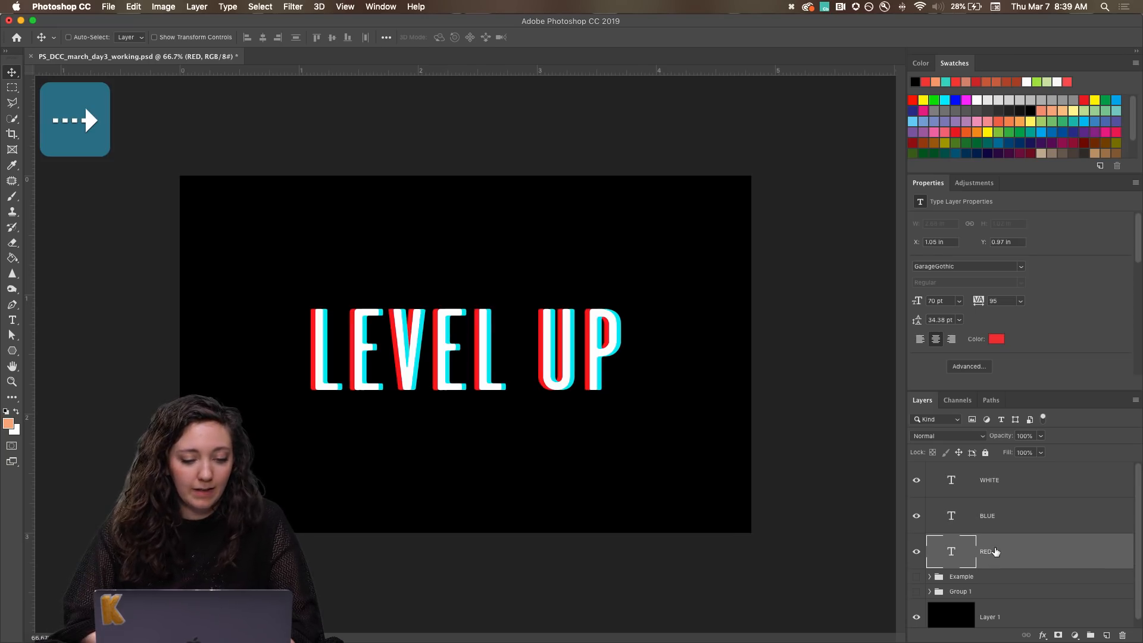
key("Right")
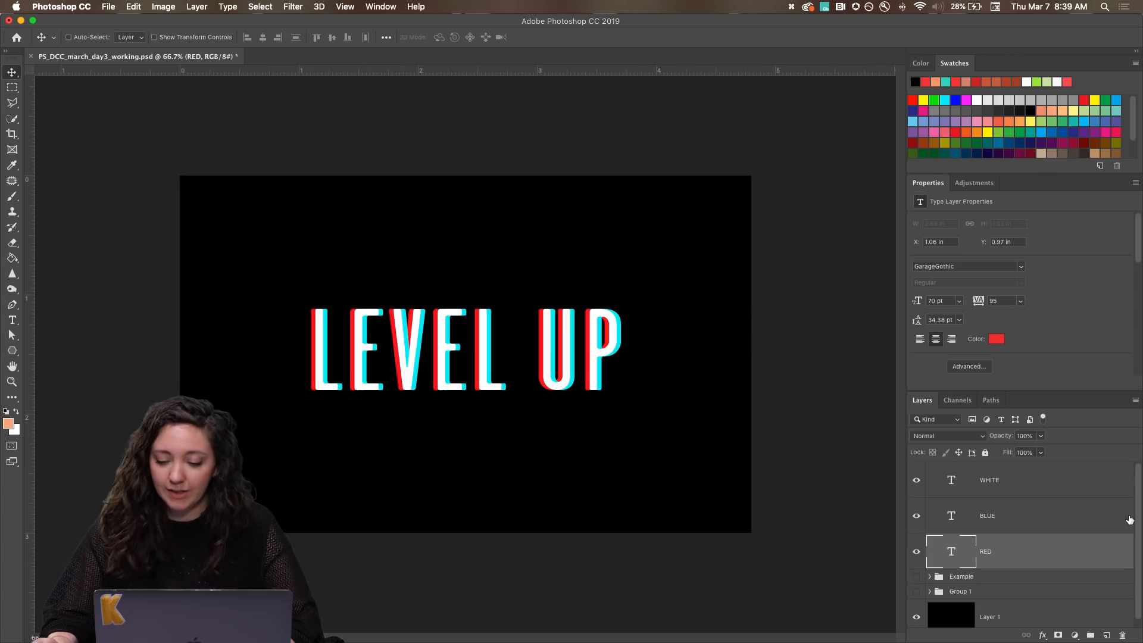
Rasterize the type of the WHITE, BLUE and RED text layers together.
left_click_drag(1058, 391, 1057, 362)
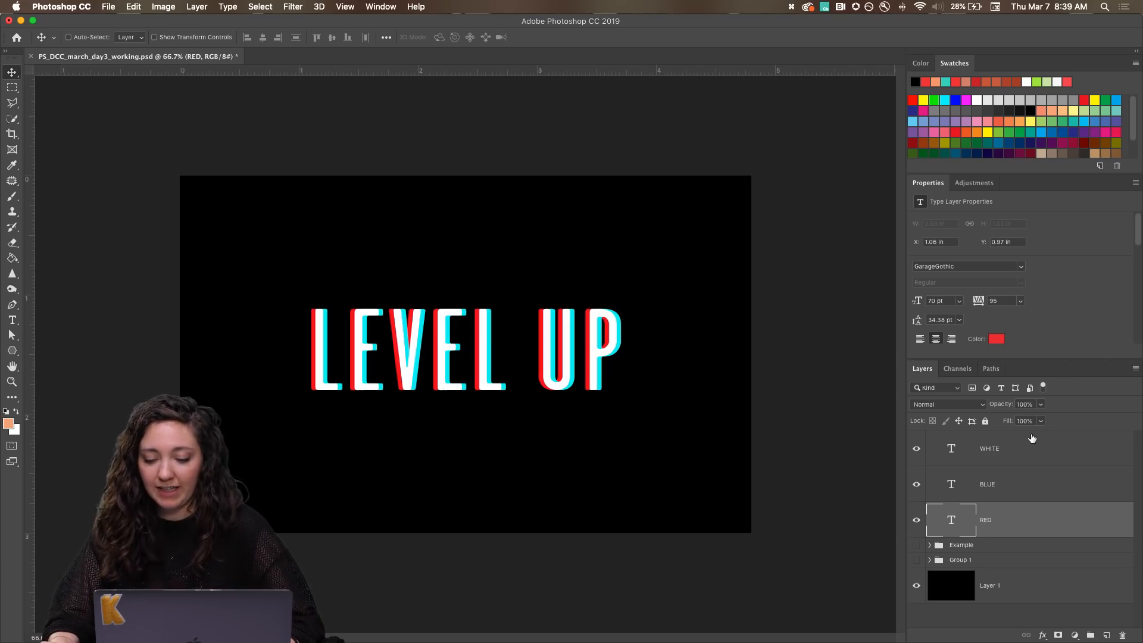
left_click(1006, 448, "shift")
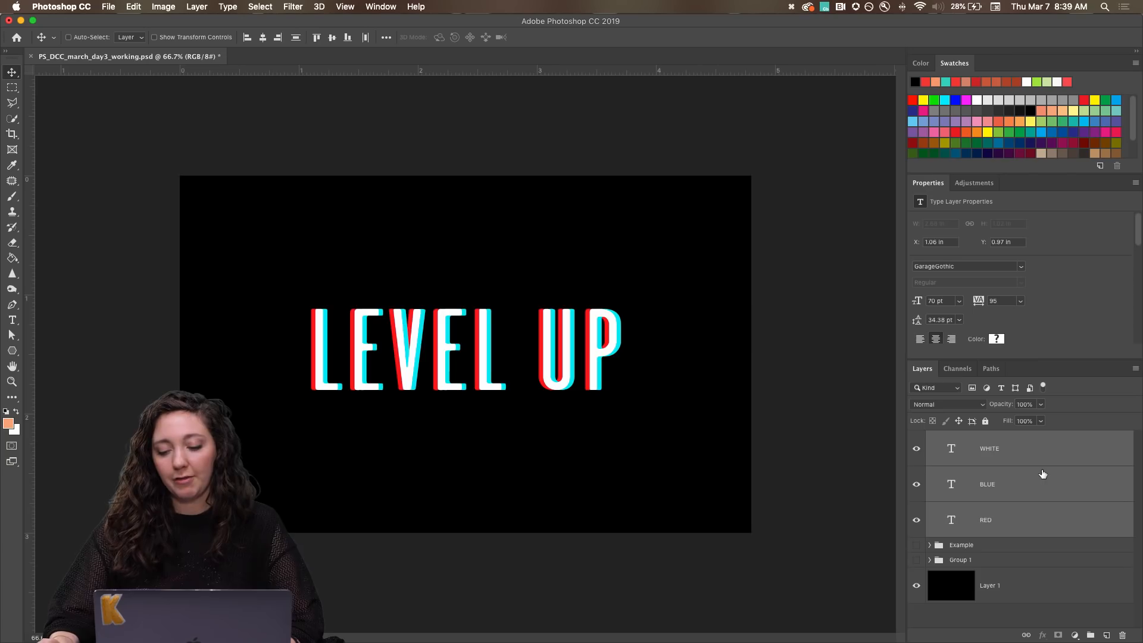
right_click(1035, 453)
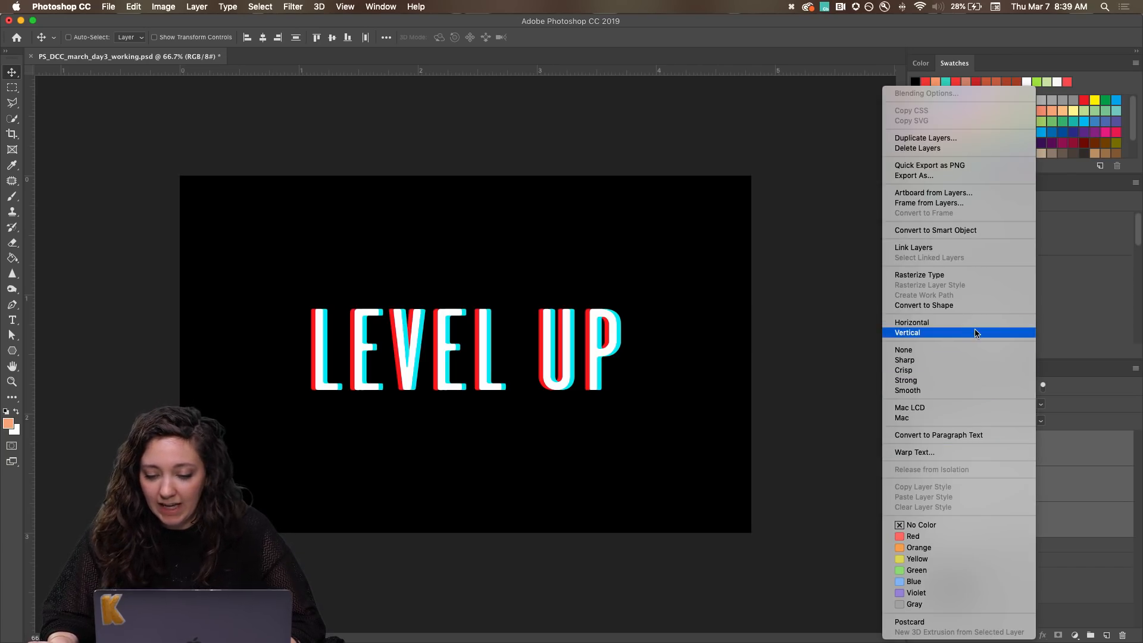
left_click(928, 275)
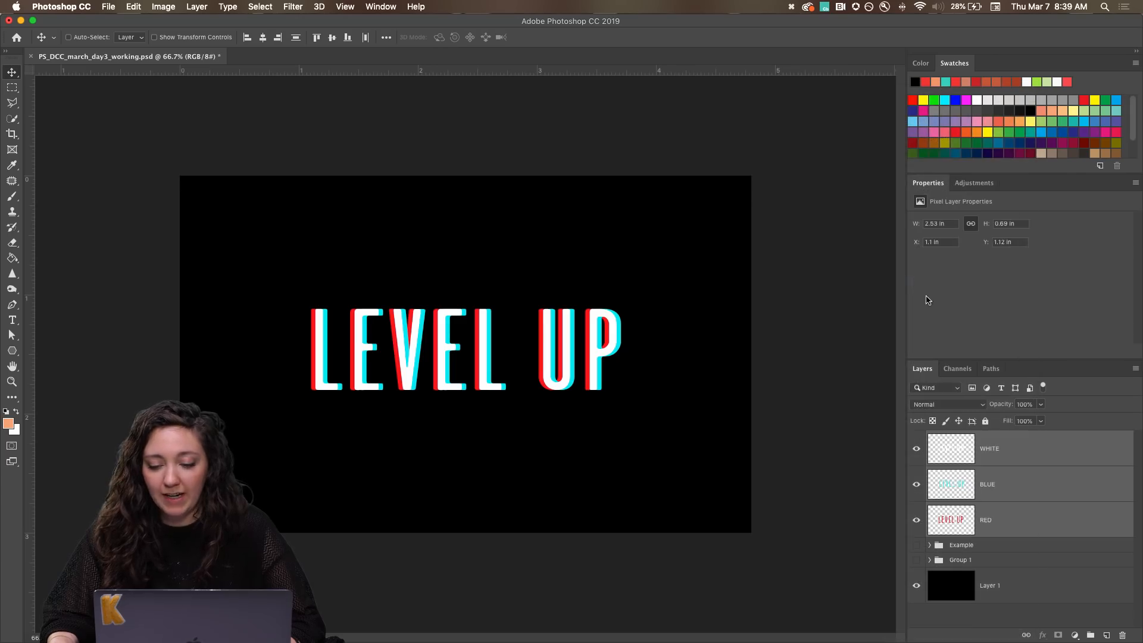
Merge the three rasterized text layers into one and check the merged layer by toggling its visibility.
right_click(1044, 458)
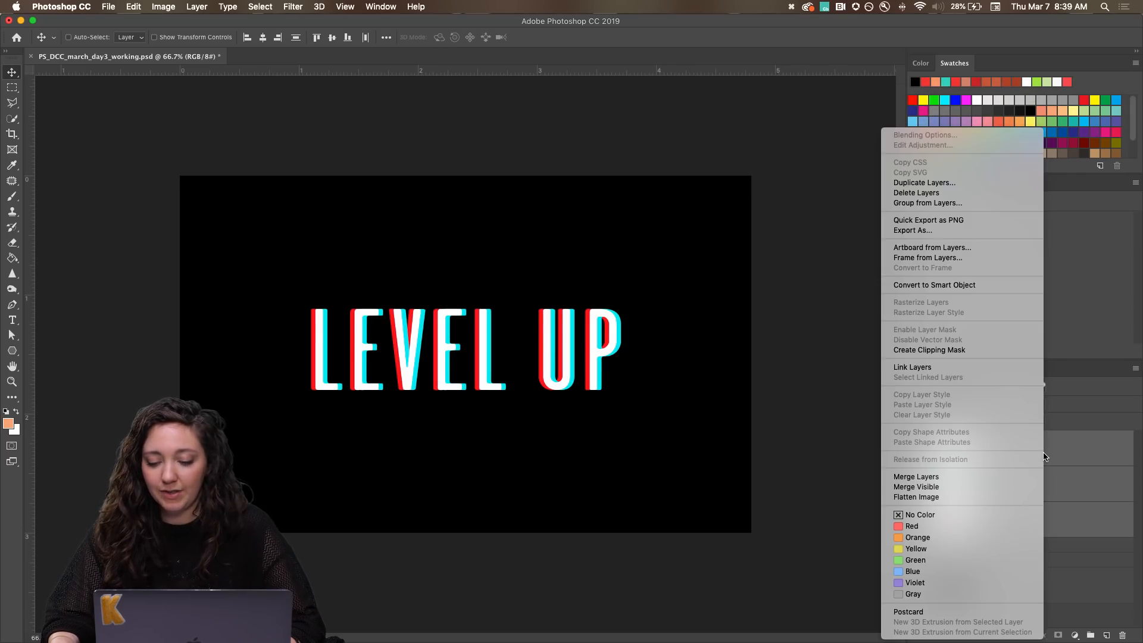
left_click(948, 475)
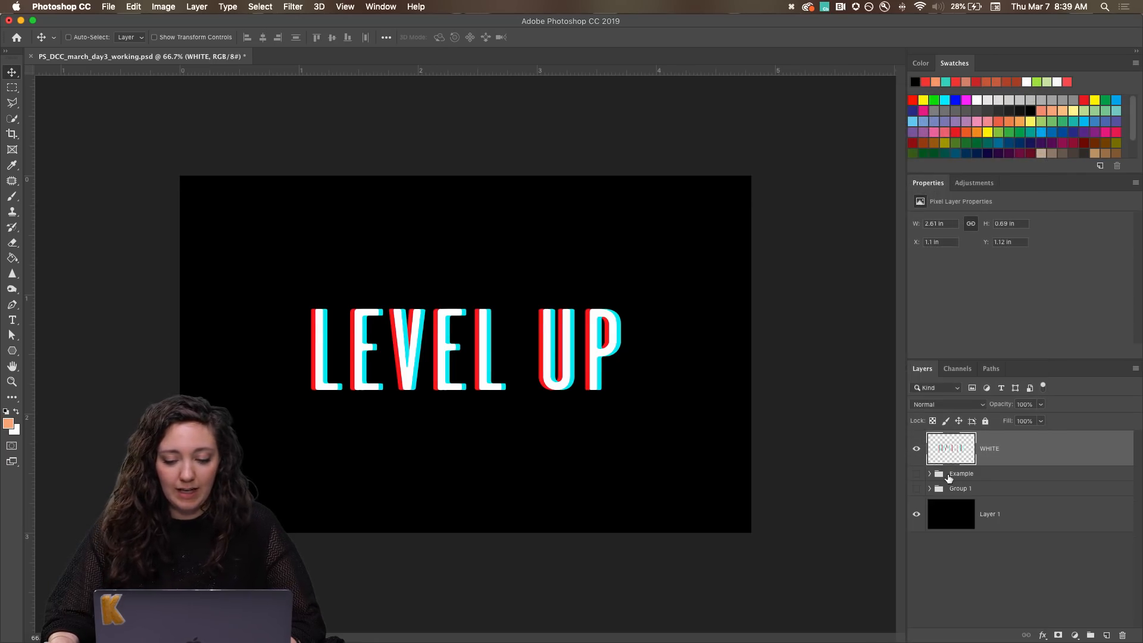
left_click(915, 450)
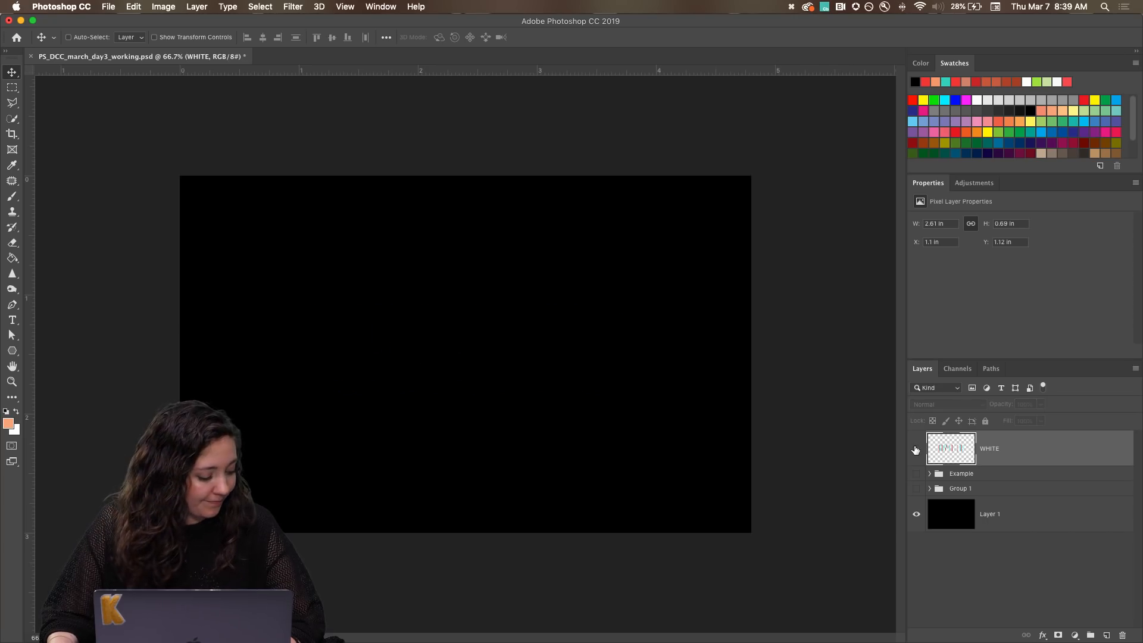
left_click(915, 449)
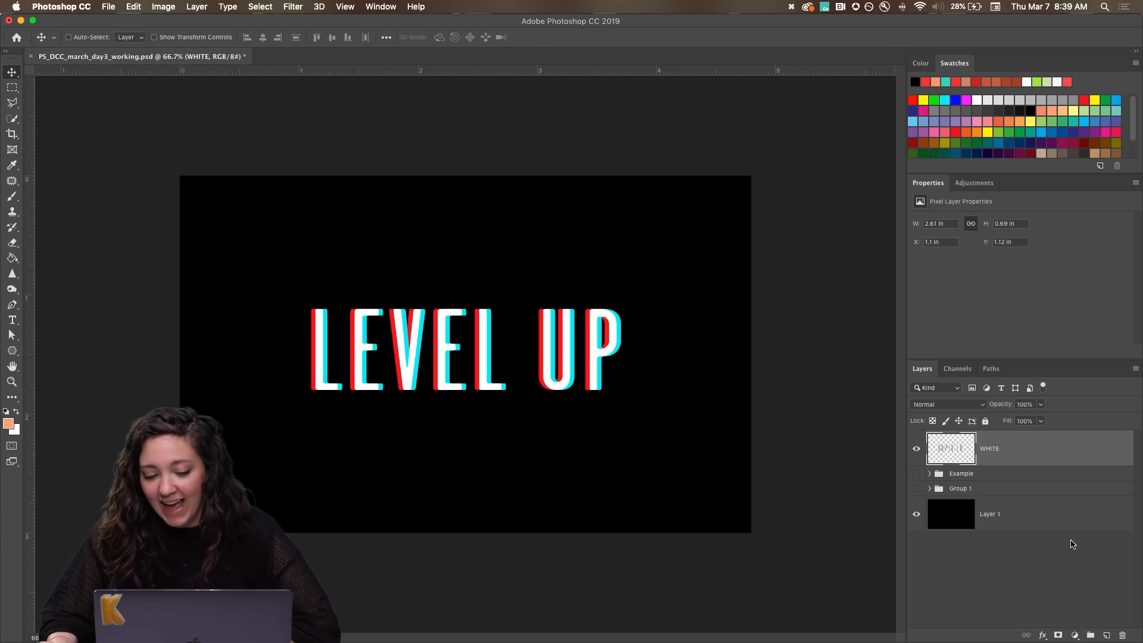
Rename the merged text layer as LEVEL UP.
double_click(989, 448)
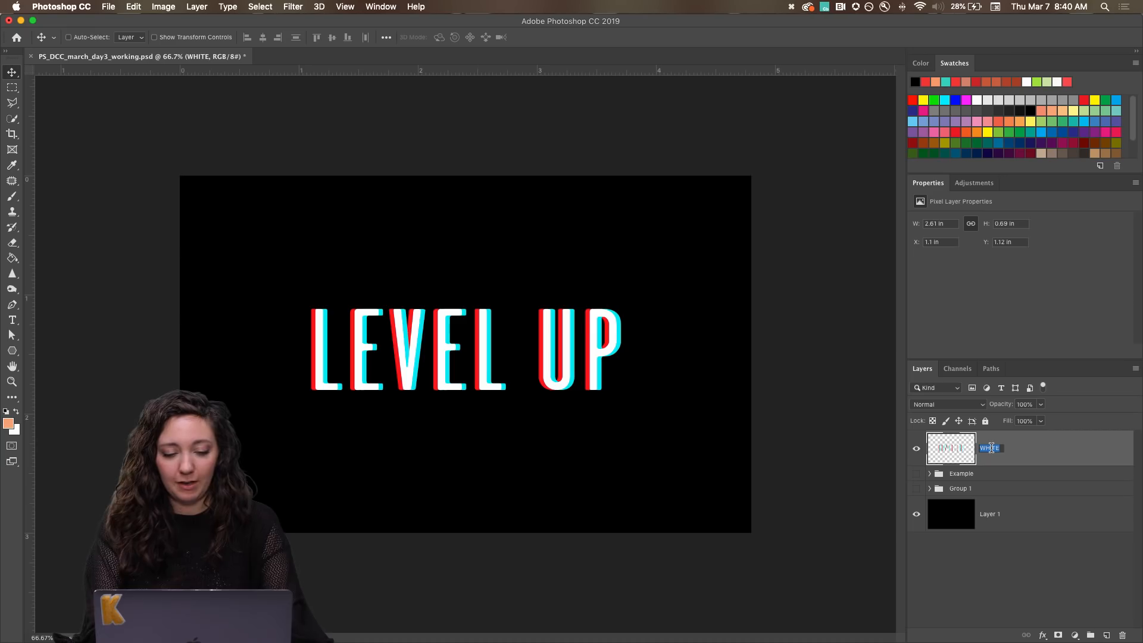
type("LEEL U")
key("BackSpace")
key("BackSpace")
key("BackSpace")
key("BackSpace")
type("VEL UP")
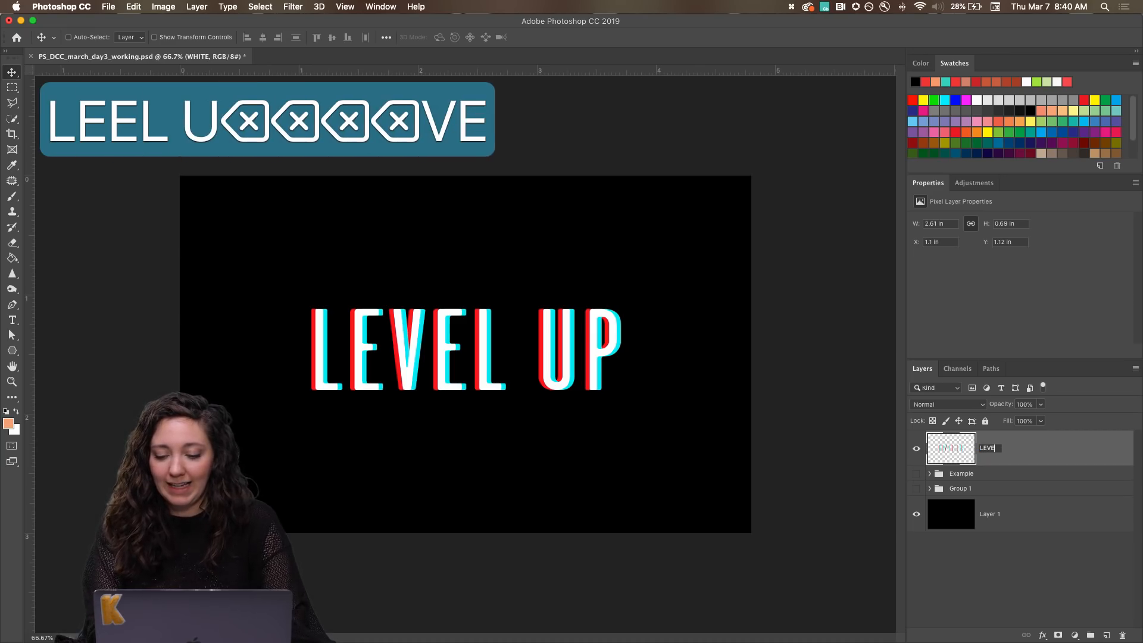
key("Return")
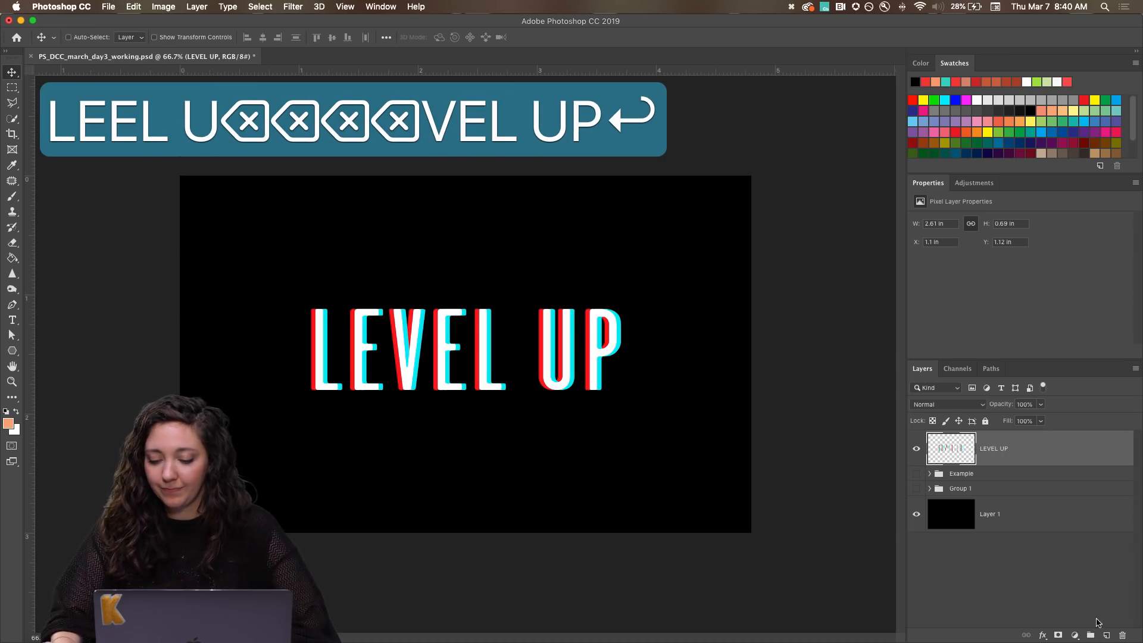
Add an Outer Glow effect to the LEVEL UP layer and move its settings dialog clear of the artwork.
left_click(1074, 635)
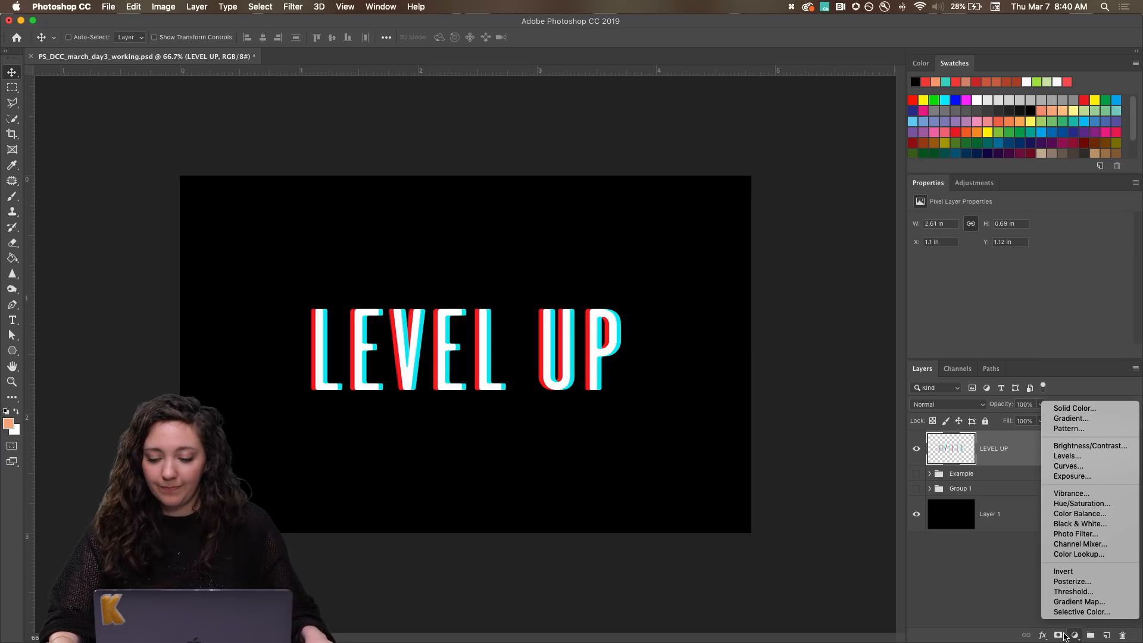
left_click(1043, 636)
left_click(1043, 636)
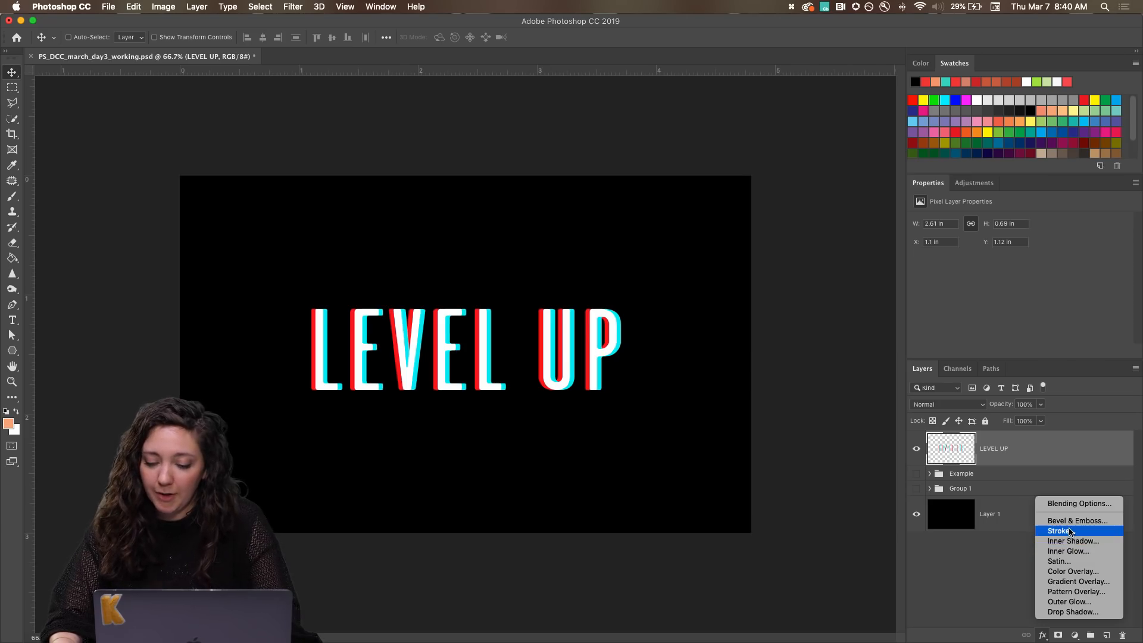
left_click(1072, 602)
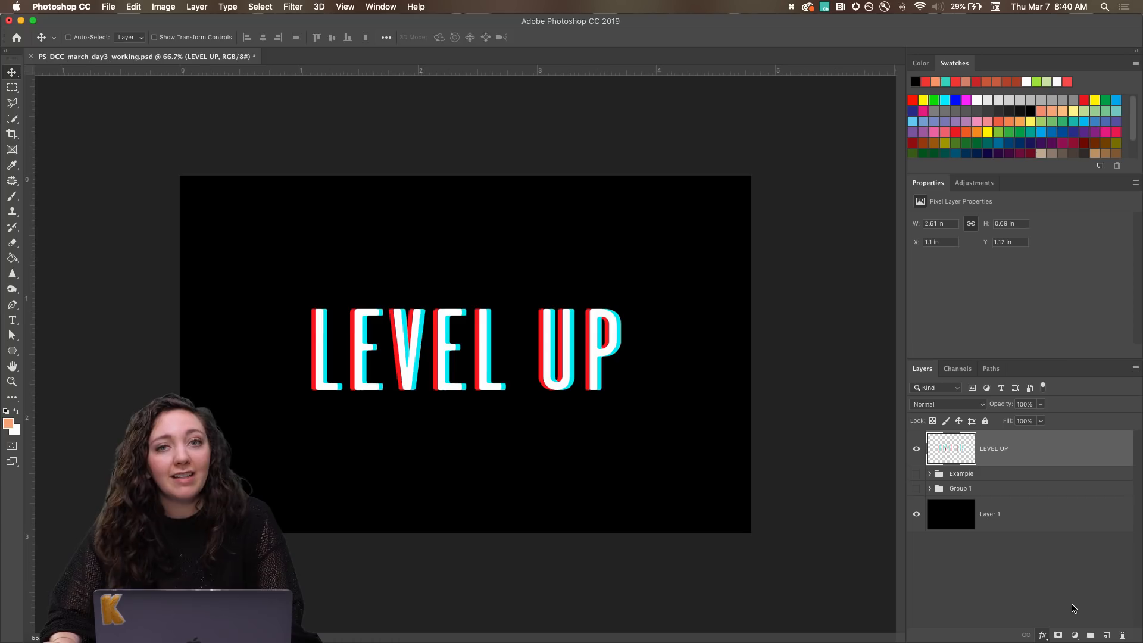
left_click_drag(324, 22, 995, 19)
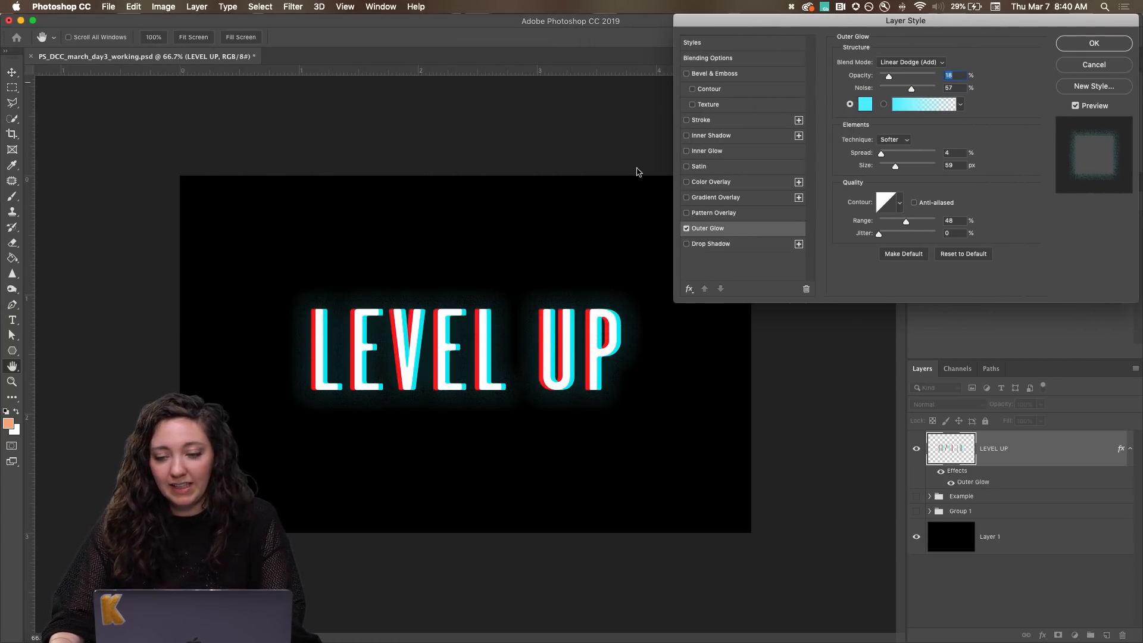
Examine the outer glow around the lettering up close and compare the logo with the effect preview off and on.
key("alt+super+8")
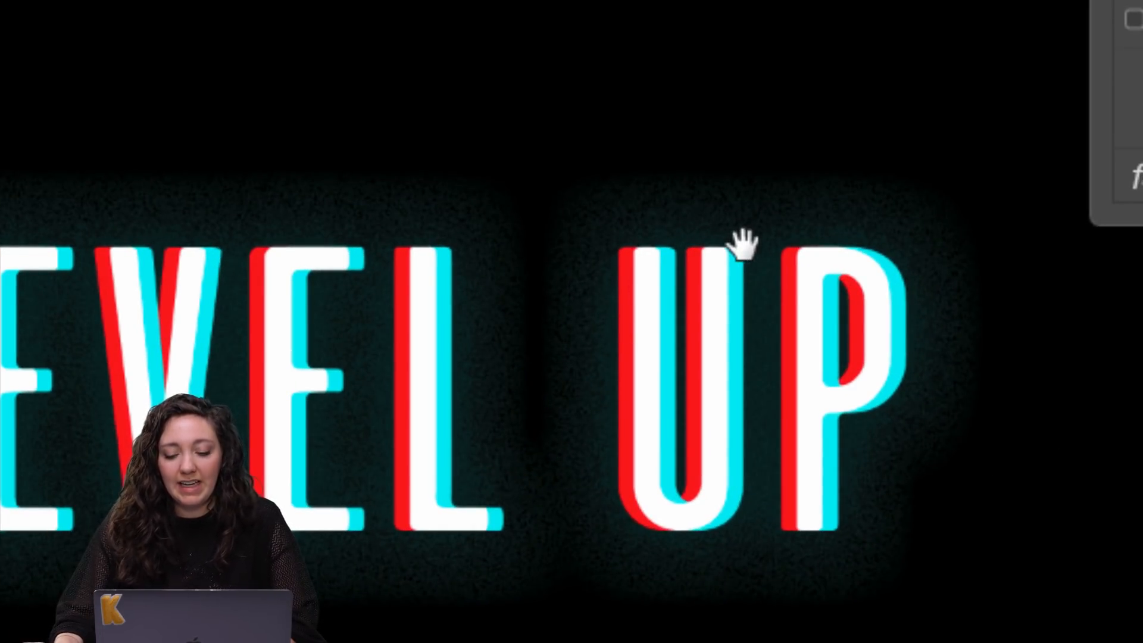
key("alt+super+minus")
key("alt+super+8")
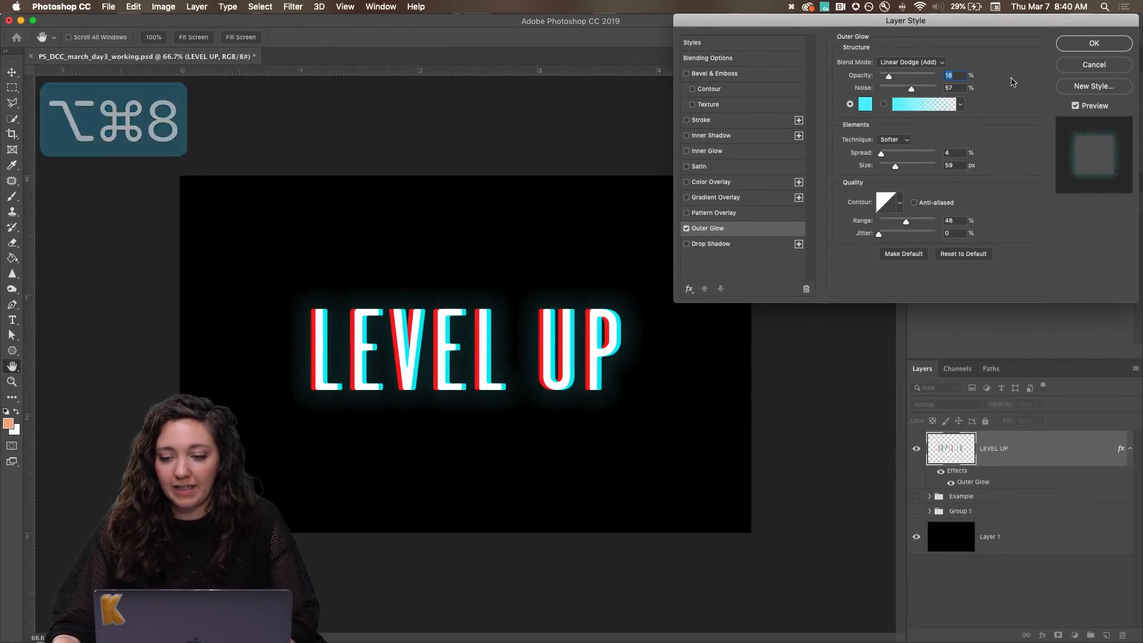
left_click(1078, 106)
left_click(1076, 107)
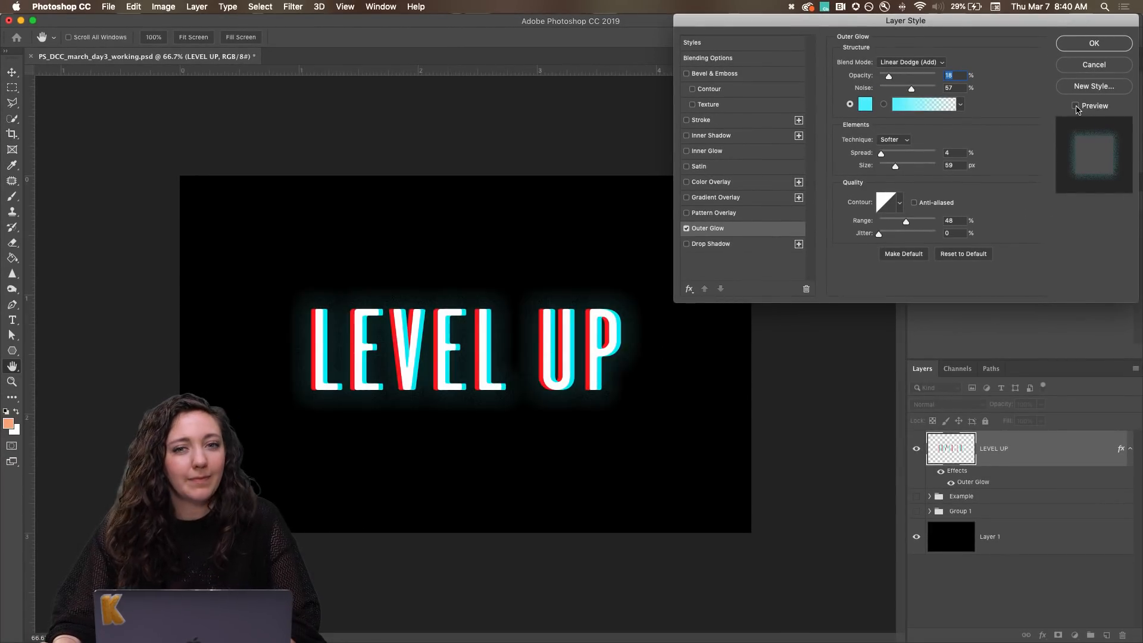
left_click(1076, 106)
left_click(1075, 106)
left_click(1075, 106)
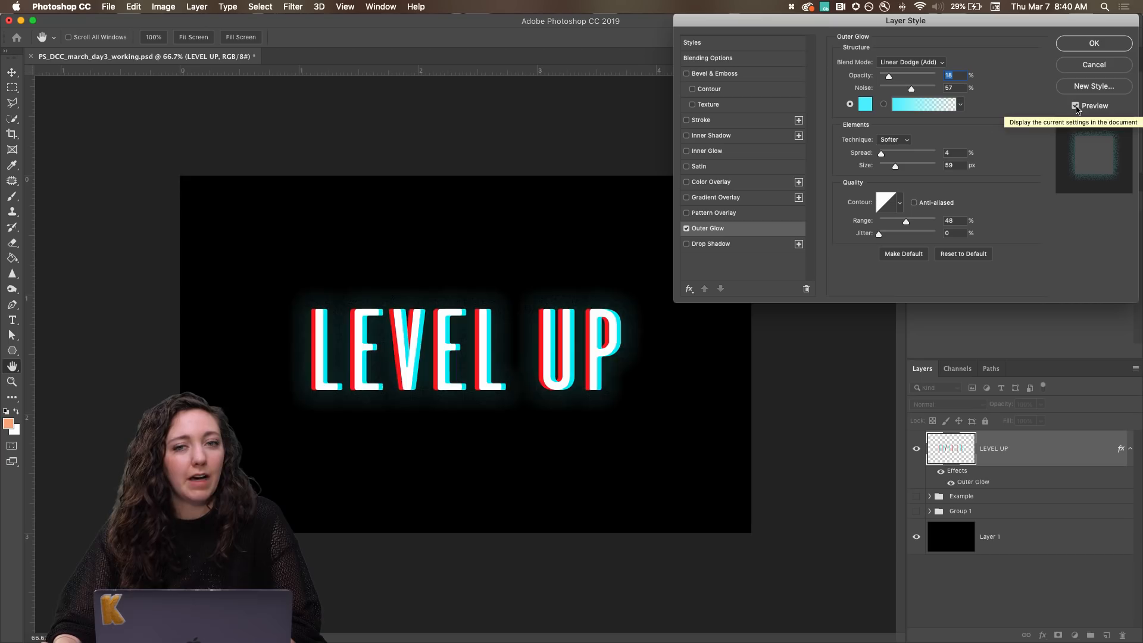
Try Soft Light as the outer glow's blend mode before restoring Linear Dodge (Add).
left_click_drag(969, 27, 870, 22)
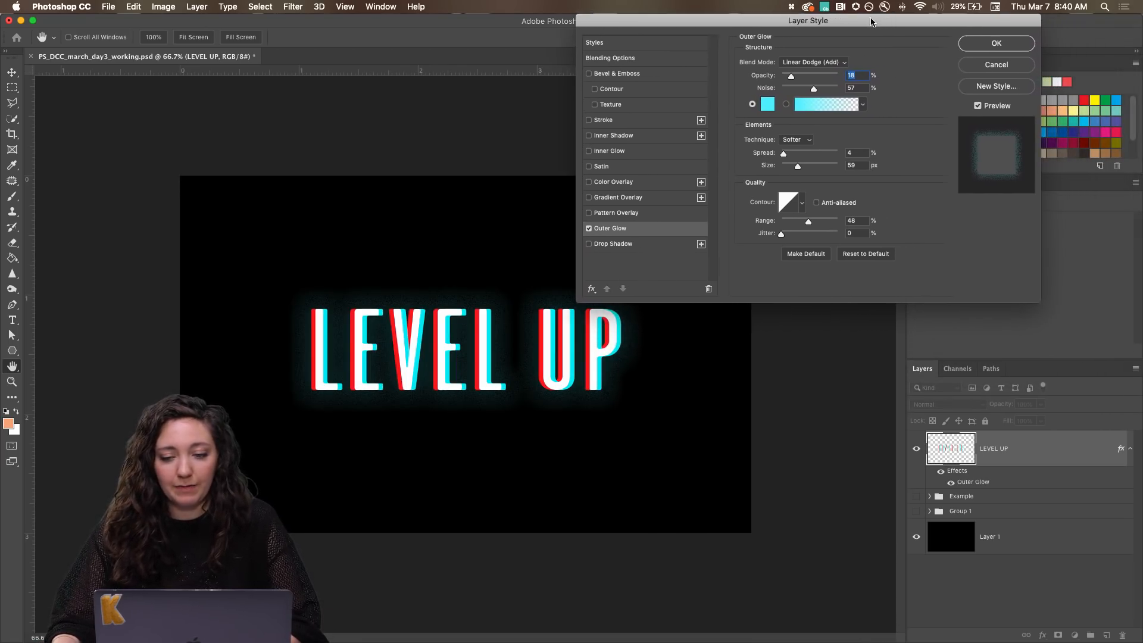
left_click(825, 63)
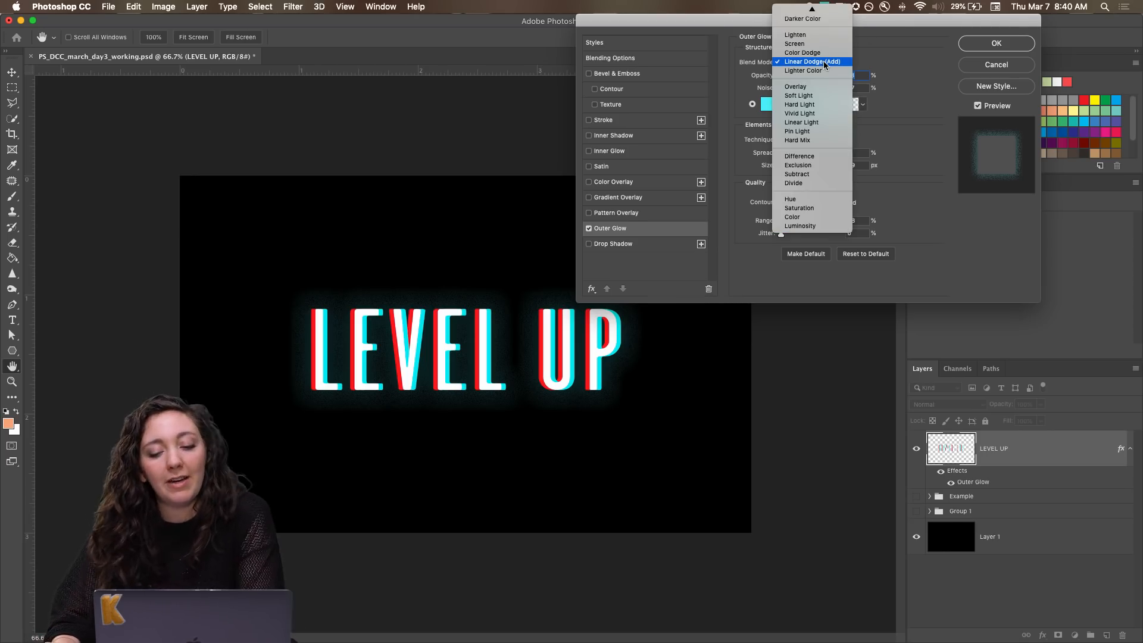
left_click(812, 96)
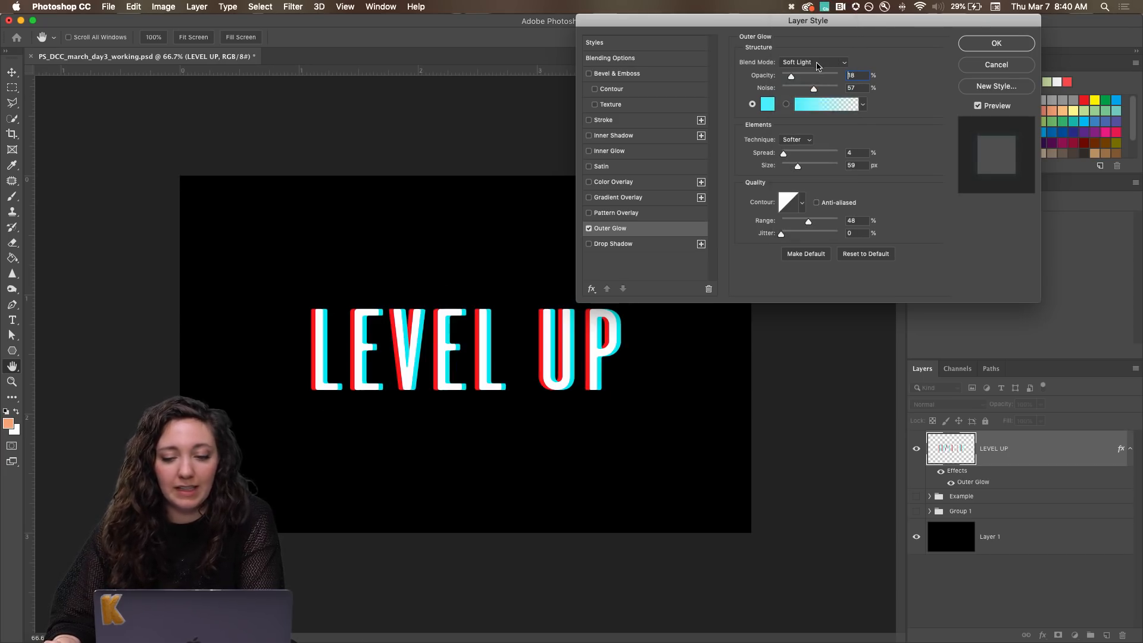
left_click(818, 66)
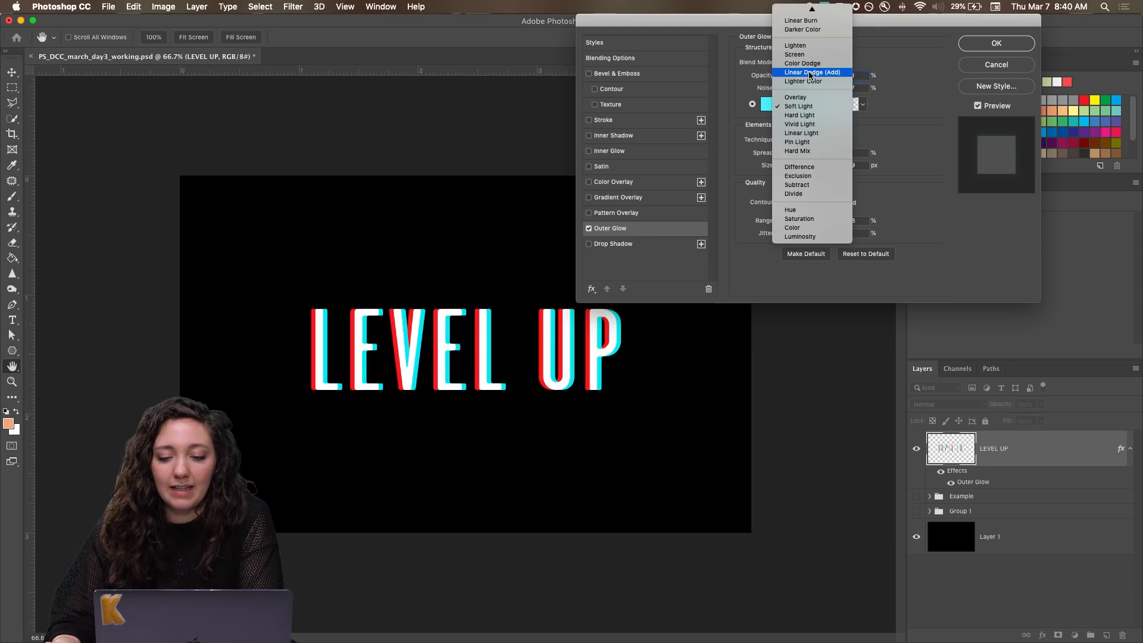
left_click(809, 72)
Try the Dissolve blend mode and a higher opacity for the outer glow, restoring Linear Dodge (Add) and the previous opacity.
left_click(813, 62)
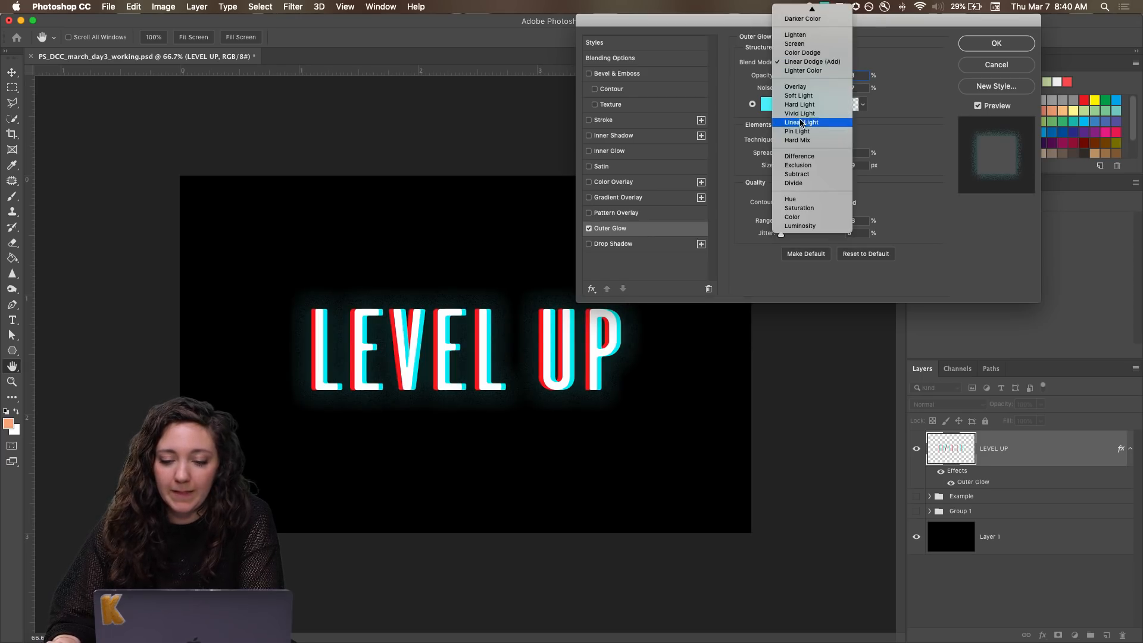
mouse_move(813, 6)
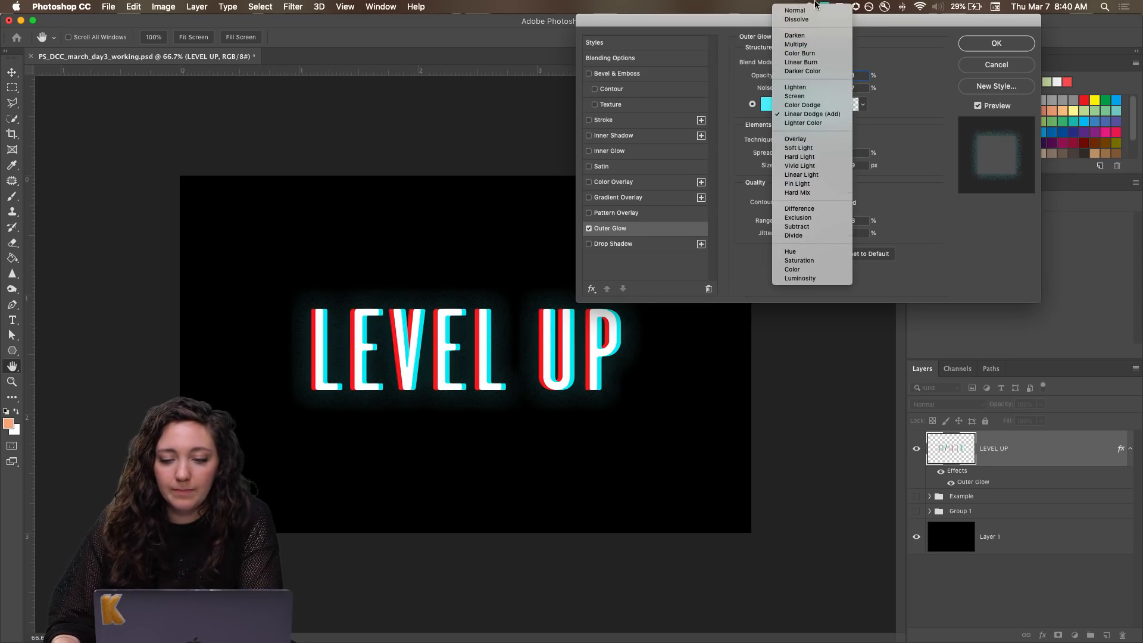
left_click(807, 20)
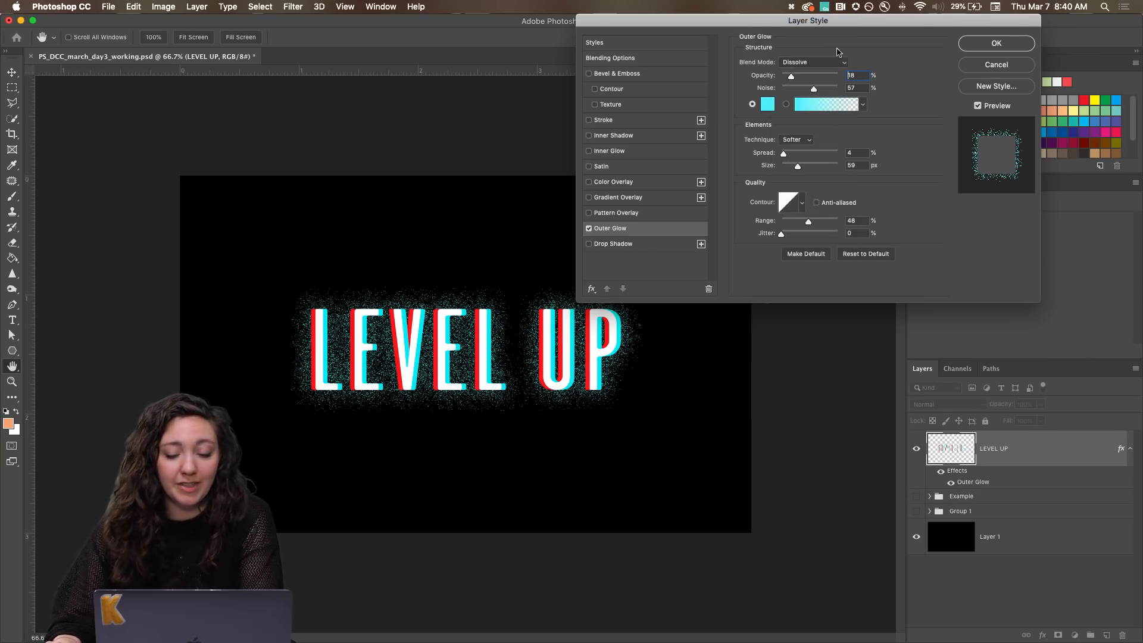
left_click(829, 63)
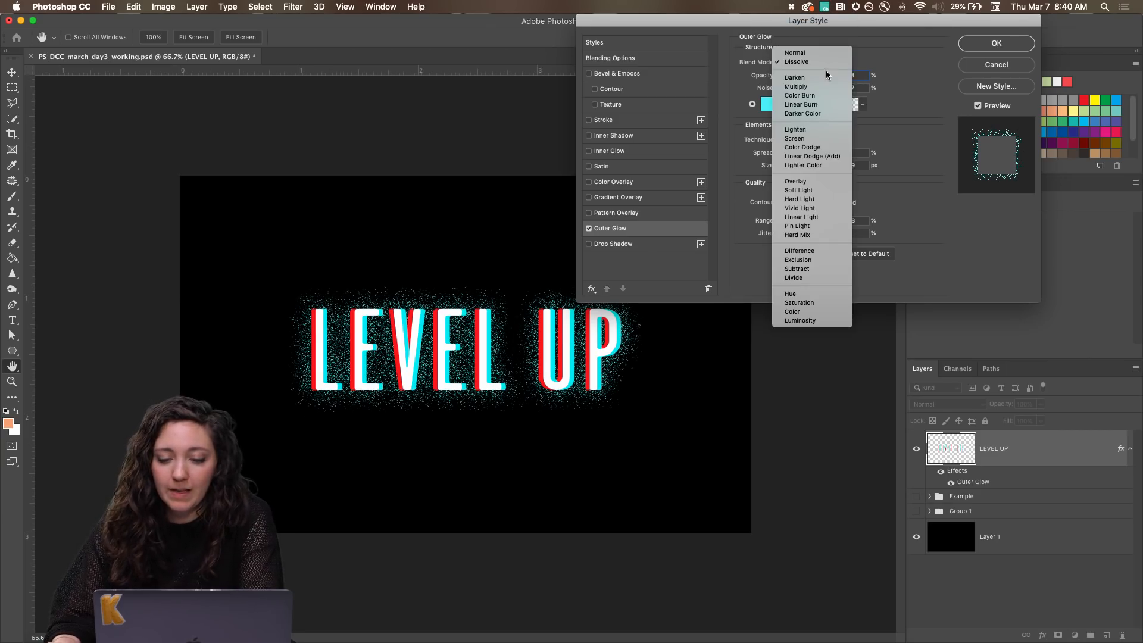
left_click(824, 157)
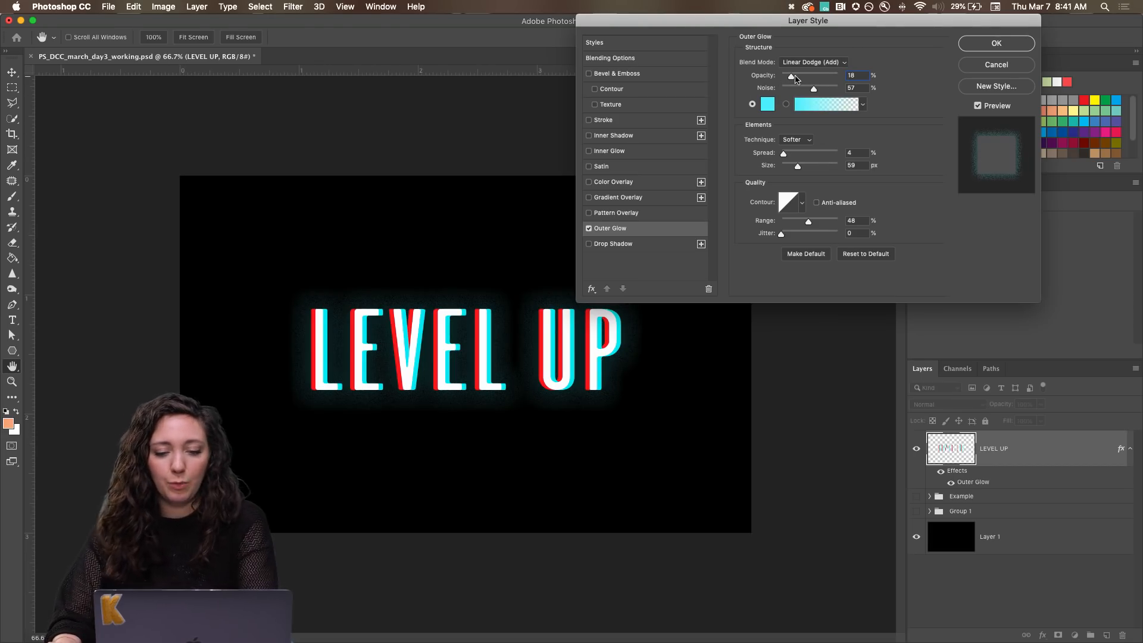
left_click_drag(792, 77, 813, 80)
key("super+z")
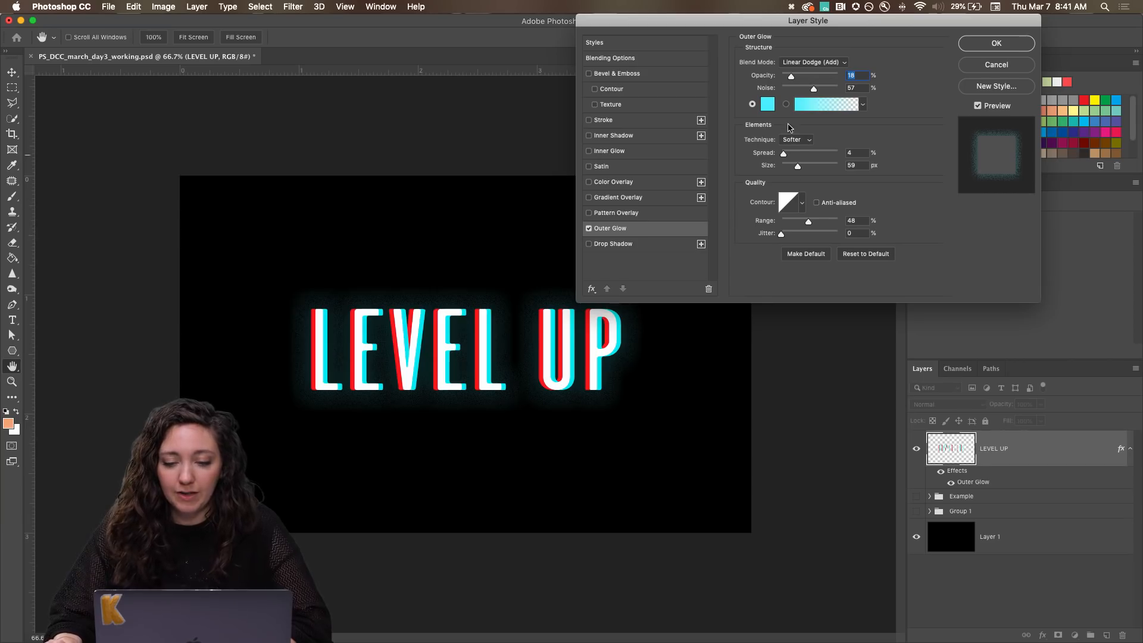
Keep the Softer technique and apply the Linear Dodge (Add) outer glow with 18% opacity, 57% noise and 59 px size.
left_click(803, 143)
left_click(801, 141)
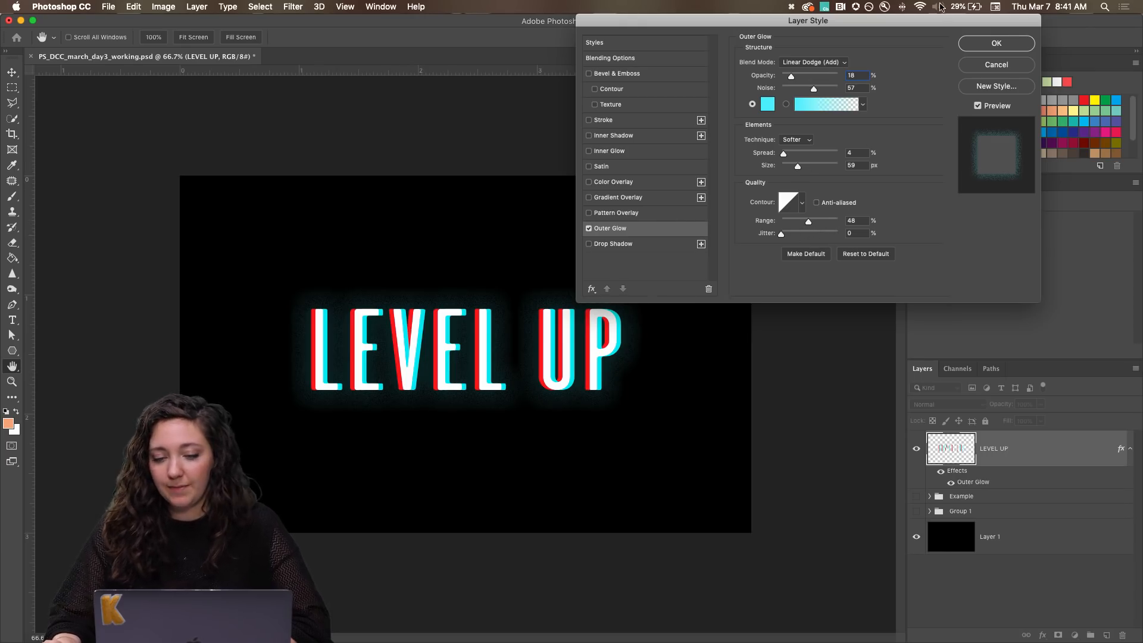
left_click(996, 44)
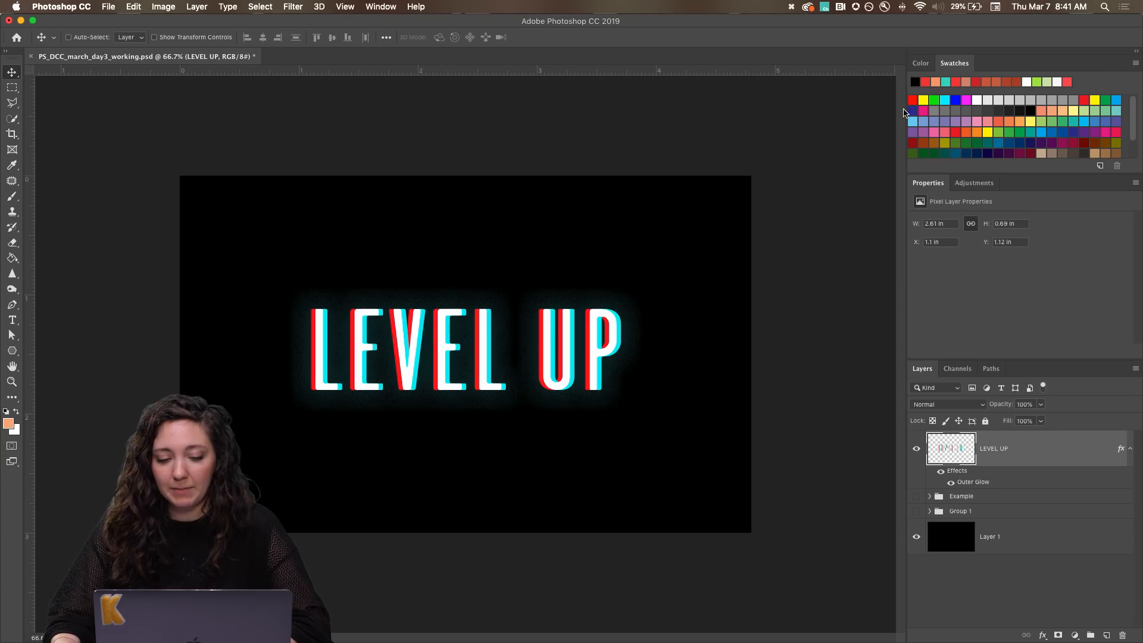
key("alt+super+8")
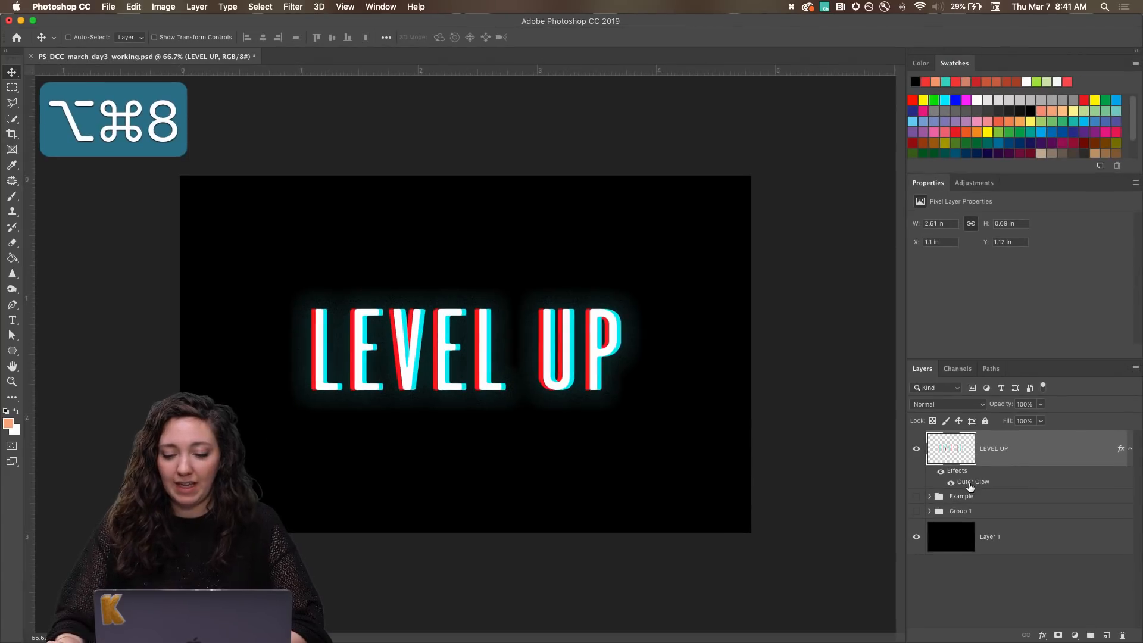
Review the LEVEL UP layer's outer glow settings and compare the lettering with the glow hidden and shown.
double_click(970, 483)
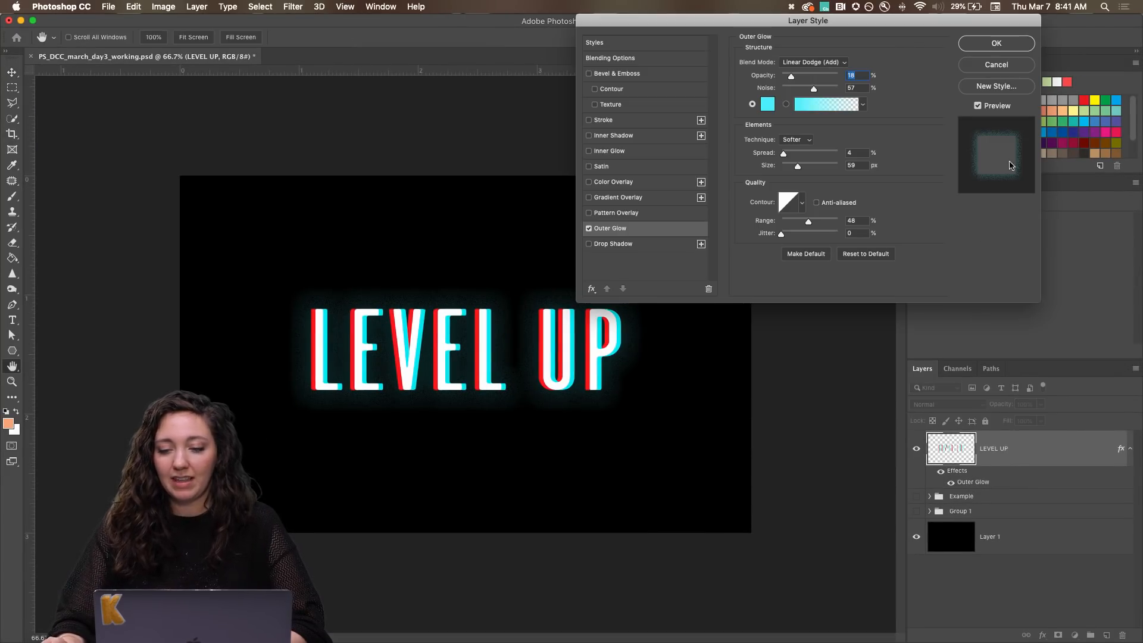
key("Return")
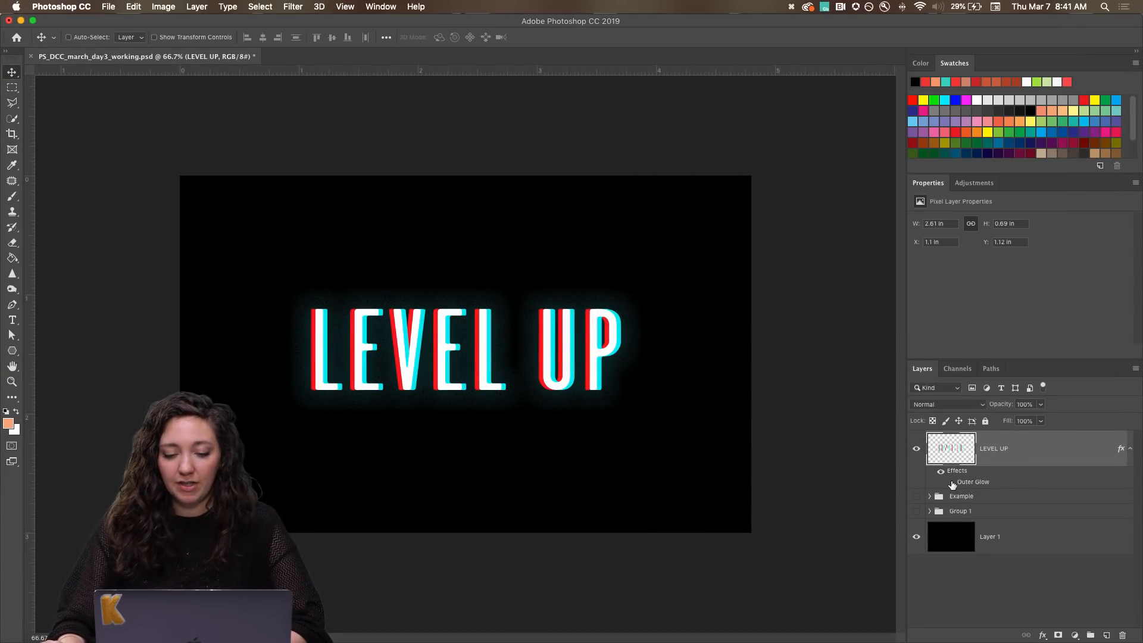
left_click(951, 483)
left_click(951, 484)
left_click(951, 483)
left_click(951, 483)
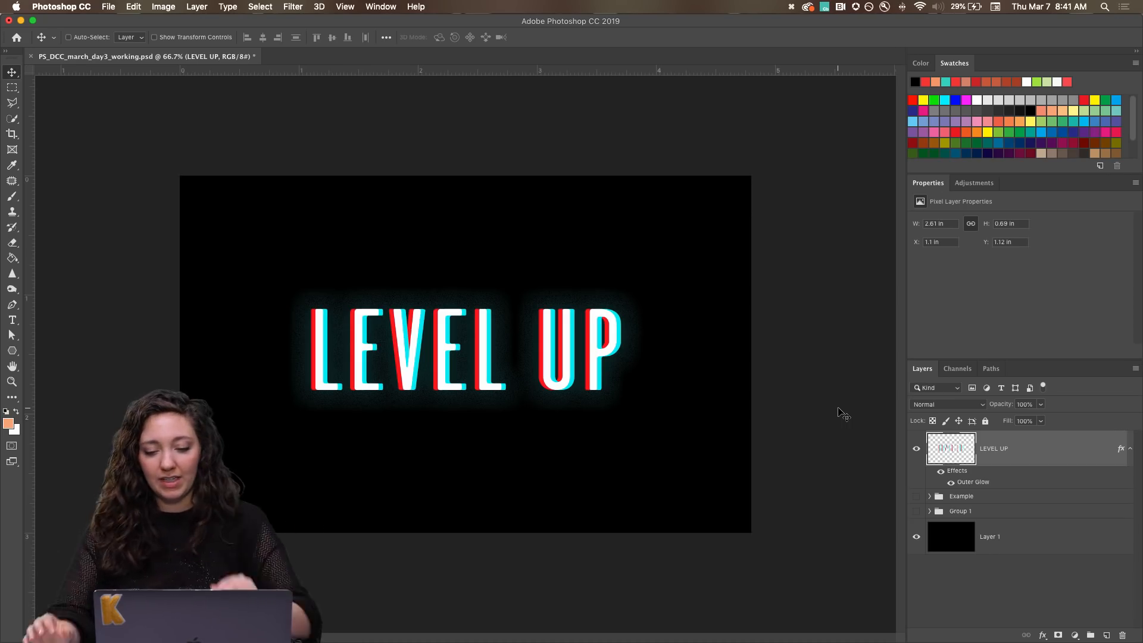
Select a thin horizontal strip across the upper part of the LEVEL UP lettering, nudge it slightly right, and deselect.
key("super+equal")
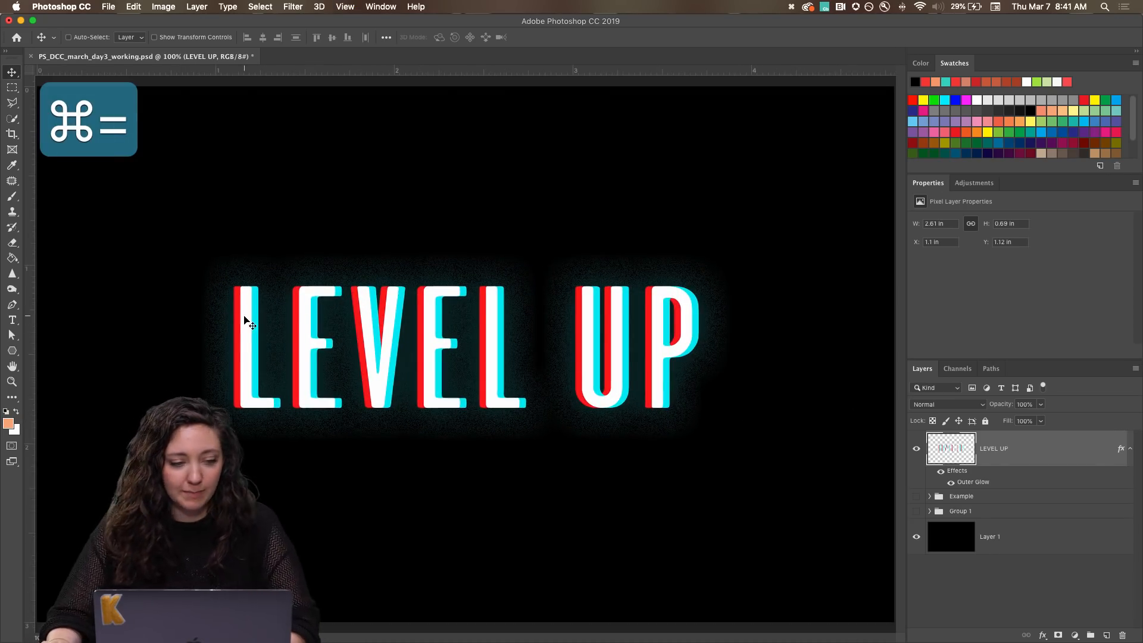
left_click(12, 88)
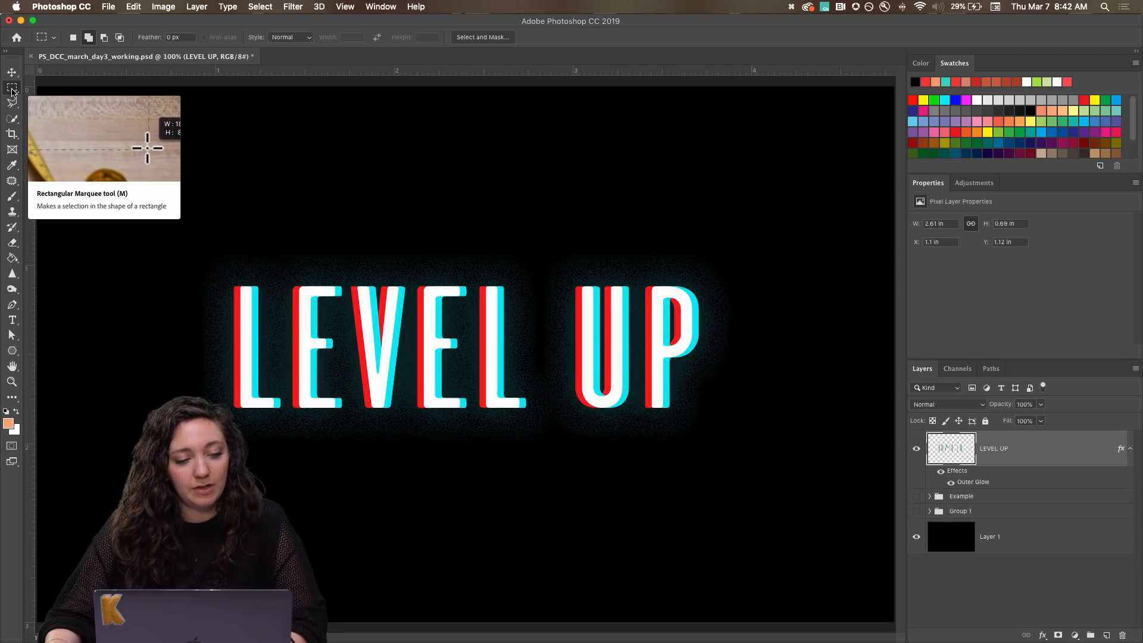
left_click(12, 90)
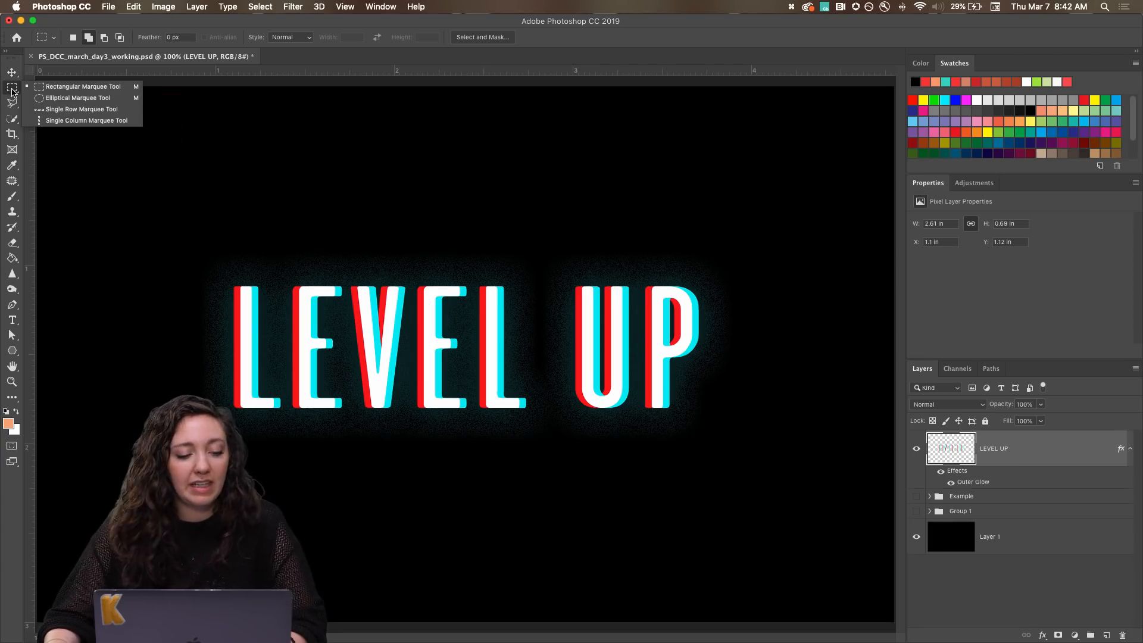
left_click(12, 91)
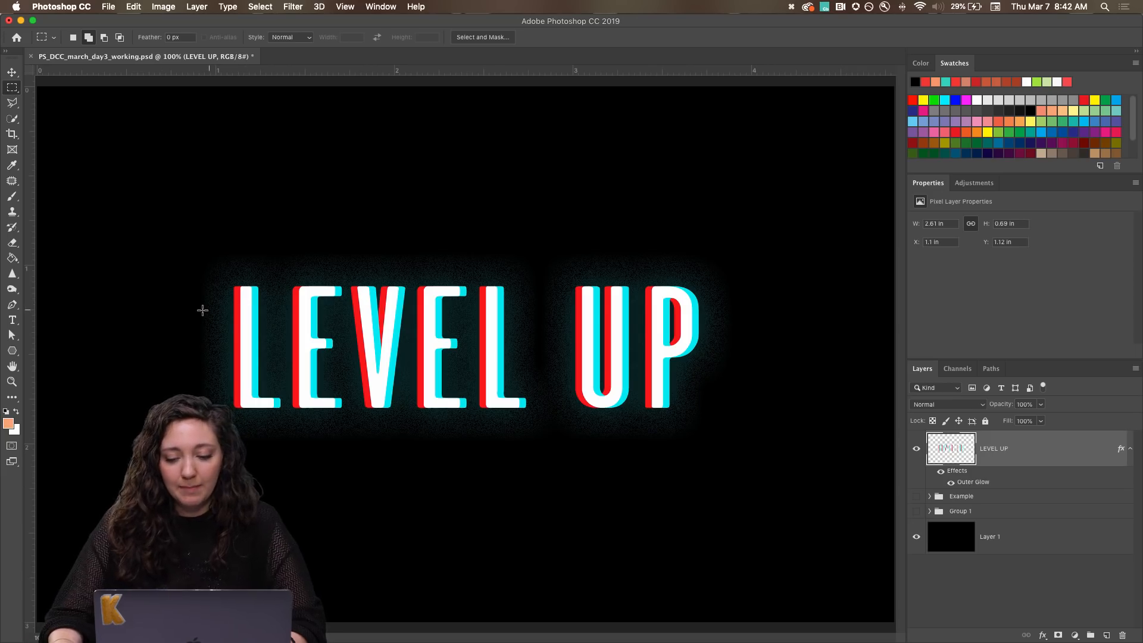
key("super+equal")
key("super+equal")
key("super+minus")
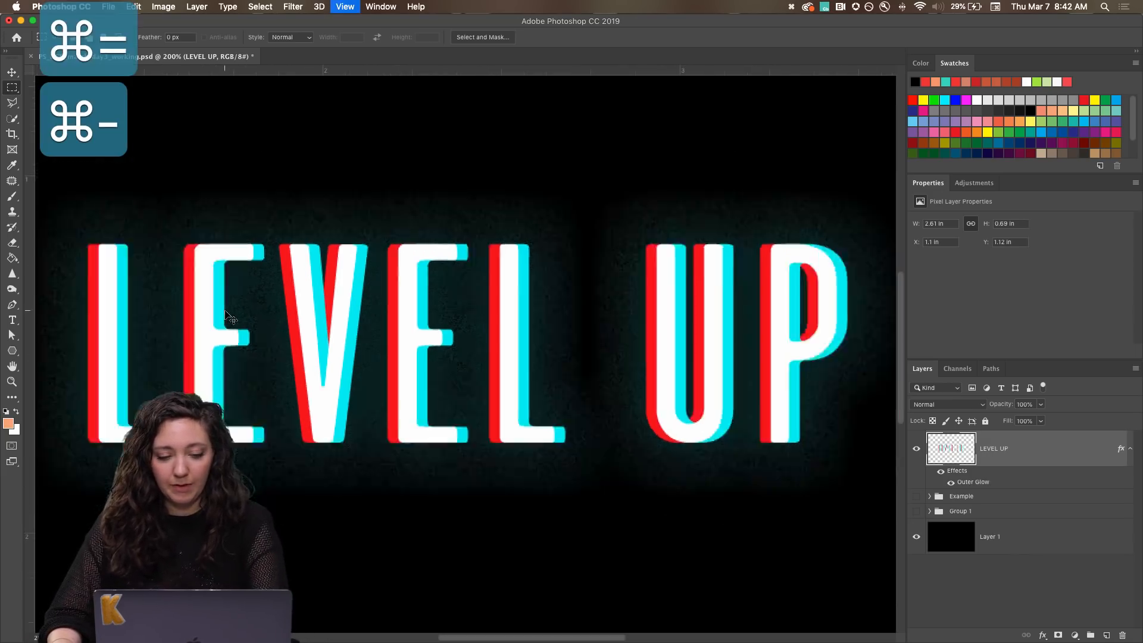
key("super+minus")
left_click_drag(206, 302, 238, 302)
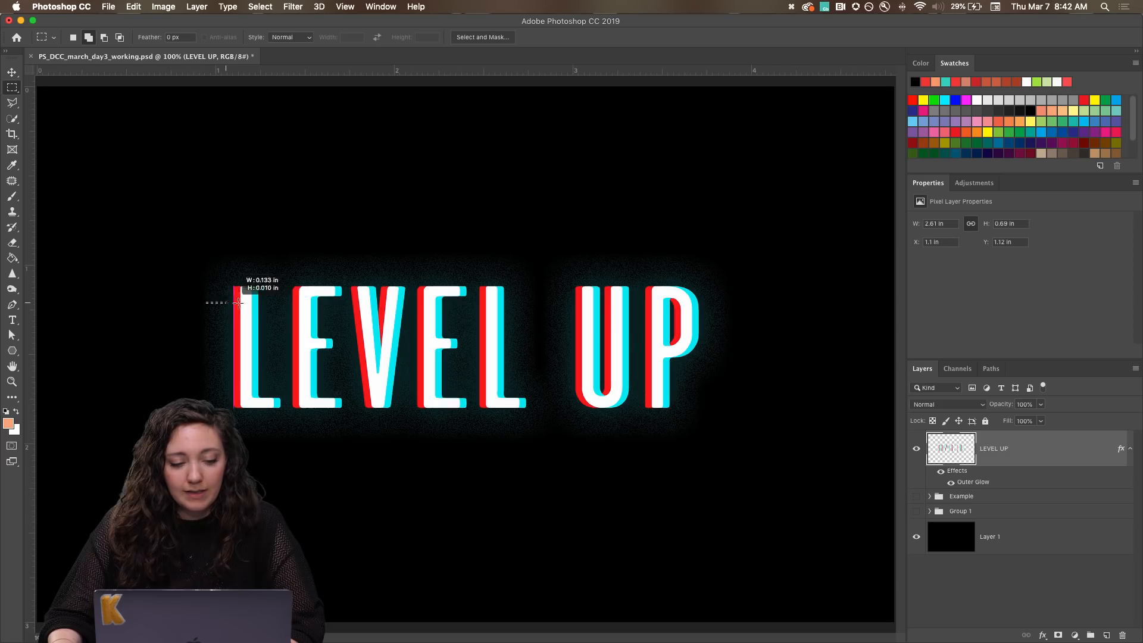
left_click_drag(376, 305, 714, 304)
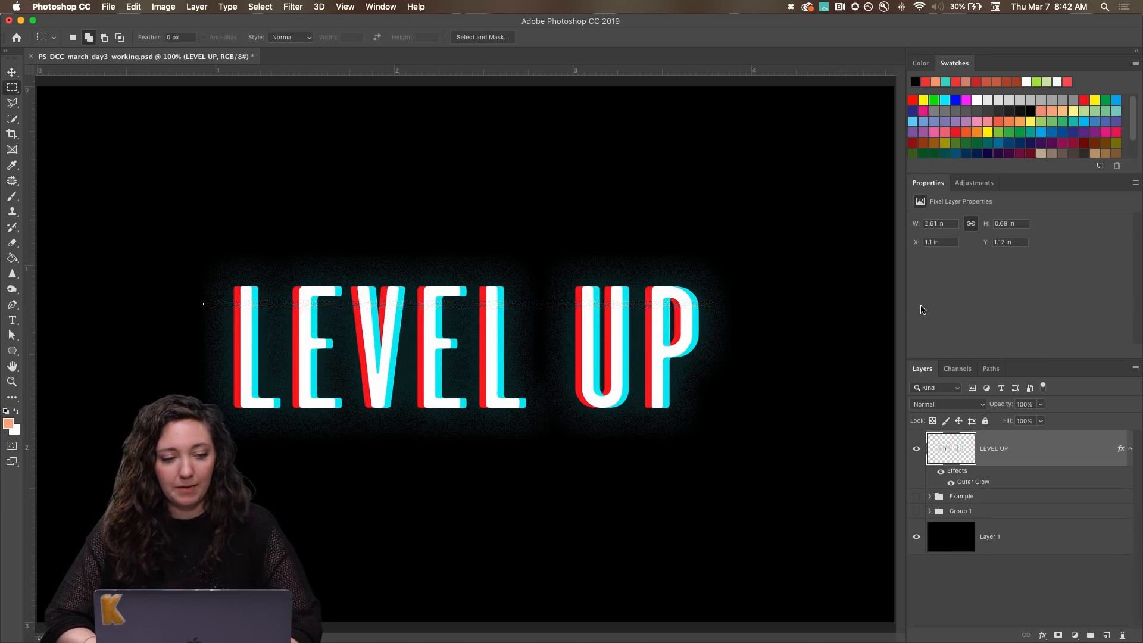
key("v")
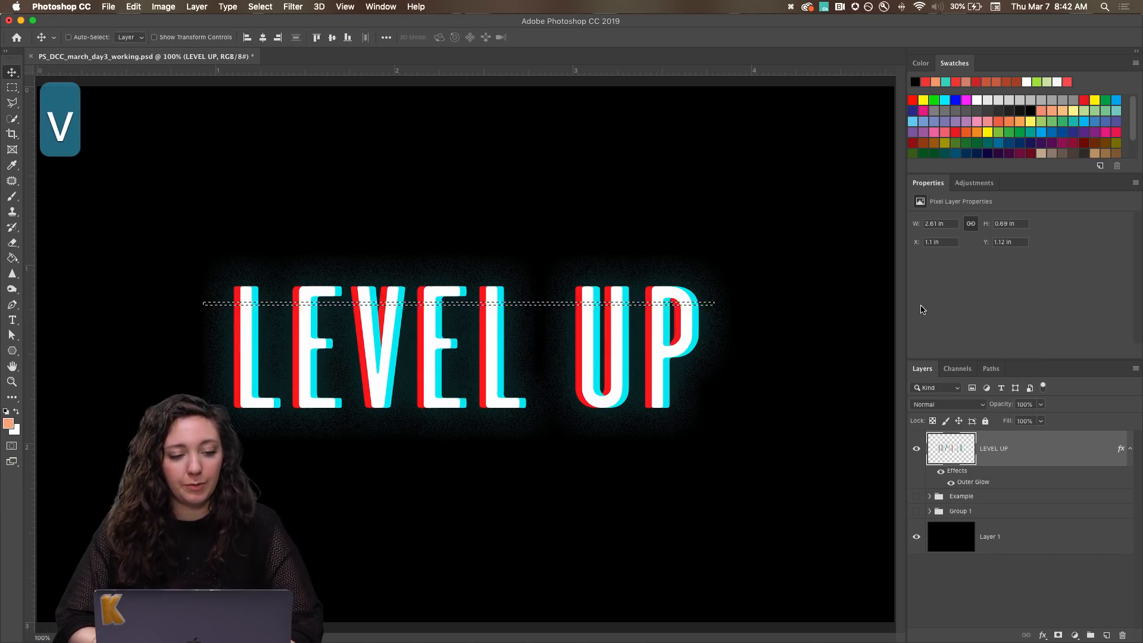
key("Right")
key("Right")
key("Right")
key("Right")
key("Right")
key("Right")
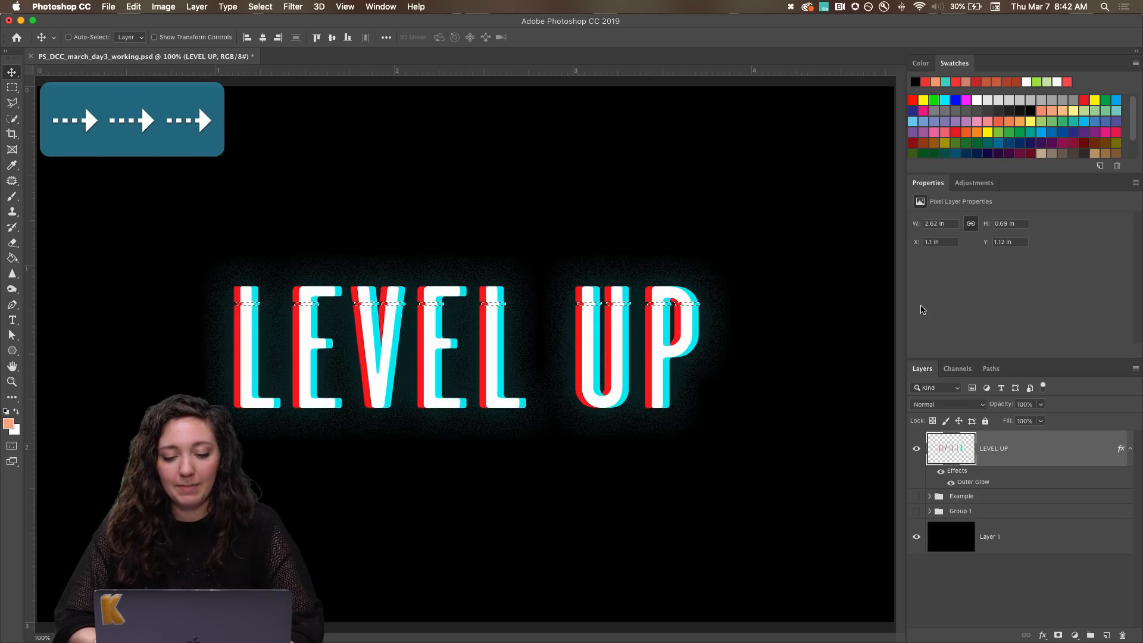
key("Right")
key("Right")
key("Right")
key("Left")
key("Left")
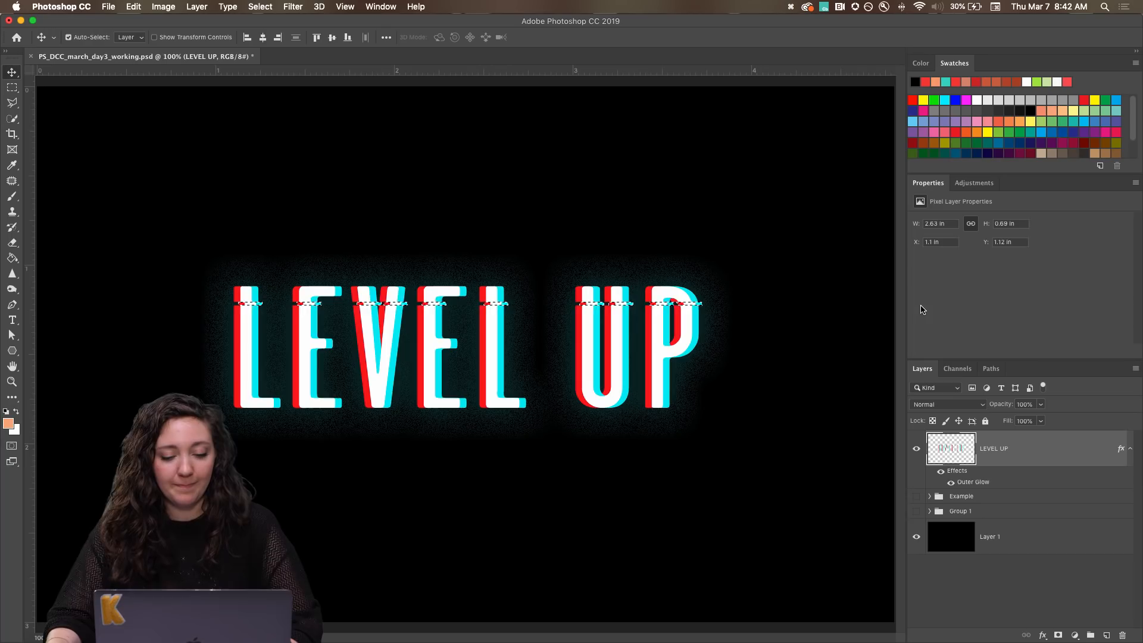
key("super+d")
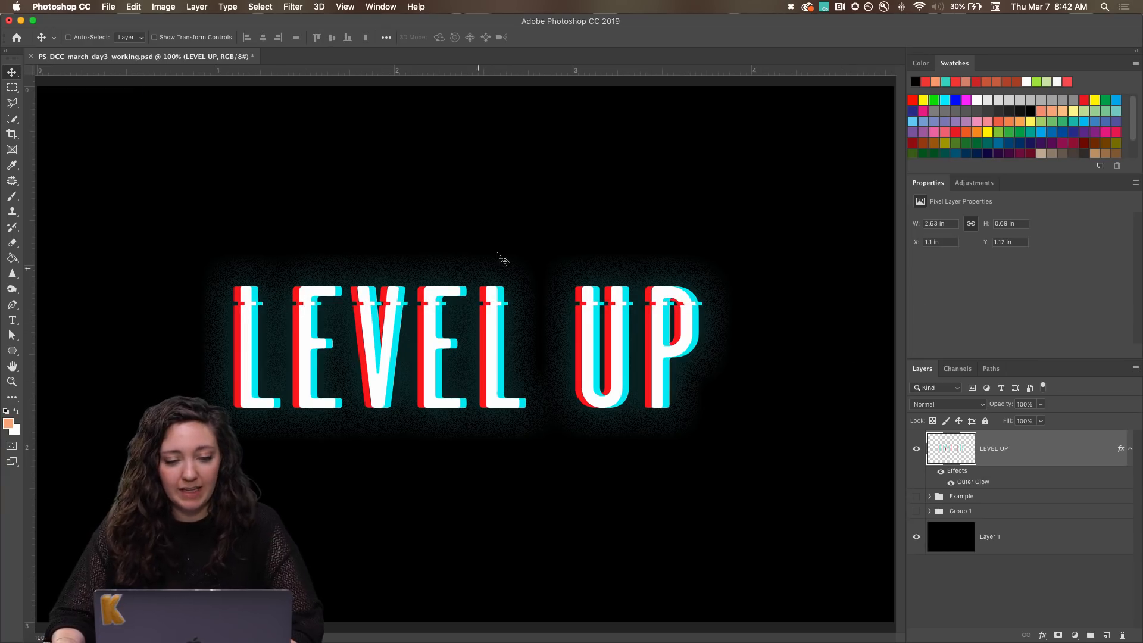
left_click(795, 7)
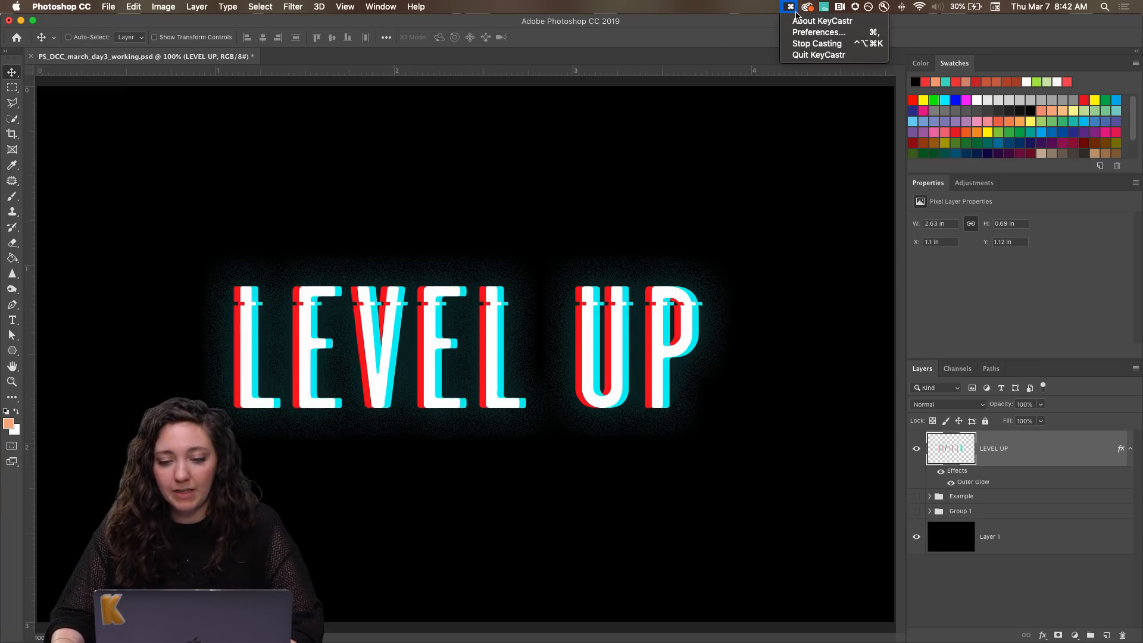
left_click(811, 42)
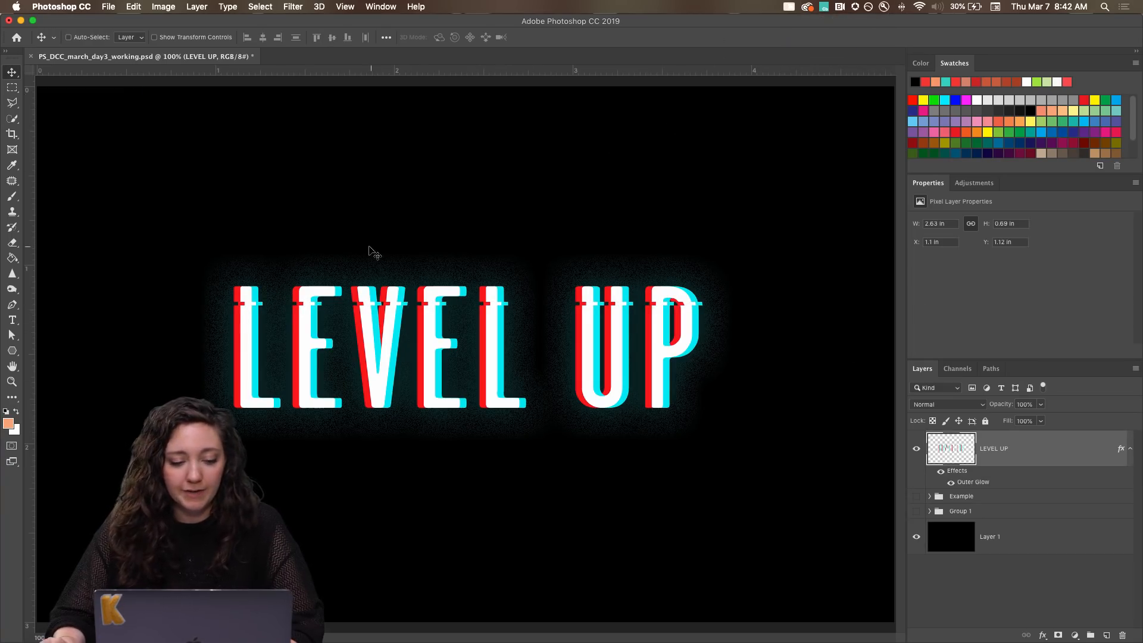
Cut a second thin strip across the lower part of the lettering, shift it slightly right, and deselect.
left_click(12, 88)
left_click_drag(213, 380, 725, 384)
key("v")
key("Right")
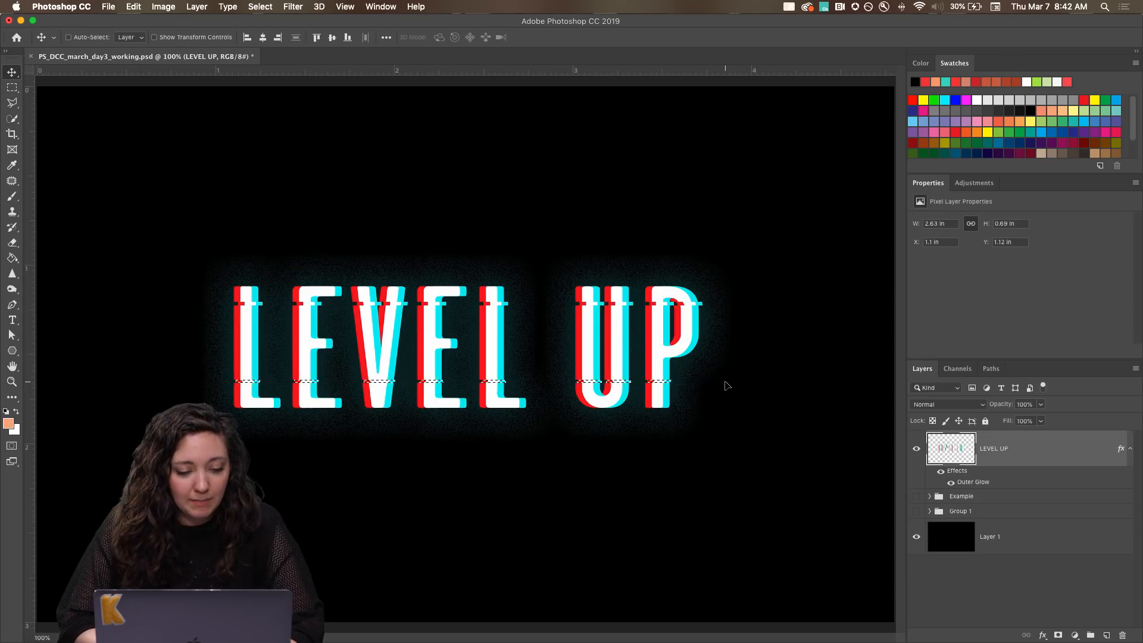
key("ctrl+d")
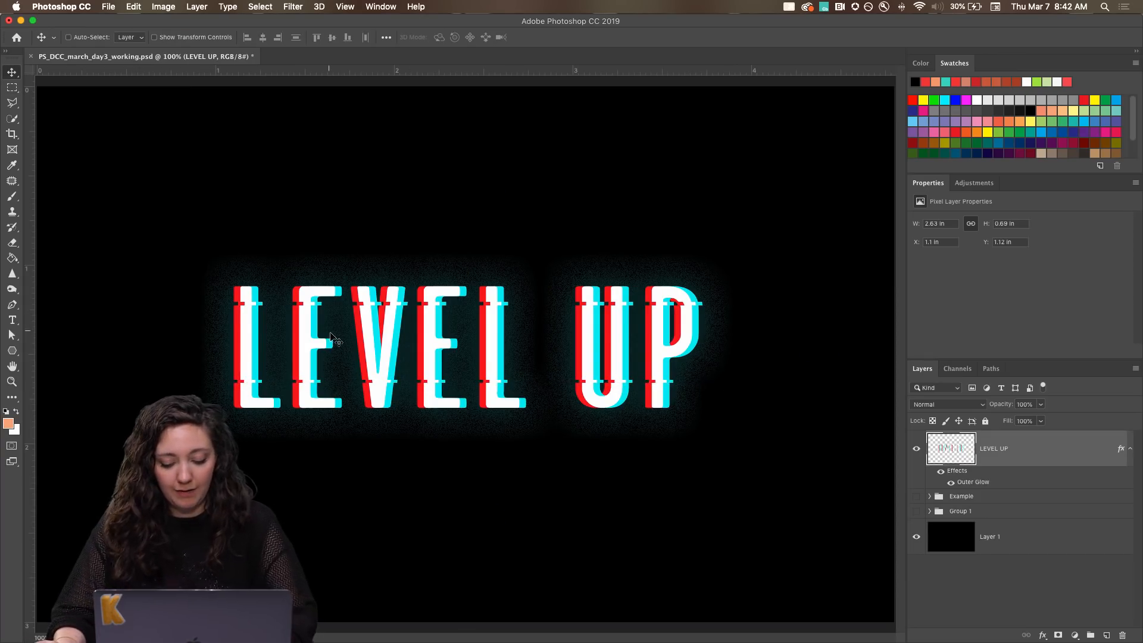
Select a thin strip just below the upper glitch cut, offset it left past the letter edges, and deselect.
key("m")
left_click_drag(224, 311, 742, 315)
key("v")
key("Right")
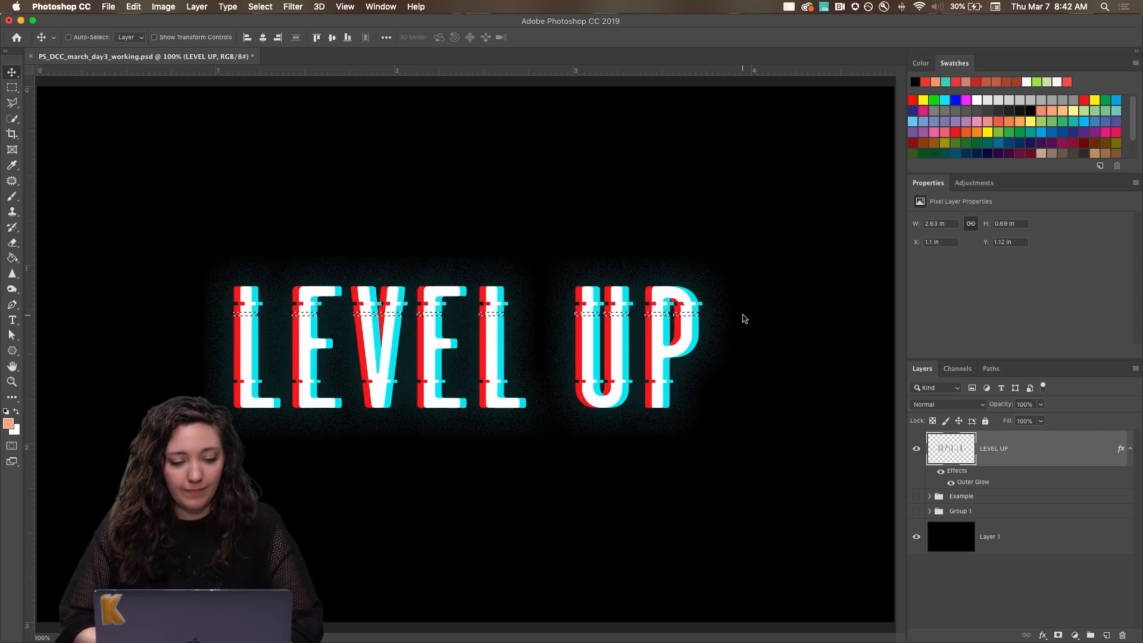
key("Left")
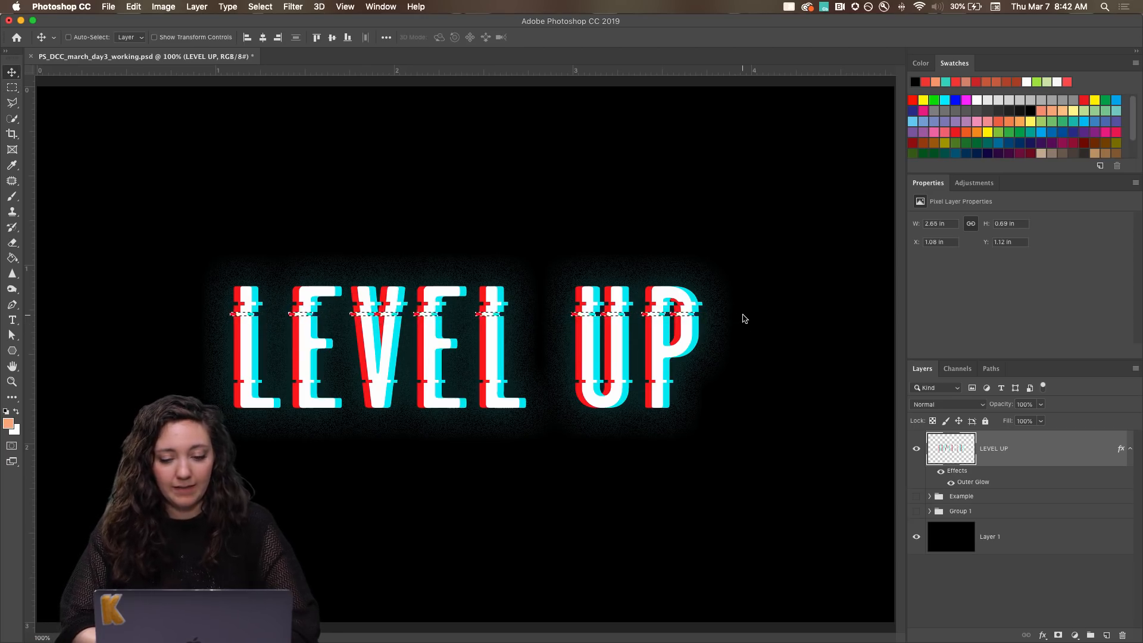
key("Left")
key("Left")
key("Left")
key("Left")
key("Left")
key("Left")
key("Left")
key("Left")
key("Left")
key("Left")
key("Left")
key("Left")
key("super+d")
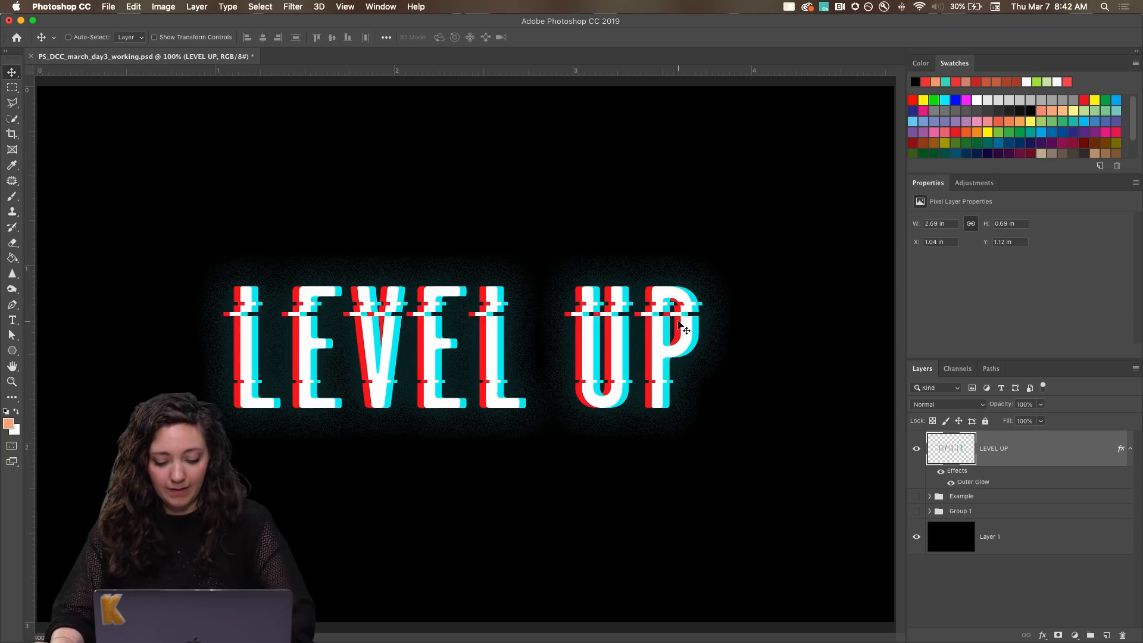
Select a thicker band just below the middle of the lettering, nudge it slightly right, and deselect.
key("m")
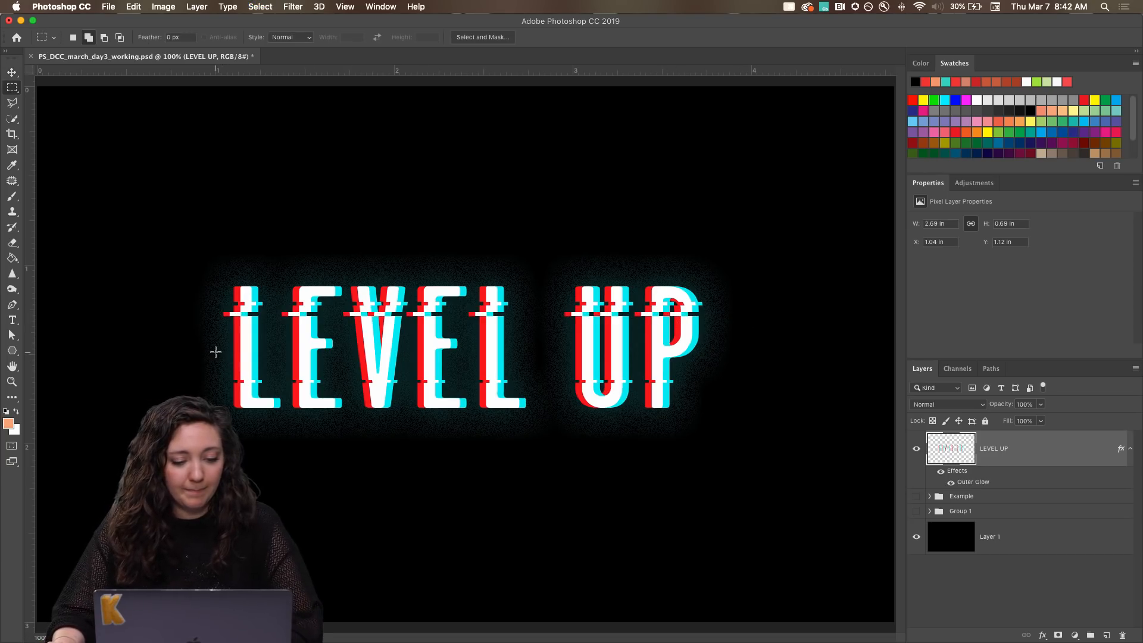
left_click_drag(215, 351, 719, 372)
key("v")
key("Right")
key("Right")
key("Right")
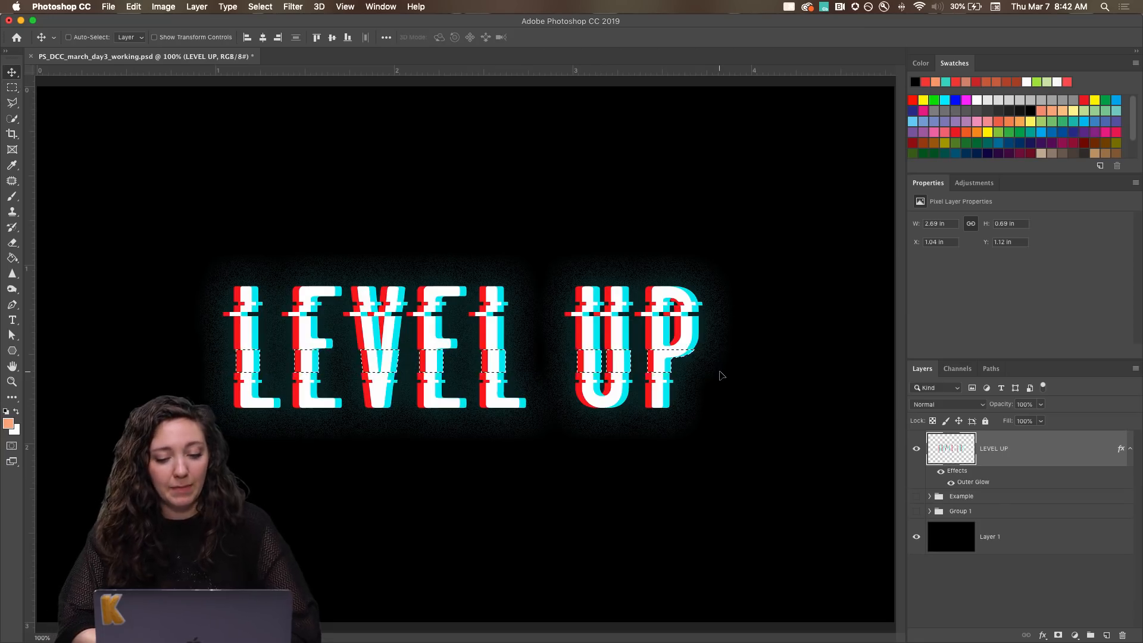
key("Right")
key("super+d")
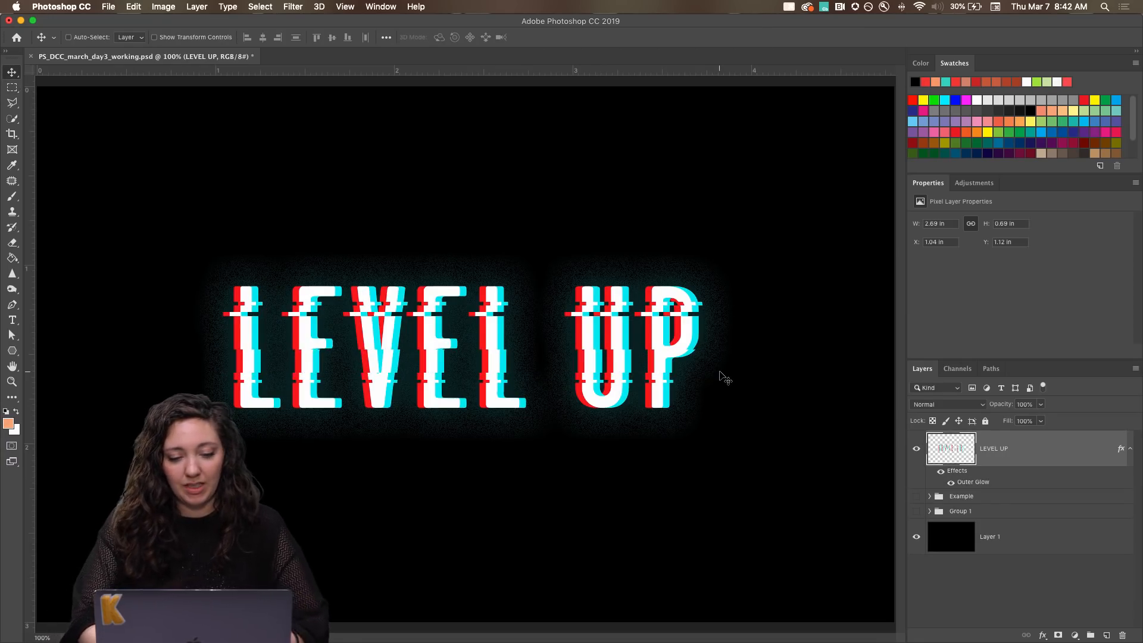
Select a narrow horizontal band across the whole LEVEL UP lettering, just below the left-shifted upper glitch strip.
key("super+minus")
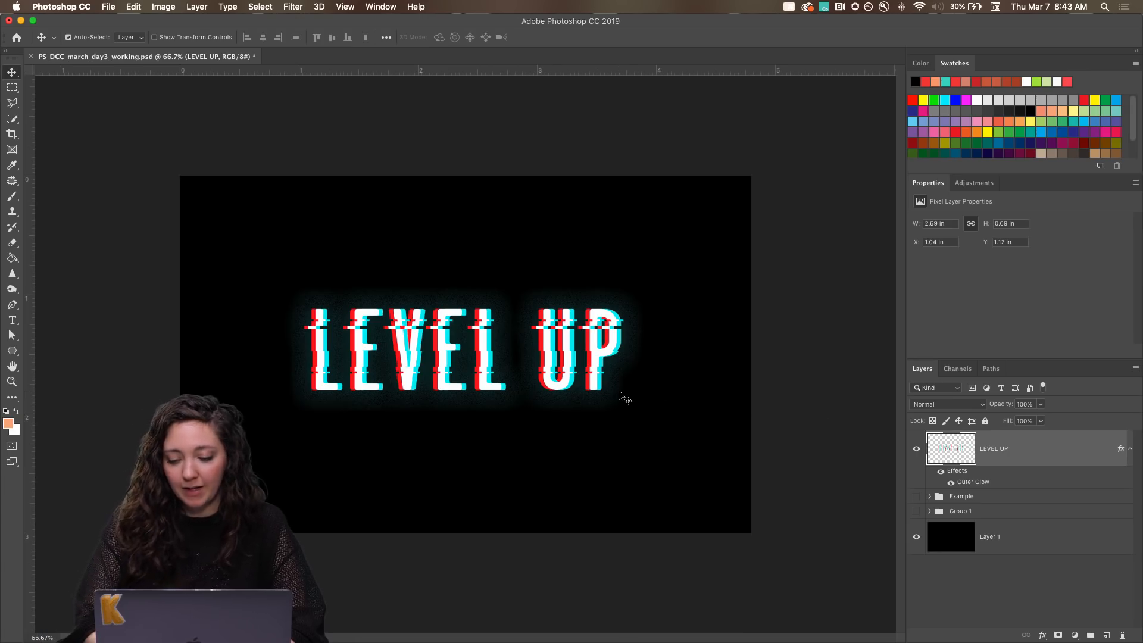
key("super+1")
key("m")
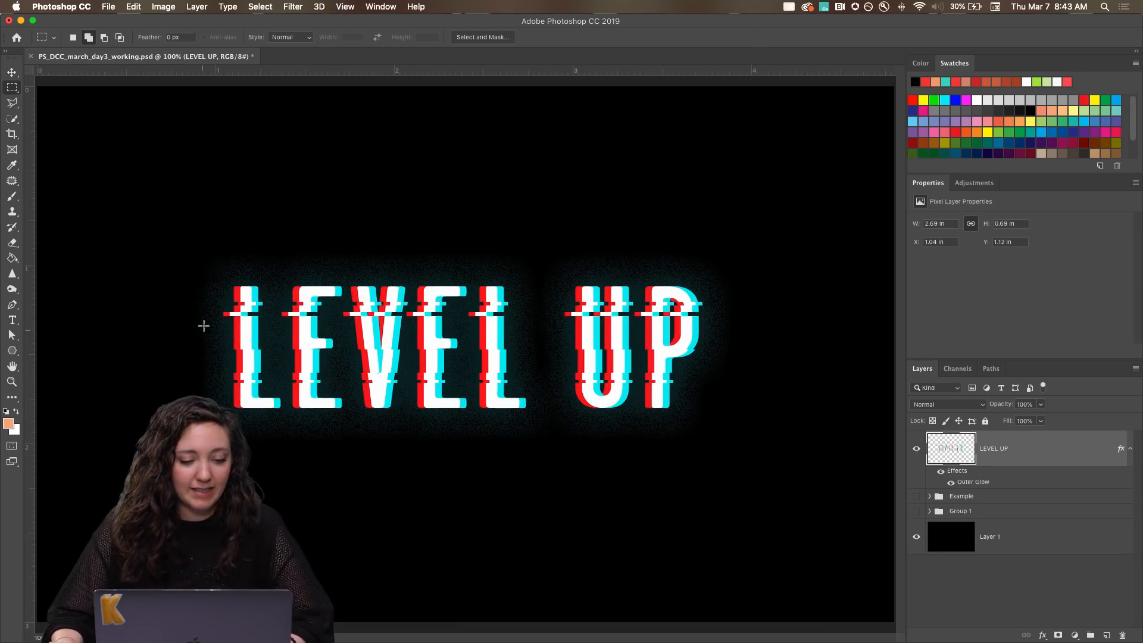
left_click_drag(220, 321, 713, 338)
key("v")
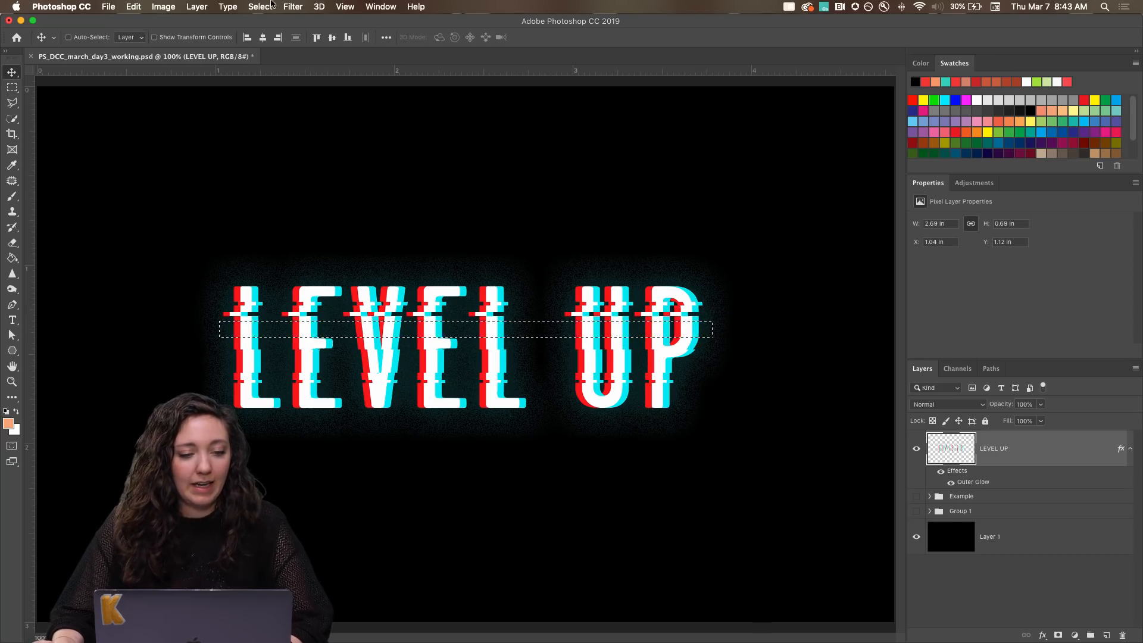
Distort the selected band with a Pond Ripples ZigZag filter at amount 8 and ridges 1, and deselect.
left_click(288, 6)
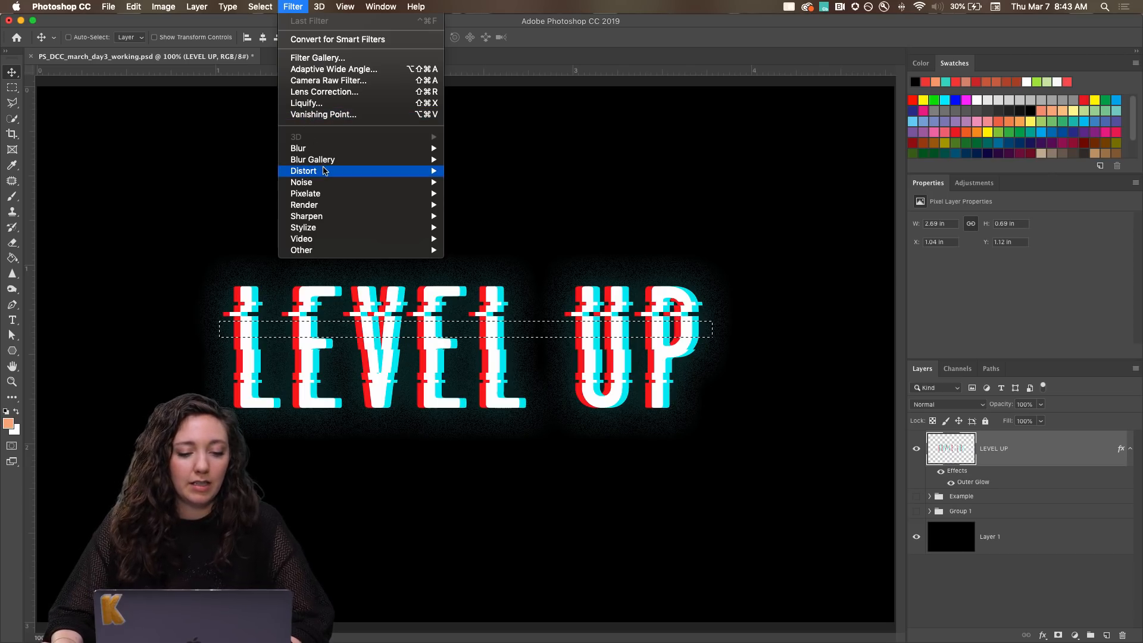
mouse_move(324, 172)
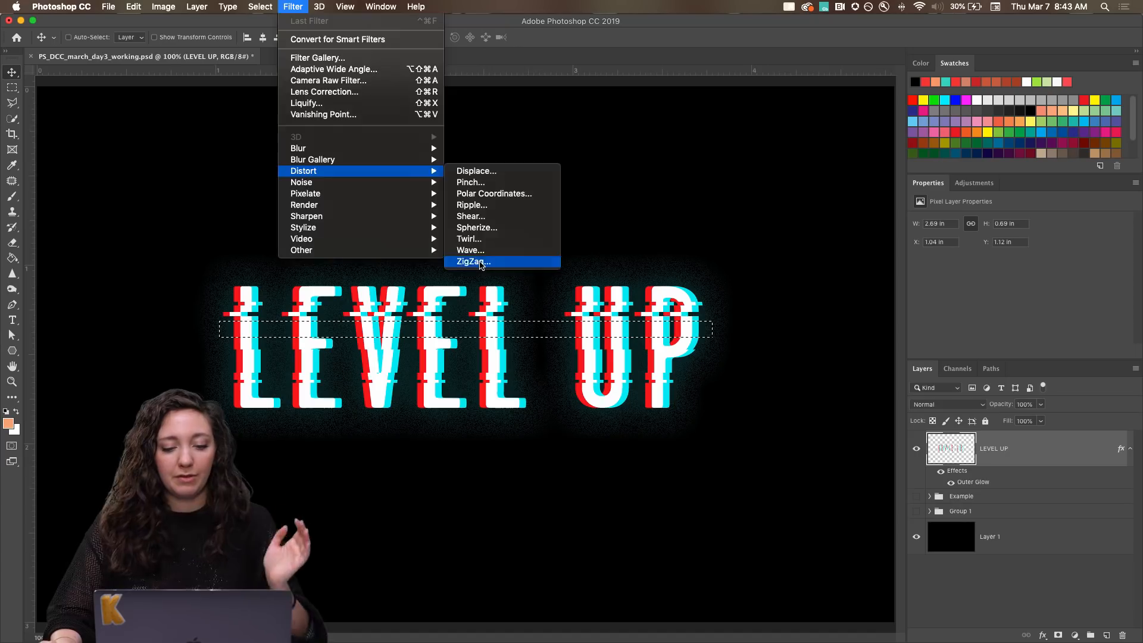
left_click(474, 261)
left_click_drag(179, 20, 527, 62)
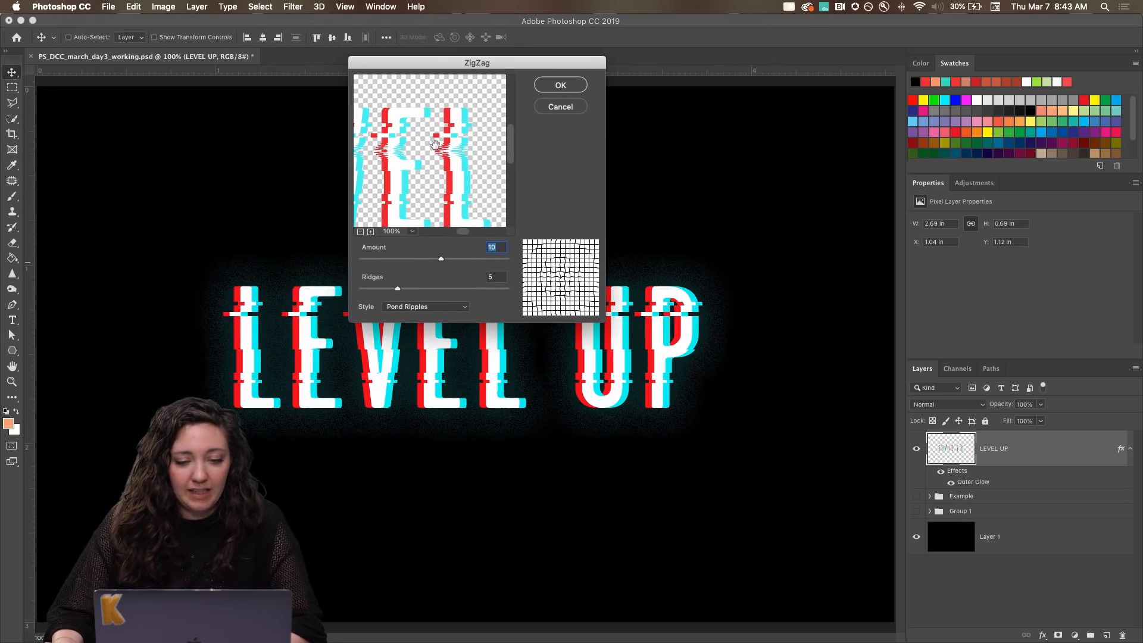
left_click(371, 232)
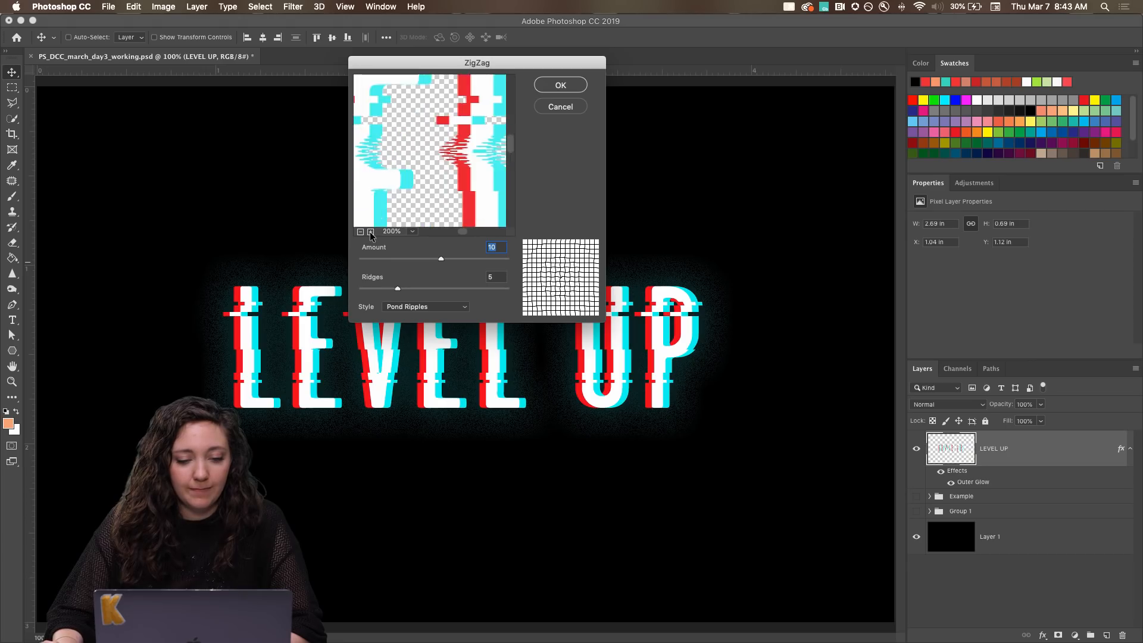
left_click(370, 232)
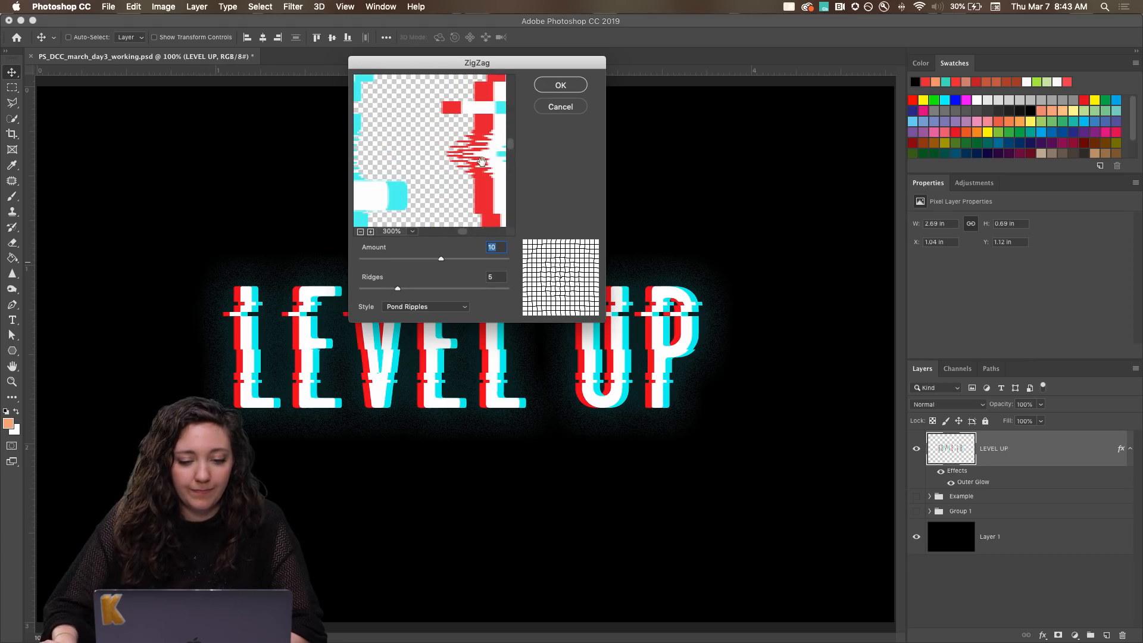
left_click_drag(480, 132, 401, 132)
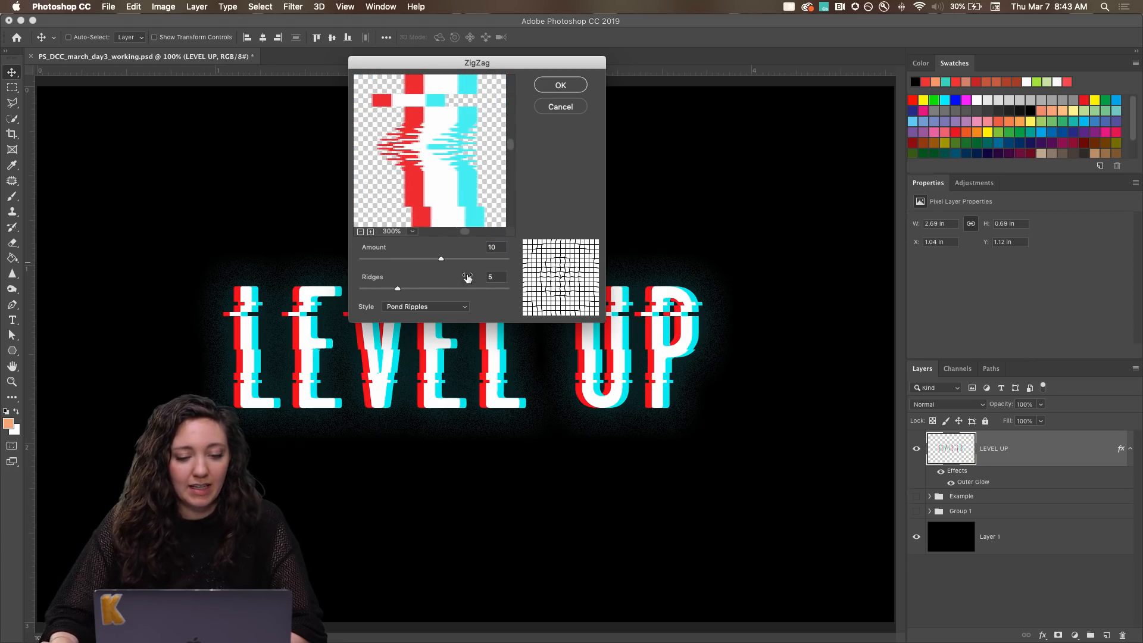
left_click_drag(438, 258, 437, 259)
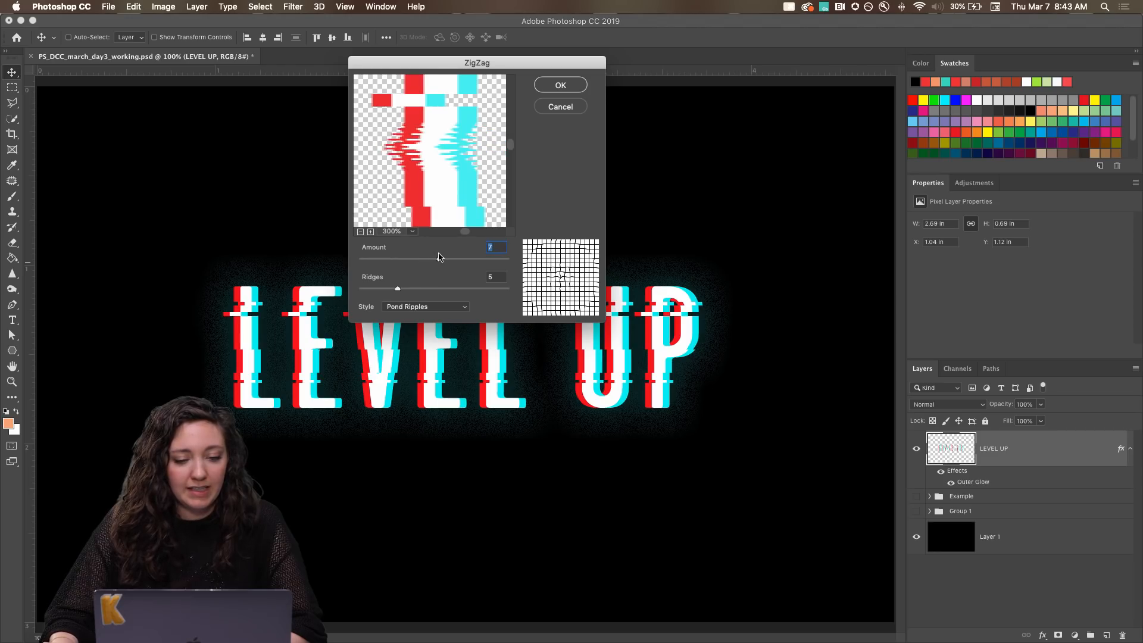
left_click_drag(396, 292, 371, 291)
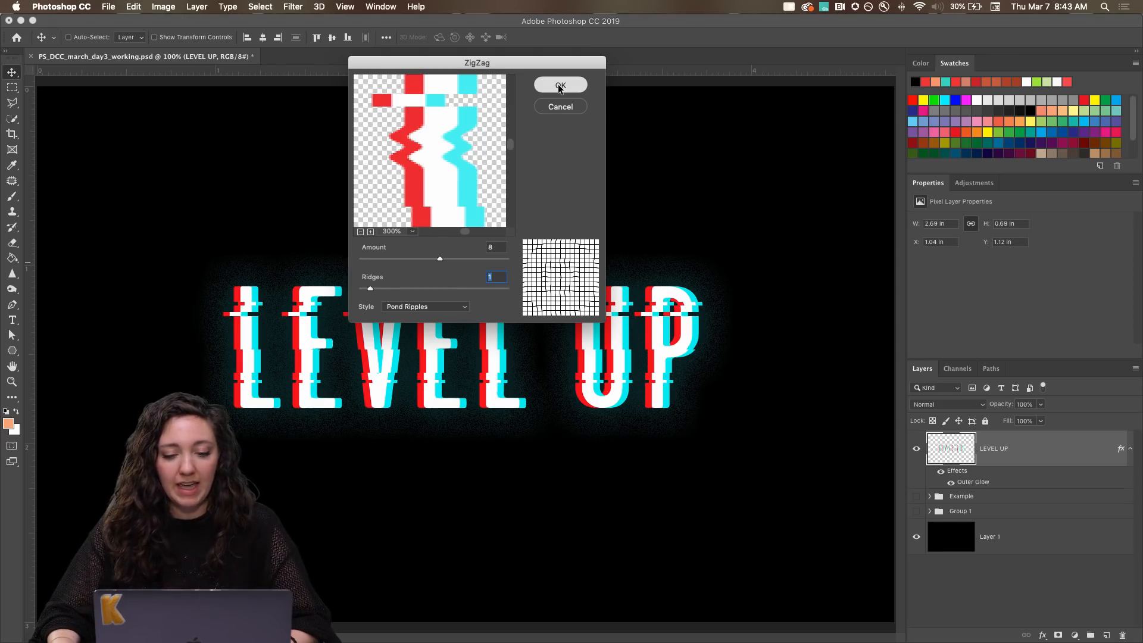
left_click(560, 87)
key("super+d")
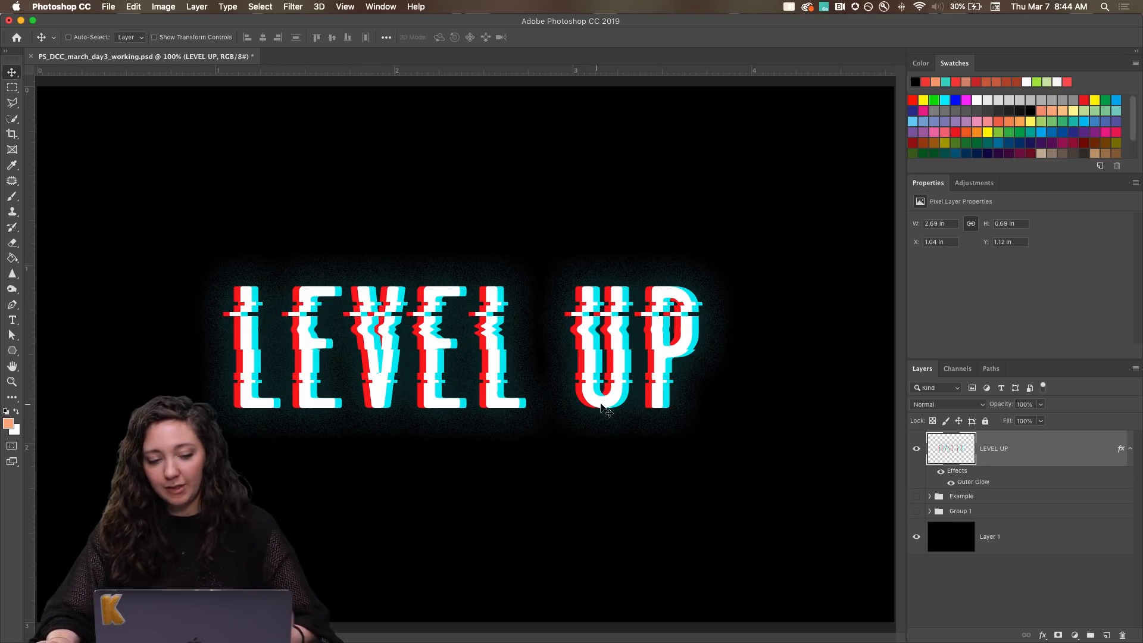
Switch from the Polygon tool to the Rectangle tool and look through its path and arrangement options.
left_click(11, 352)
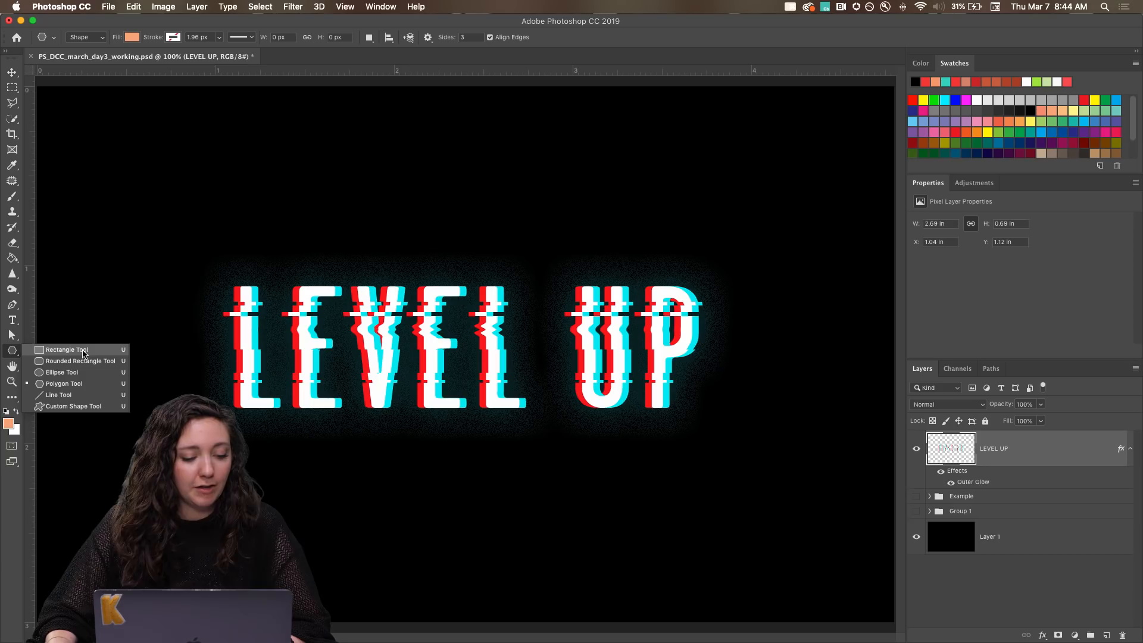
left_click(67, 350)
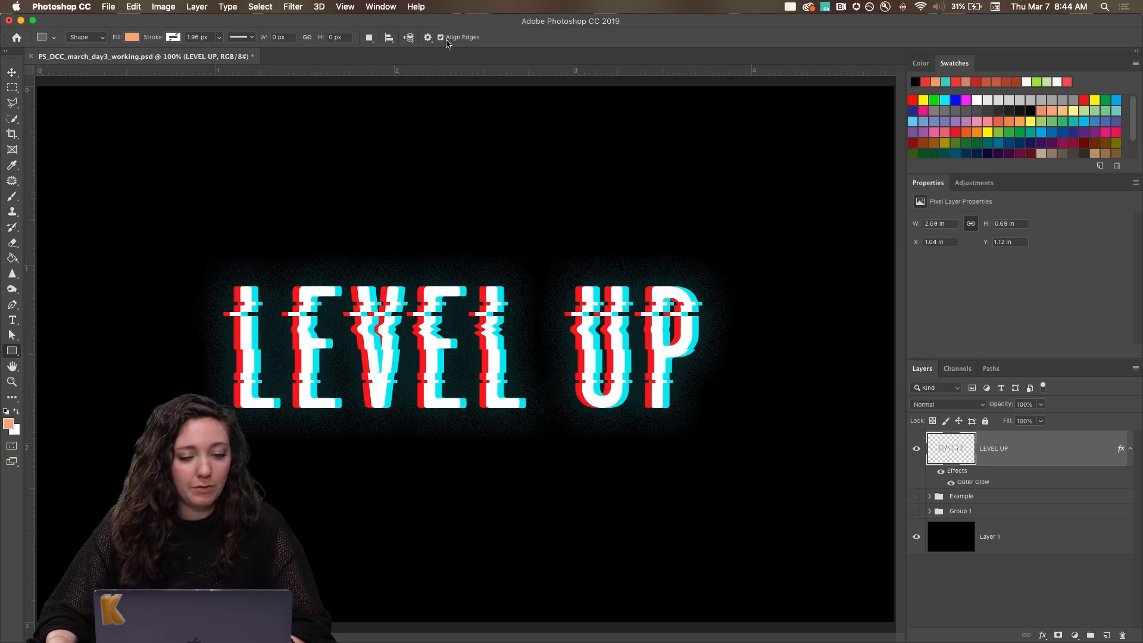
left_click(426, 38)
left_click(425, 41)
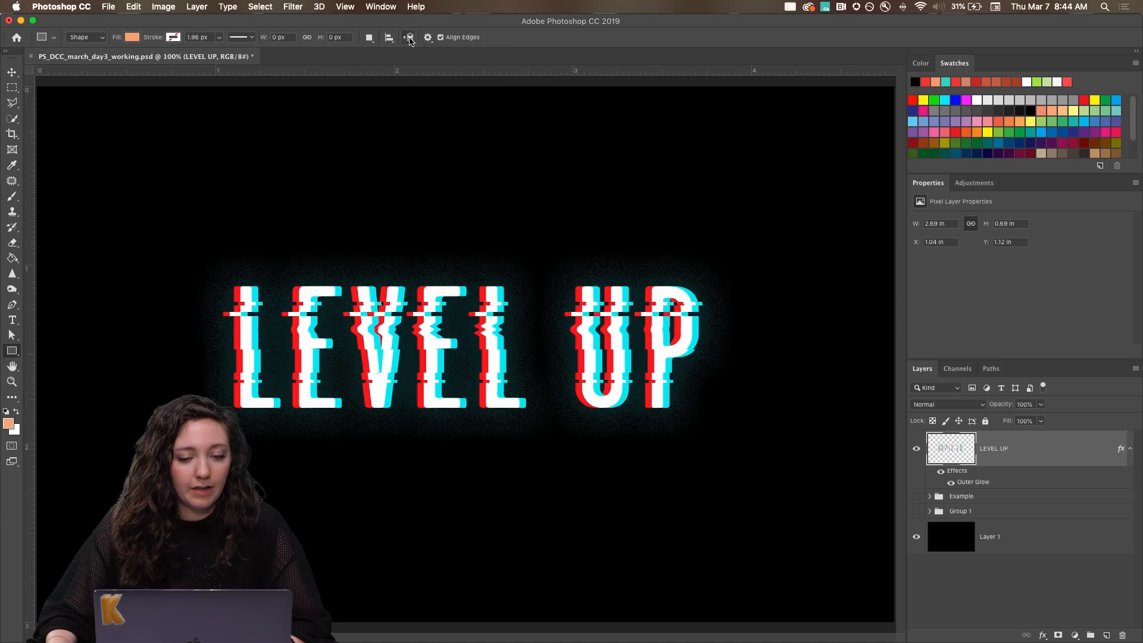
left_click(409, 39)
left_click(408, 40)
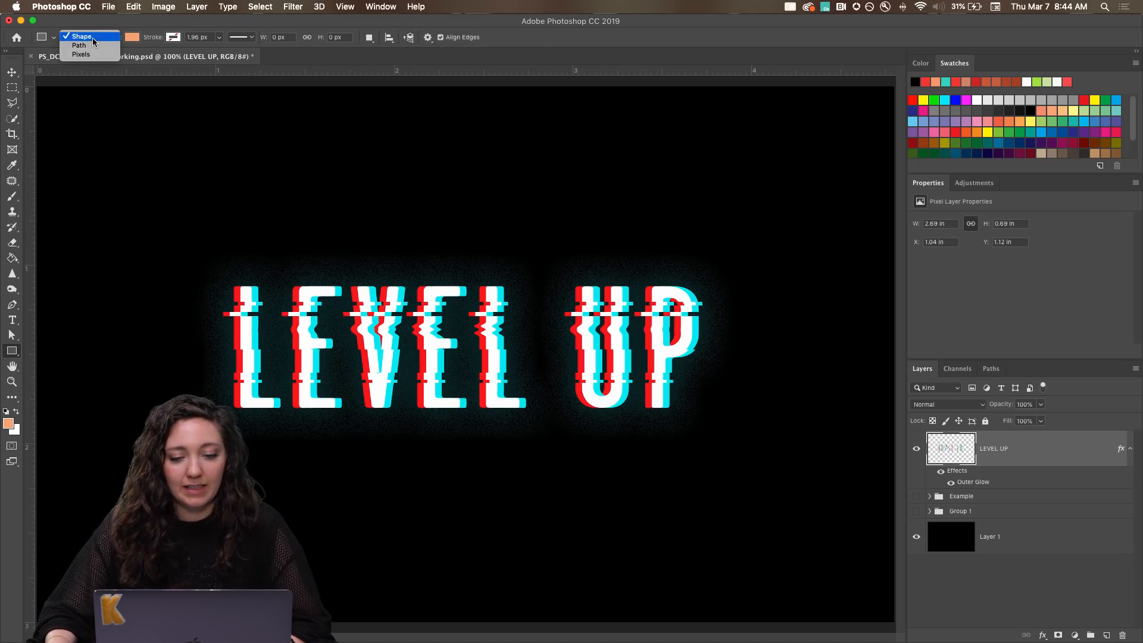
Set the rectangle's fill to the recently used bright red, keeping the Shape drawing mode.
left_click(131, 37)
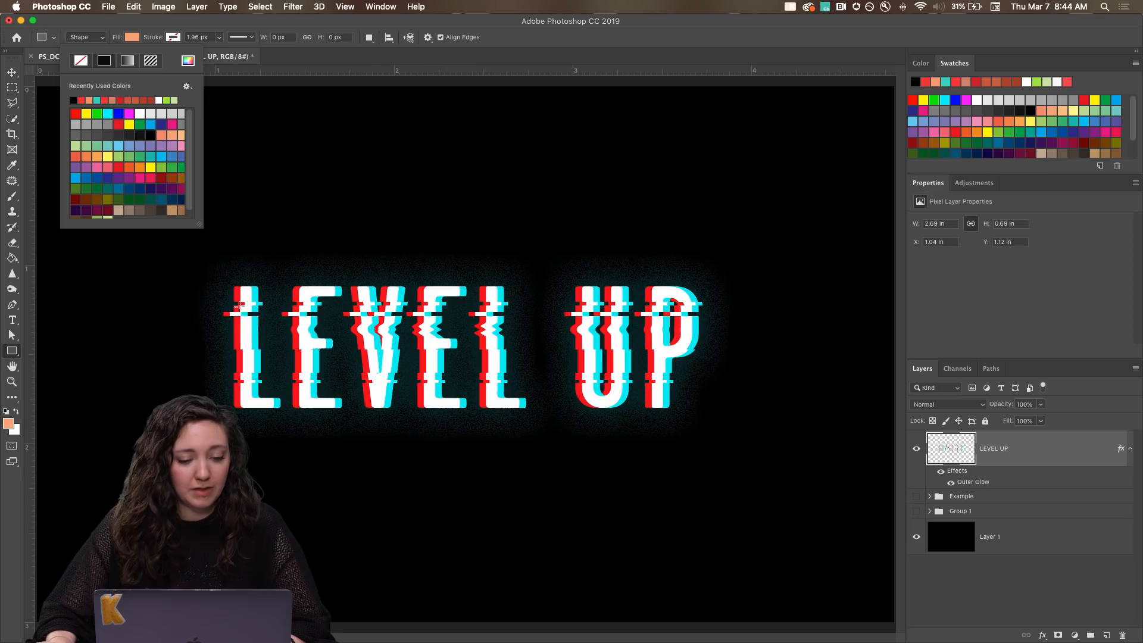
left_click(228, 261)
left_click(461, 326)
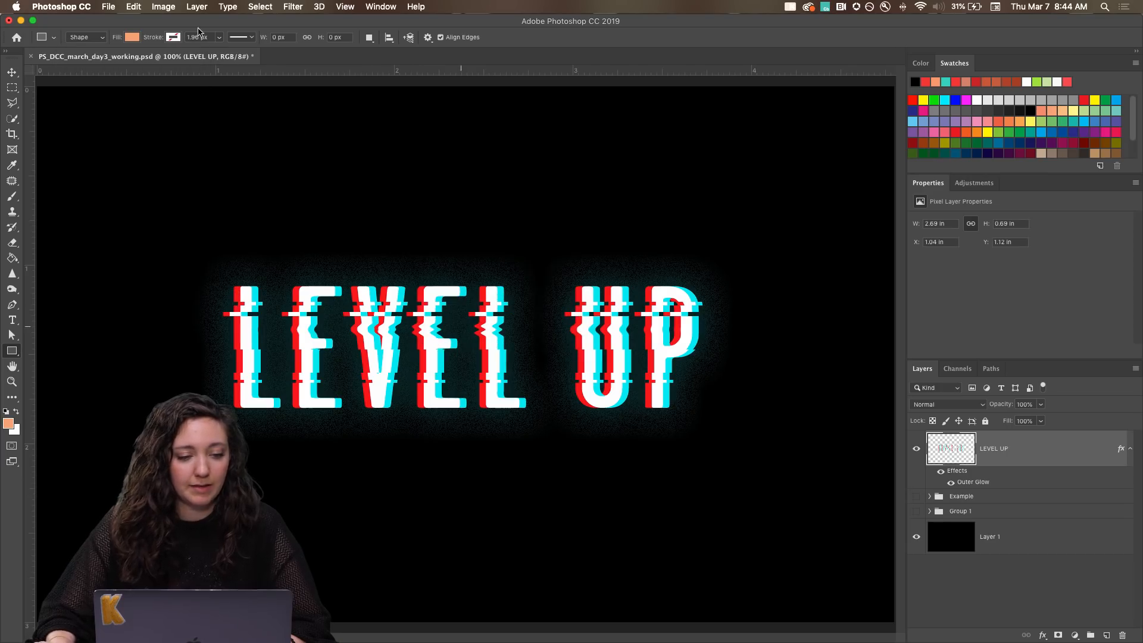
left_click(131, 37)
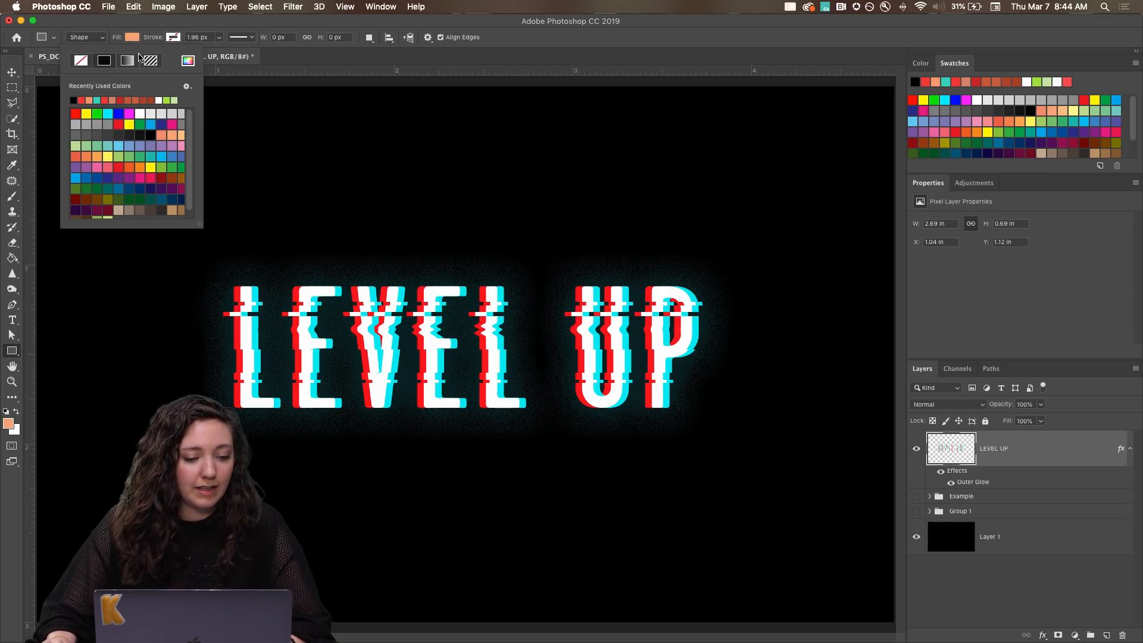
left_click(84, 101)
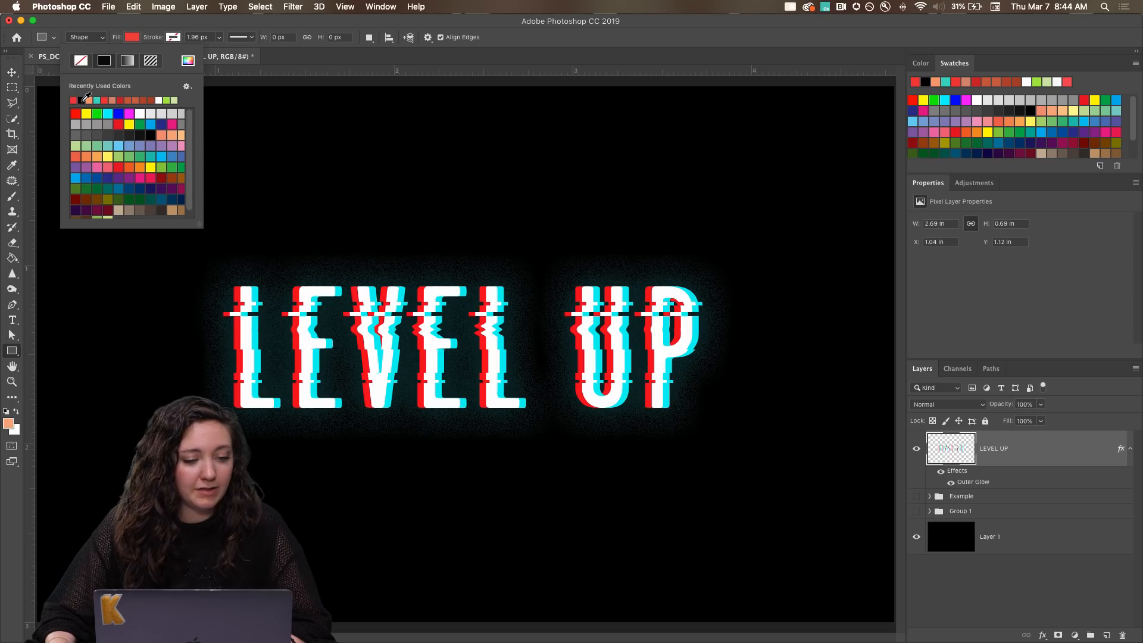
left_click(105, 100)
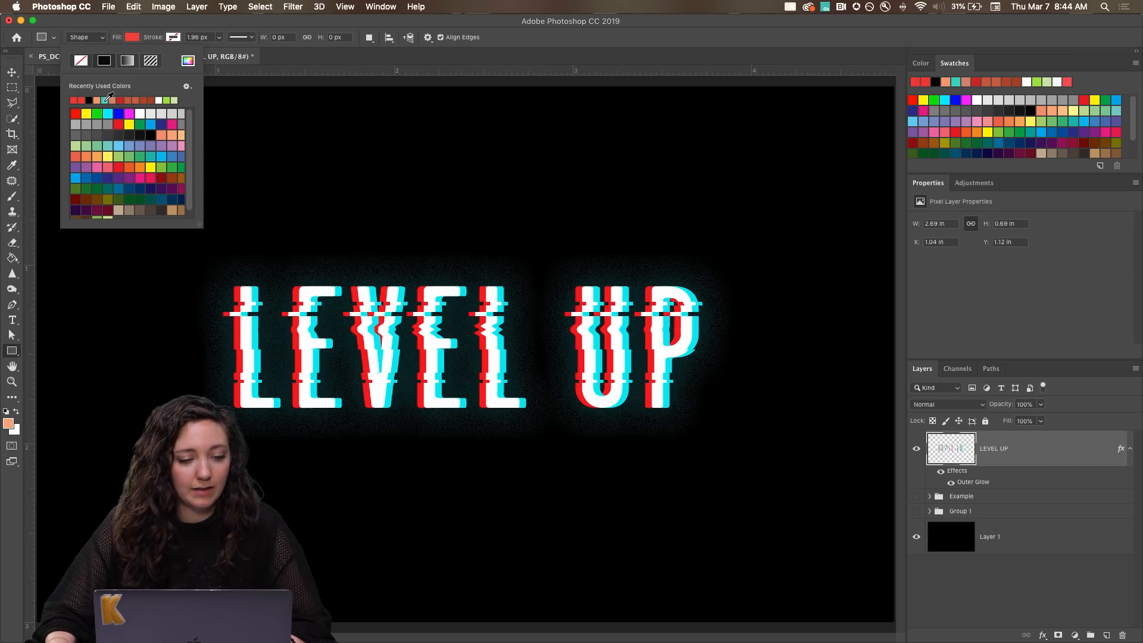
left_click(249, 24)
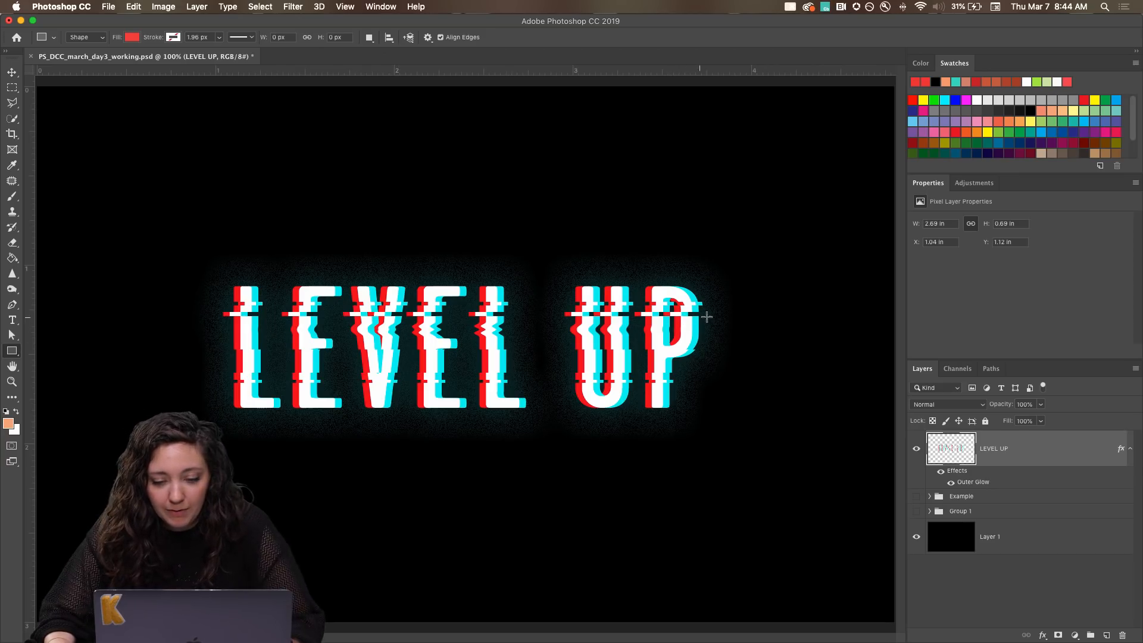
Draw a thin red bar about 41 by 5 px beyond the P, level with the upper cut, and enable Combine Shapes.
left_click_drag(710, 312, 735, 314)
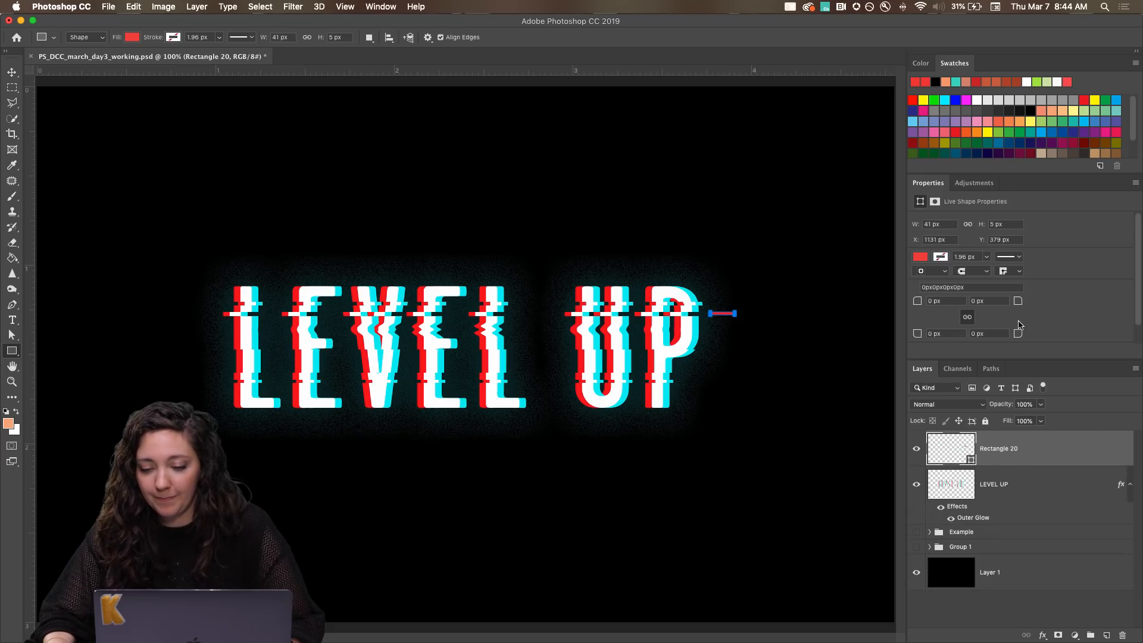
scroll(1020, 325, "down", 1)
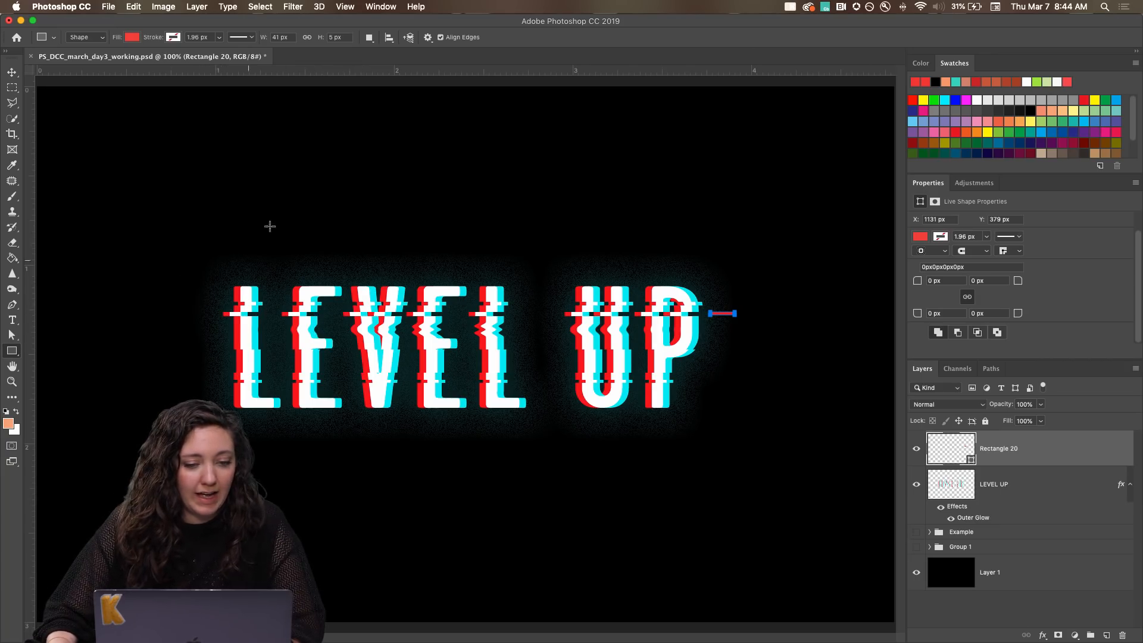
left_click(370, 38)
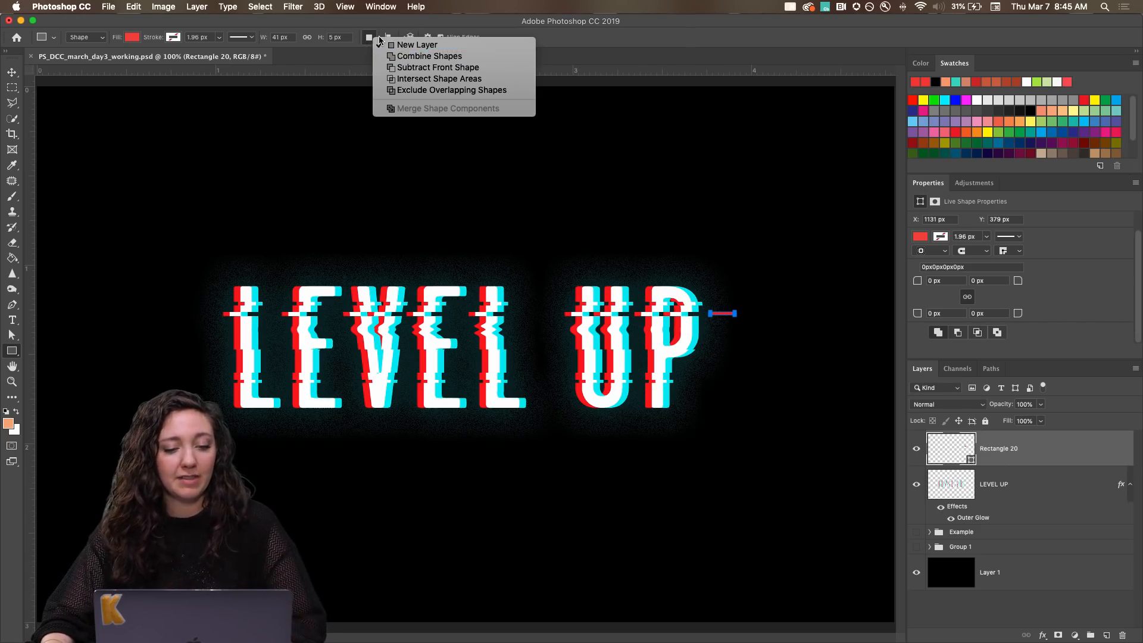
left_click(411, 57)
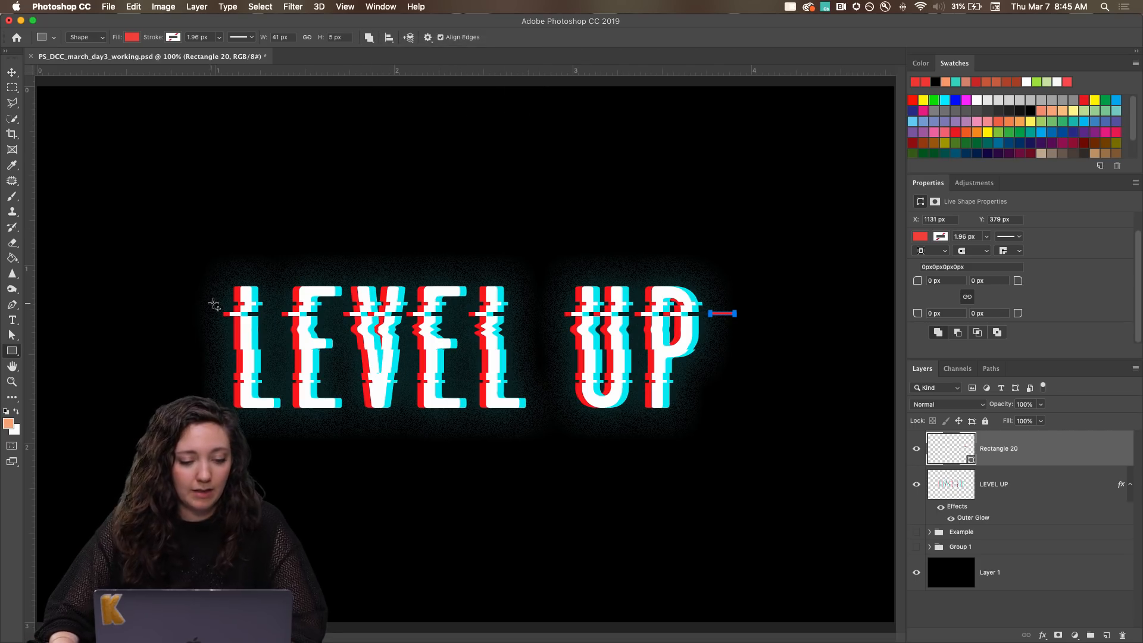
Add a thin red bar outside the first L, level with the upper cut, and a small red block above the second L's foot.
key("super+plus")
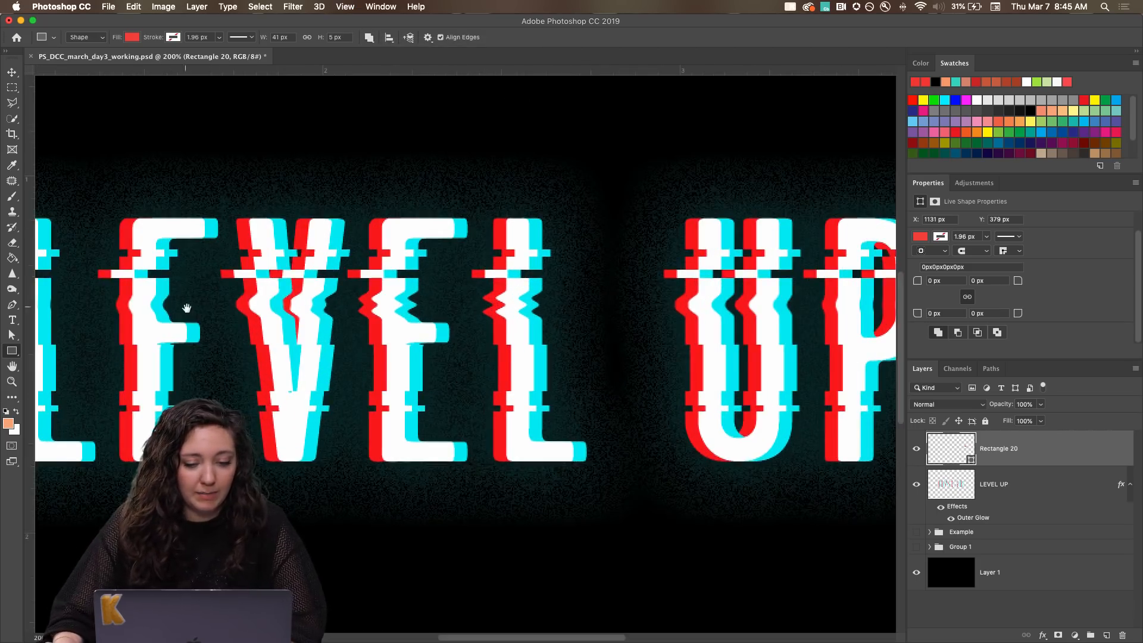
left_click_drag(186, 307, 442, 310)
left_click_drag(217, 272, 158, 279)
left_click_drag(571, 366, 248, 277)
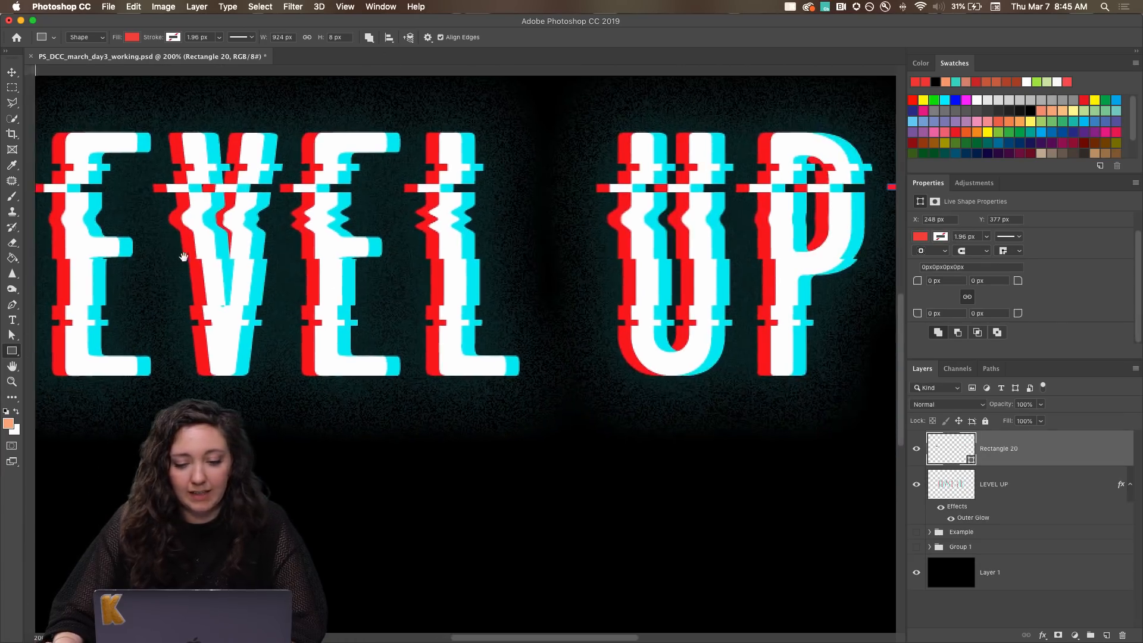
left_click_drag(553, 329, 532, 340)
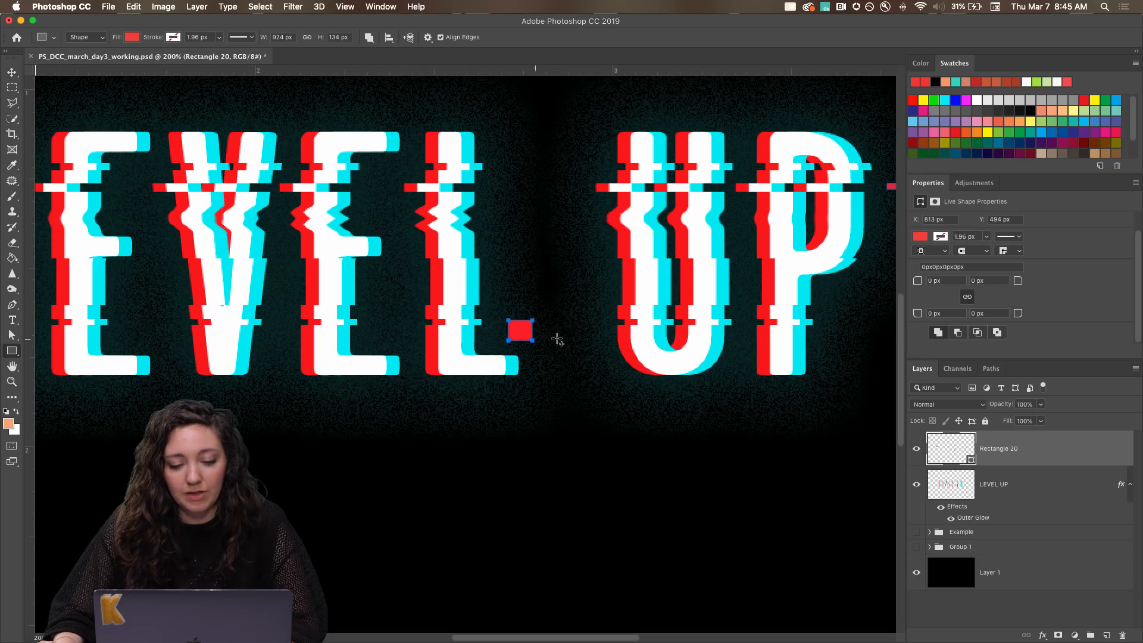
Add a short thin red bar just outside the P's bowl and a small red rectangle beside the lower part of its stem.
scroll(655, 256, "right", 5)
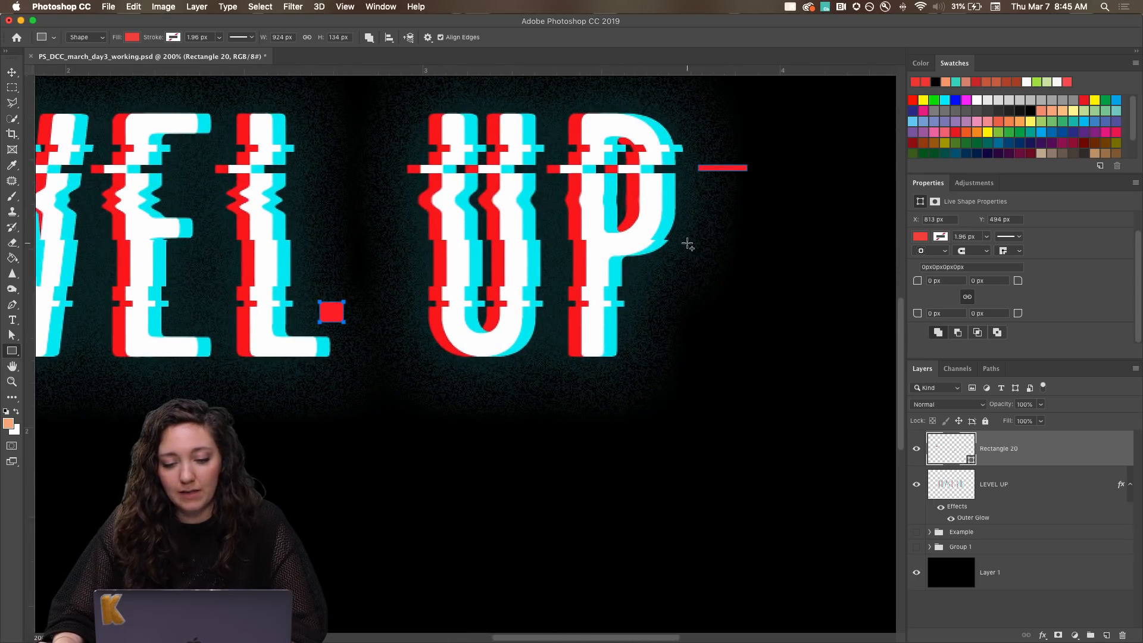
left_click_drag(686, 243, 712, 248)
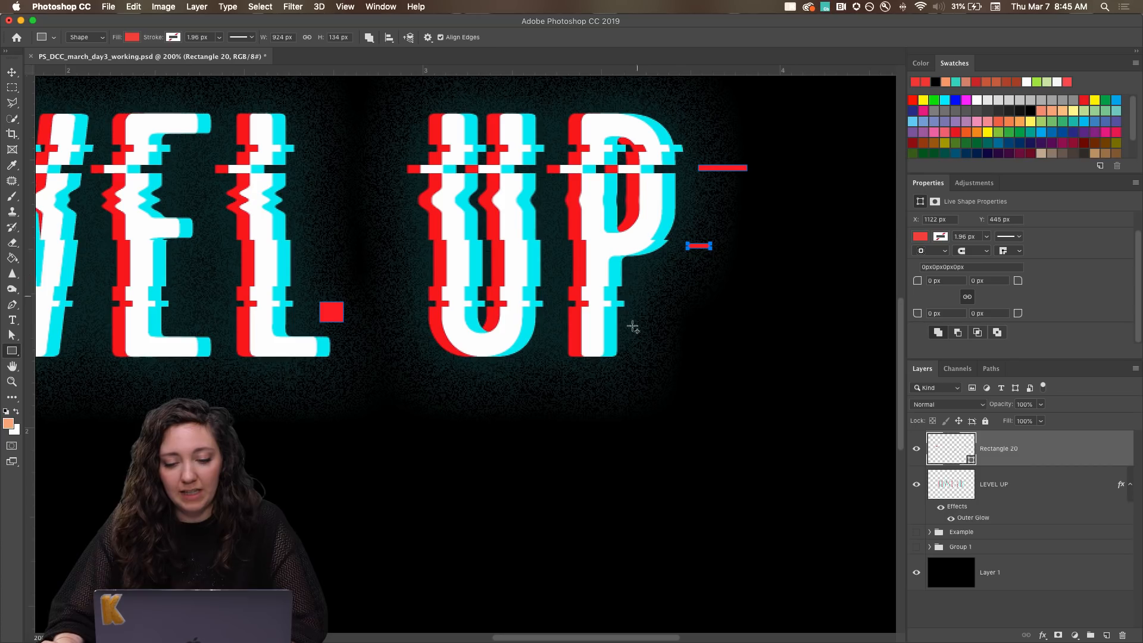
left_click_drag(645, 319, 672, 333)
Add a short red bar between the second E and the second L at the upper cut, and reselect the rectangle shape layer.
left_click_drag(373, 239, 678, 352)
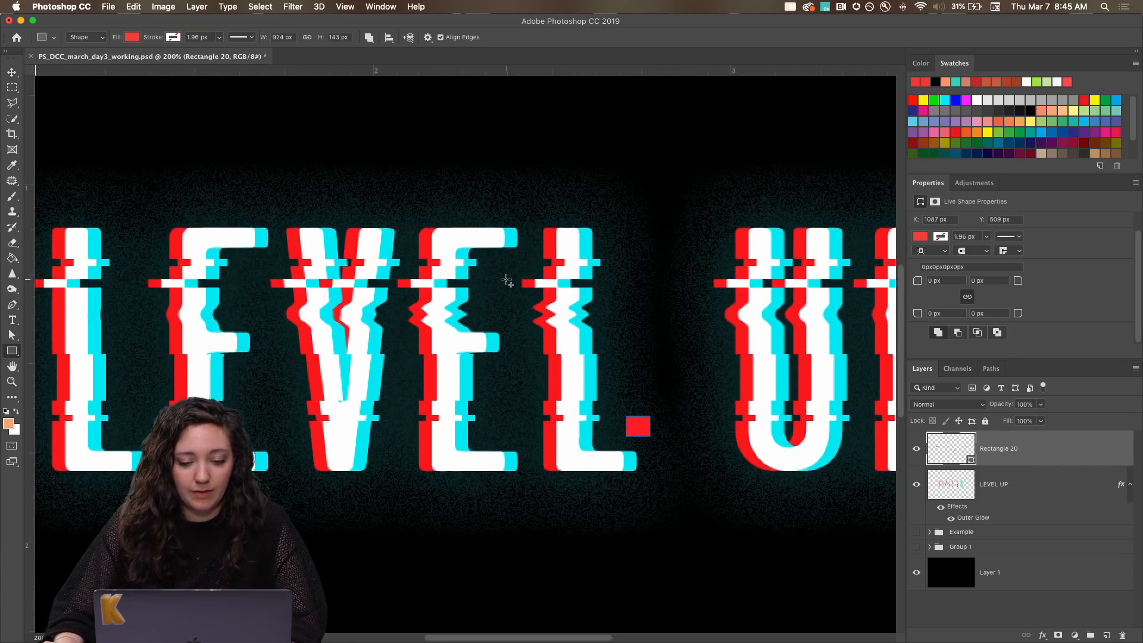
left_click_drag(507, 279, 476, 285)
left_click_drag(270, 369, 508, 355)
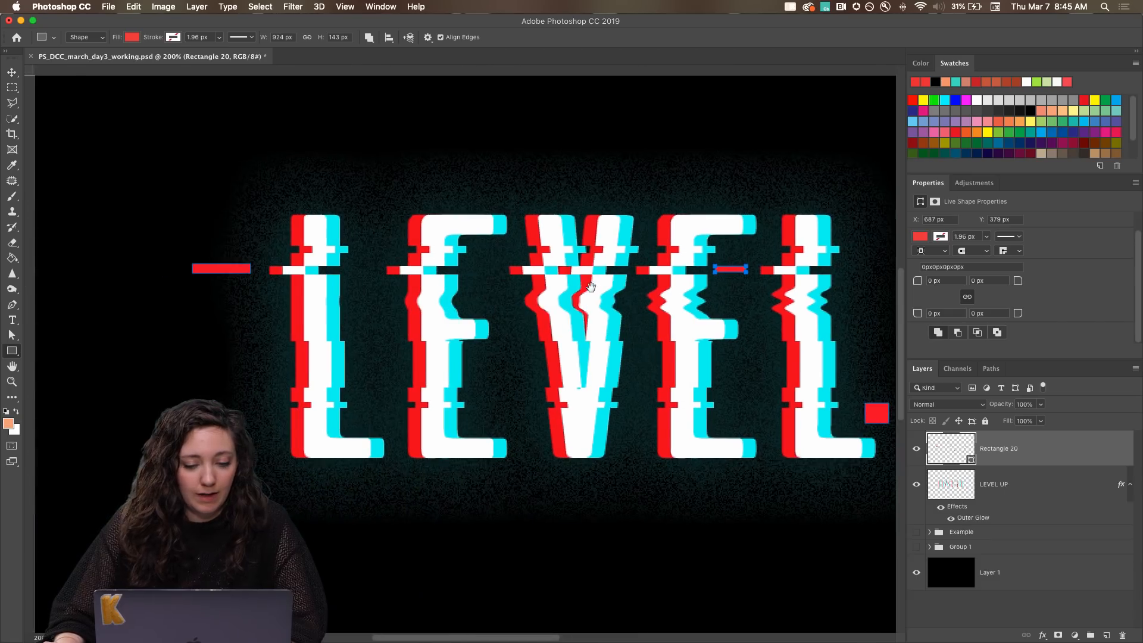
key("super+minus")
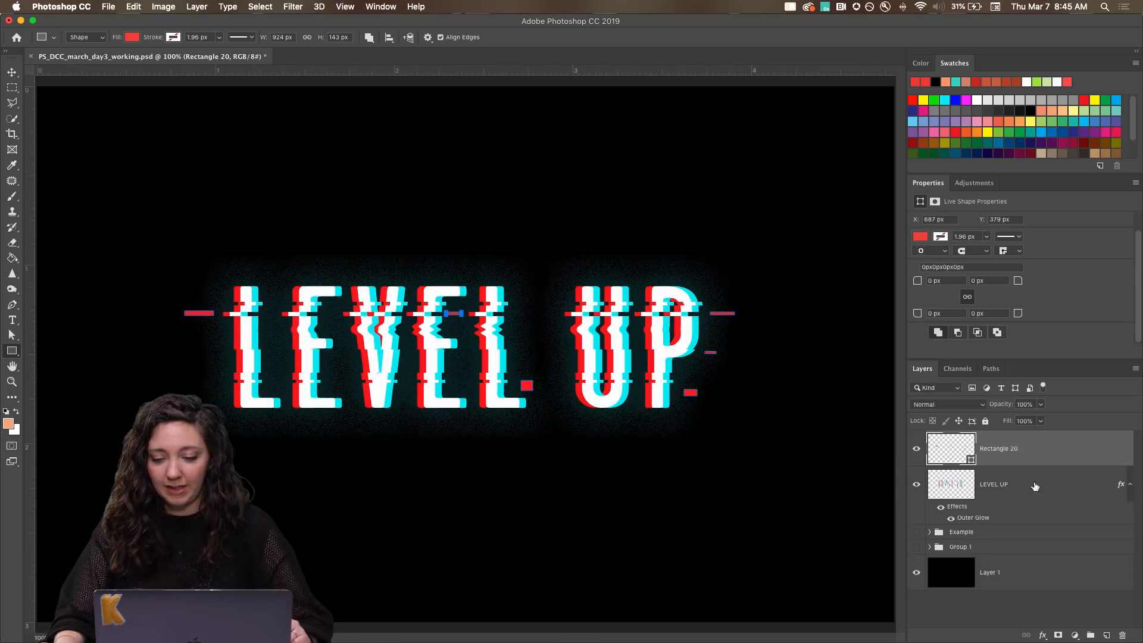
left_click(1000, 496)
left_click(998, 455)
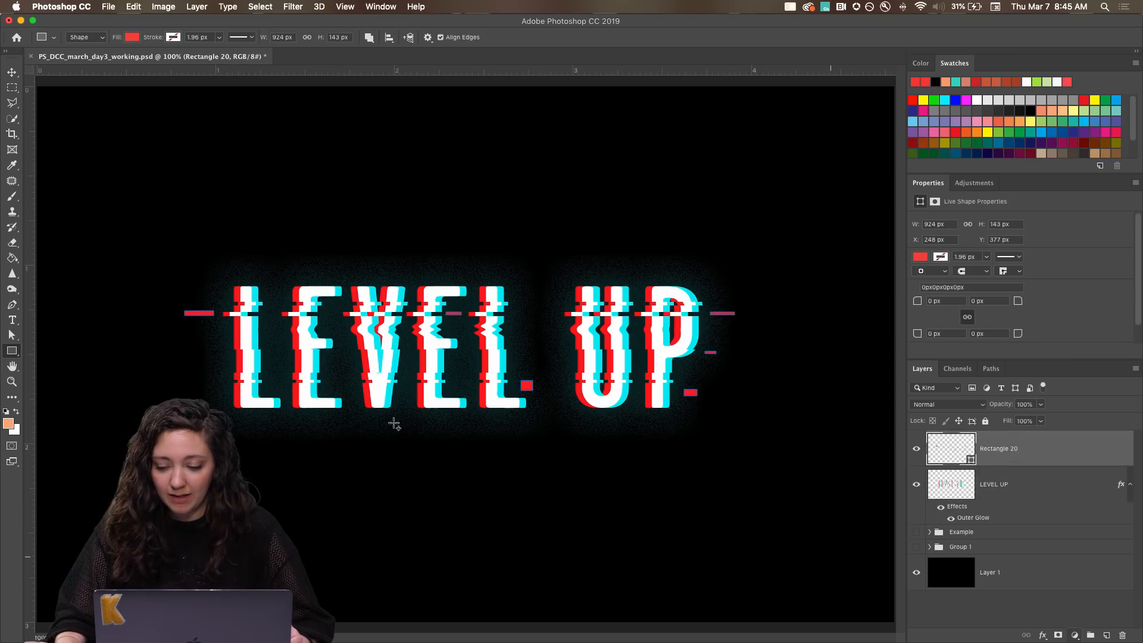
Set the rectangle tool to put each new shape on a new layer.
left_click(370, 37)
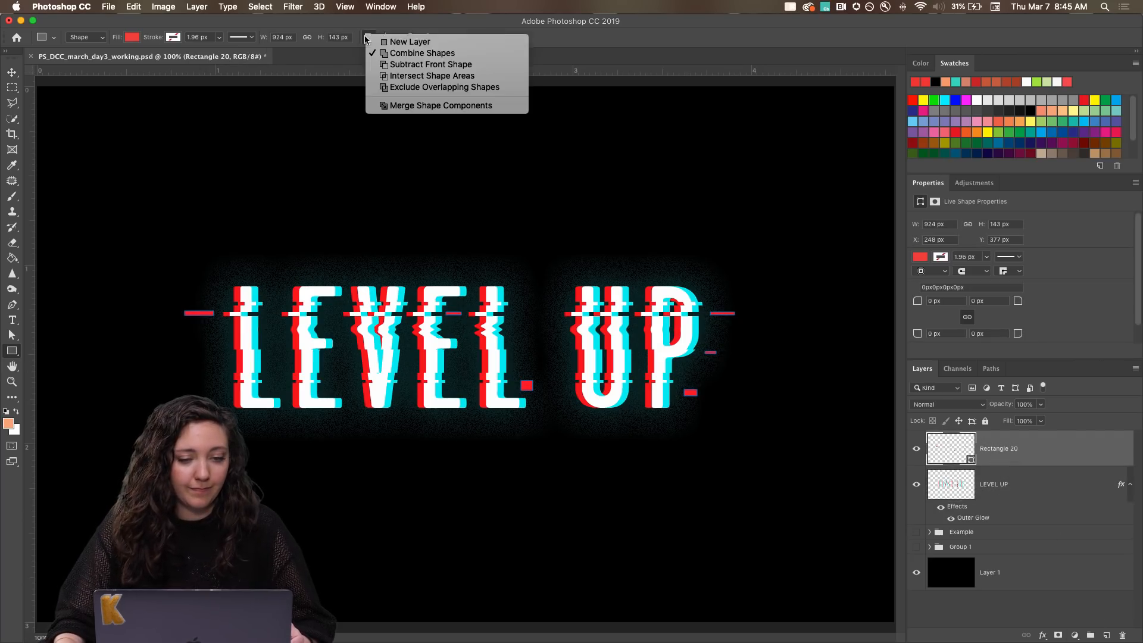
left_click(380, 41)
left_click(128, 38)
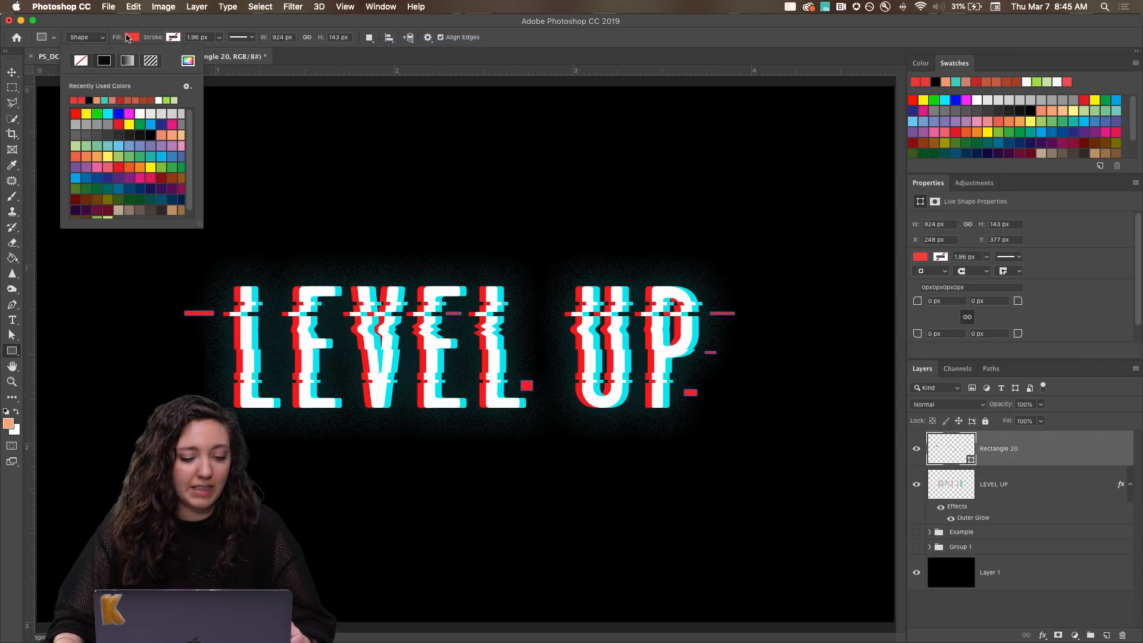
left_click(104, 100)
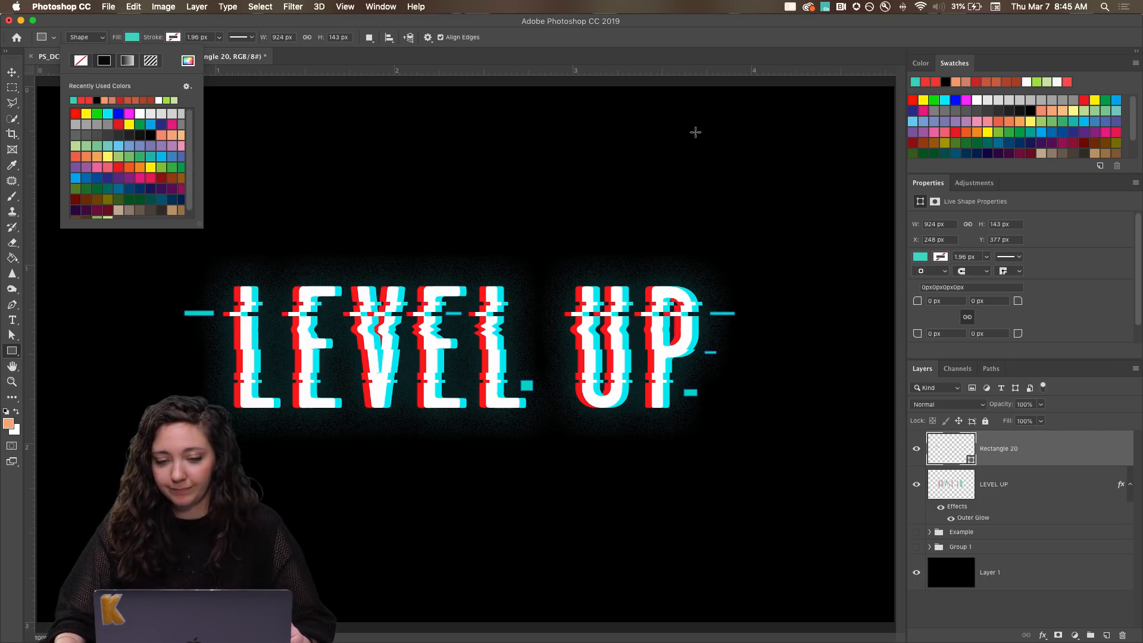
left_click(489, 21)
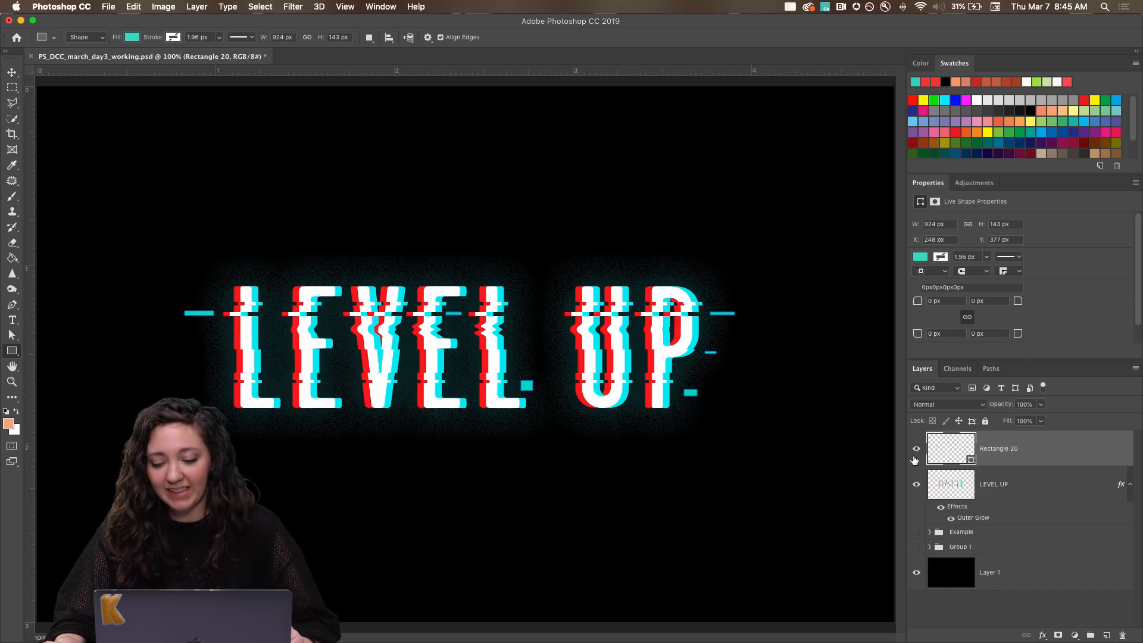
left_click(920, 258)
left_click(920, 257)
left_click(920, 258)
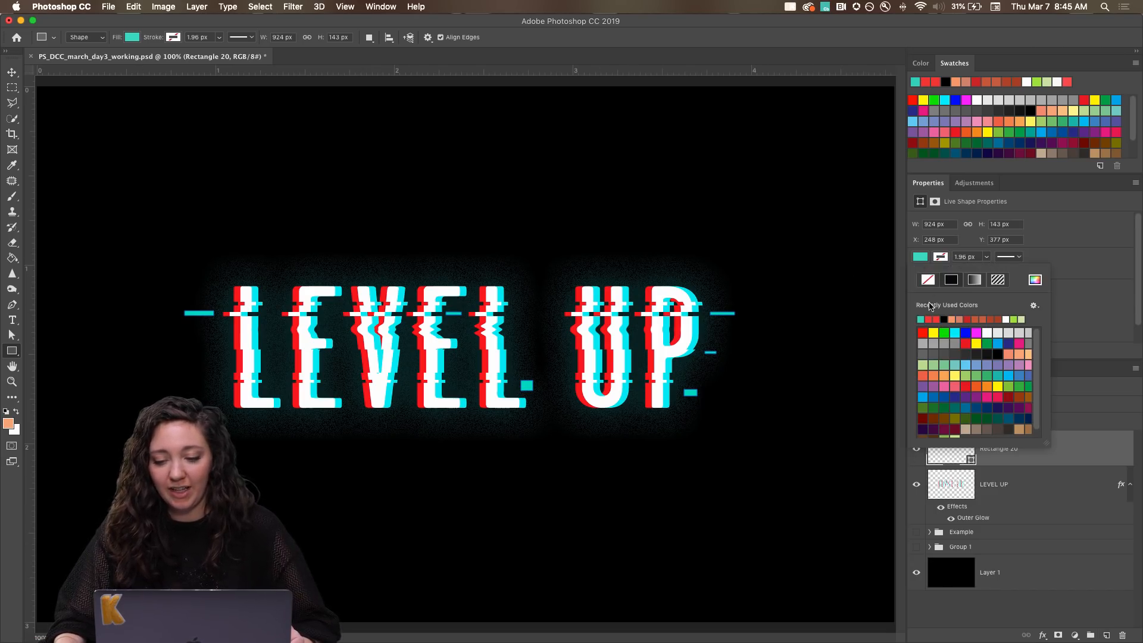
left_click(927, 319)
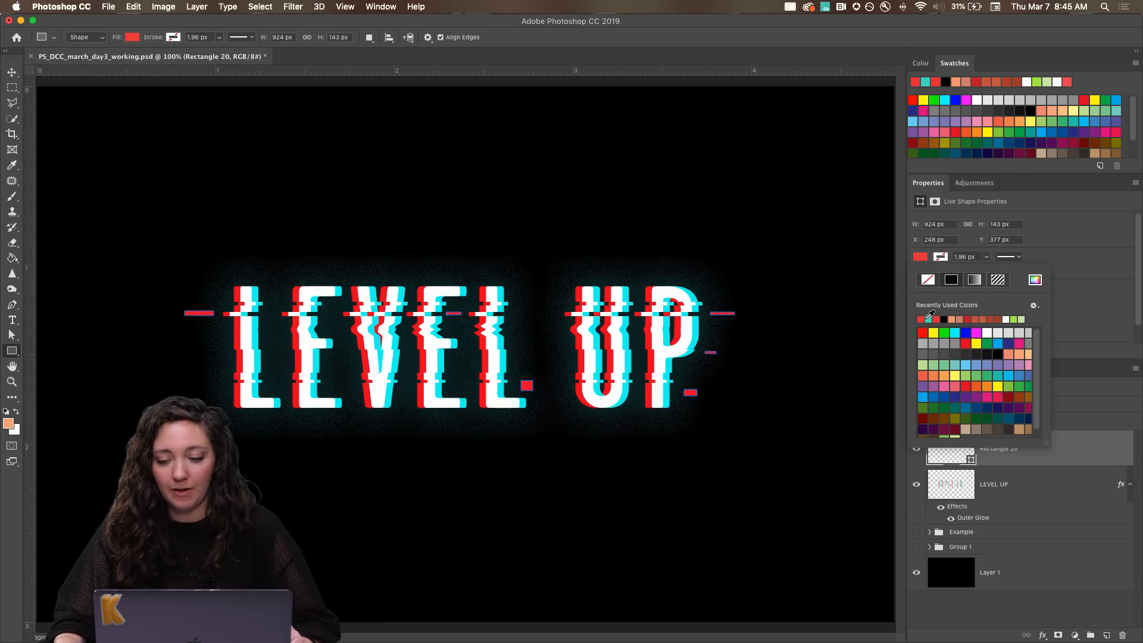
left_click(920, 257)
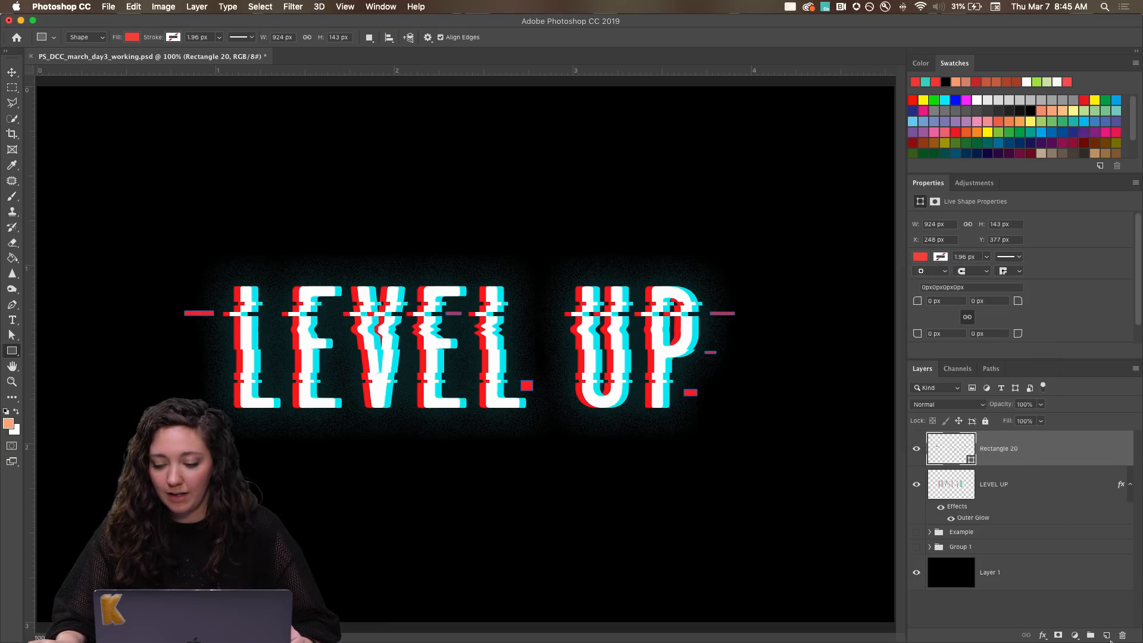
Add a new layer above the red shapes and set the rectangle fill to turquoise.
left_click(1106, 637)
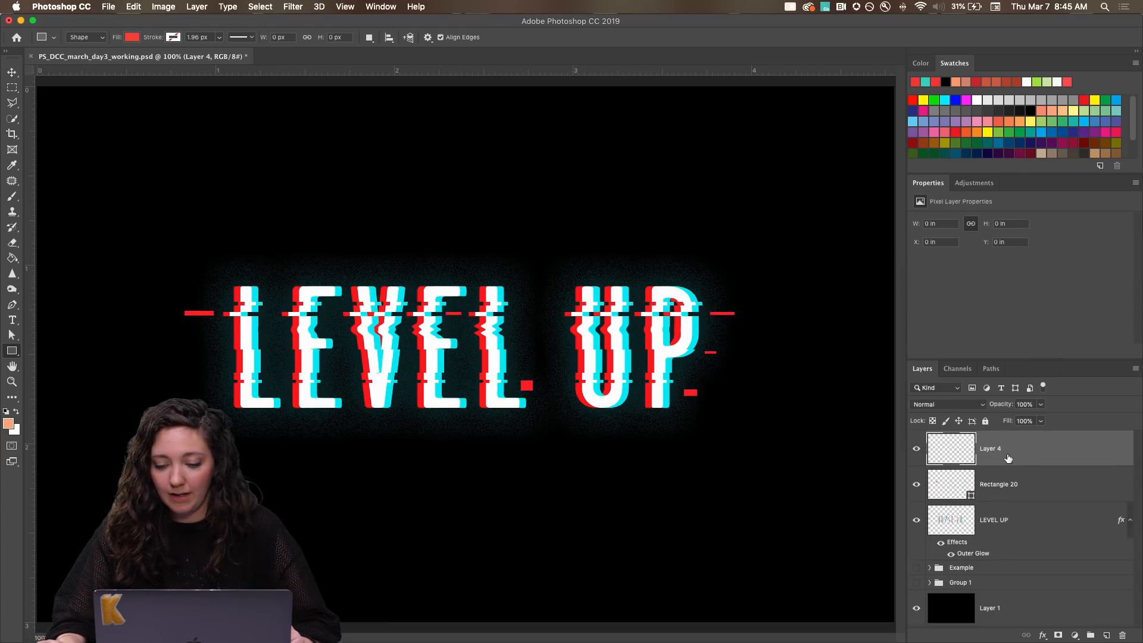
left_click(11, 349)
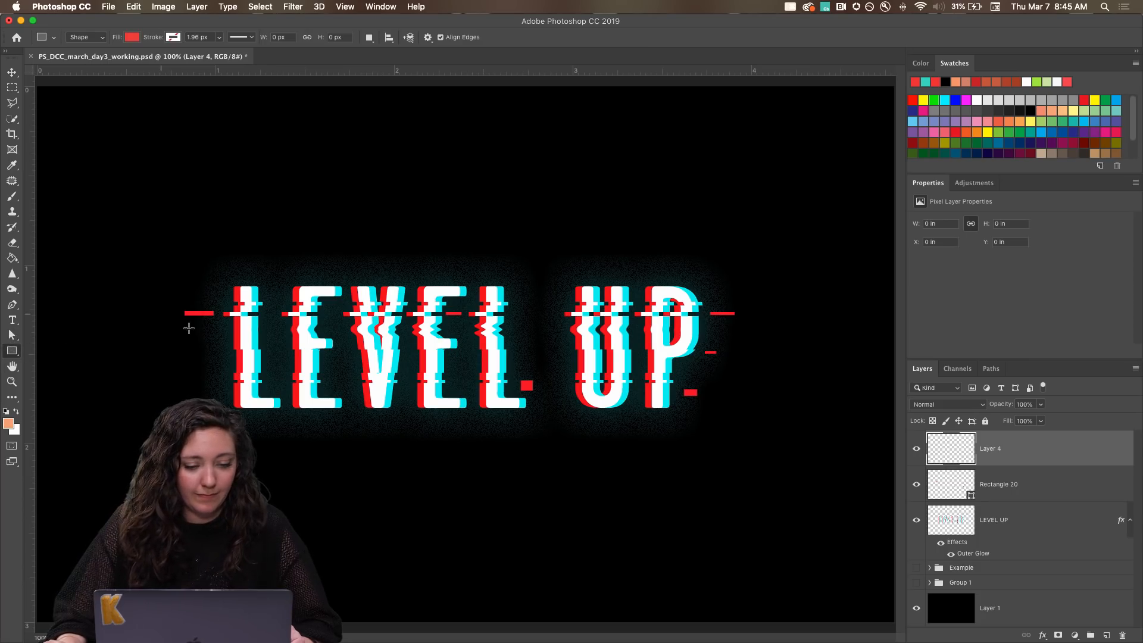
key("super+equal")
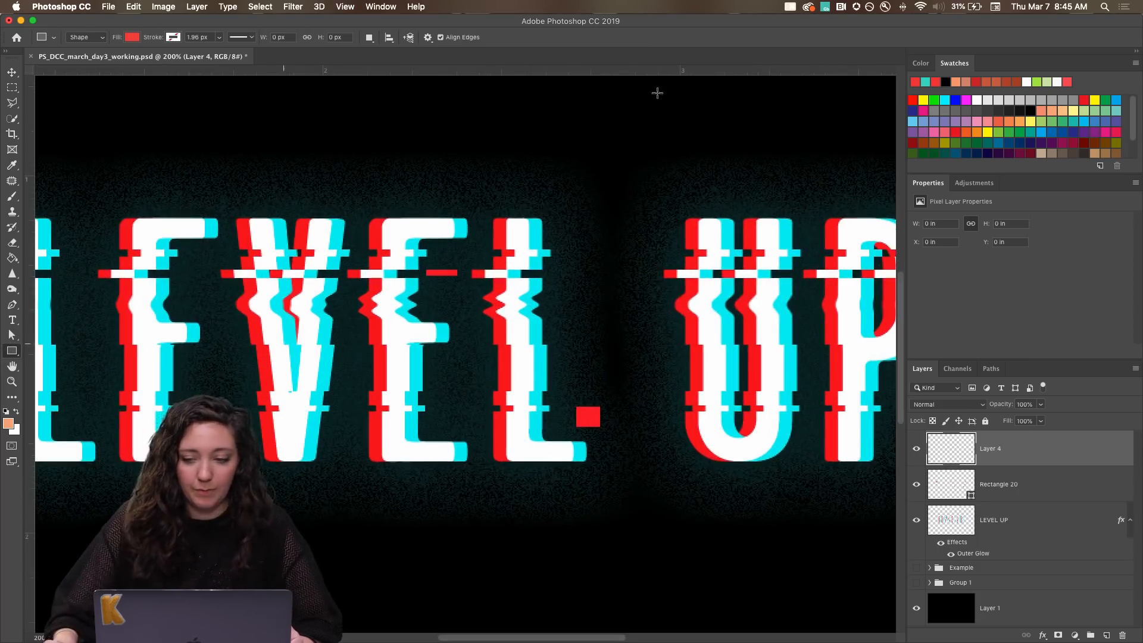
left_click(132, 37)
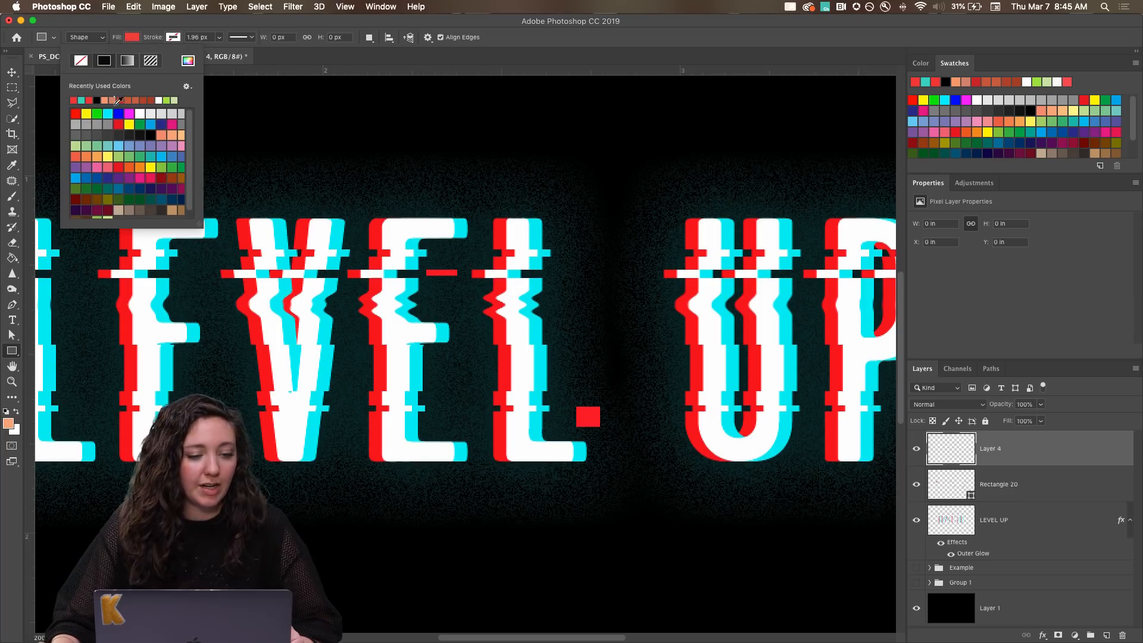
left_click(81, 100)
left_click(205, 127)
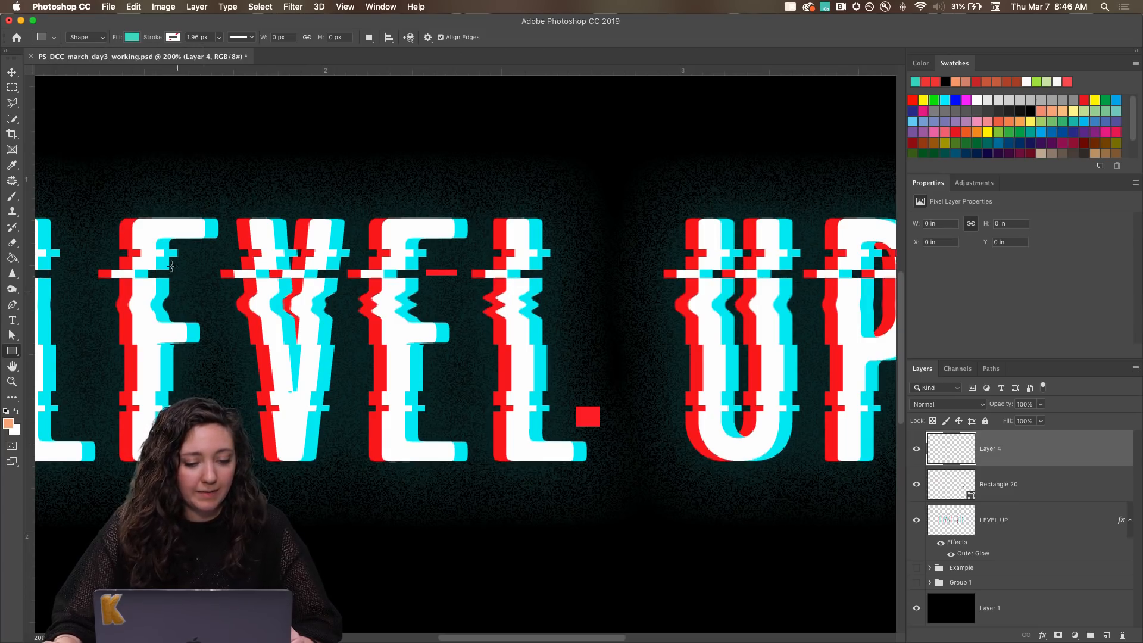
Draw a turquoise bar about 16 by 5 px between the first E and the V, level with the upper cut, and enable Combine Shapes.
left_click_drag(182, 273, 201, 278)
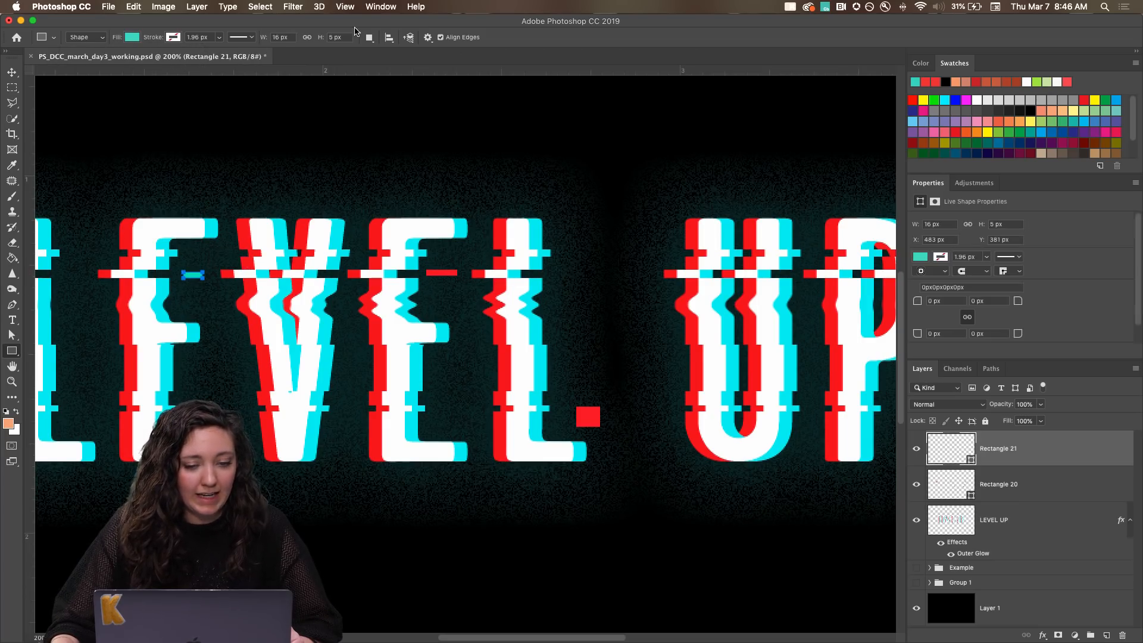
left_click(369, 38)
left_click(397, 54)
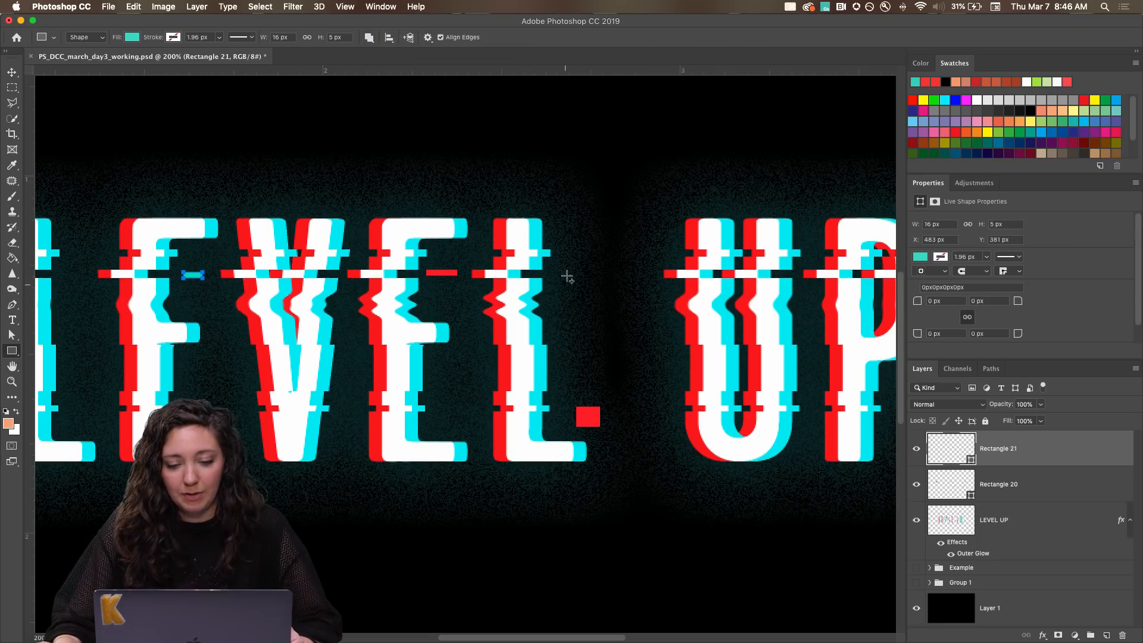
Add a turquoise block about 16 by 12 px before the U's top and a square about 10 by 10 px just outside the P.
left_click_drag(634, 238, 653, 252)
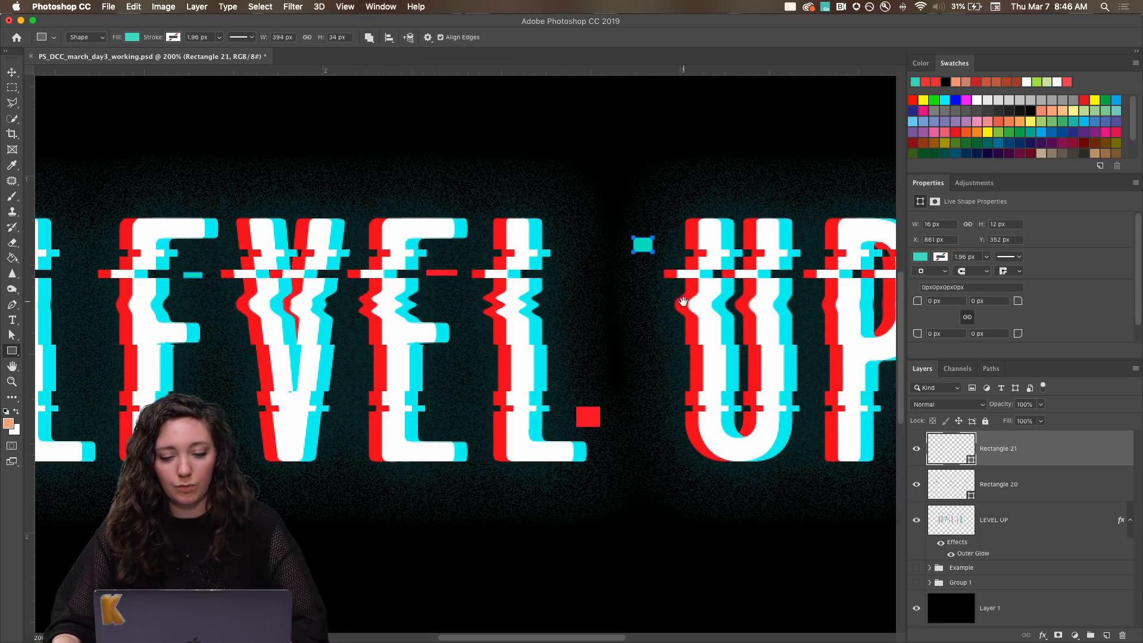
left_click_drag(684, 300, 471, 284)
left_click_drag(728, 360, 738, 370)
Add a turquoise bar about 41 by 7 px outside the first L, slightly below mid-height of the letters.
key("super+minus")
key("super+minus")
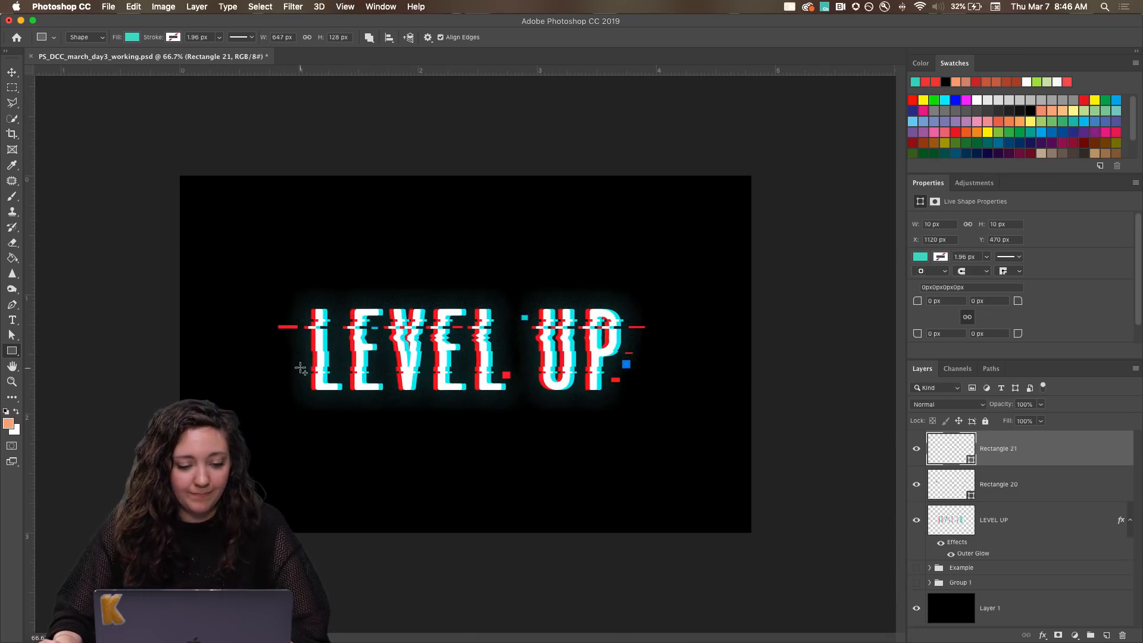
left_click_drag(300, 361, 283, 364)
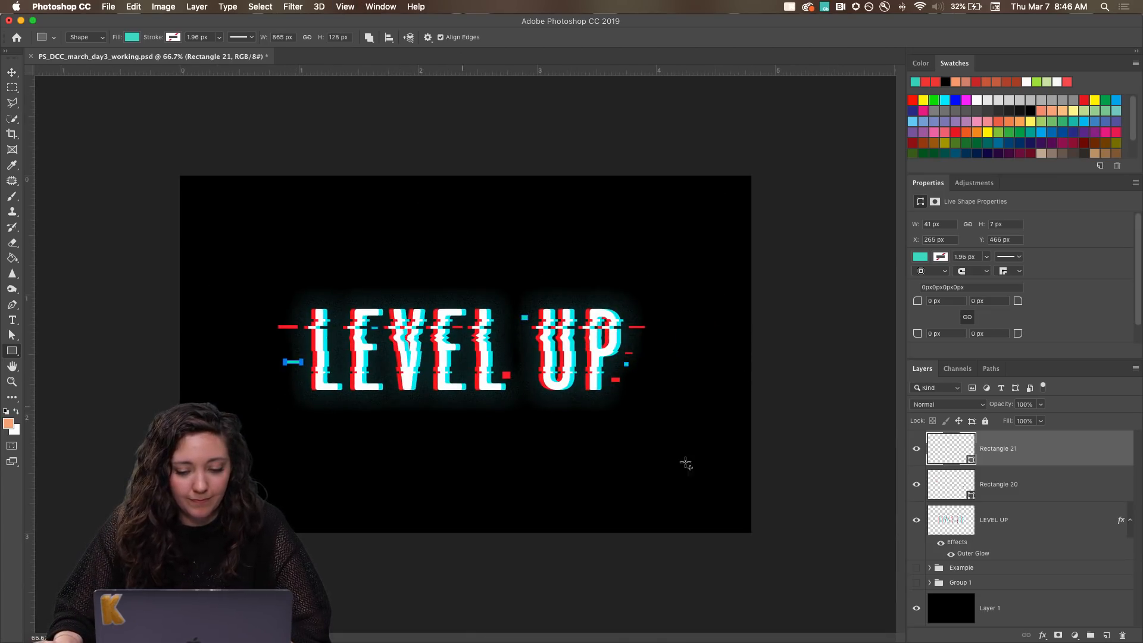
left_click(1022, 489)
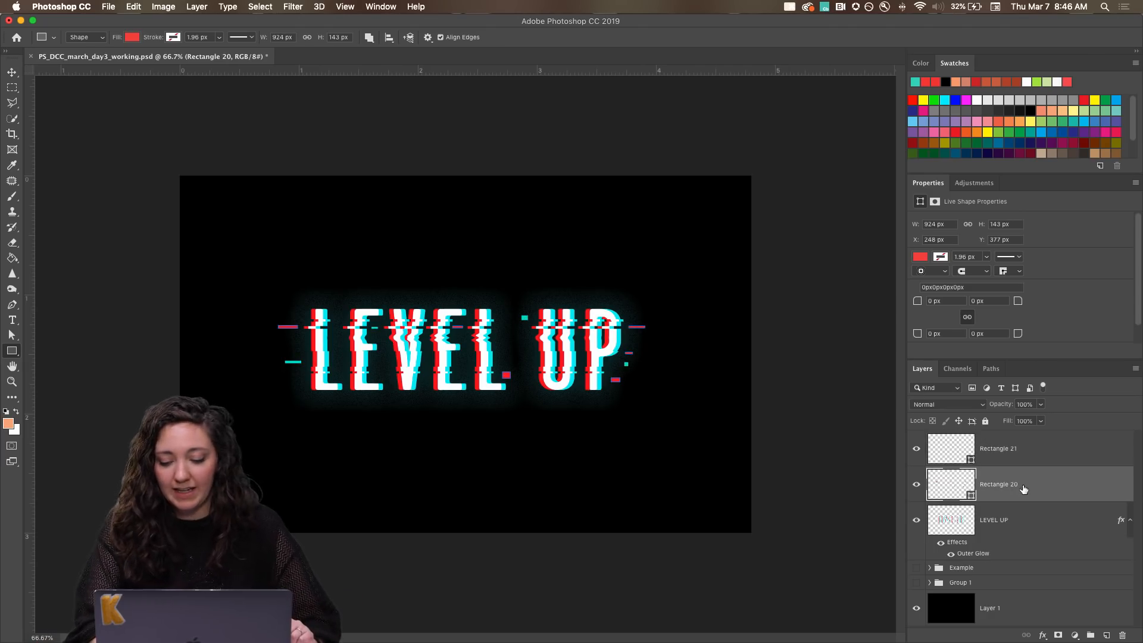
left_click(1013, 523)
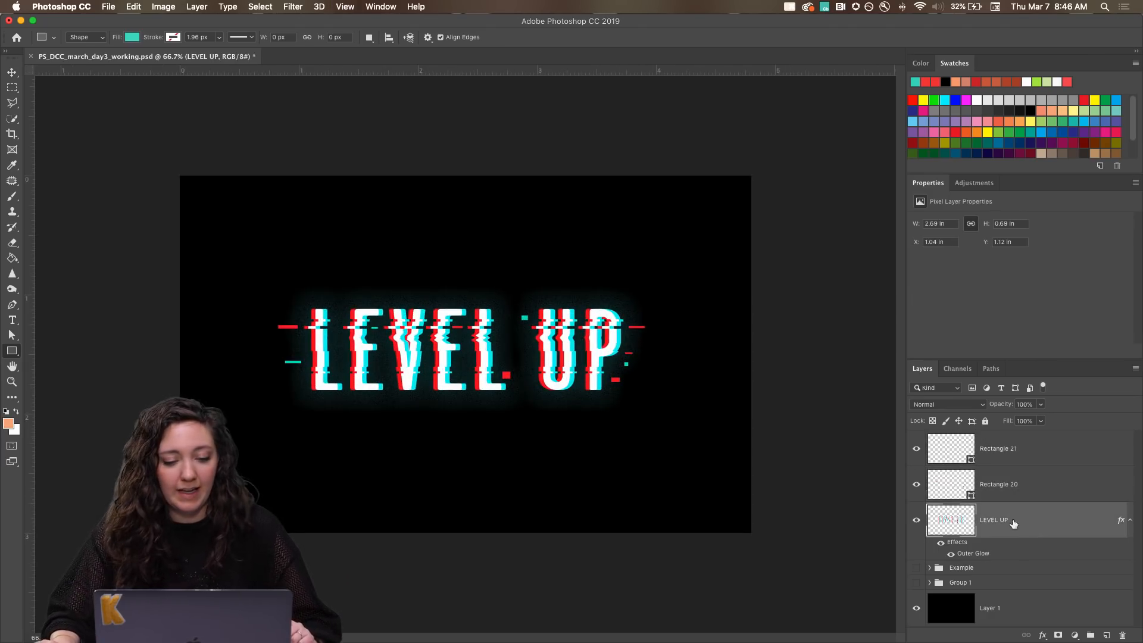
key("super+plus")
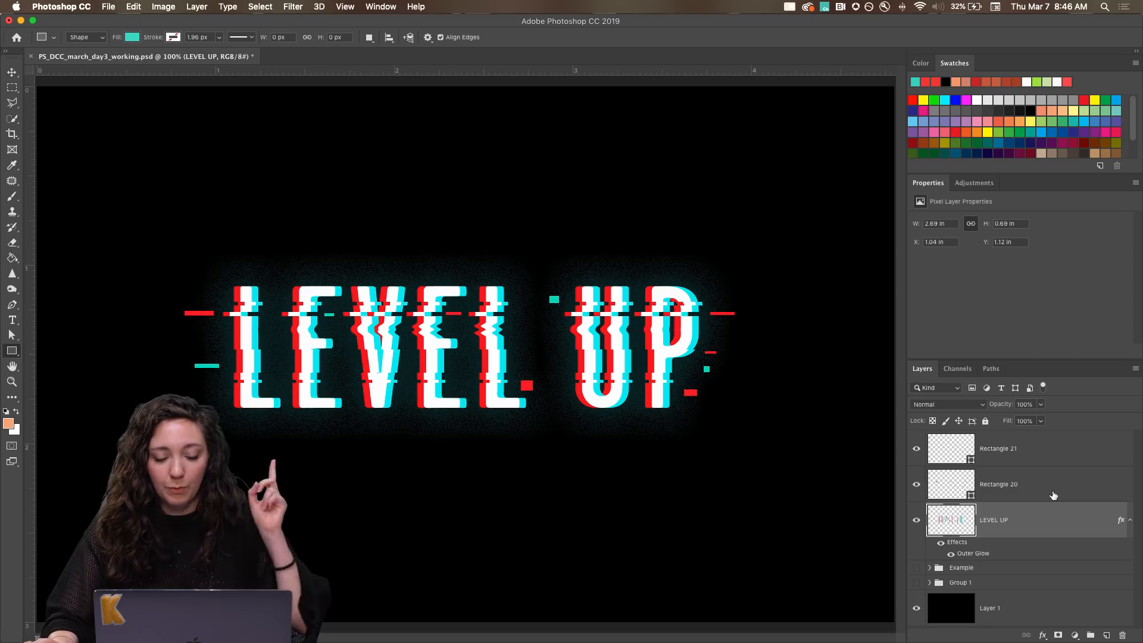
left_click(1037, 454)
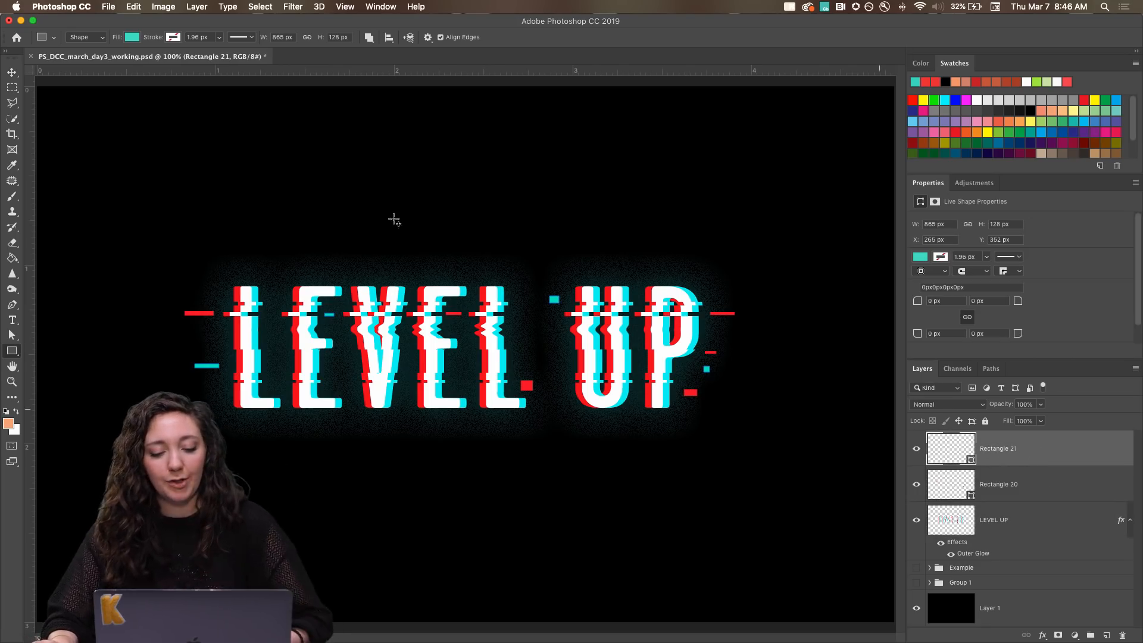
left_click(16, 72)
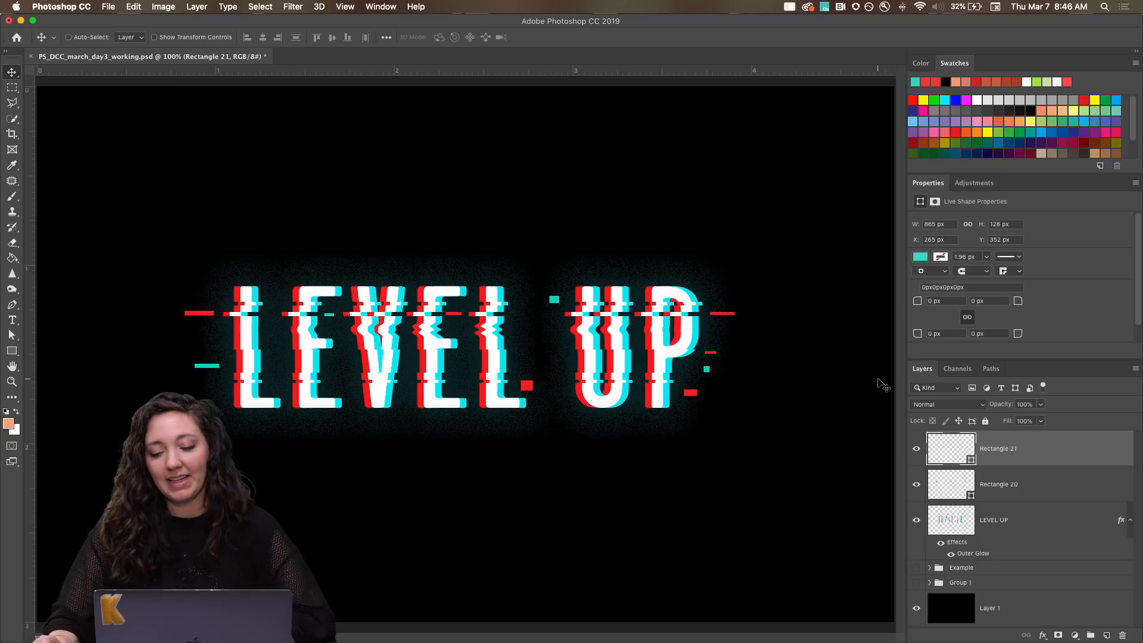
Add a new layer above the turquoise shapes and fill it entirely with black using the Paint Bucket.
left_click(1018, 484)
left_click(1017, 449)
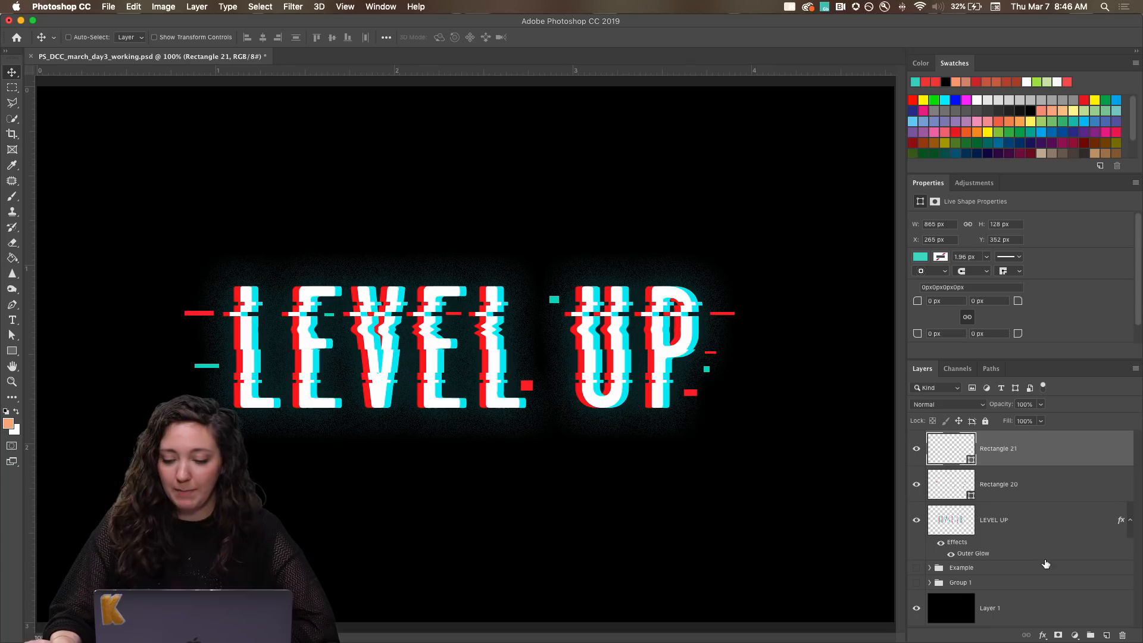
left_click(1106, 636)
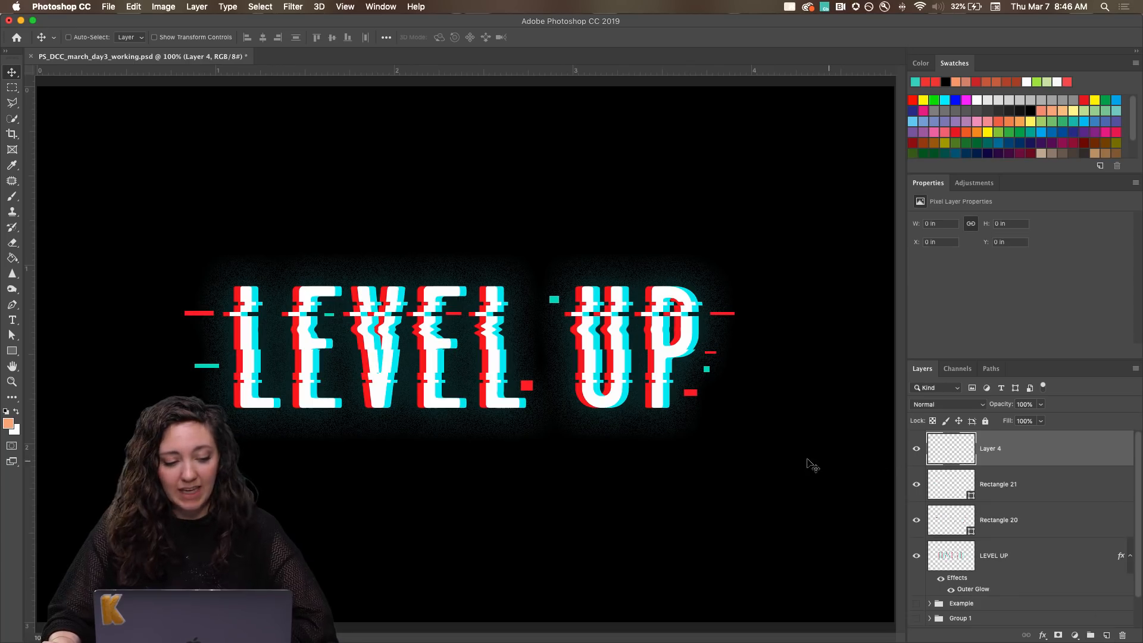
key("g")
left_click(1031, 109)
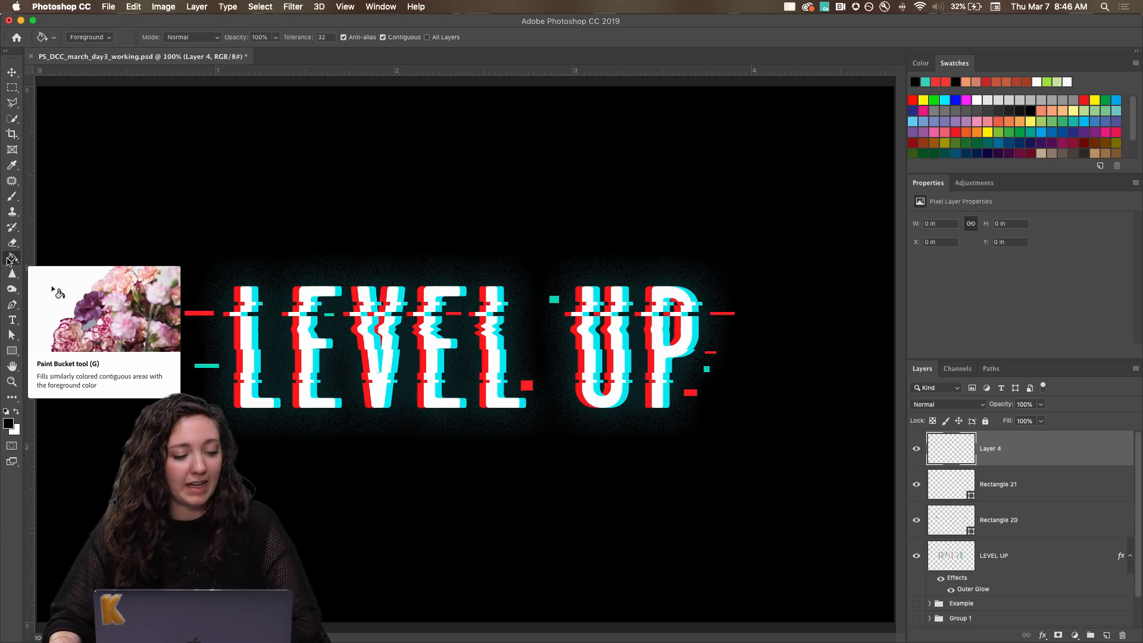
left_click(360, 232)
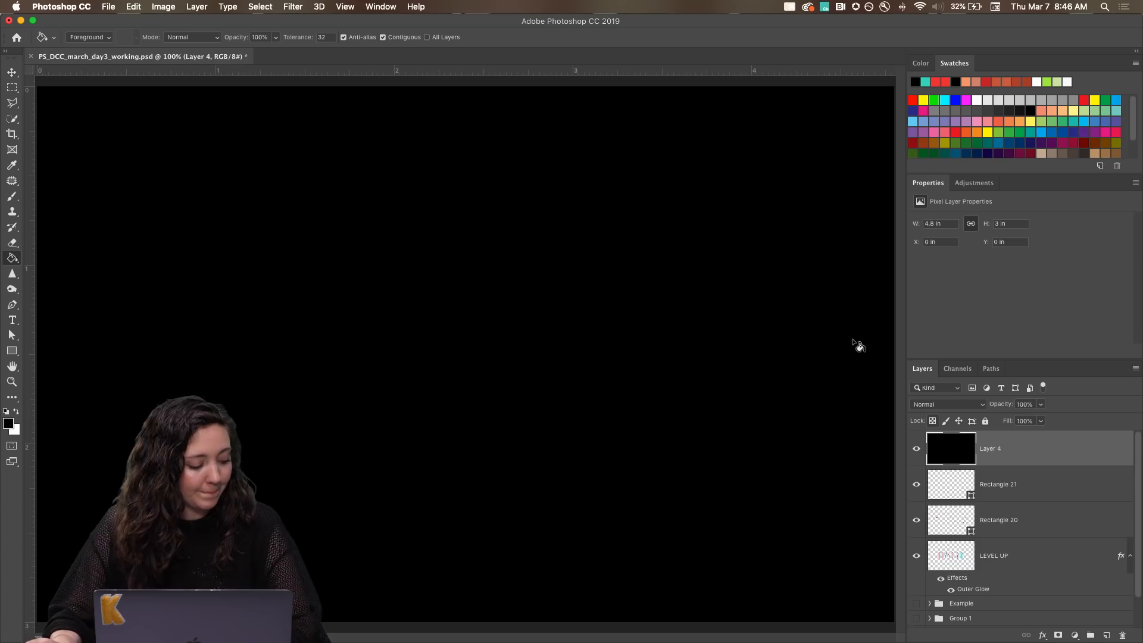
left_click(293, 6)
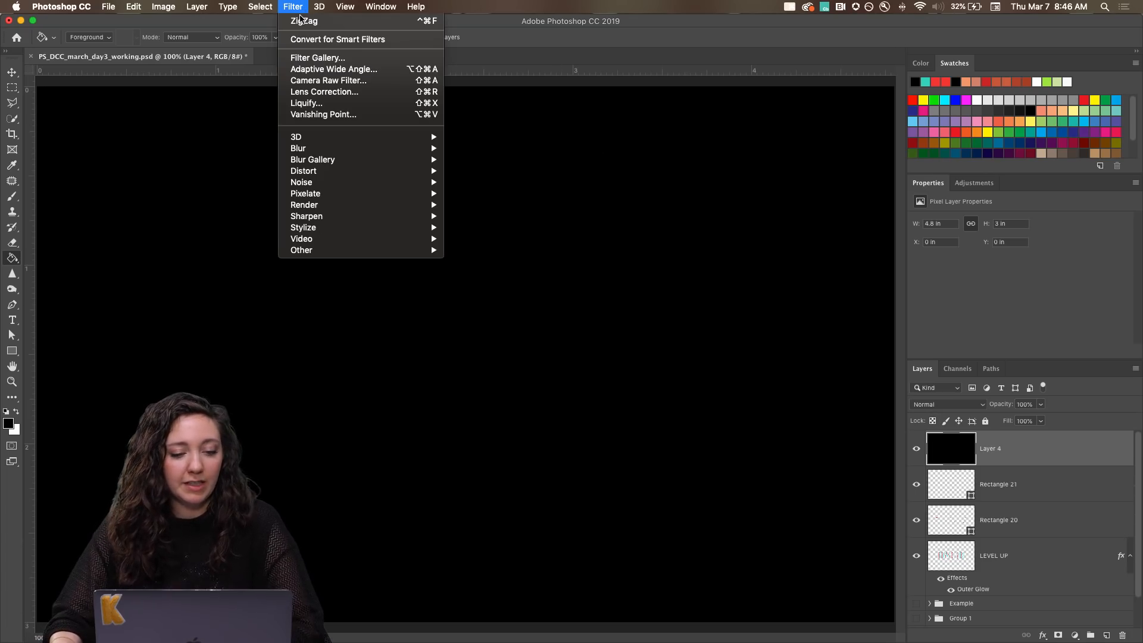
left_click(298, 57)
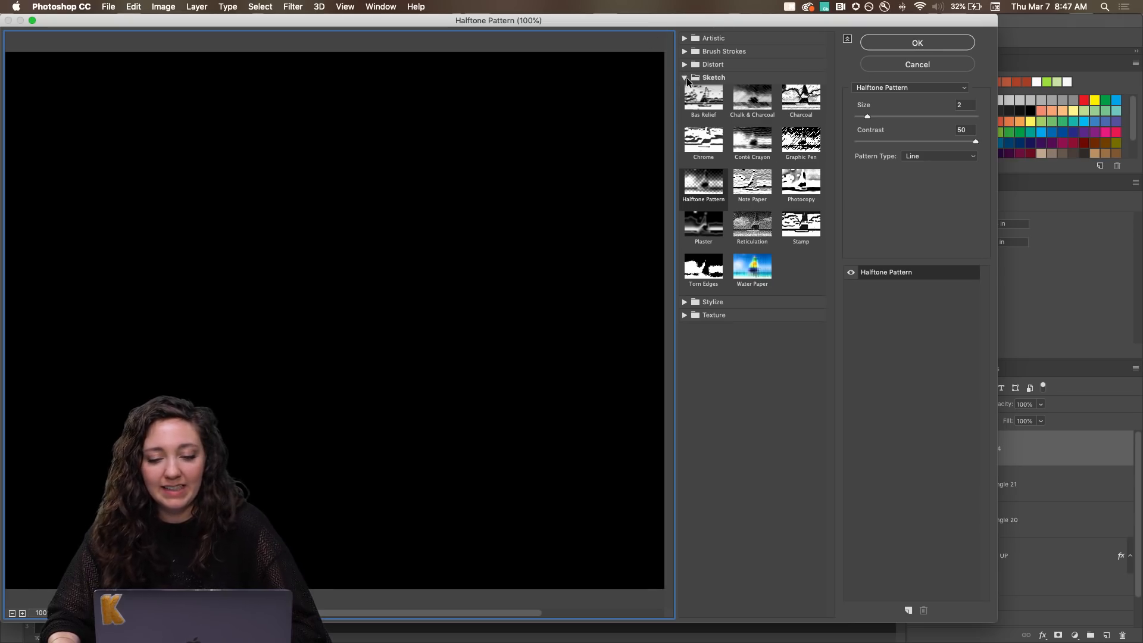
left_click(685, 78)
left_click(686, 77)
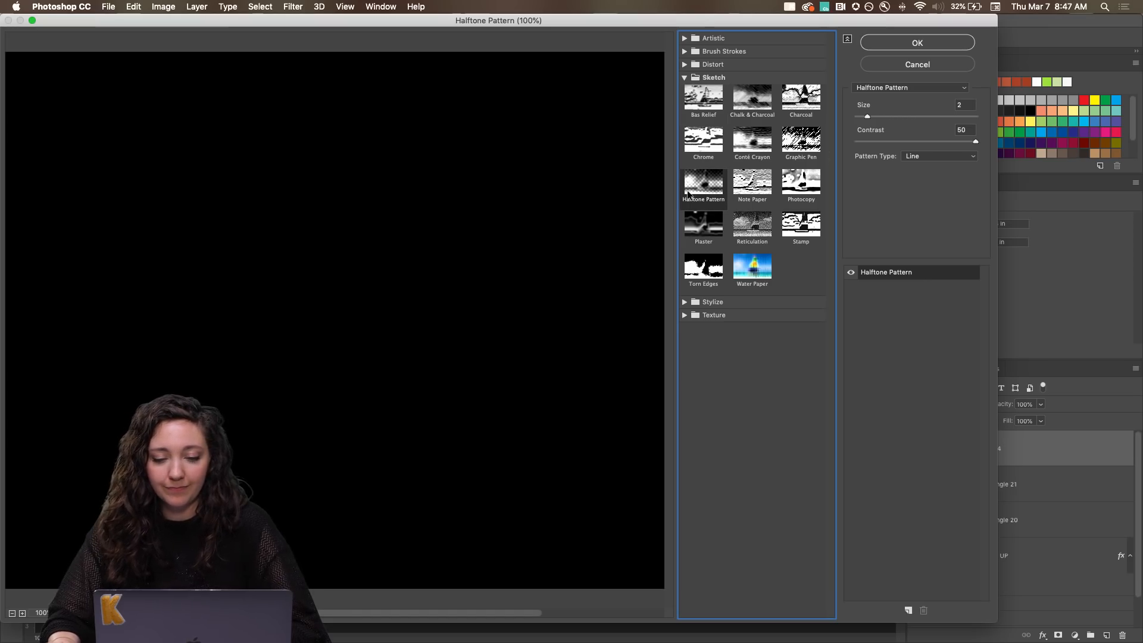
left_click(867, 116)
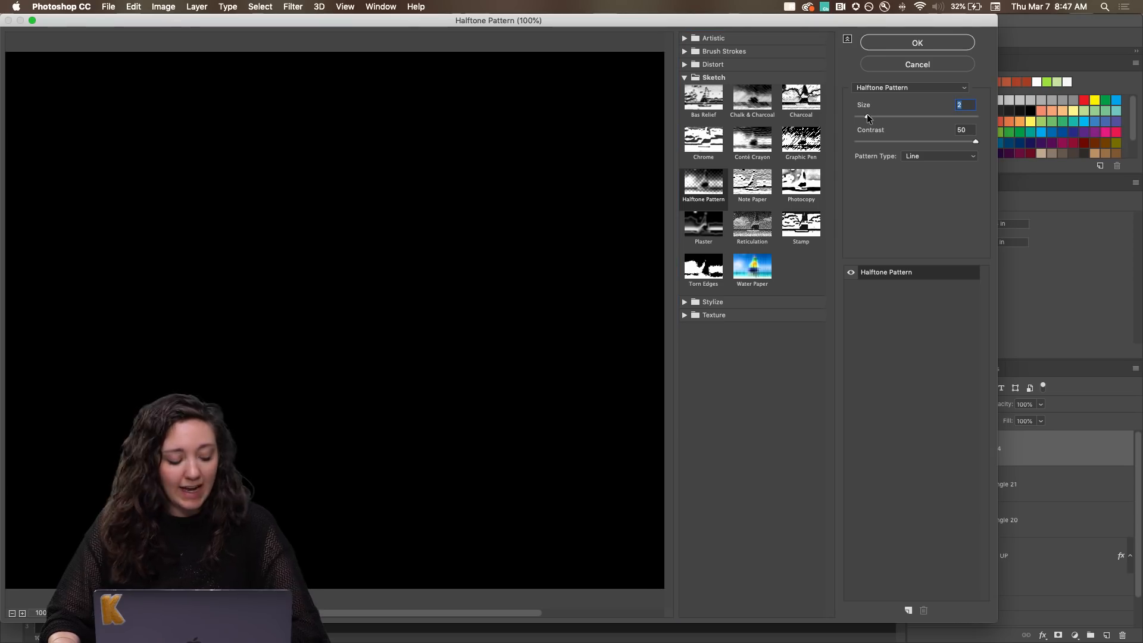
left_click(975, 143)
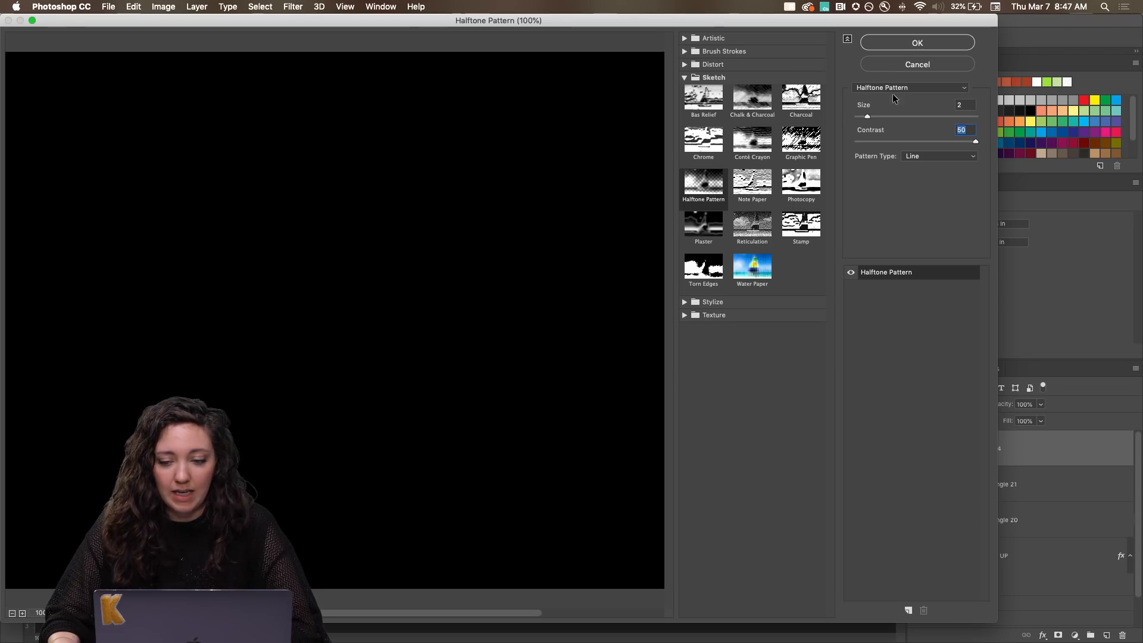
left_click(905, 66)
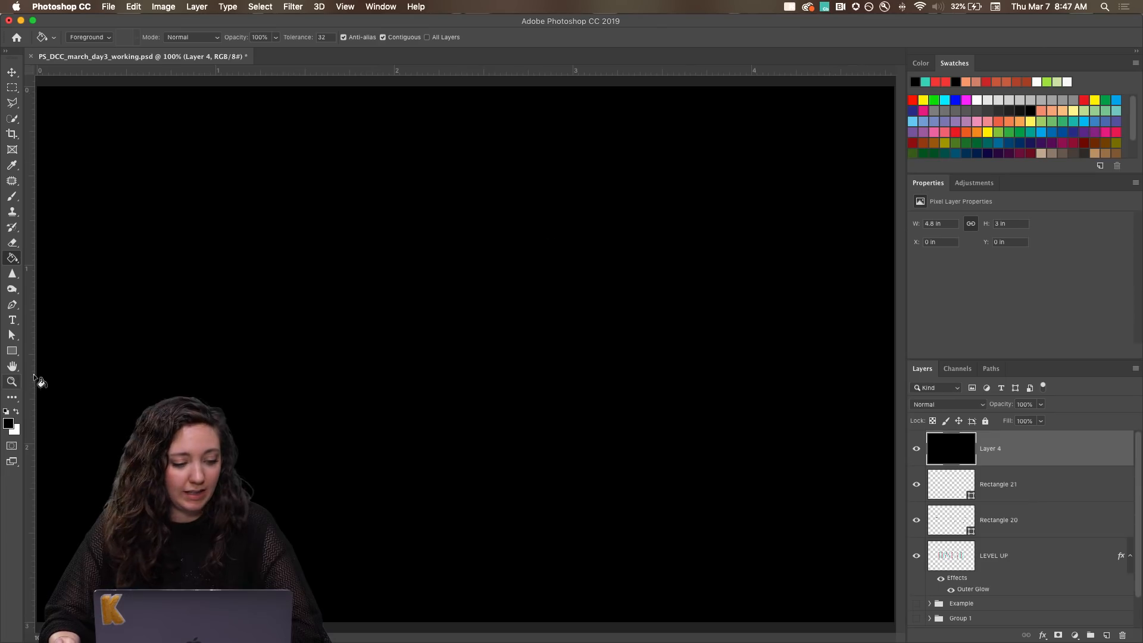
Apply a Halftone Pattern filter to the black layer with size 2, contrast 50 and the Line pattern type.
left_click(292, 7)
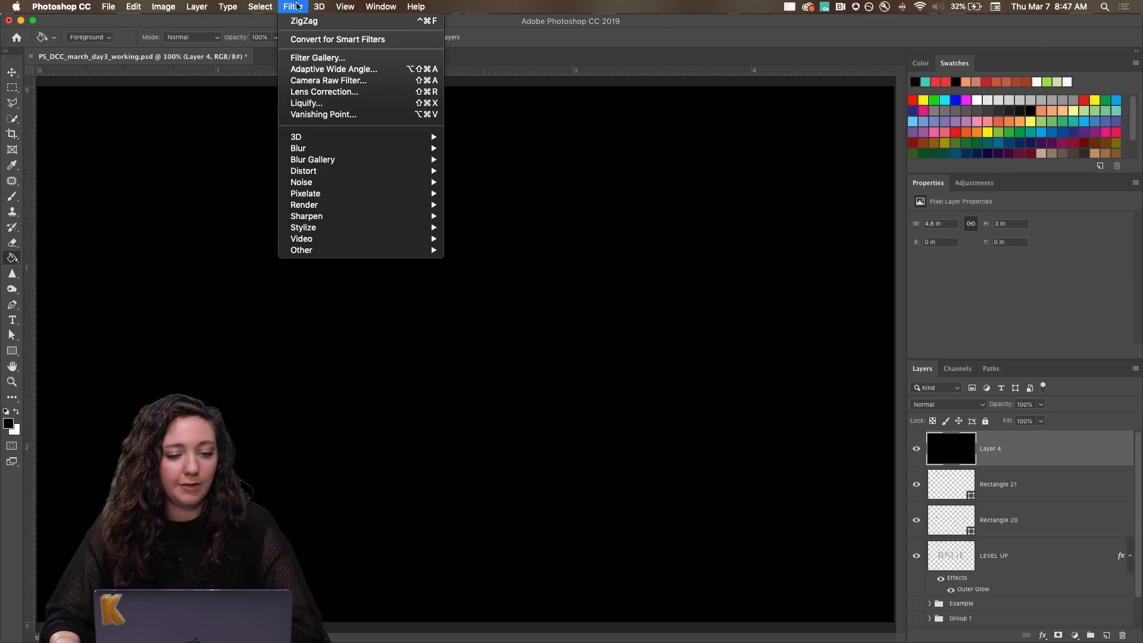
left_click(303, 59)
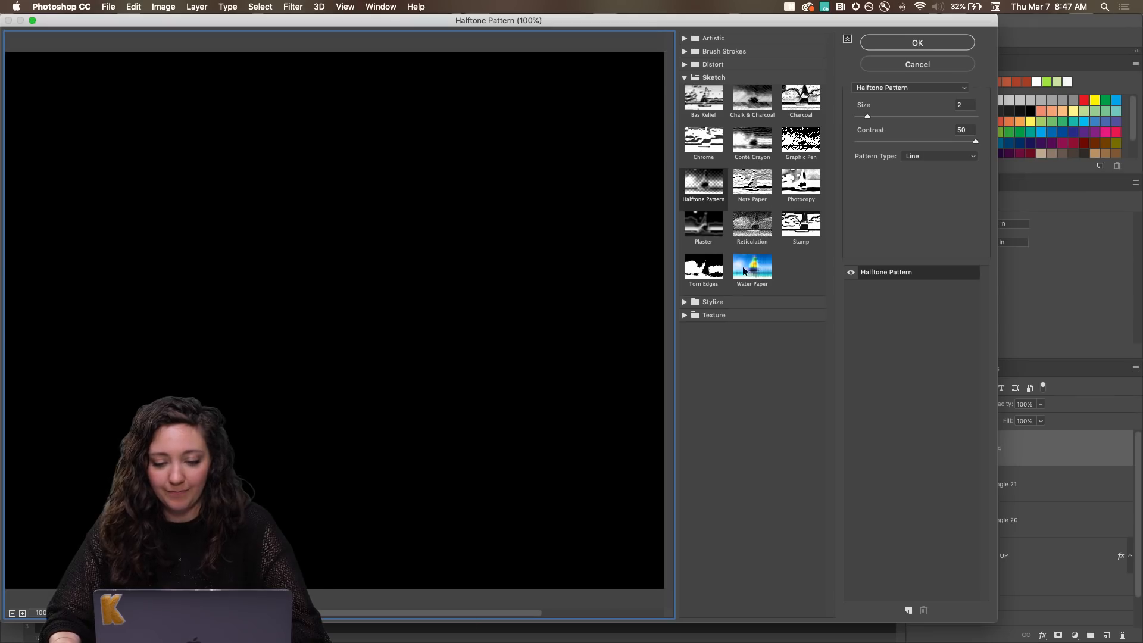
left_click(11, 613)
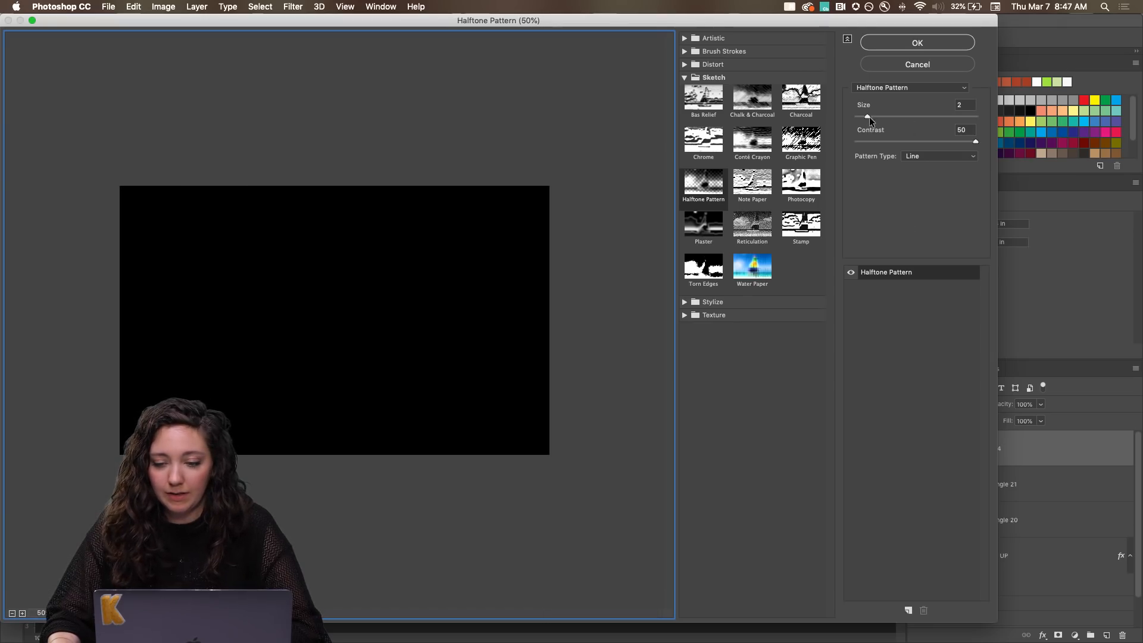
left_click(922, 90)
left_click(894, 88)
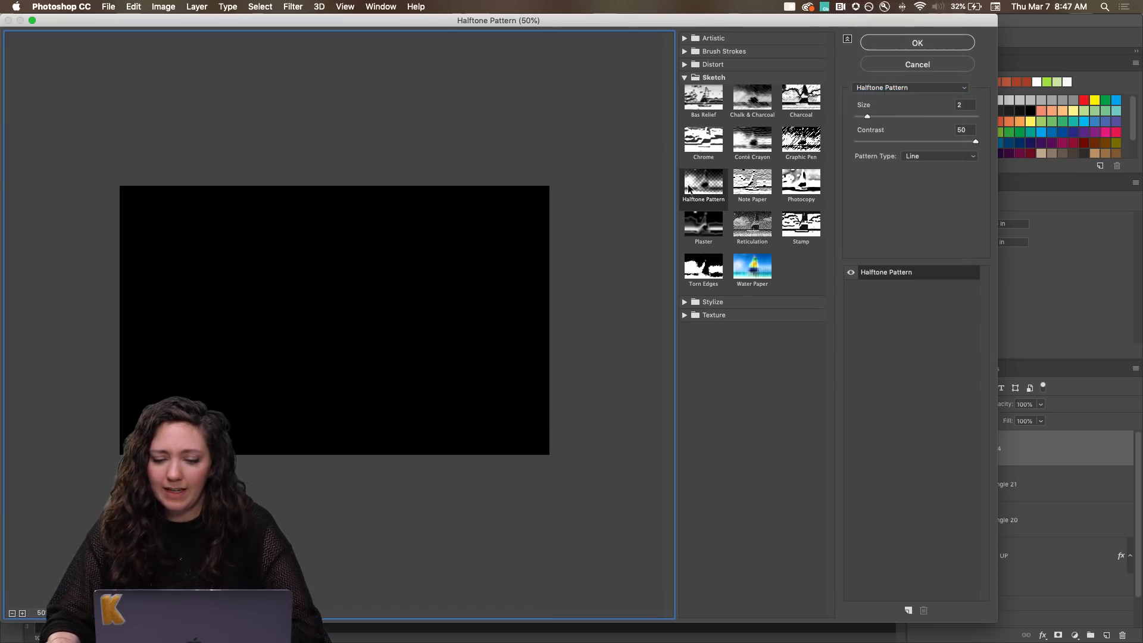
left_click(961, 157)
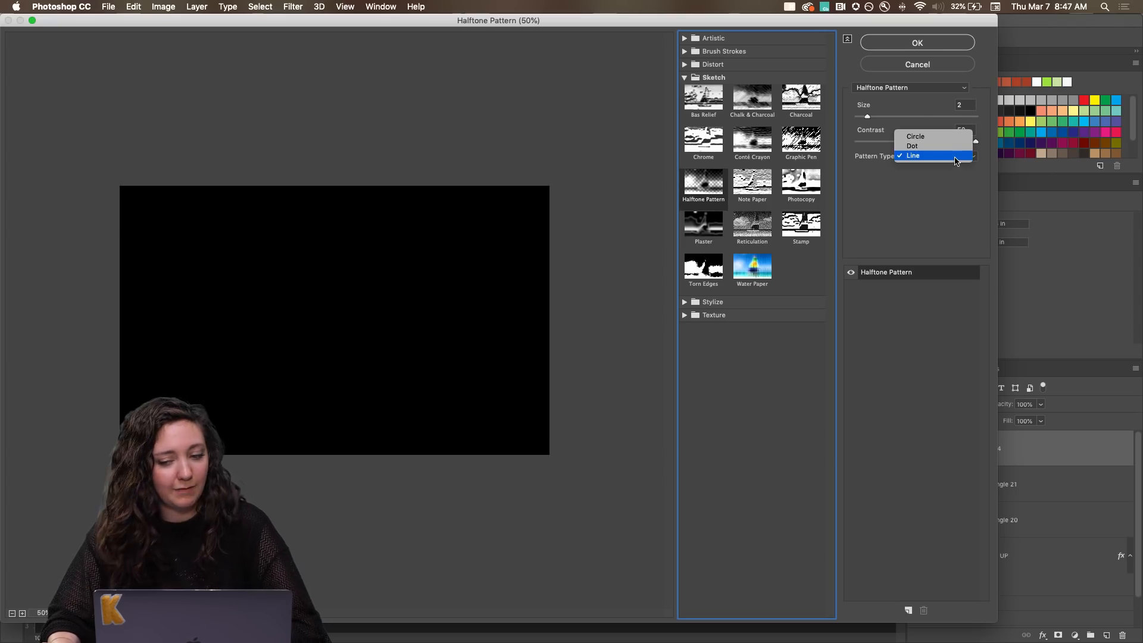
left_click(949, 148)
left_click(941, 159)
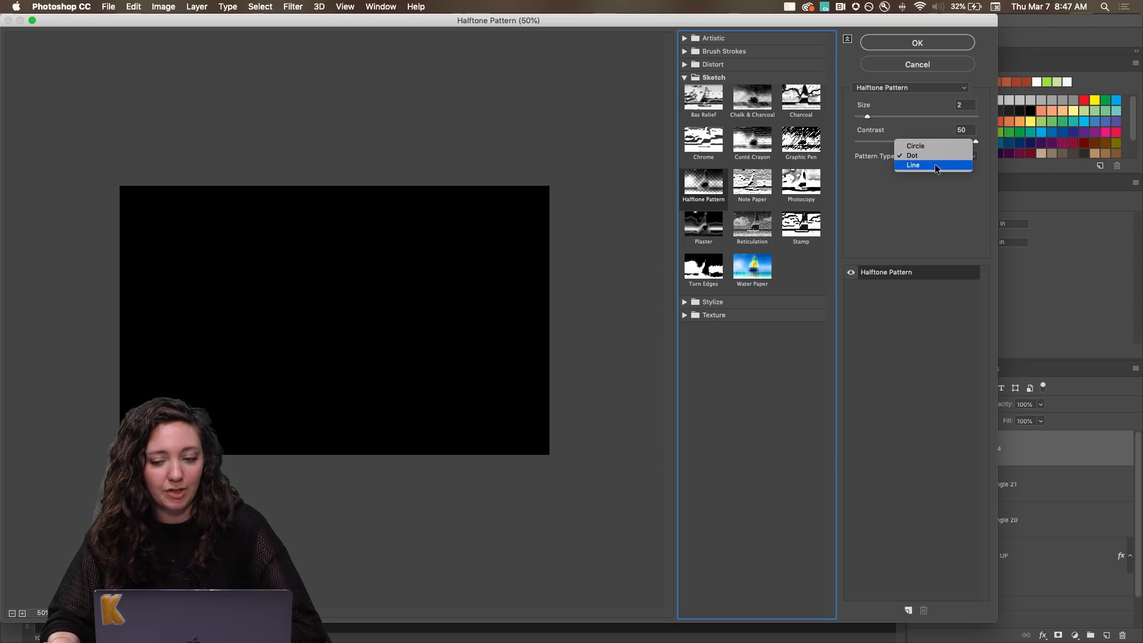
left_click(938, 165)
left_click(916, 43)
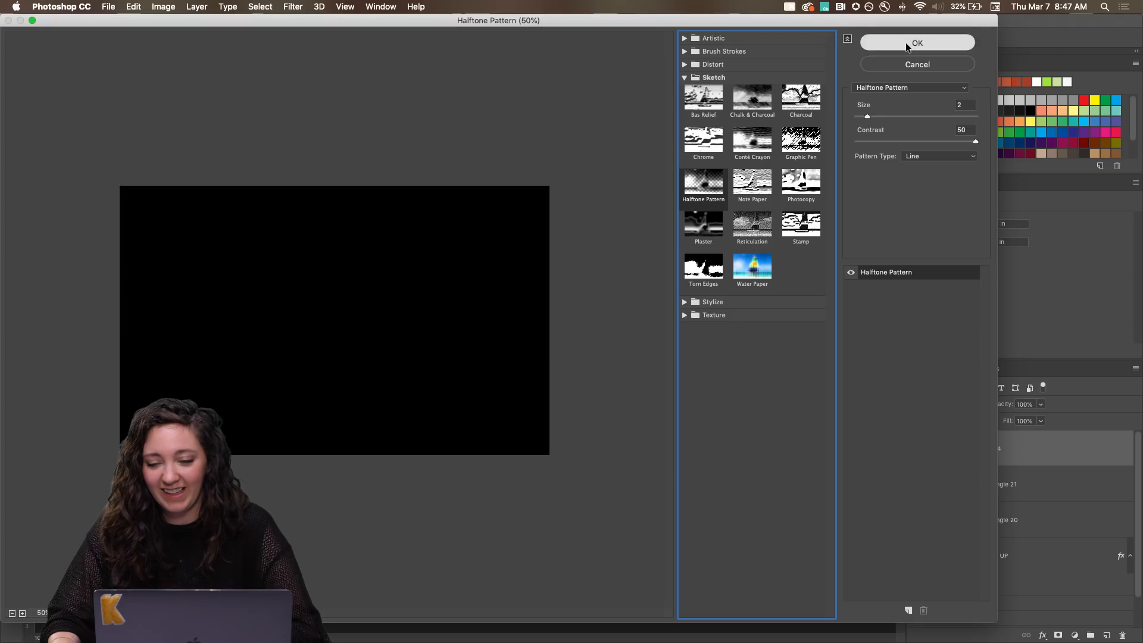
Hide the black Layer 4 above the logo.
key("super+minus")
key("super+minus")
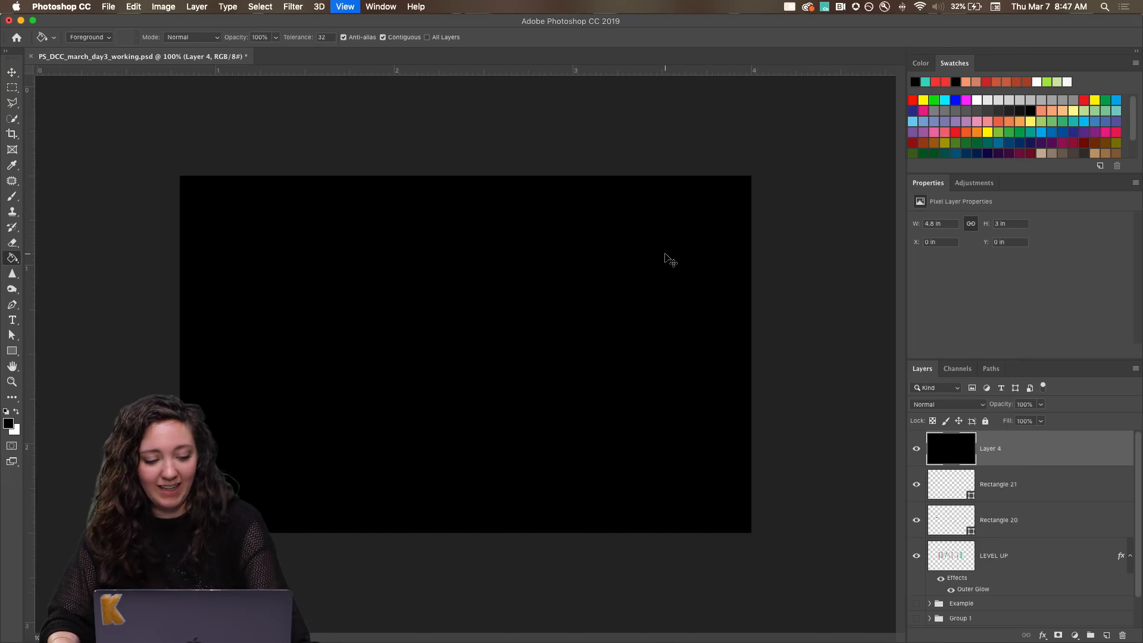
left_click(916, 453)
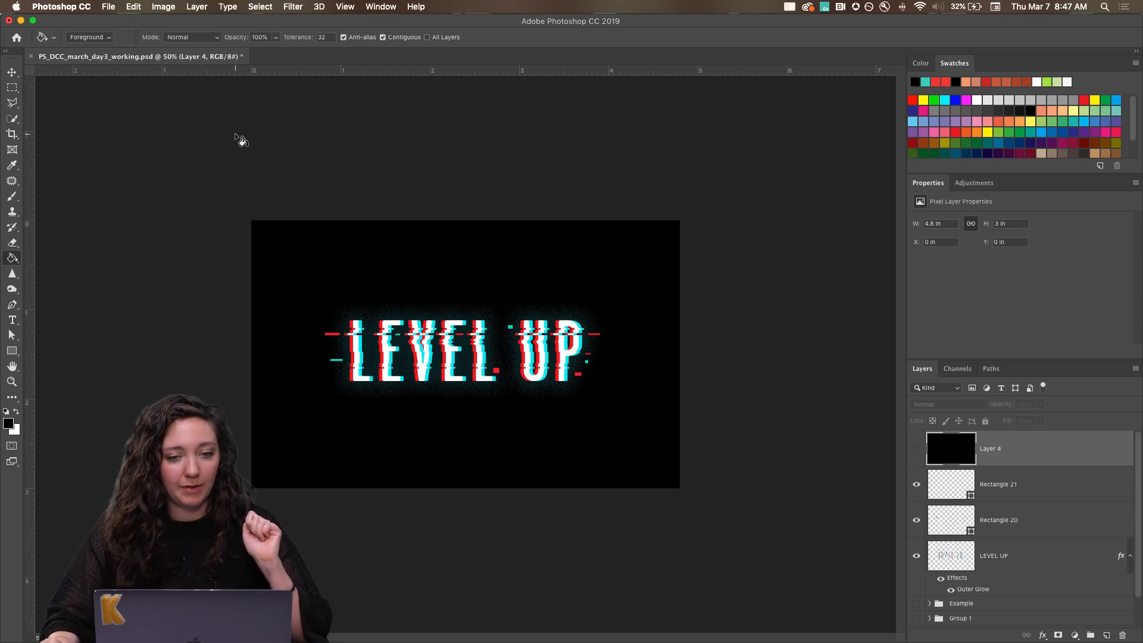
Set up a PNG export of the logo with an image size of 800 by 500 px.
left_click(109, 6)
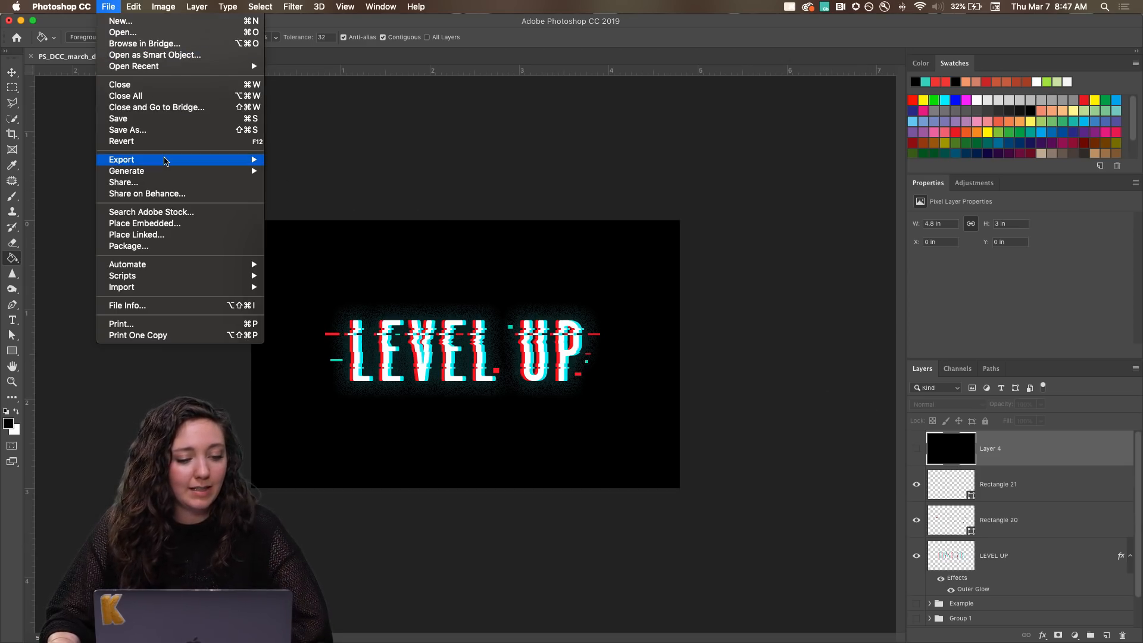
mouse_move(166, 160)
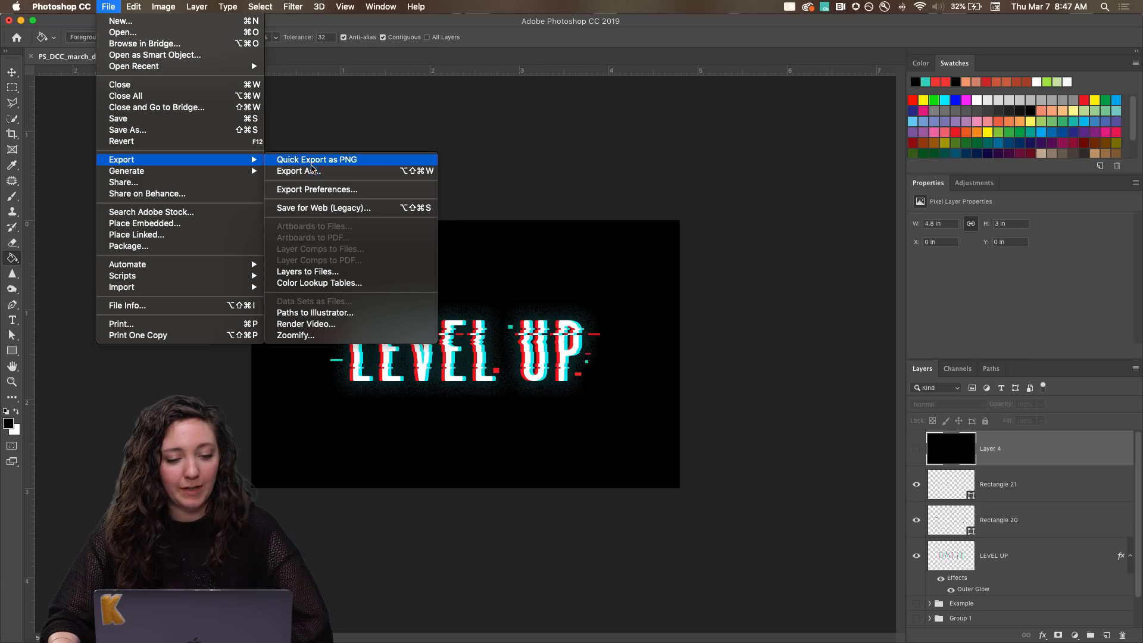
left_click(312, 171)
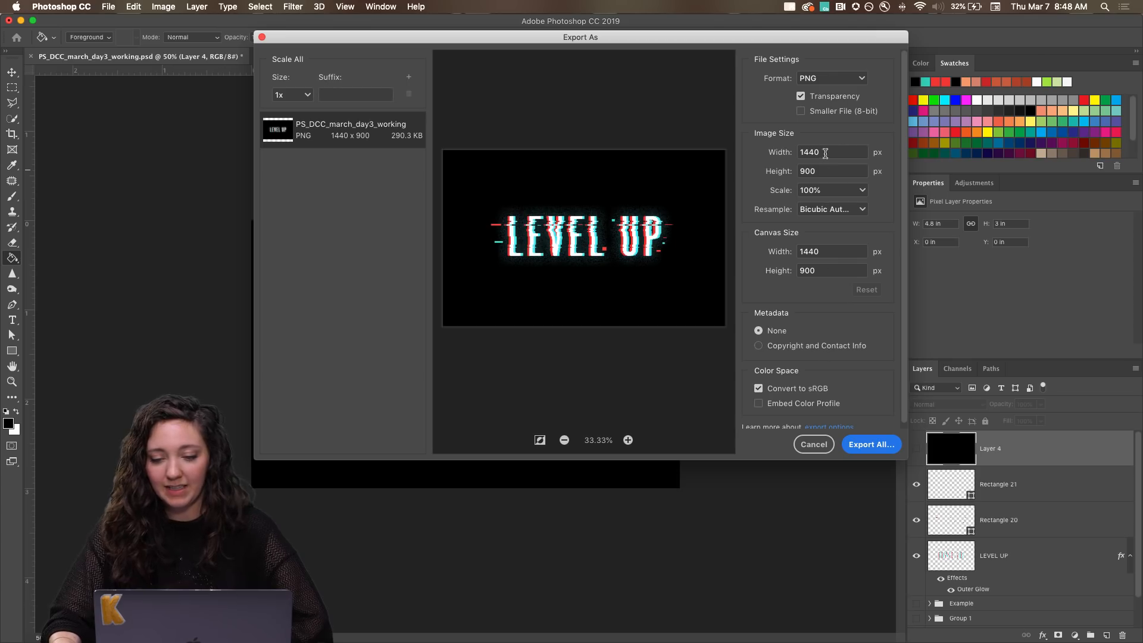
double_click(825, 152)
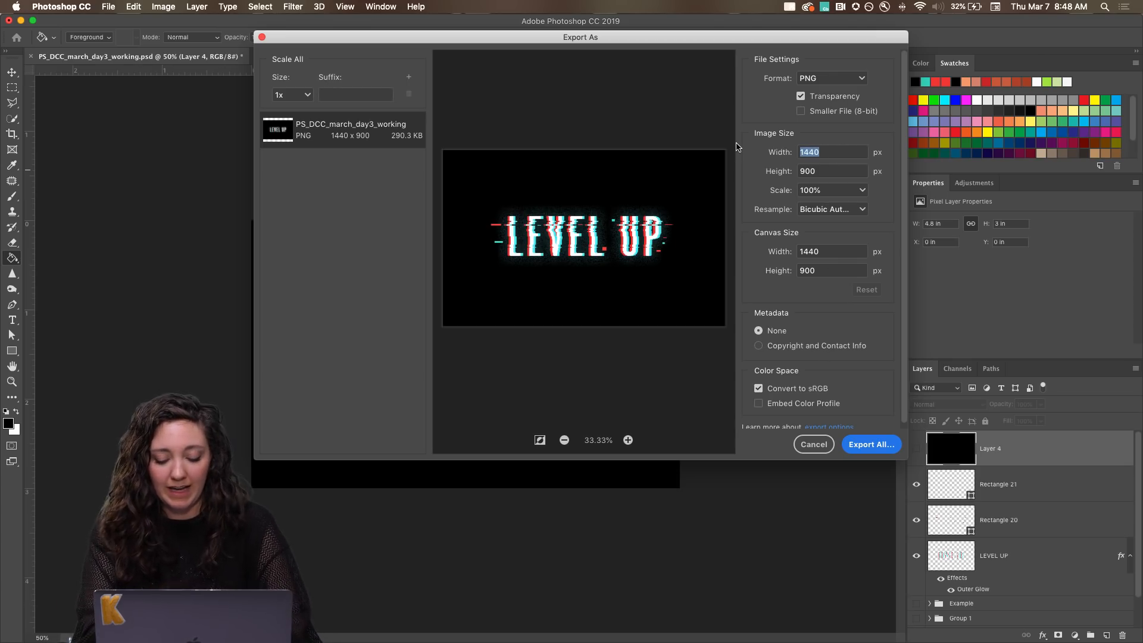
type("800")
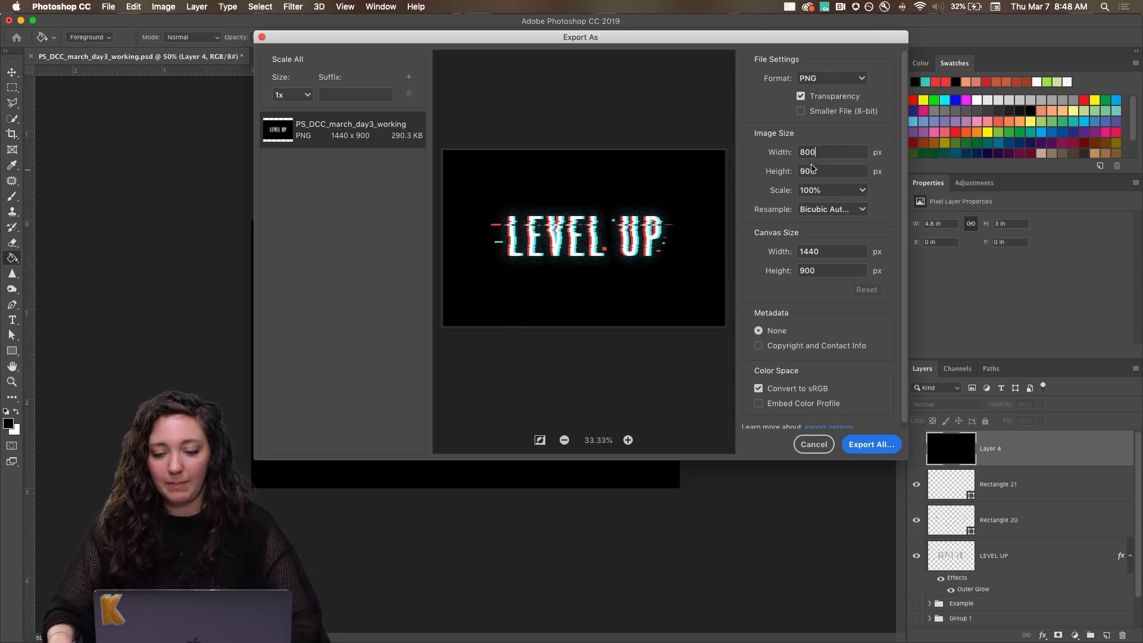
left_click(825, 172)
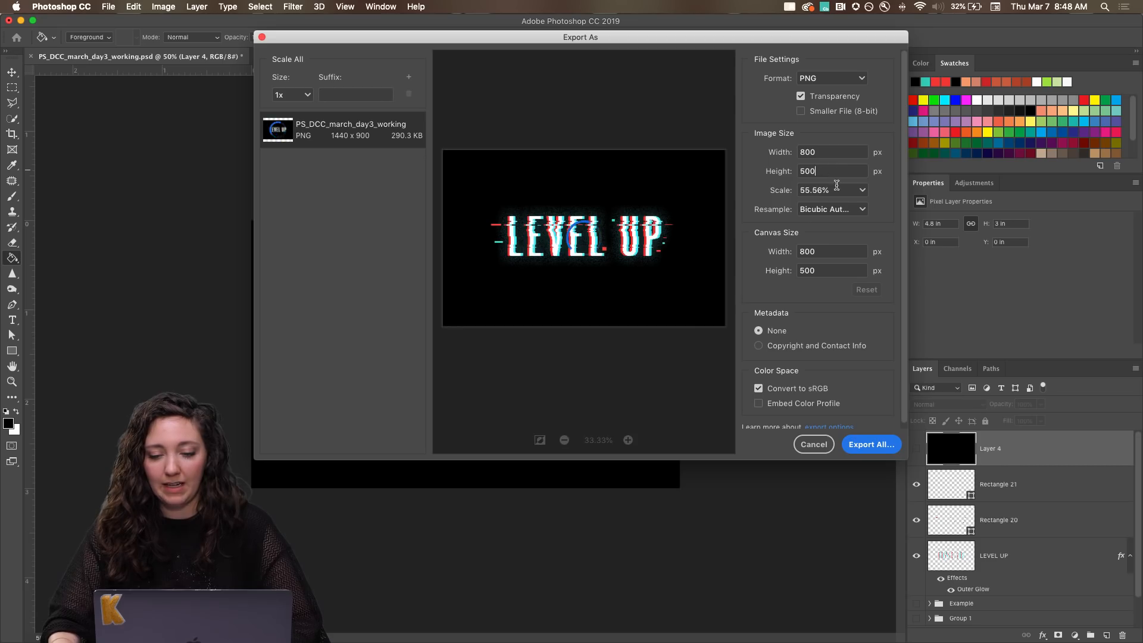
Export the image into the DAY3 folder under the file name day3_glitch.
left_click(871, 447)
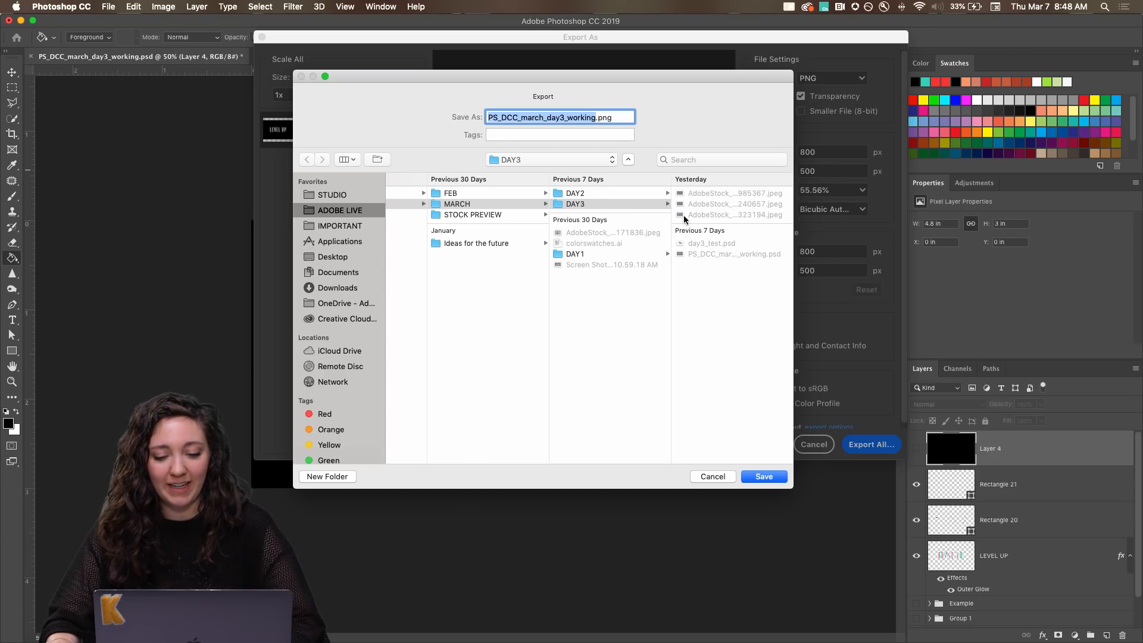
type("day3_")
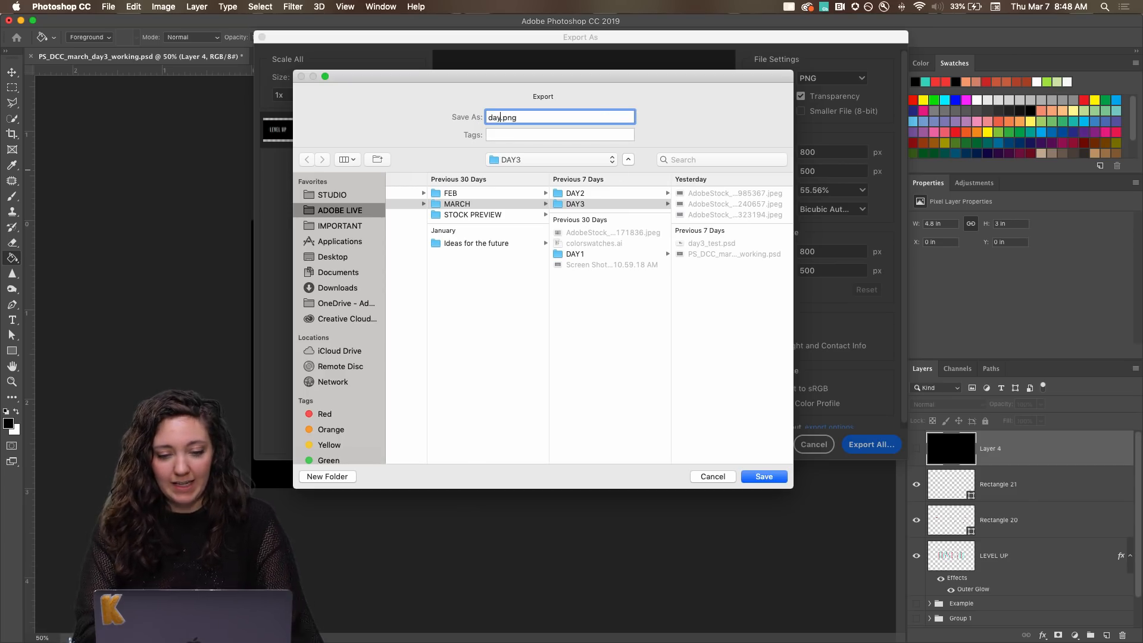
type("glitch")
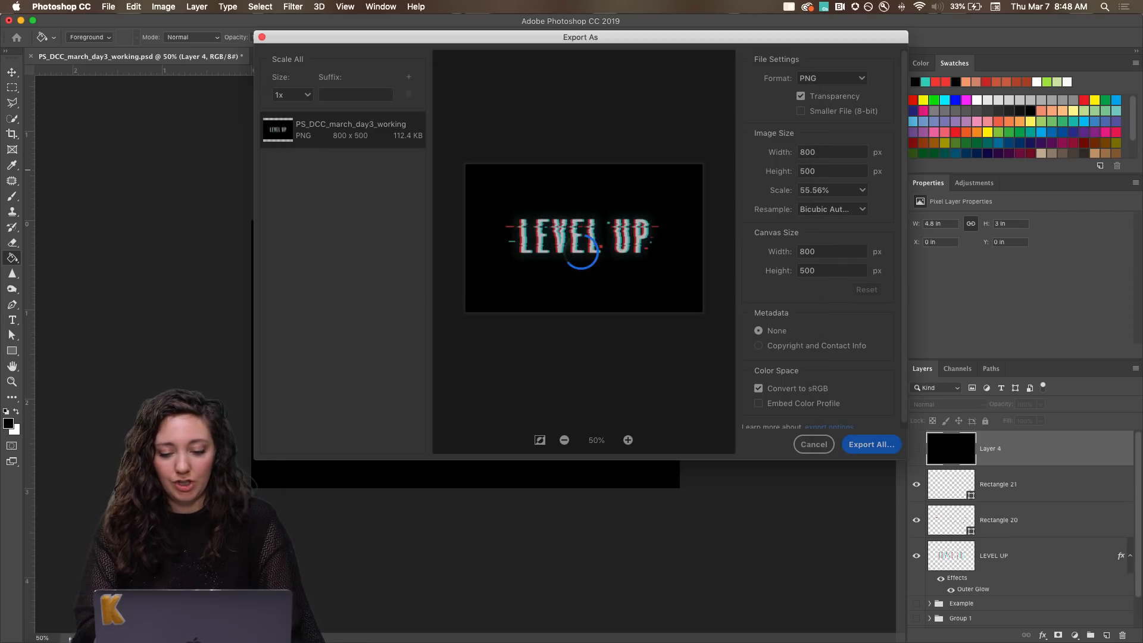
key("Return")
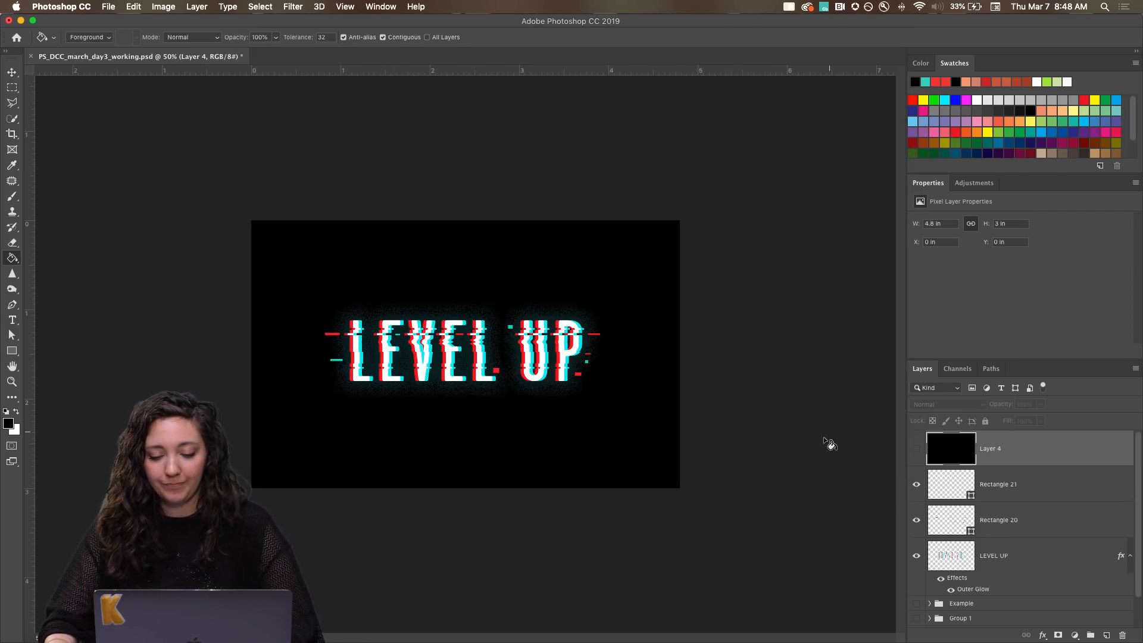
Hide Rectangle 21, Rectangle 20 and LEVEL UP, show the Example group, and hide Layer 3 inside it.
scroll(979, 501, "down", 1)
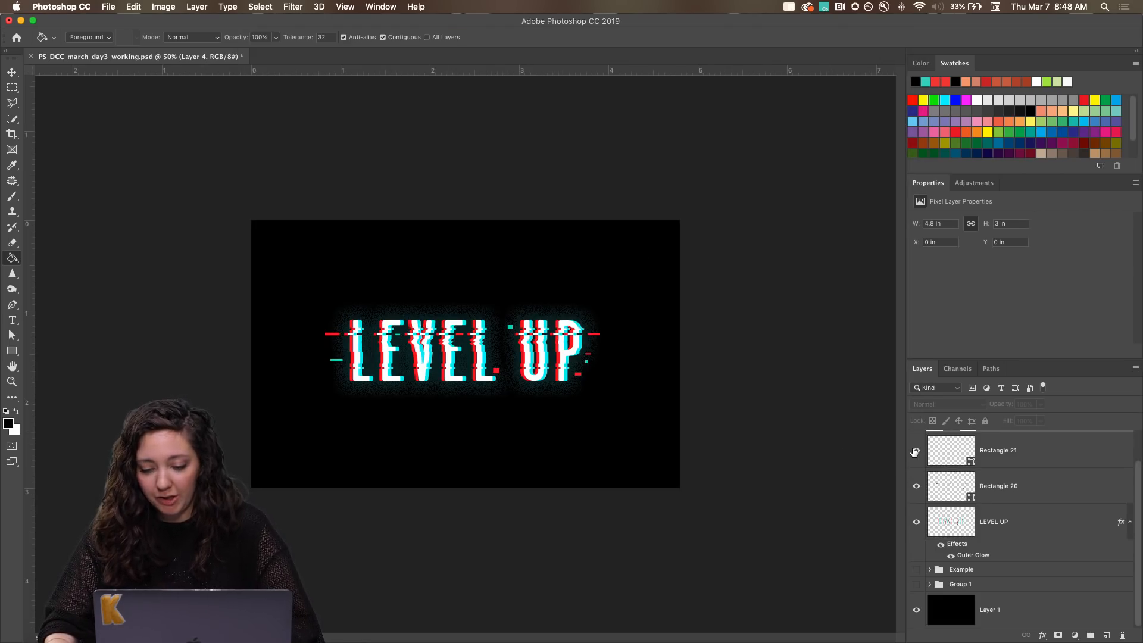
left_click_drag(915, 453, 926, 583)
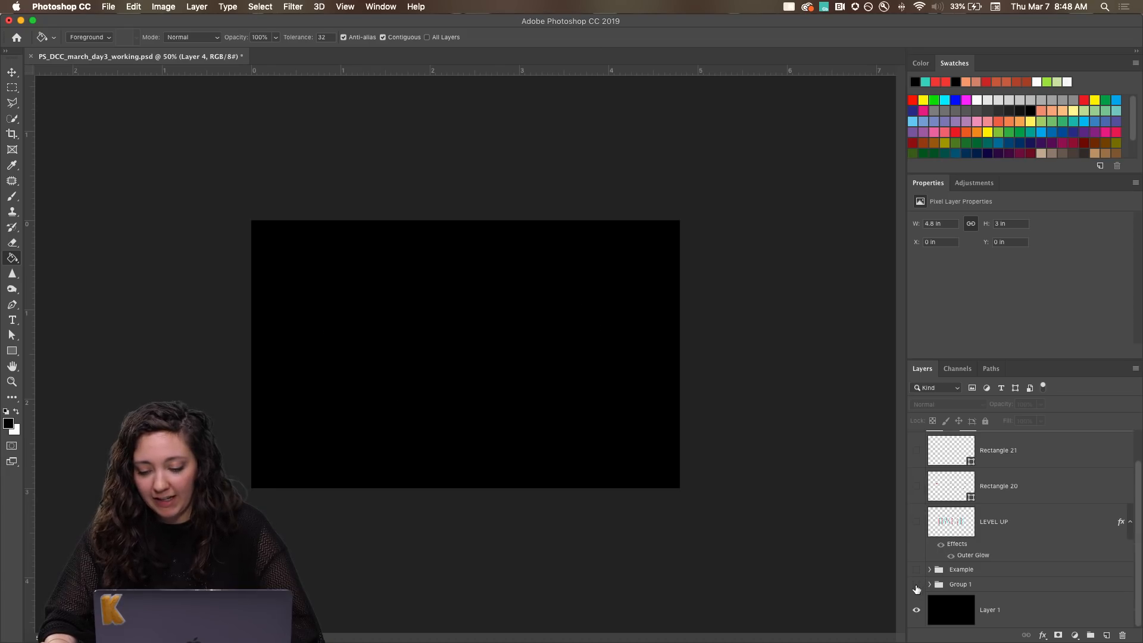
left_click(916, 570)
left_click(929, 569)
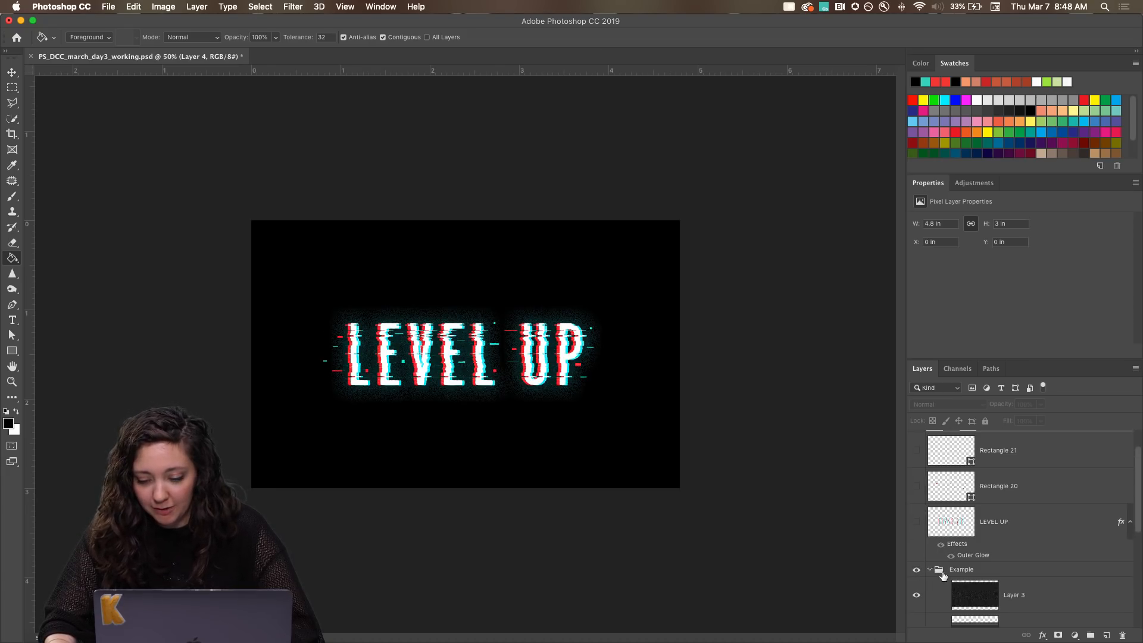
scroll(943, 575, "down", 3)
left_click(916, 500)
Compare the example logo up close with and without the line overlay on Layer 2.
key("super+equal")
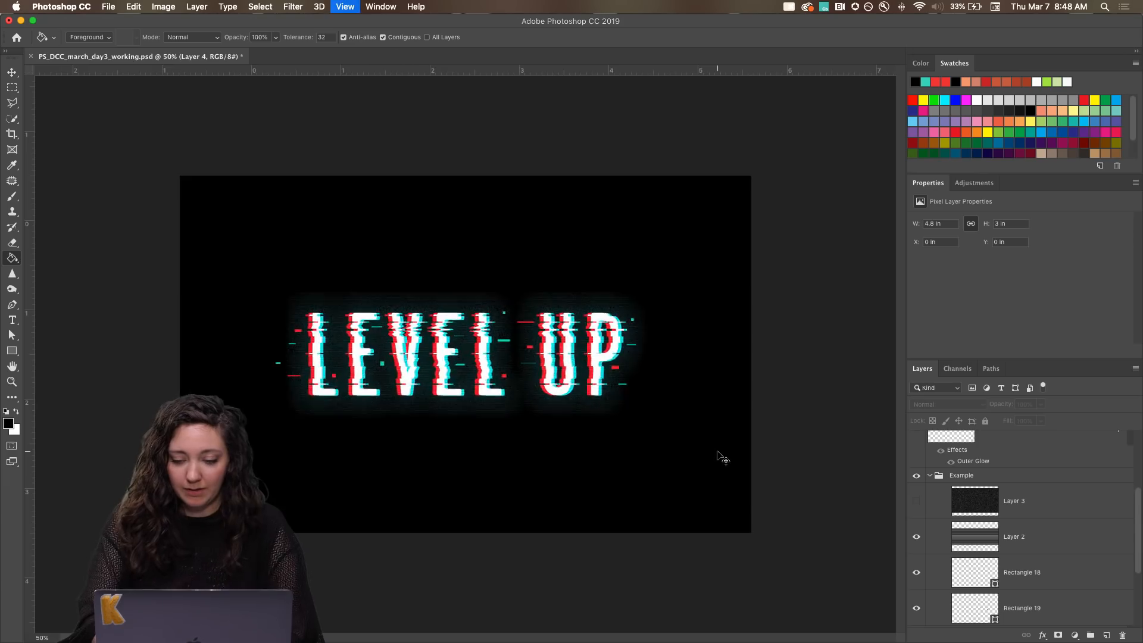
key("super+equal")
key("super+equal")
left_click(916, 537)
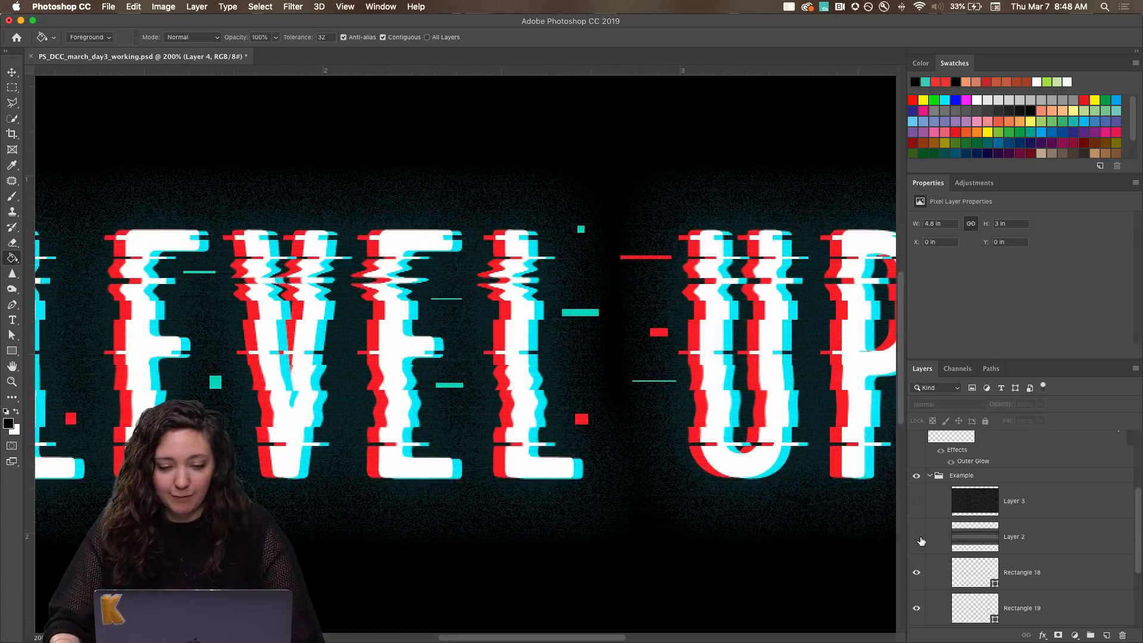
left_click(917, 537)
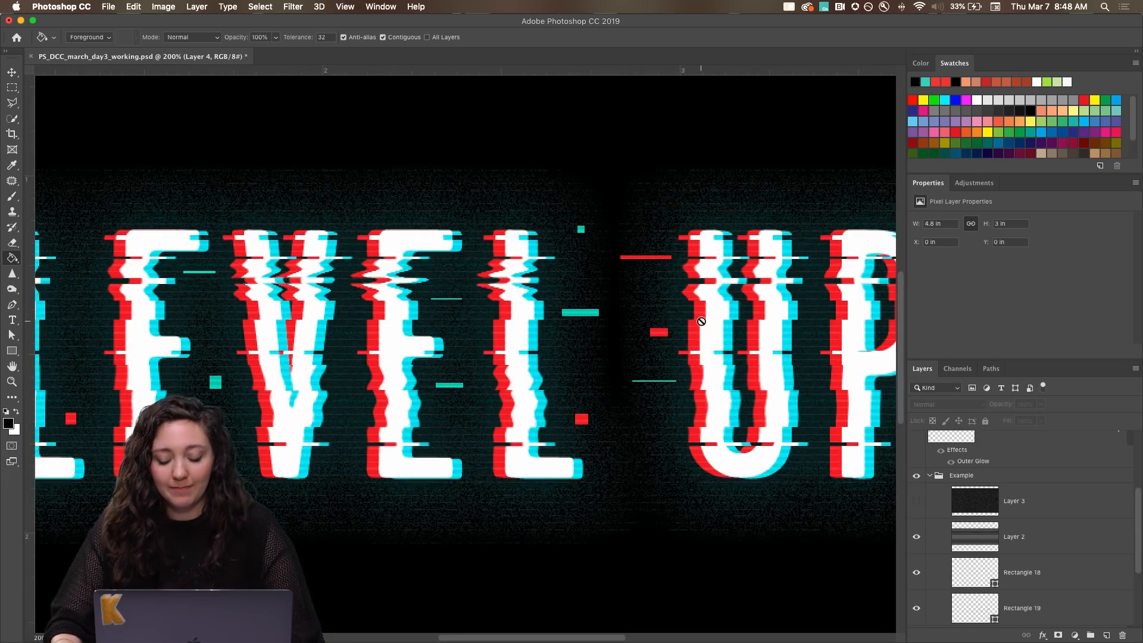
key("super+minus")
key("super+minus")
key("super+minus")
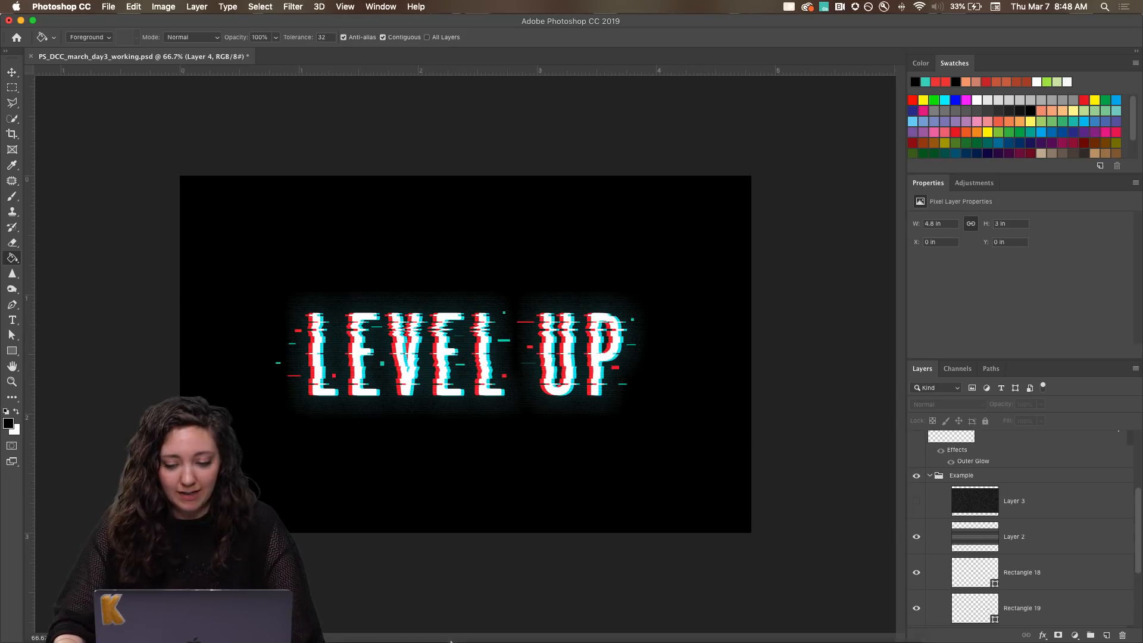
Switch to Chrome, view the PSDAILYCHALLENGE projects on Behance, and open the account menu from the artist's profile page.
mouse_move(461, 636)
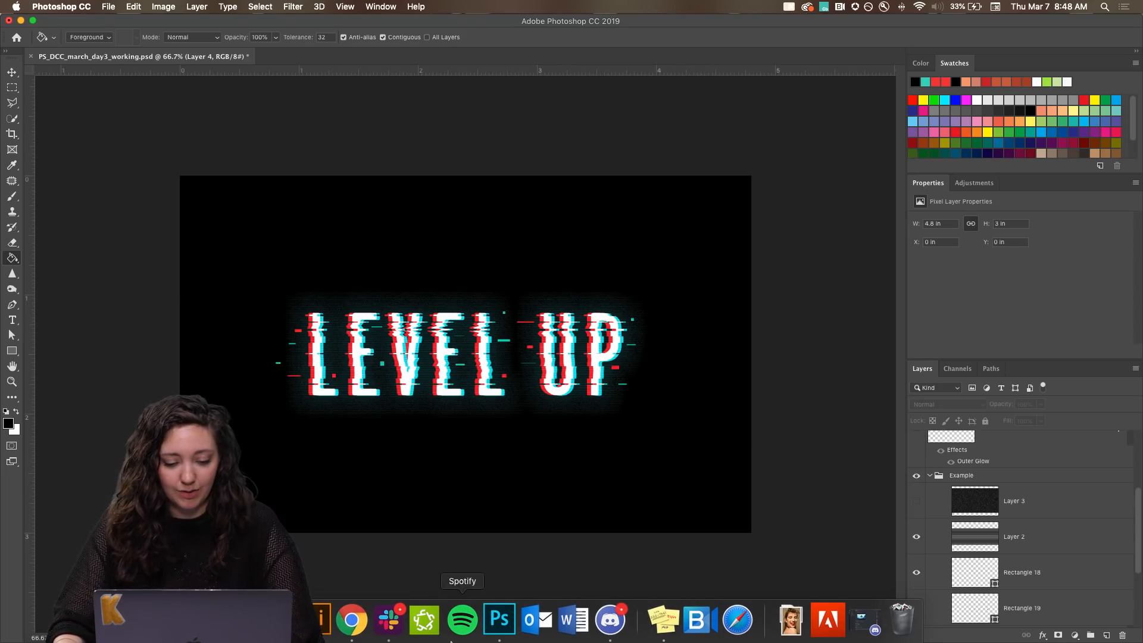
left_click(354, 632)
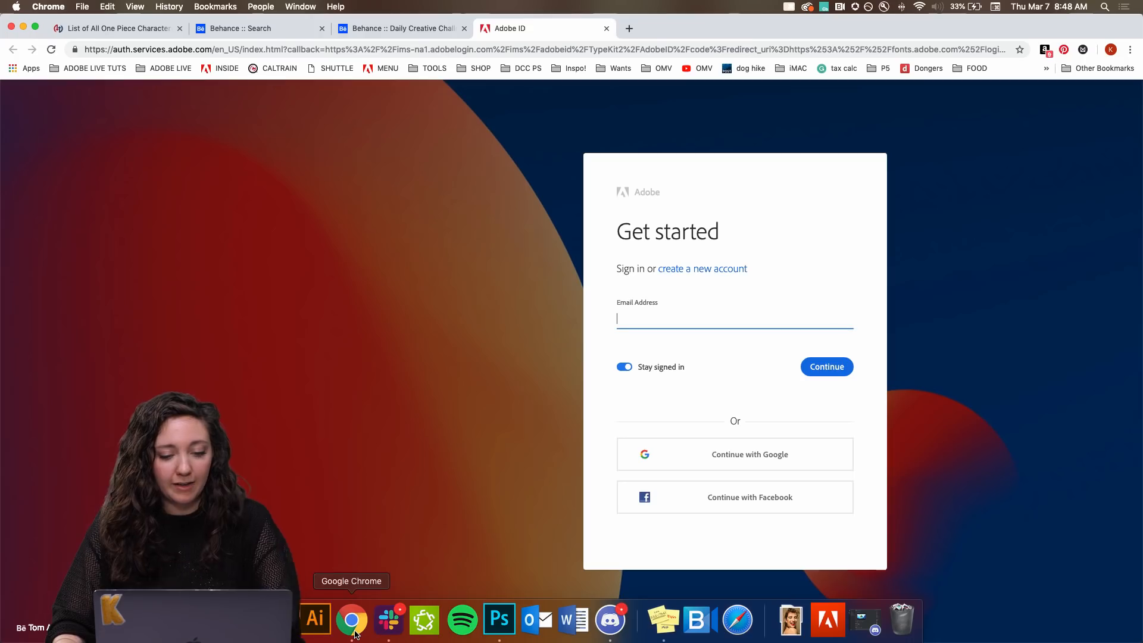
left_click(277, 30)
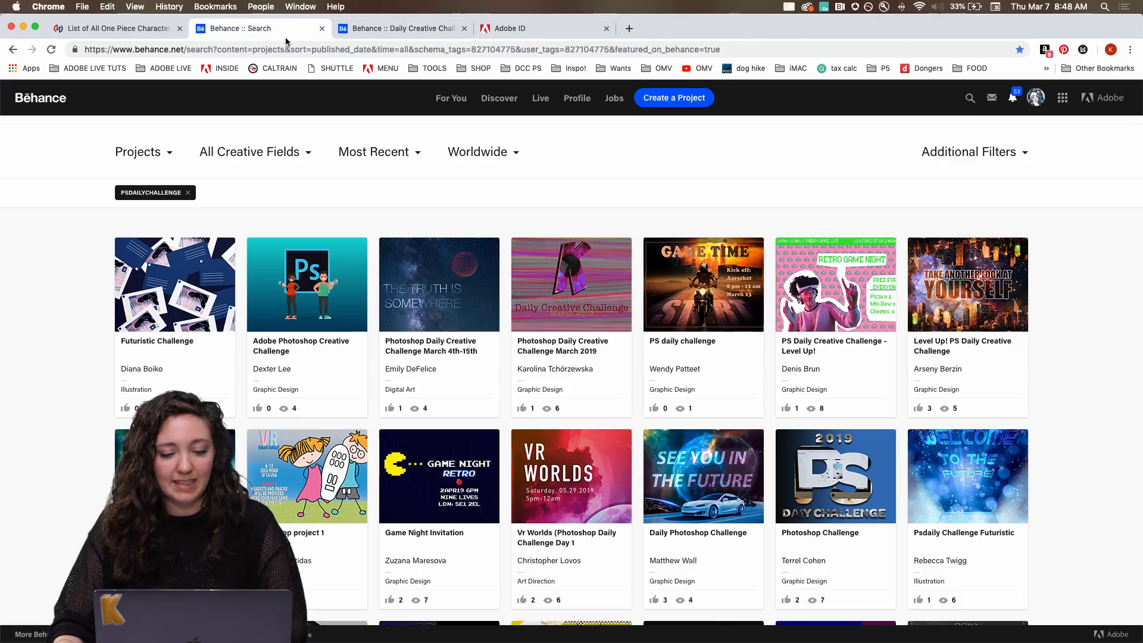
left_click(433, 28)
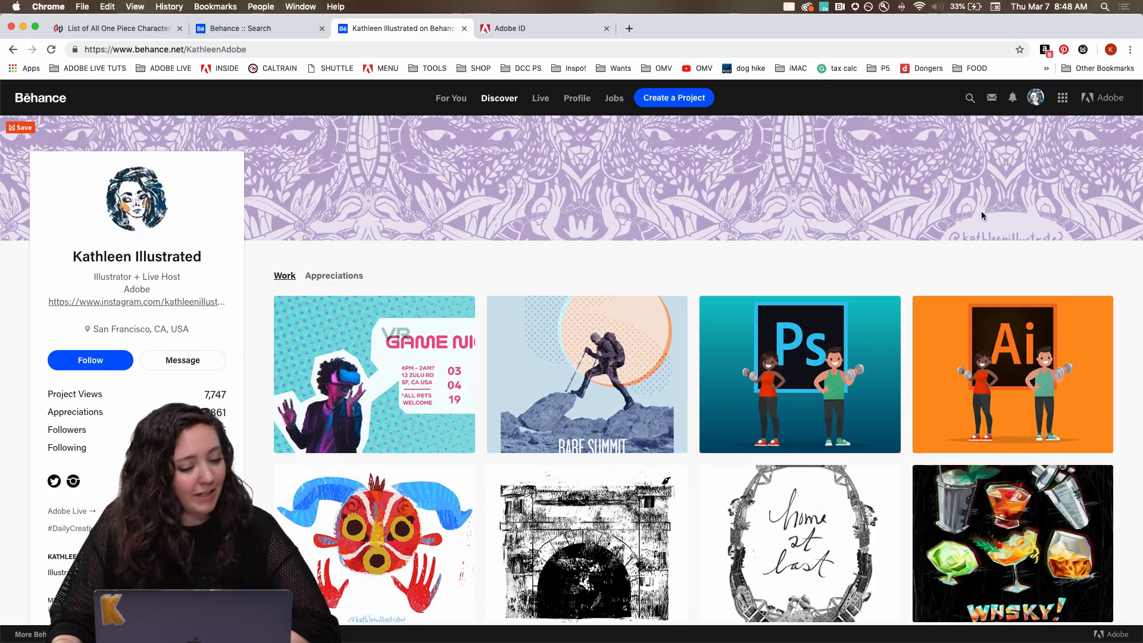
mouse_move(1033, 113)
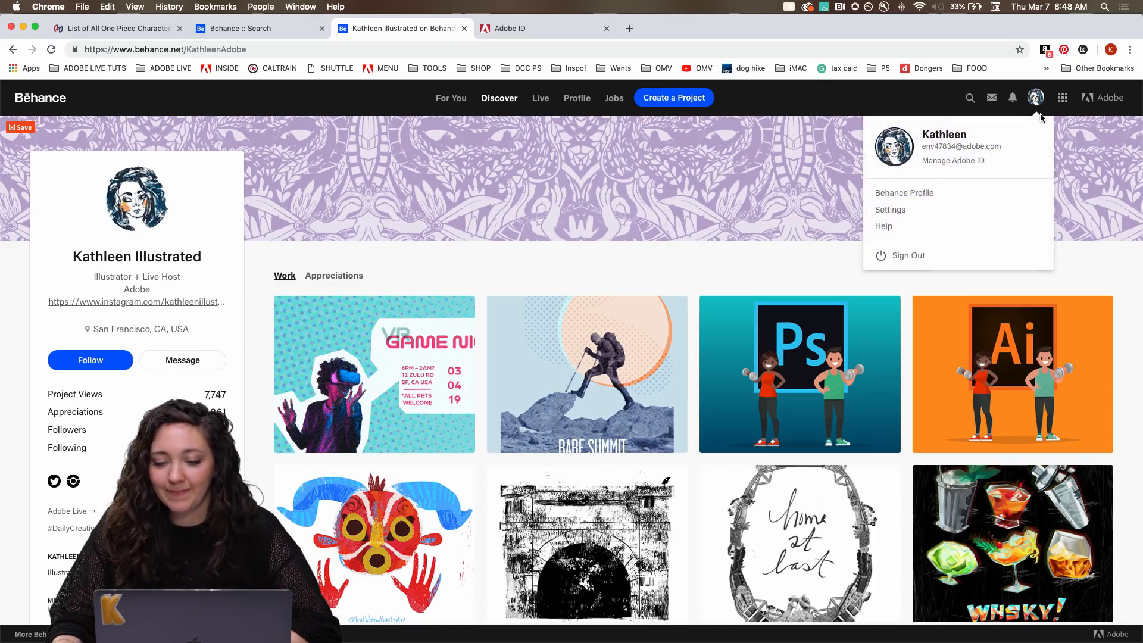
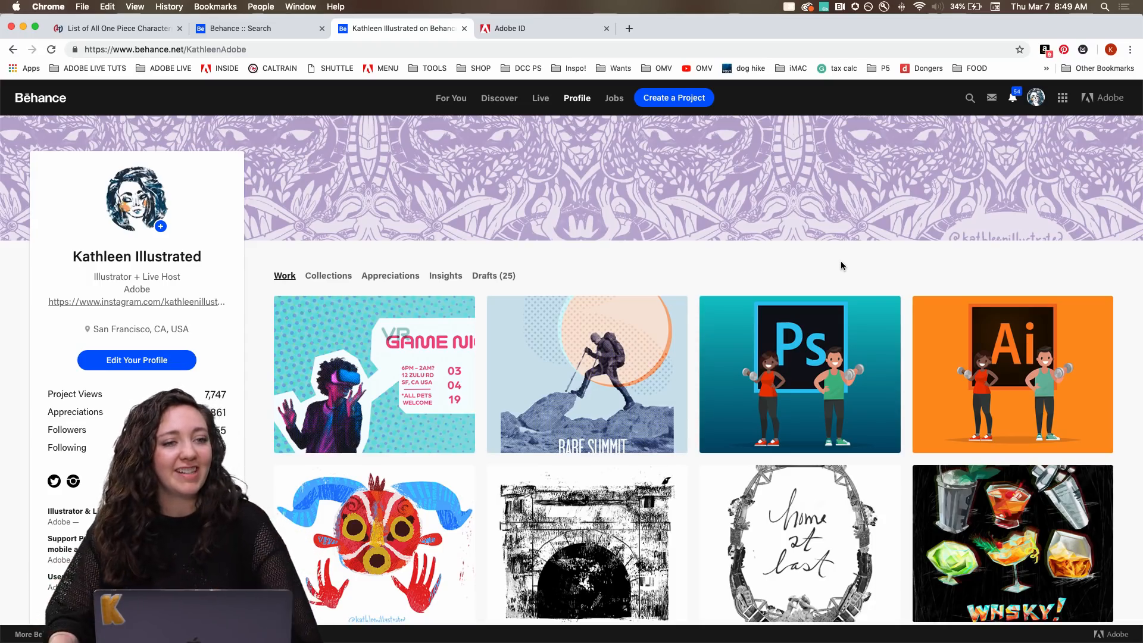
Open the "Level Up! PS Daily Creative Challenge" project from the profile's work for editing.
mouse_move(772, 179)
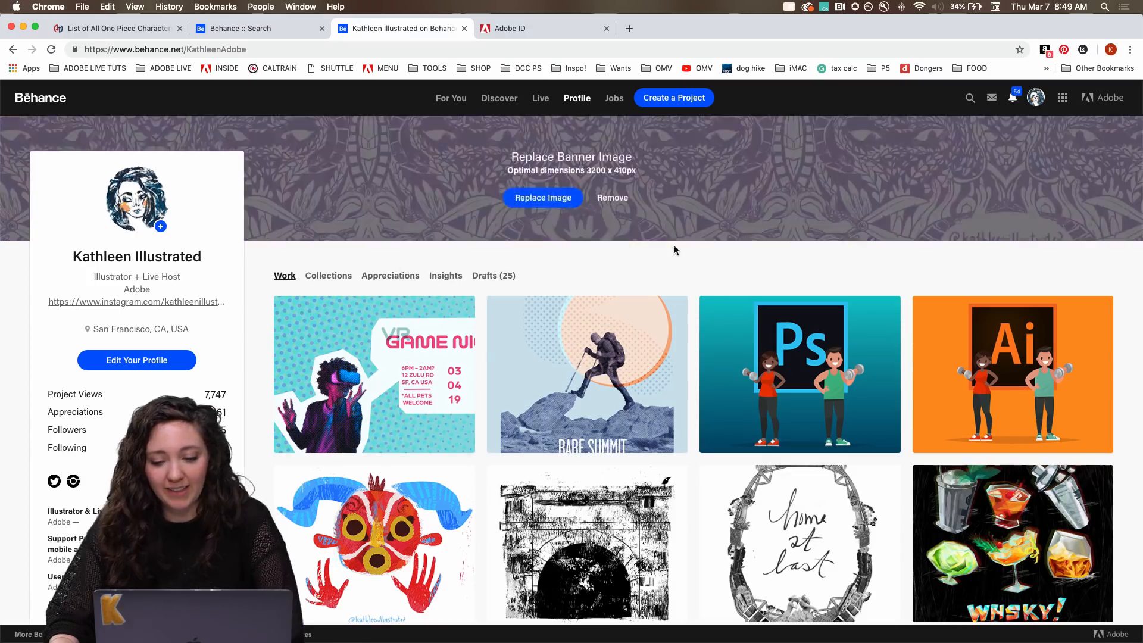
scroll(576, 275, "down", 2)
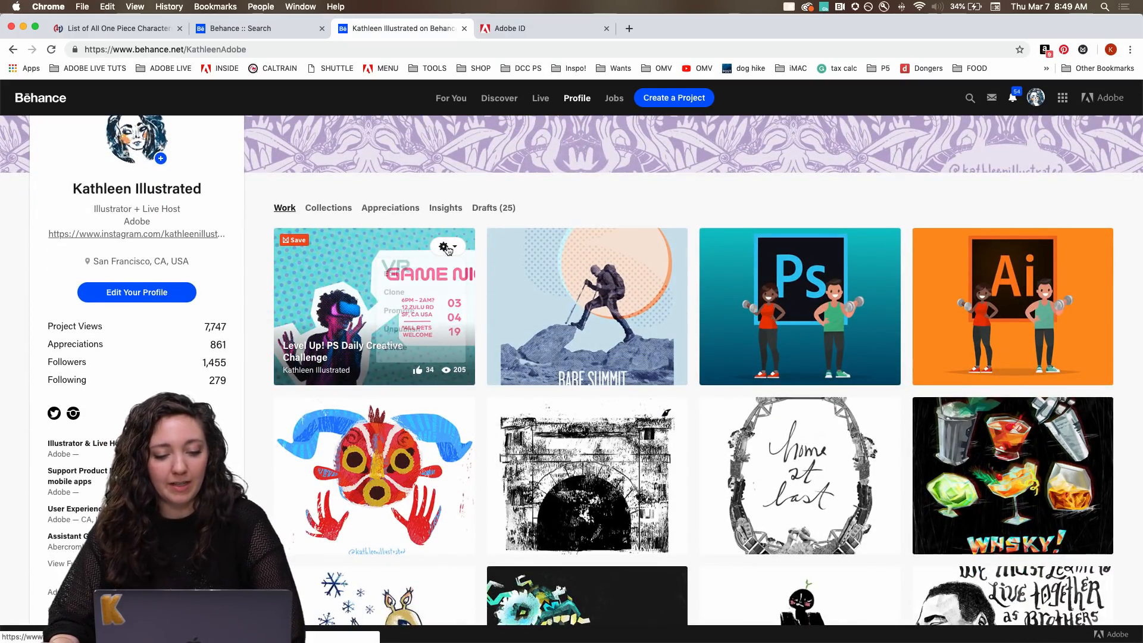
mouse_move(448, 246)
left_click(398, 273)
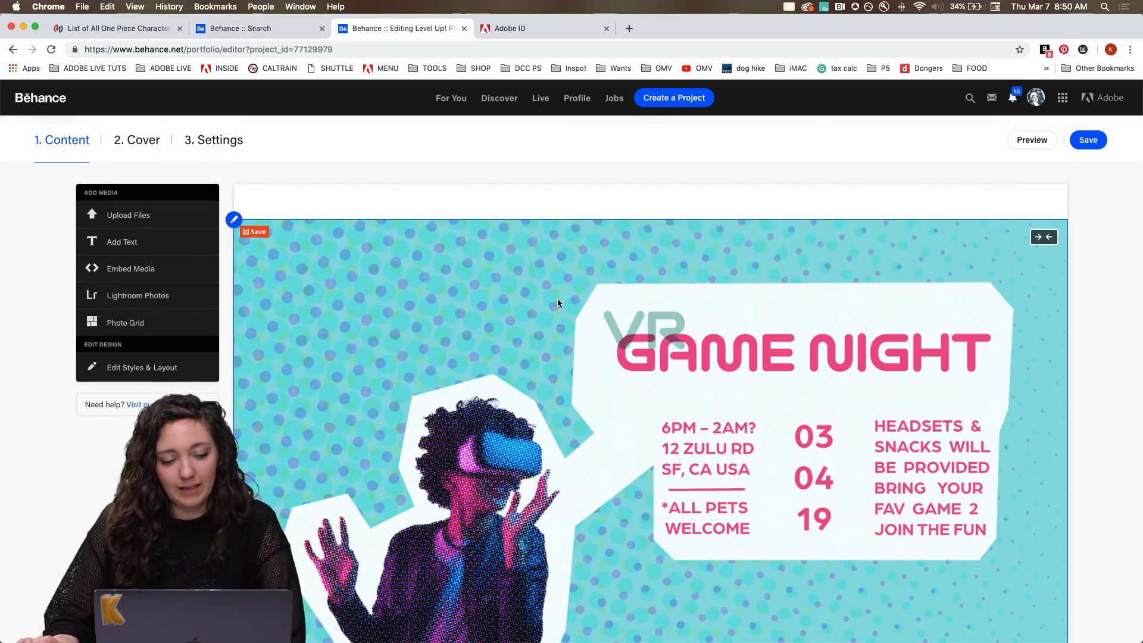
Start inserting an uploaded file below the "Day 2 - Futuristic Postcard" caption at the end of the project.
scroll(557, 303, "down", 3)
scroll(557, 303, "down", 10)
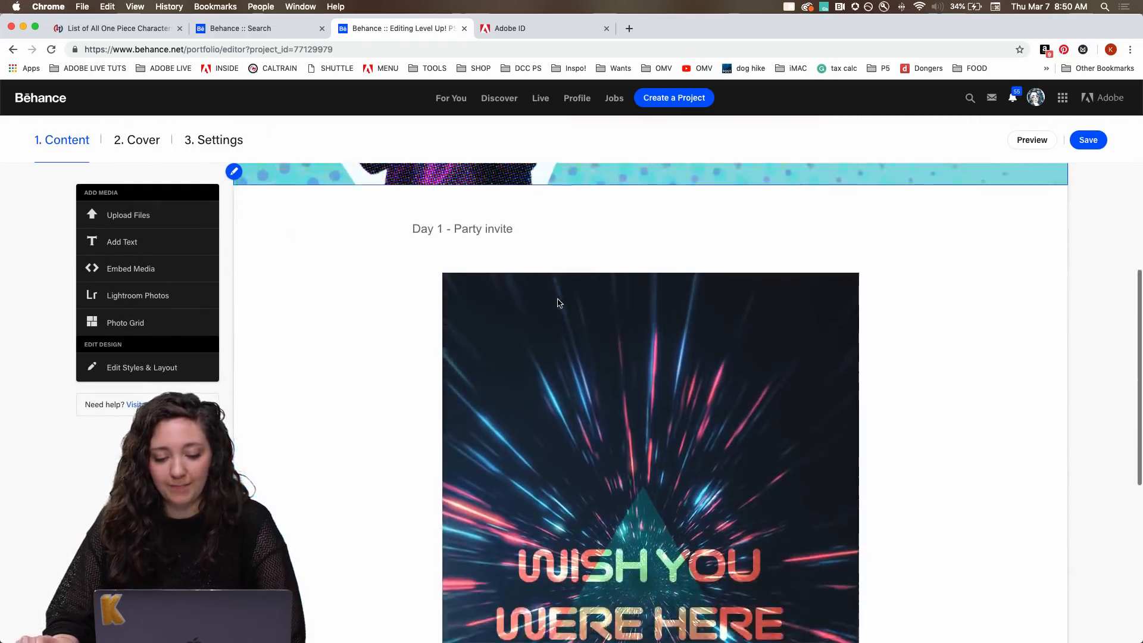
scroll(557, 303, "down", 2)
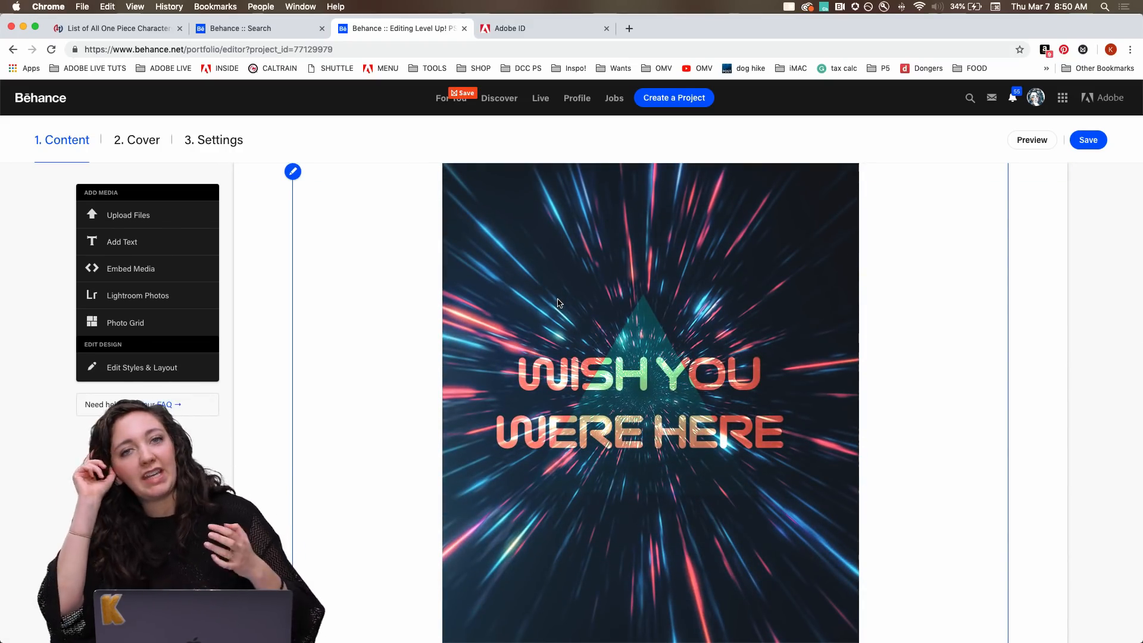
scroll(564, 274, "up", 5)
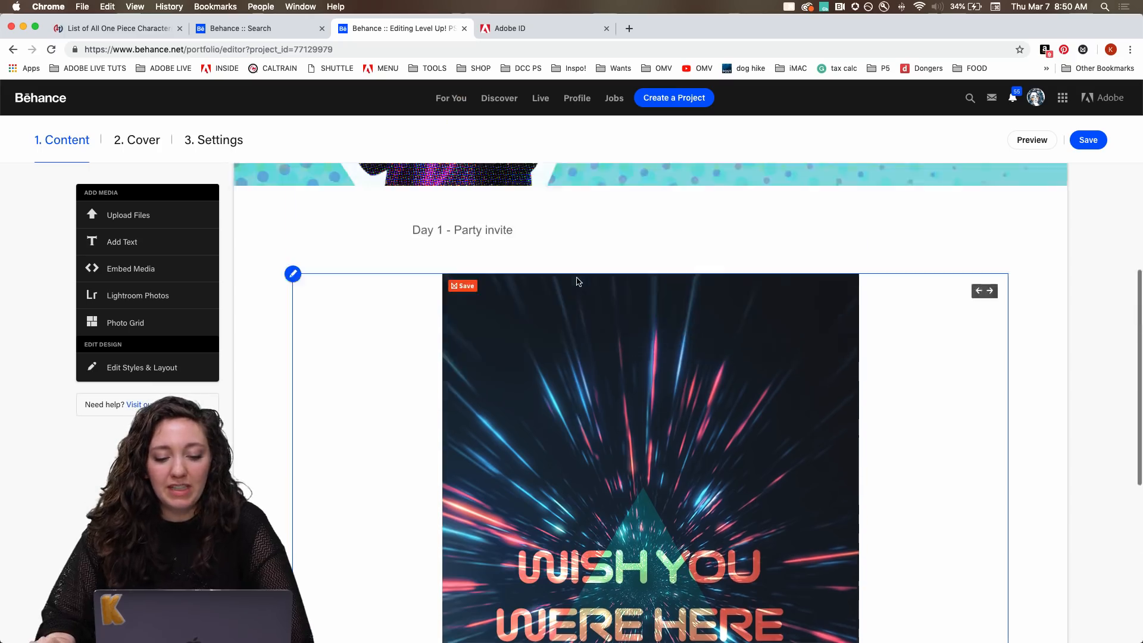
scroll(576, 282, "down", 8)
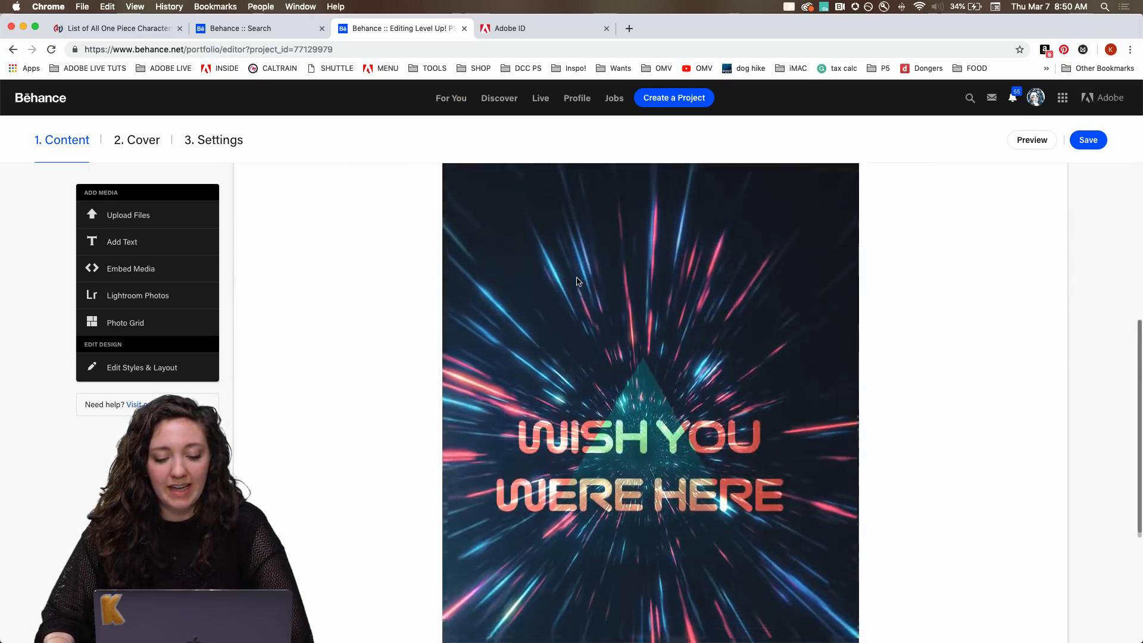
mouse_move(523, 534)
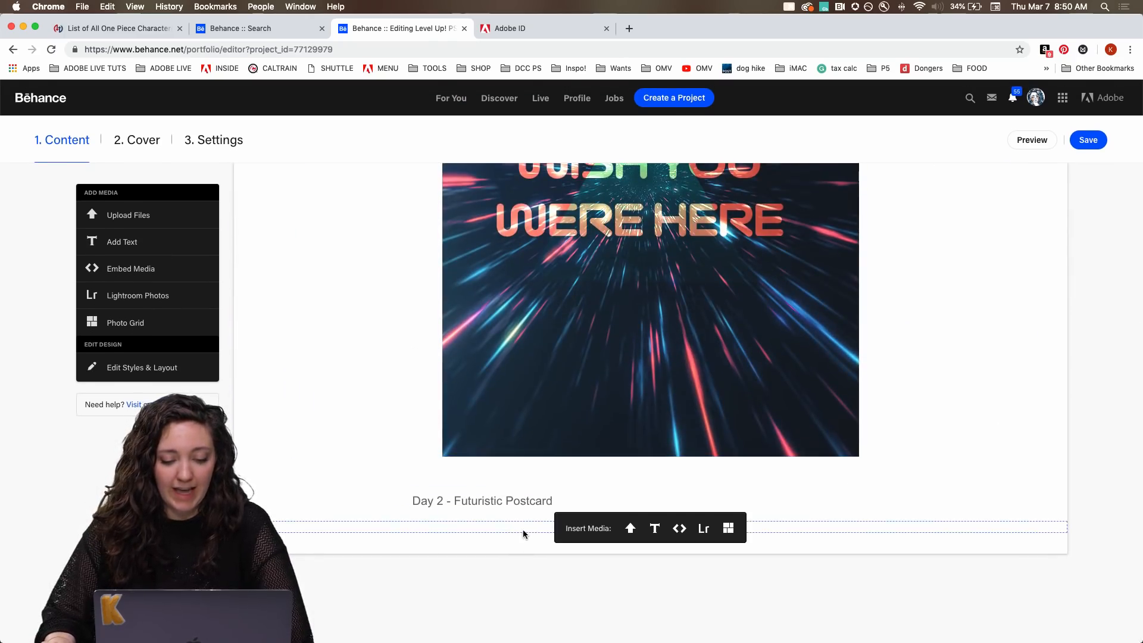
left_click(629, 529)
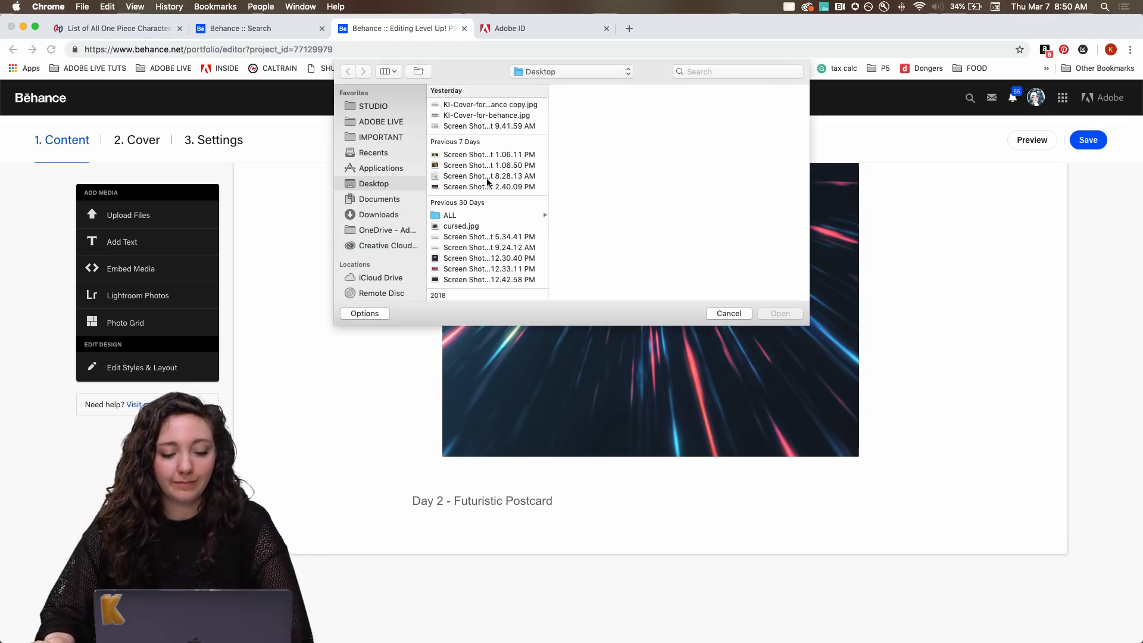
Upload day3_glitch.png from the DAY3 folder, found under ADOBE LIVE, DCC - PS, DCC 2019 and MARCH.
left_click(372, 122)
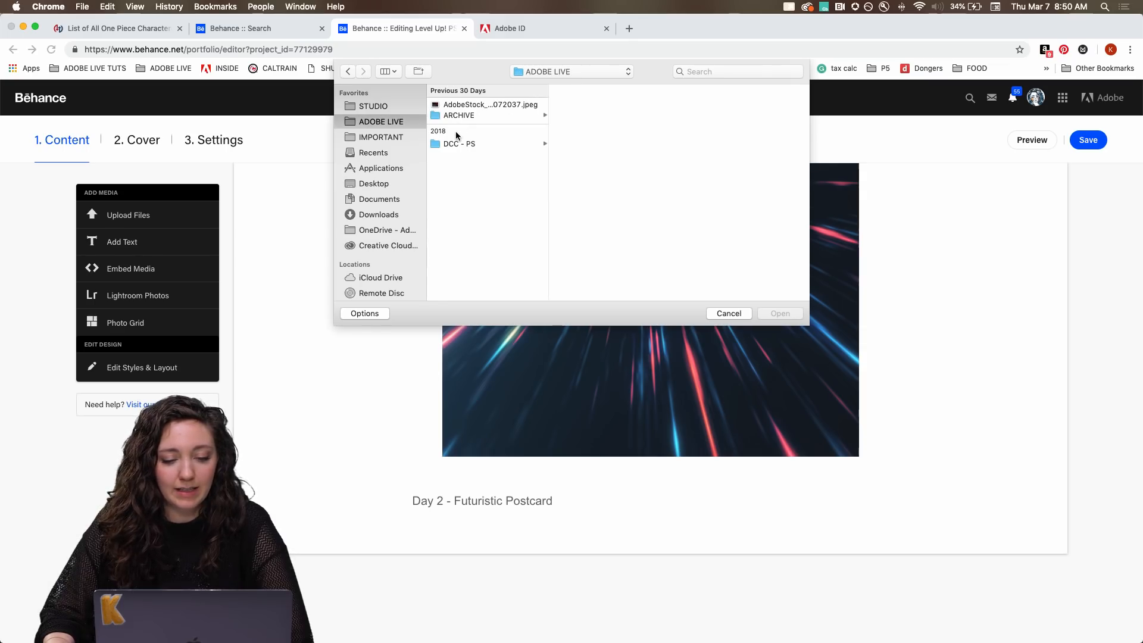
left_click(458, 144)
left_click(611, 115)
left_click(713, 115)
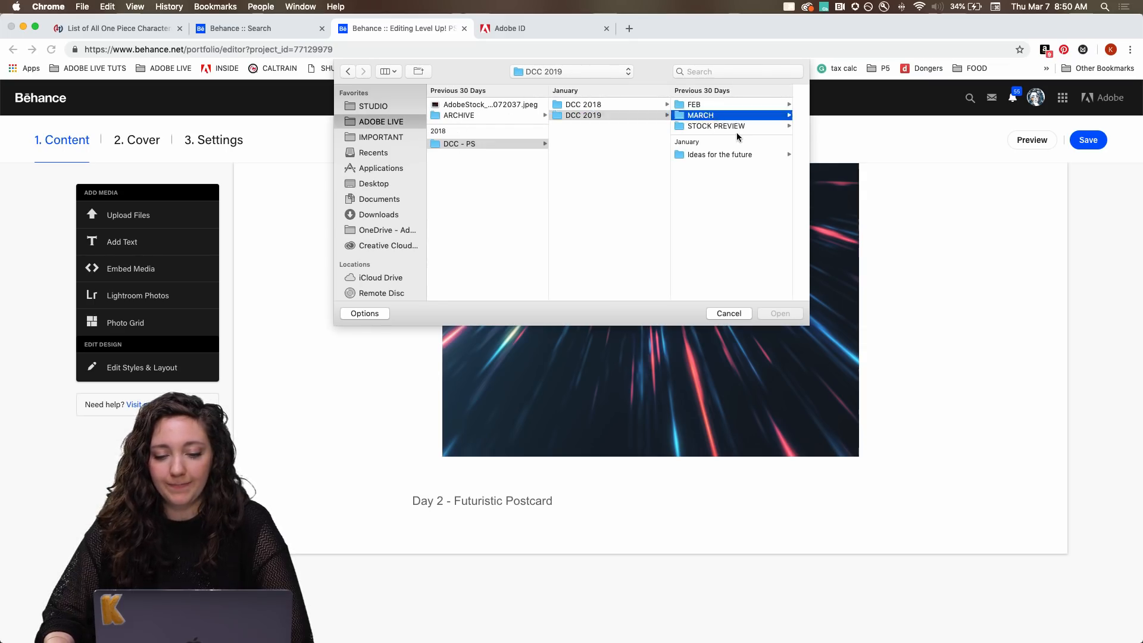
left_click(736, 117)
left_click(738, 105)
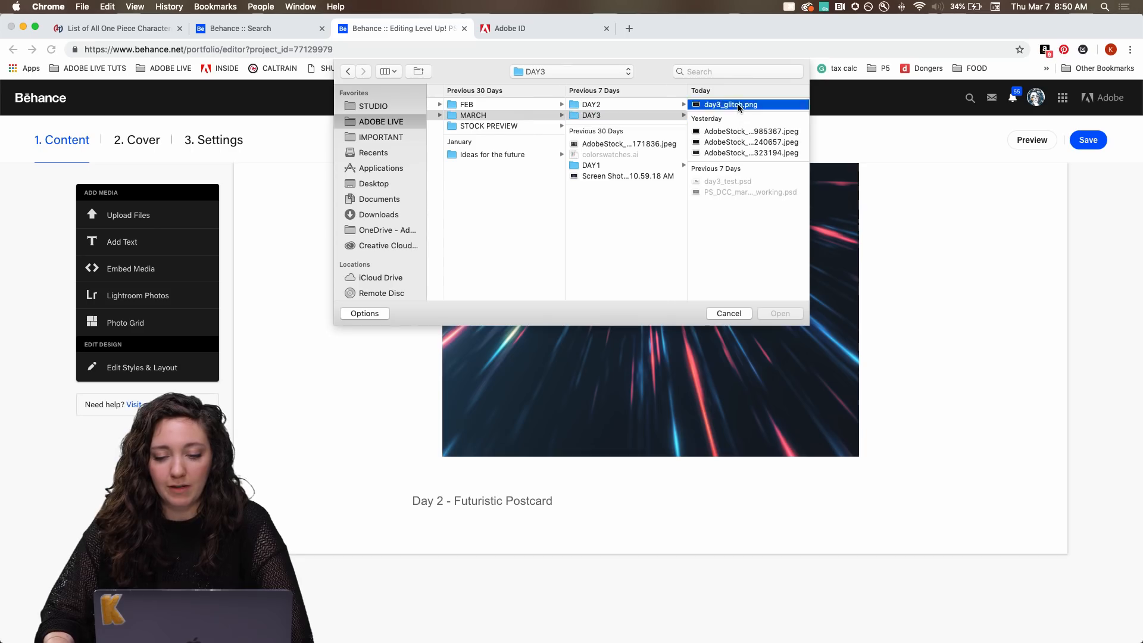
left_click(774, 313)
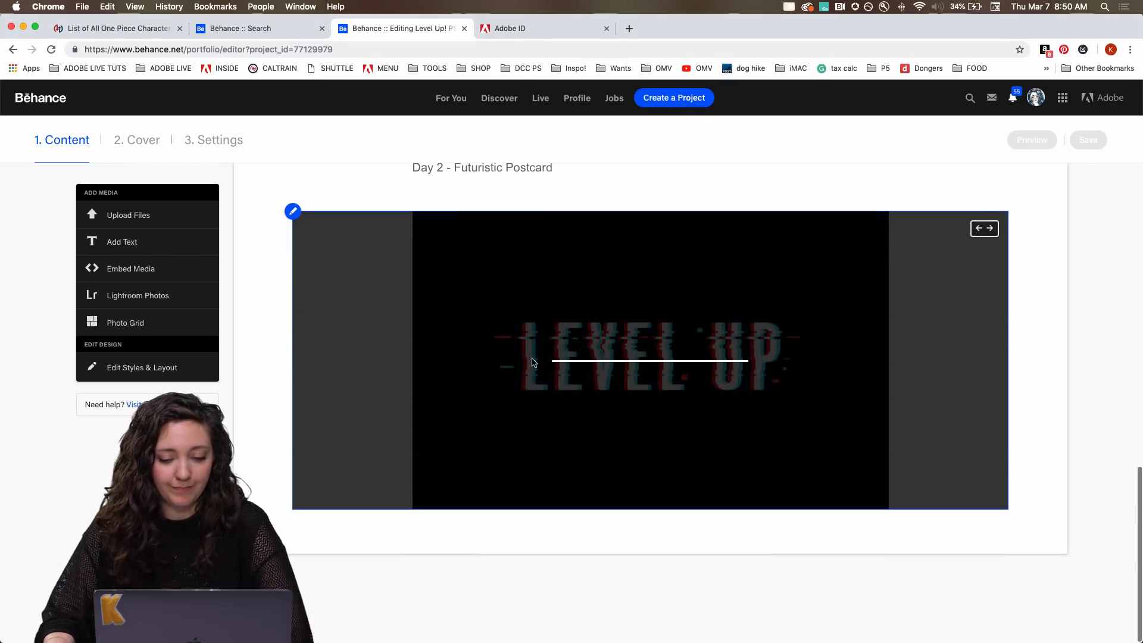
Add the caption "Day 3 - Level Up video game logo" below the uploaded logo image and save the project.
mouse_move(567, 521)
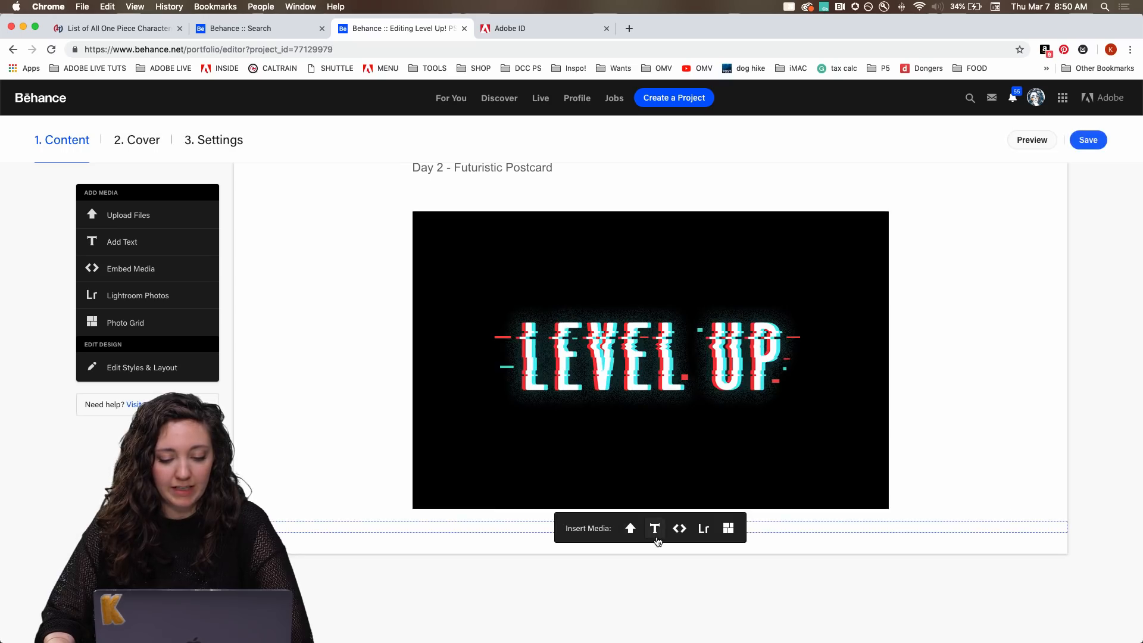
left_click(654, 528)
type("D")
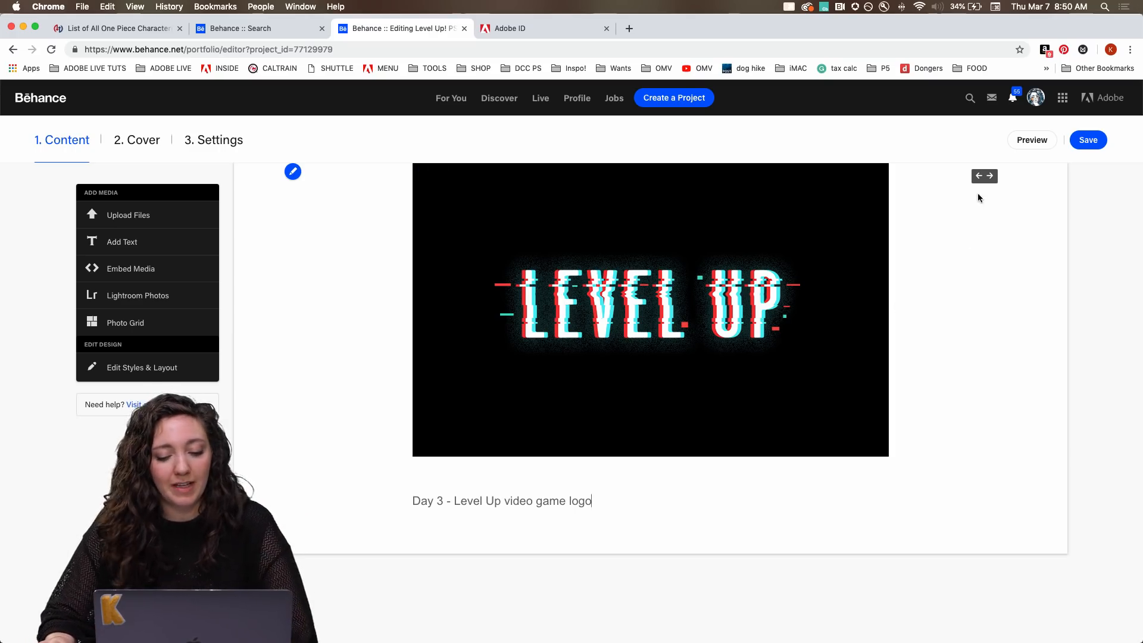
left_click(1086, 140)
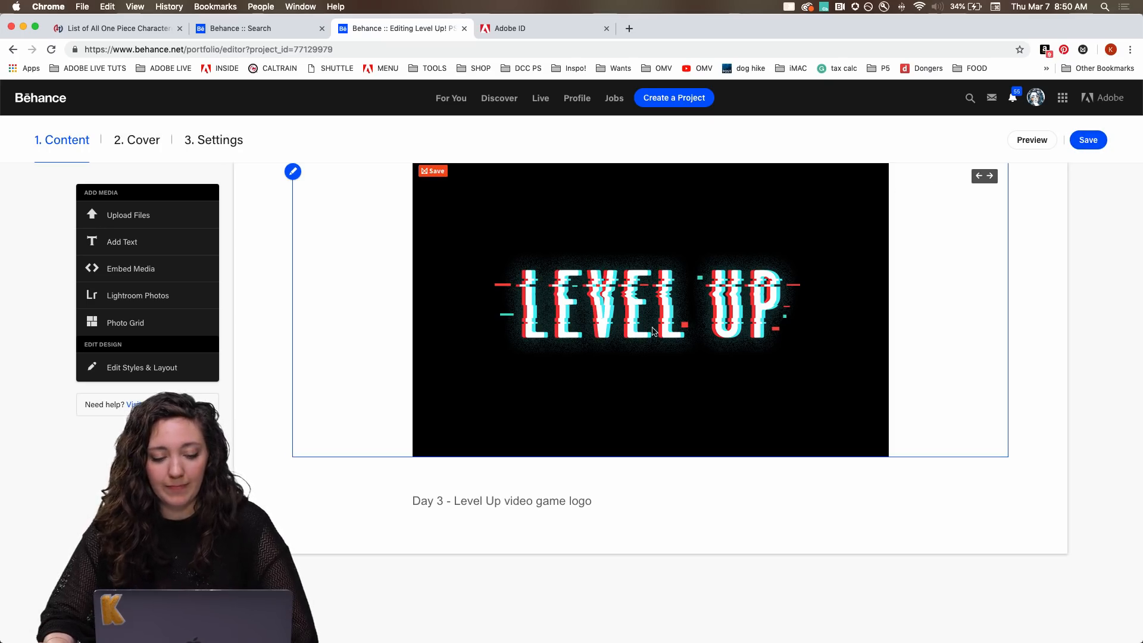
Check the project's discoverability settings for the PSDAILYCHALLENGE keyword and save the settings.
left_click(208, 140)
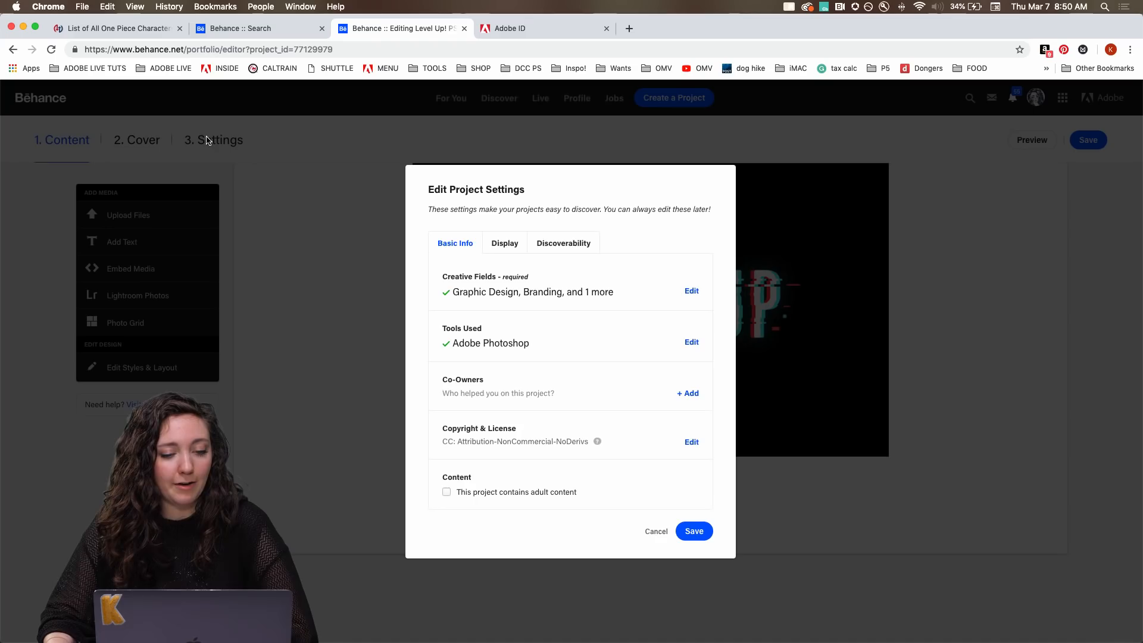
left_click(557, 245)
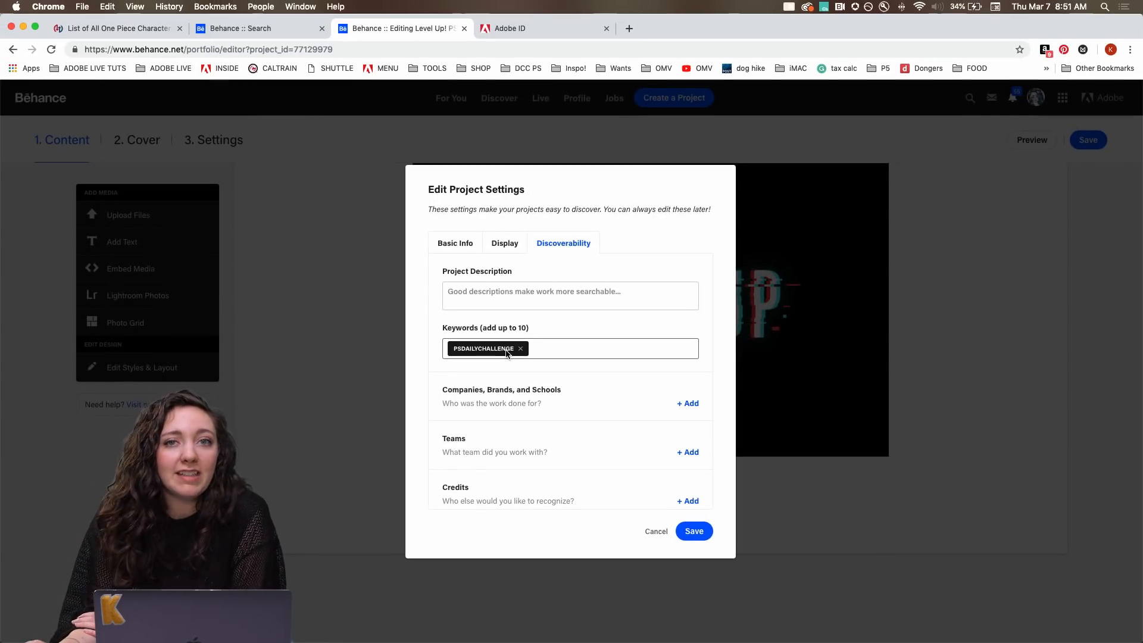
left_click(701, 534)
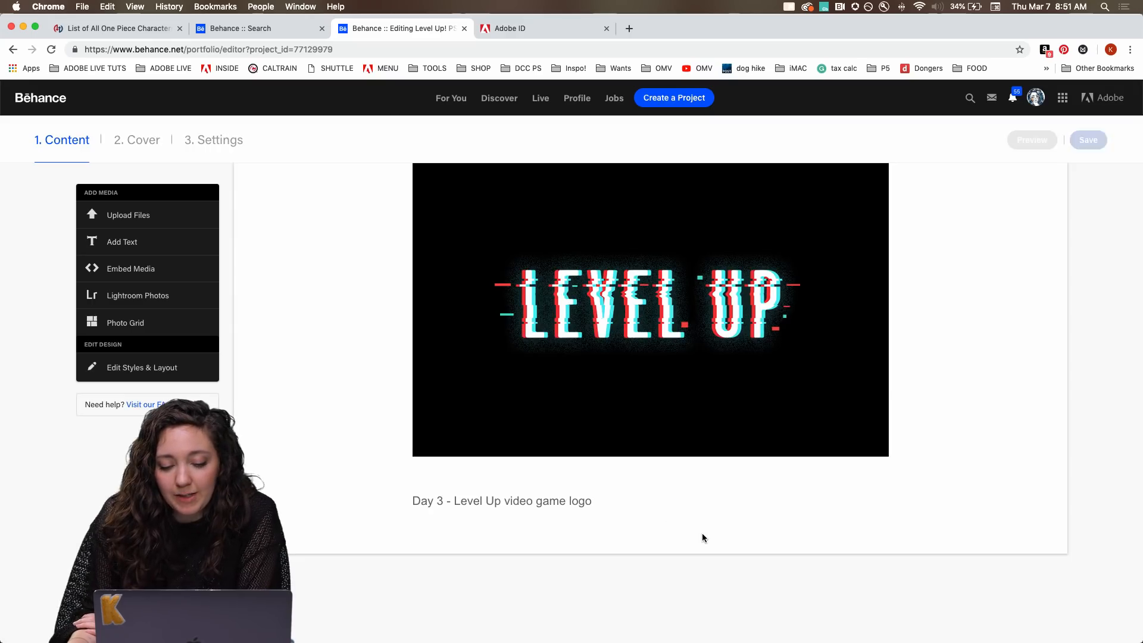
Return to the Behance search for PSDAILYCHALLENGE and sort the projects by Most Recent.
left_click(250, 31)
scroll(326, 181, "up", 2)
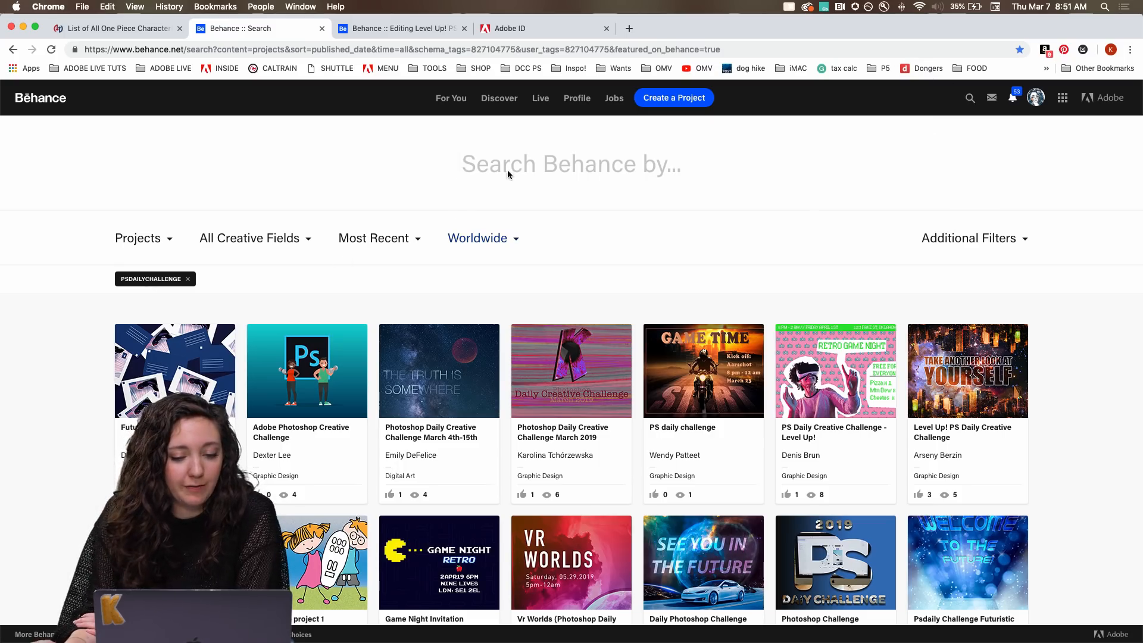
left_click(592, 164)
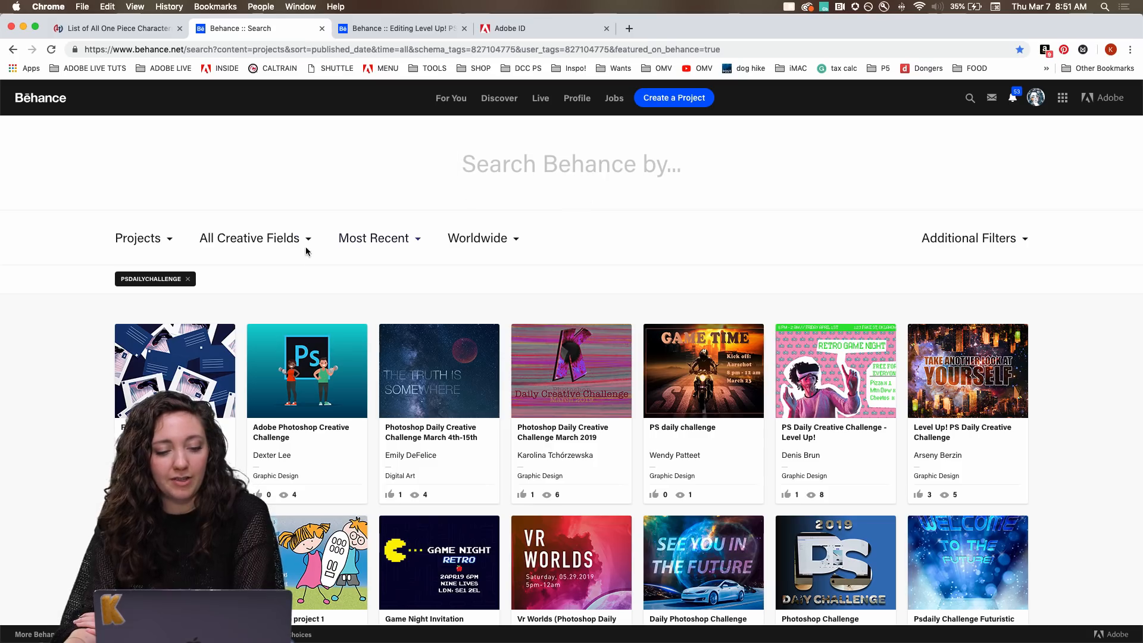
left_click(375, 244)
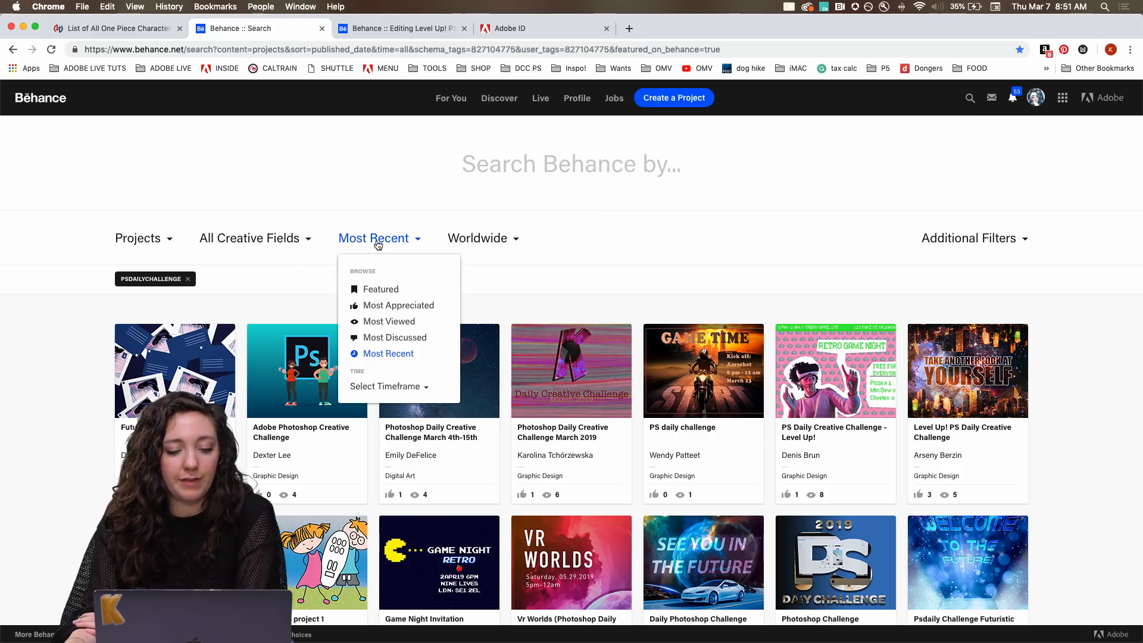
left_click(396, 355)
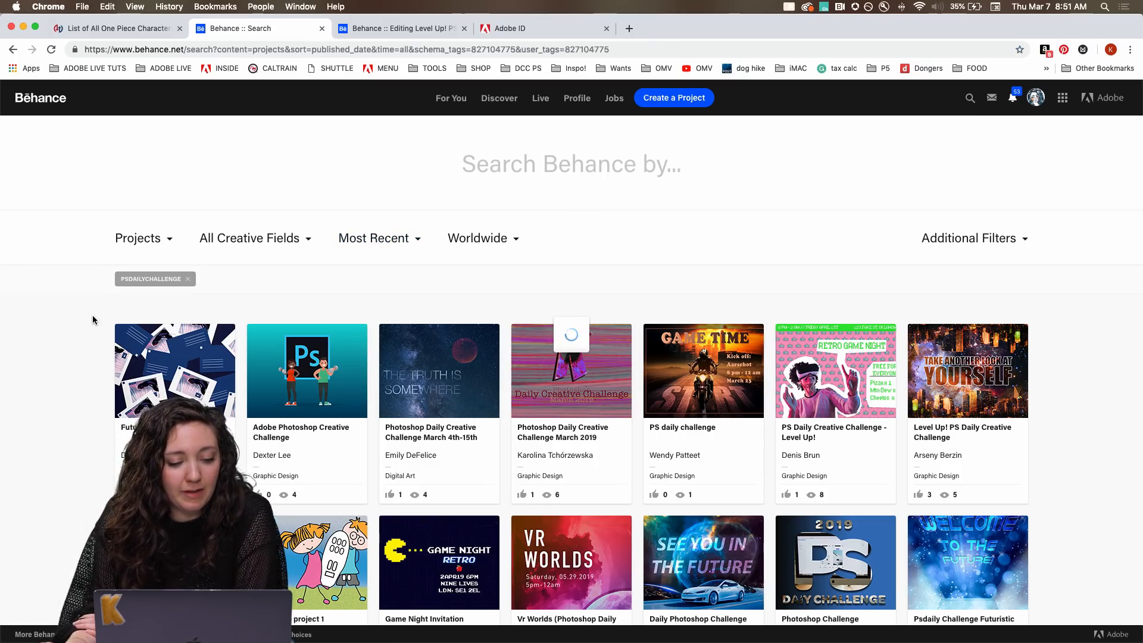
Browse the recent challenge projects and open the "50th Anniversary" Level UP! PS Daily Creative Challenge project in a separate tab.
scroll(159, 305, "down", 4)
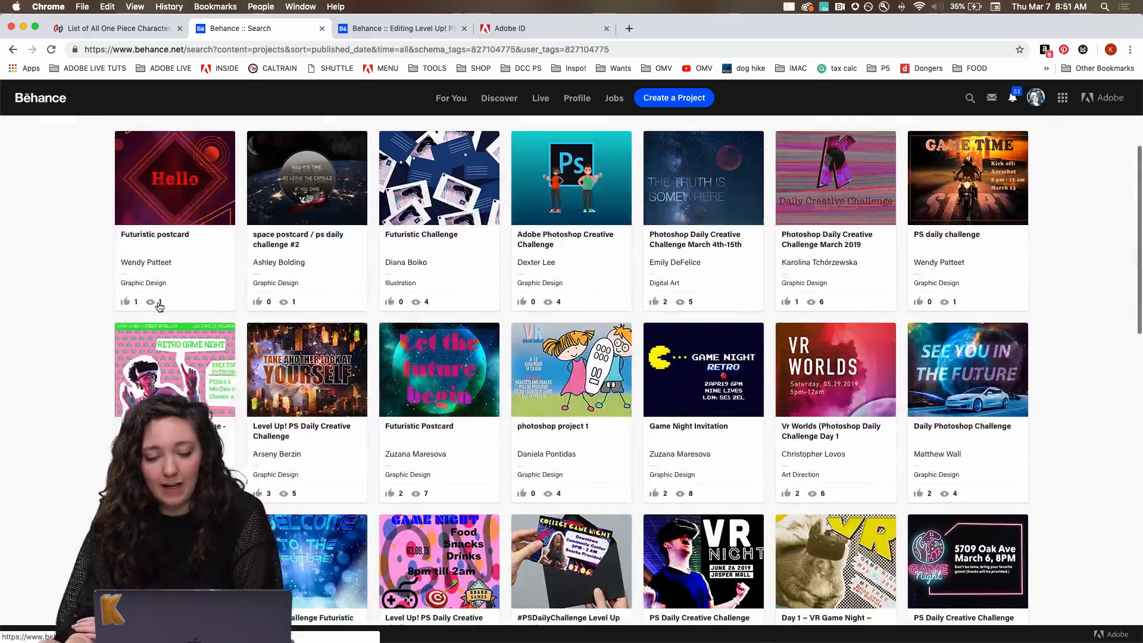
scroll(158, 305, "down", 7)
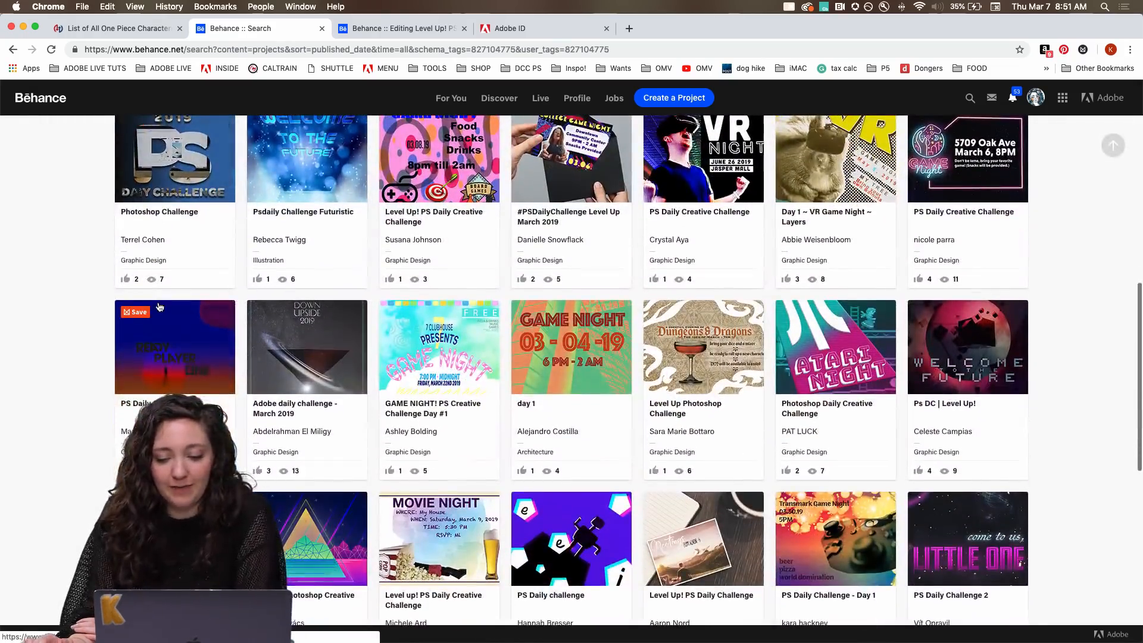
scroll(159, 307, "up", 1)
scroll(159, 306, "down", 5)
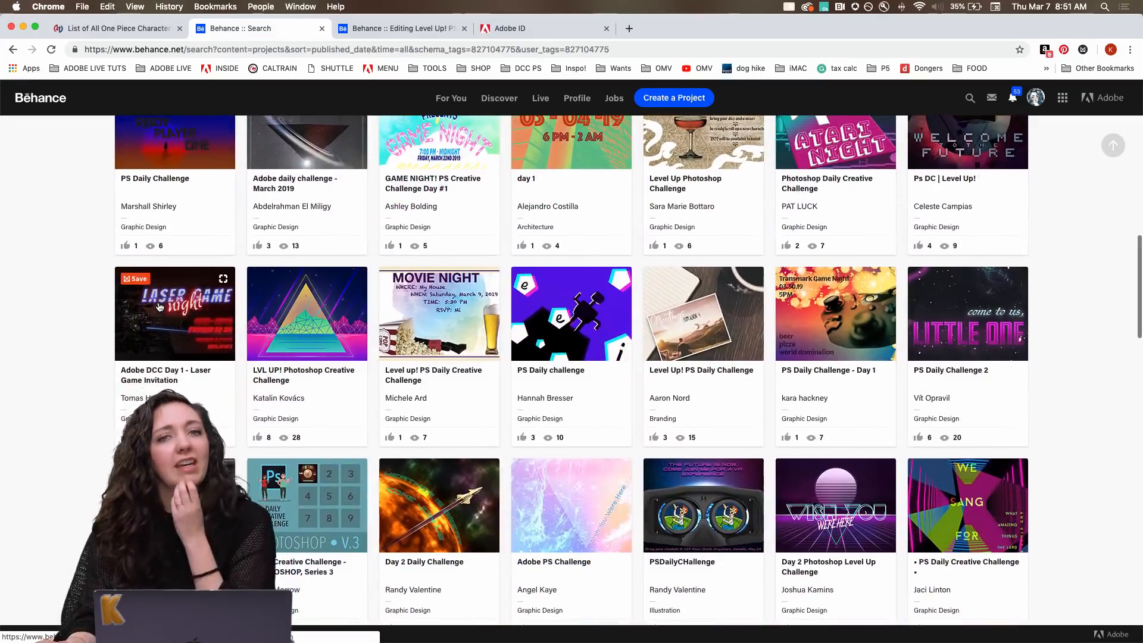
scroll(159, 307, "down", 3)
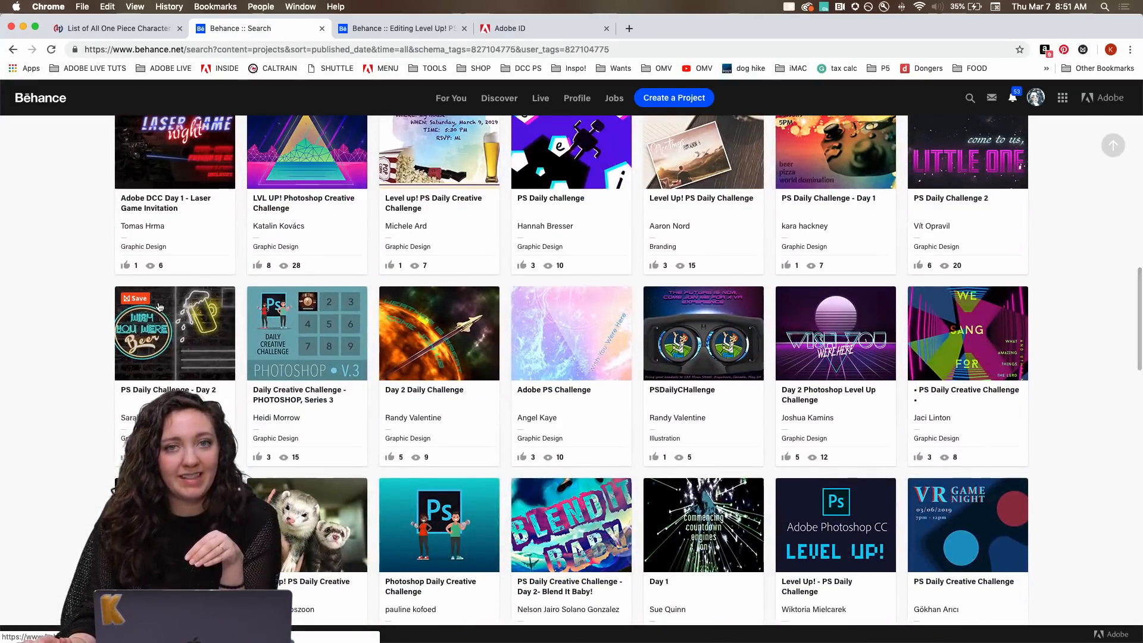
scroll(159, 307, "down", 2)
scroll(159, 307, "down", 3)
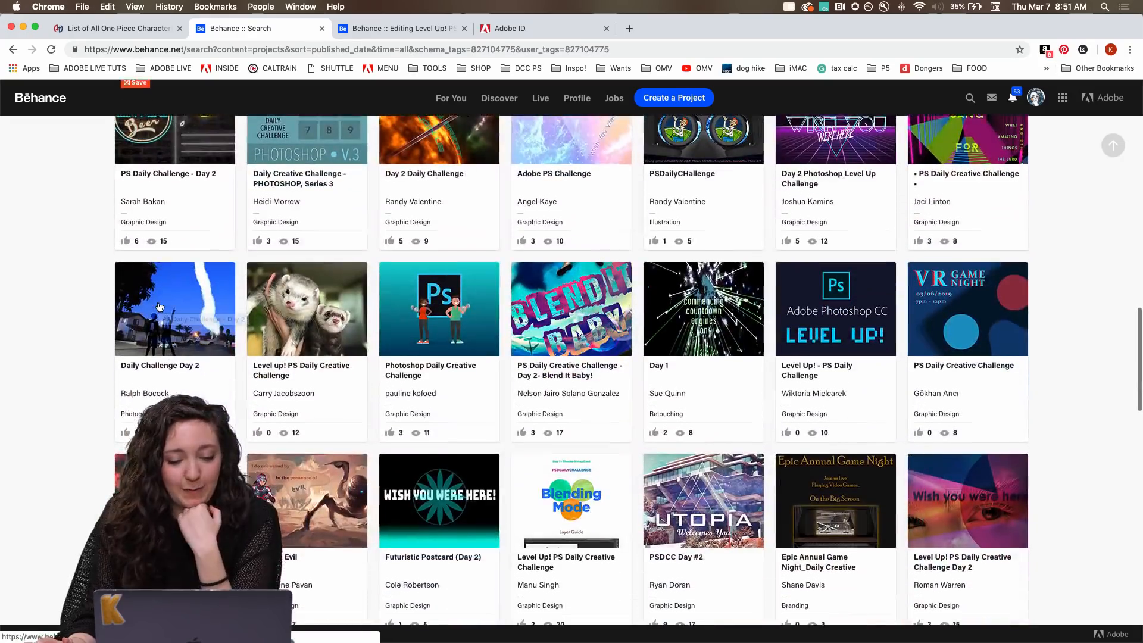
scroll(159, 307, "down", 5)
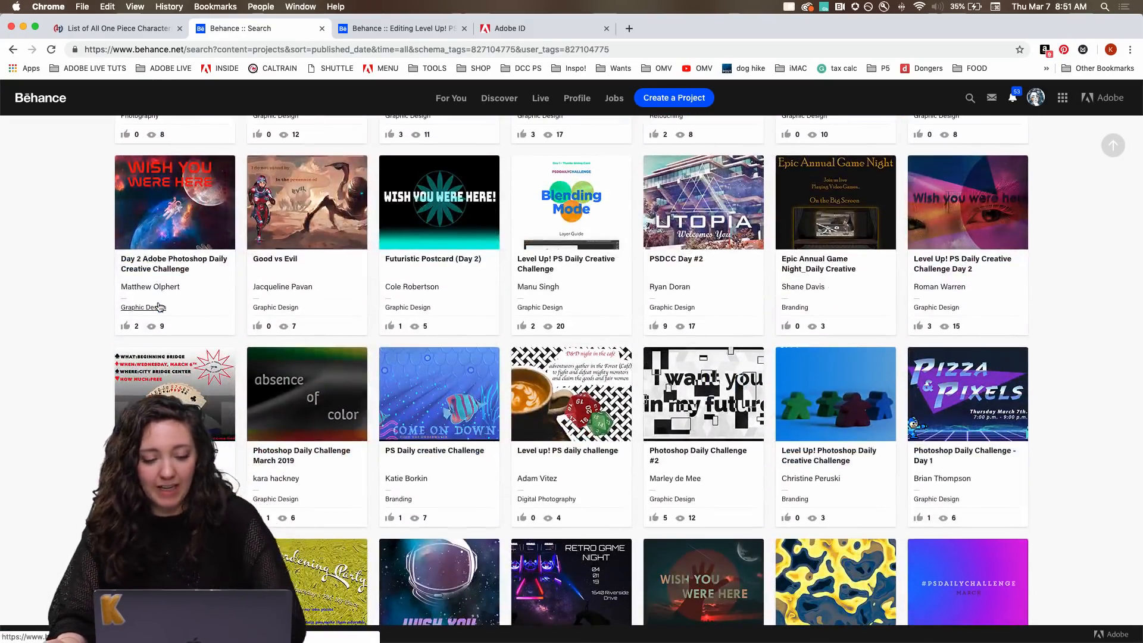
scroll(159, 307, "down", 6)
scroll(159, 307, "down", 3)
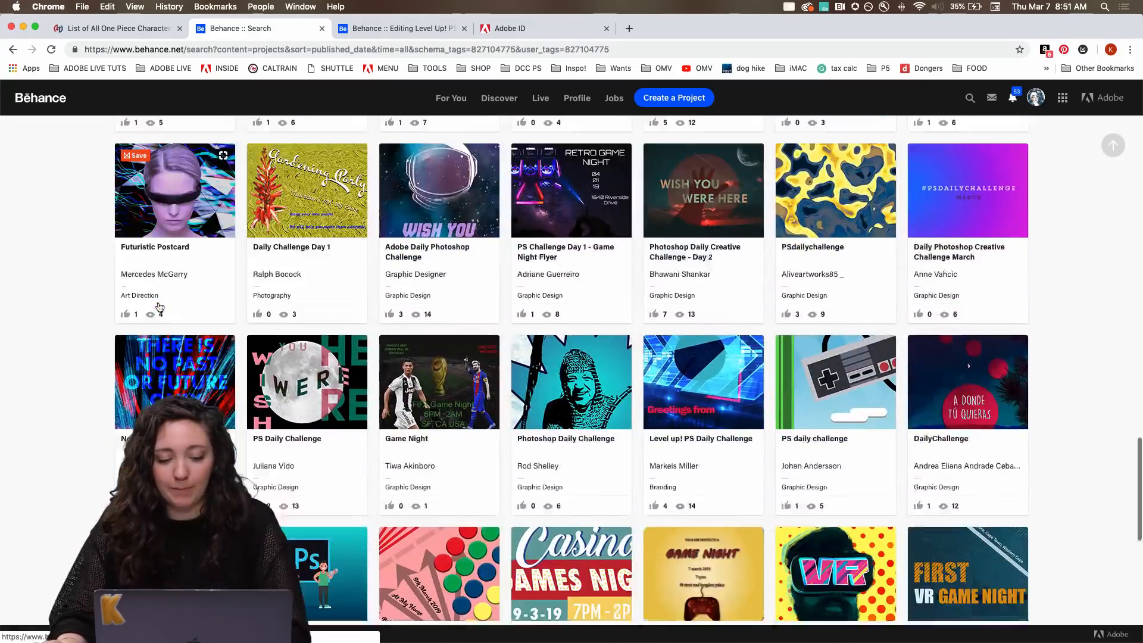
scroll(159, 306, "down", 2)
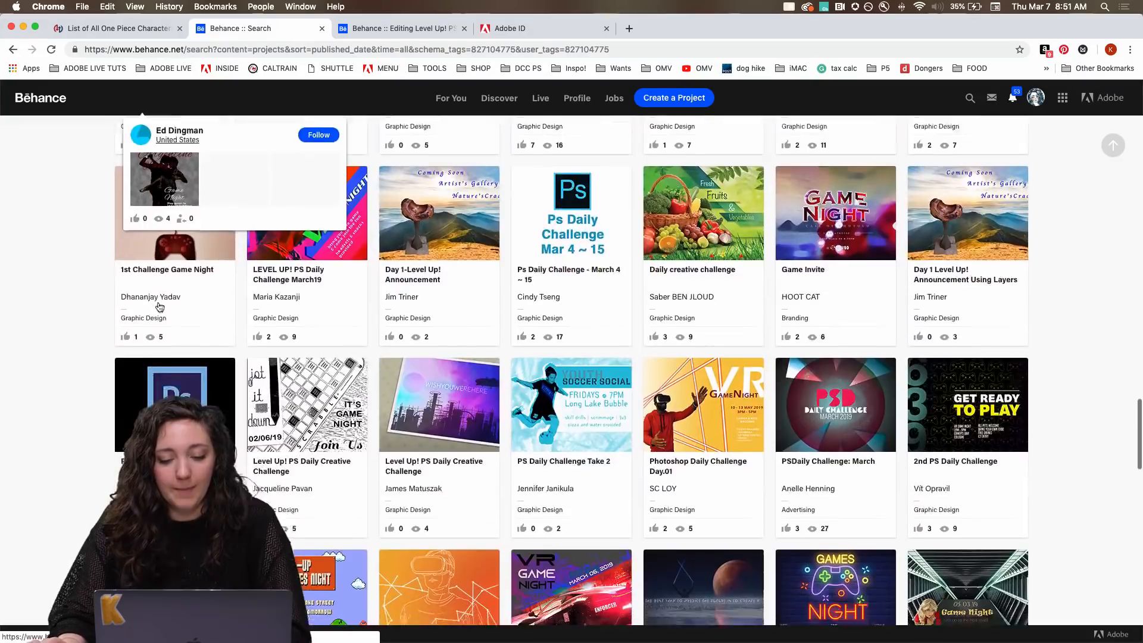
scroll(160, 307, "down", 4)
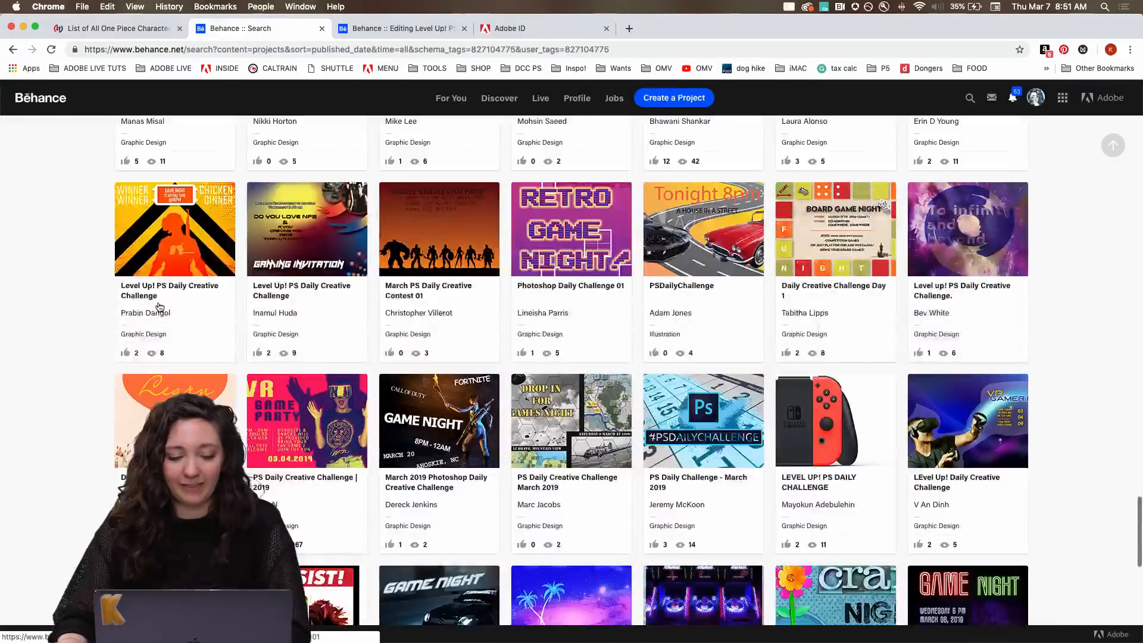
scroll(160, 306, "down", 5)
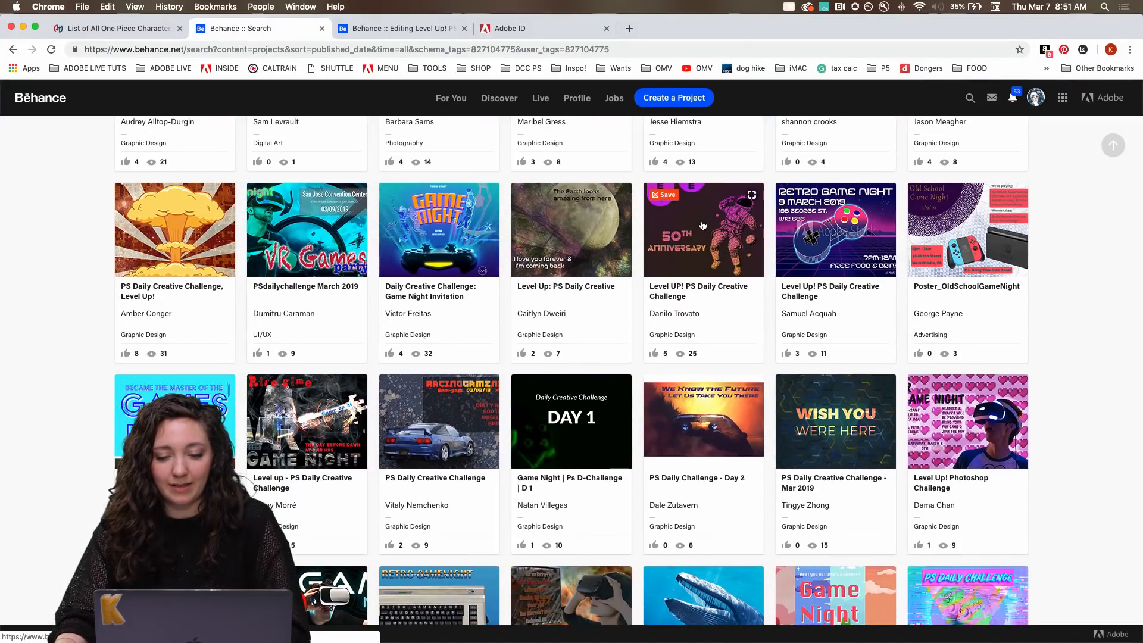
left_click(702, 225, "super")
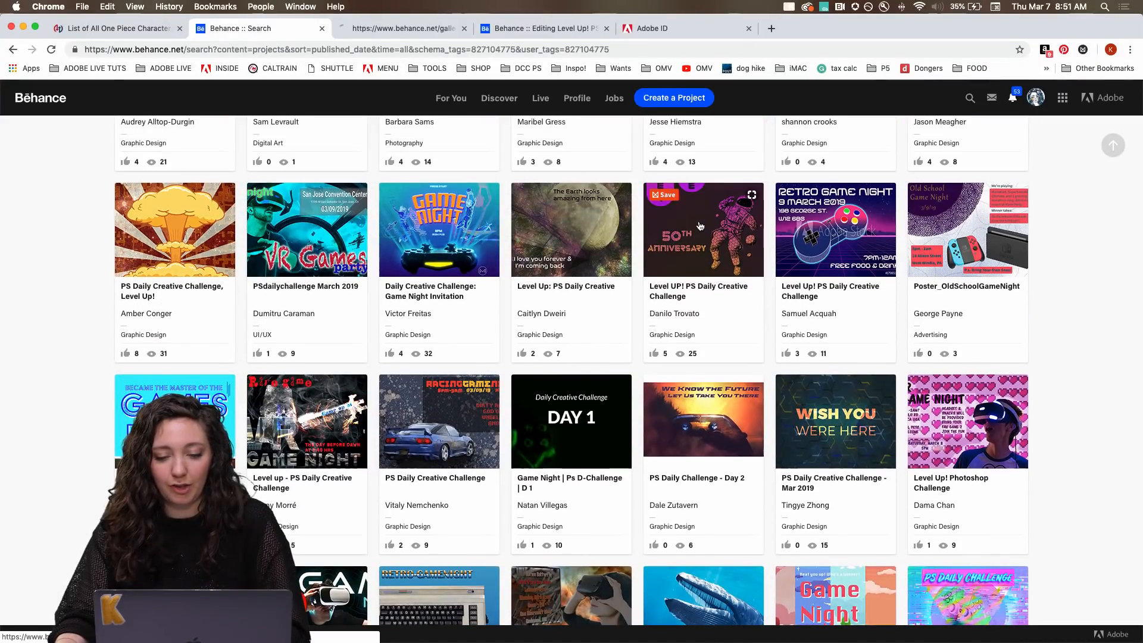
scroll(585, 268, "down", 1)
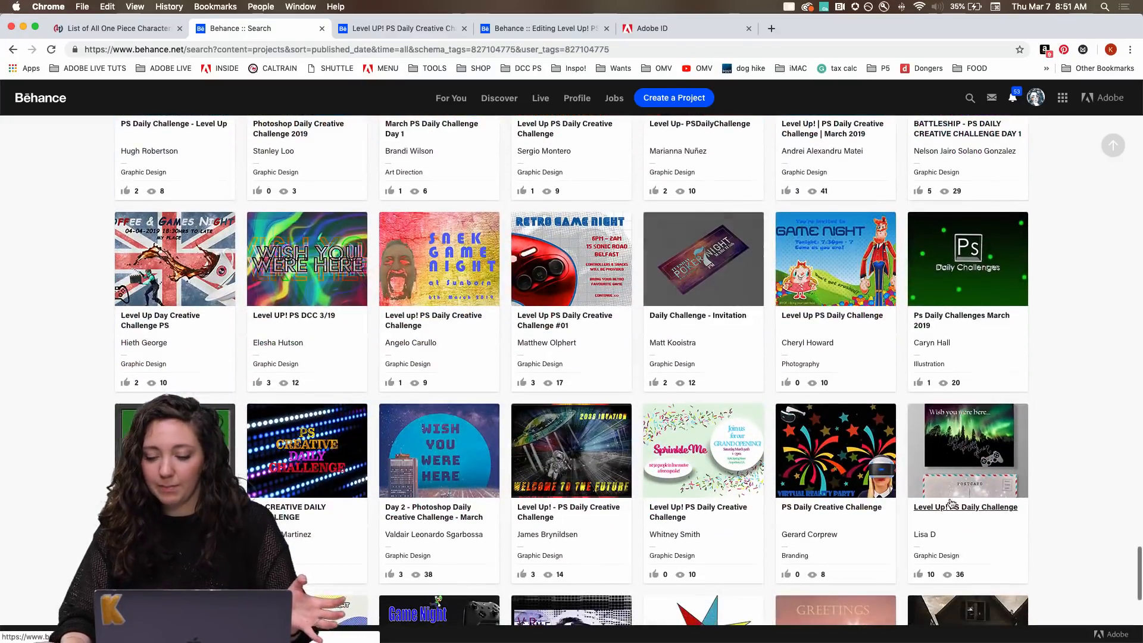
Browse the recent challenge projects and open "Futuristic Postcard (Day 2)" and "Level Up! - PS Daily Challenge" in separate tabs.
scroll(1124, 416, "up", 10)
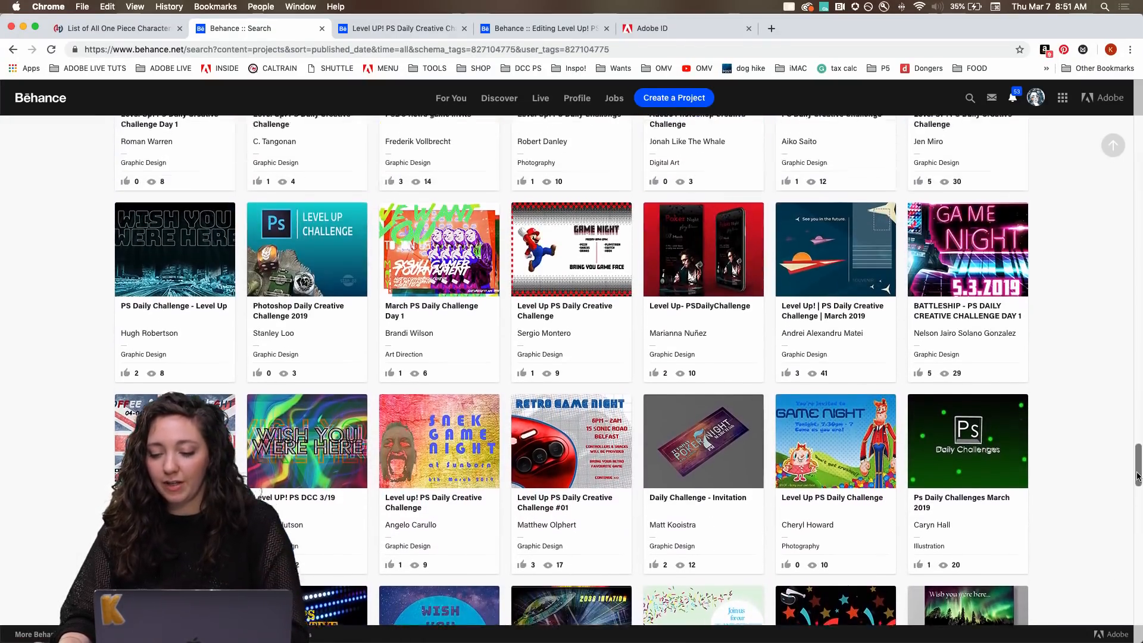
scroll(1107, 340, "up", 10)
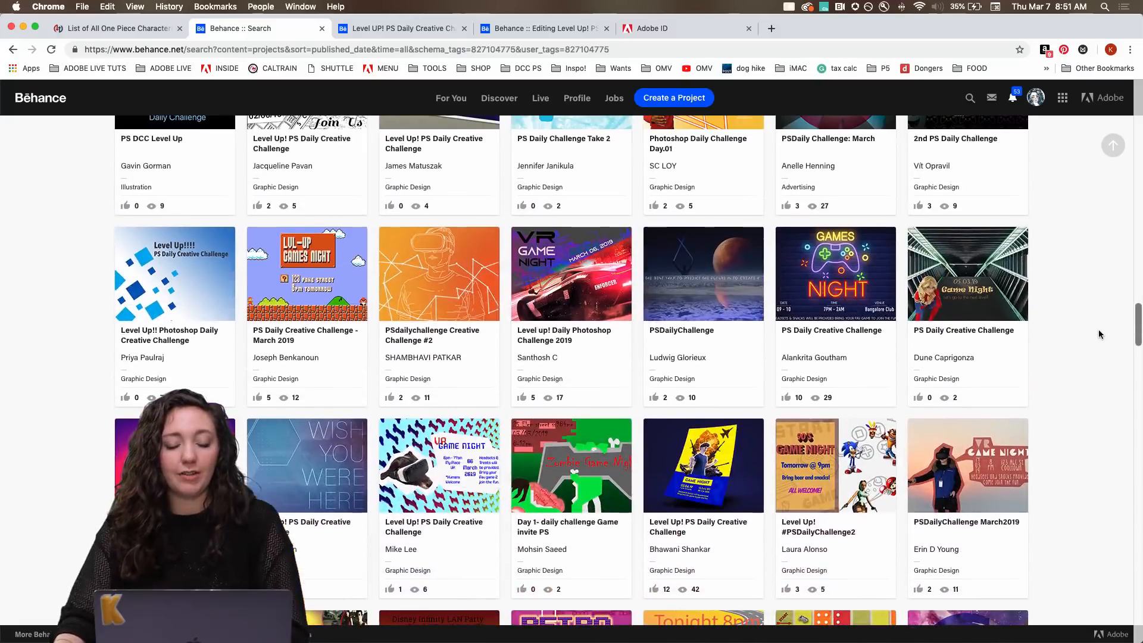
scroll(1100, 250, "up", 10)
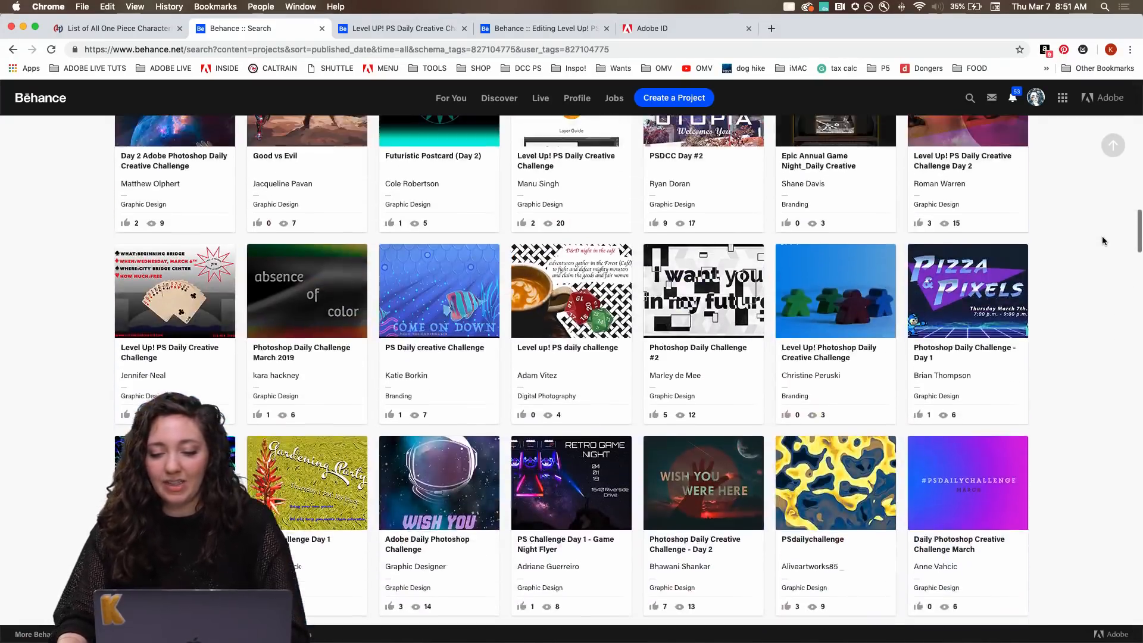
scroll(1106, 208, "down", 1)
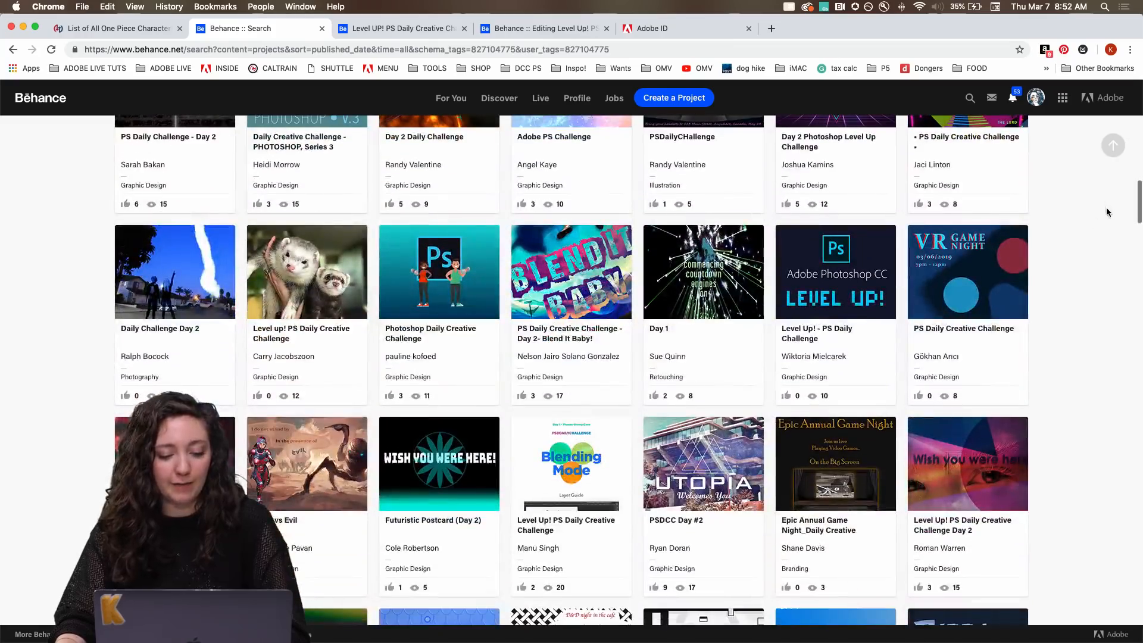
left_click(447, 462, "super")
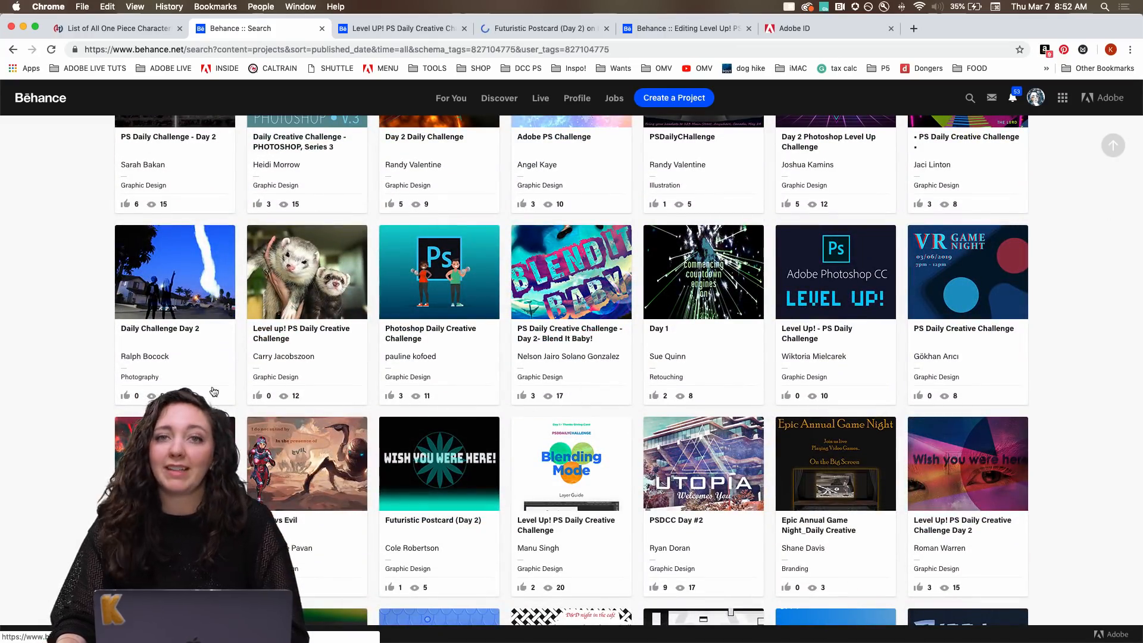
scroll(88, 355, "up", 5)
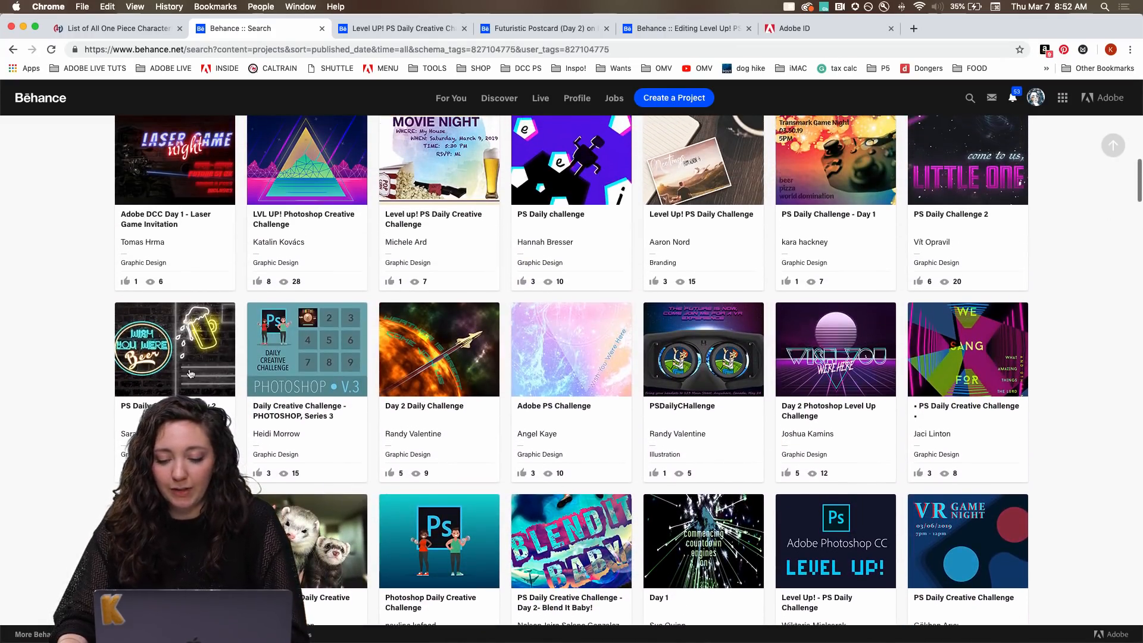
left_click(870, 548, "super")
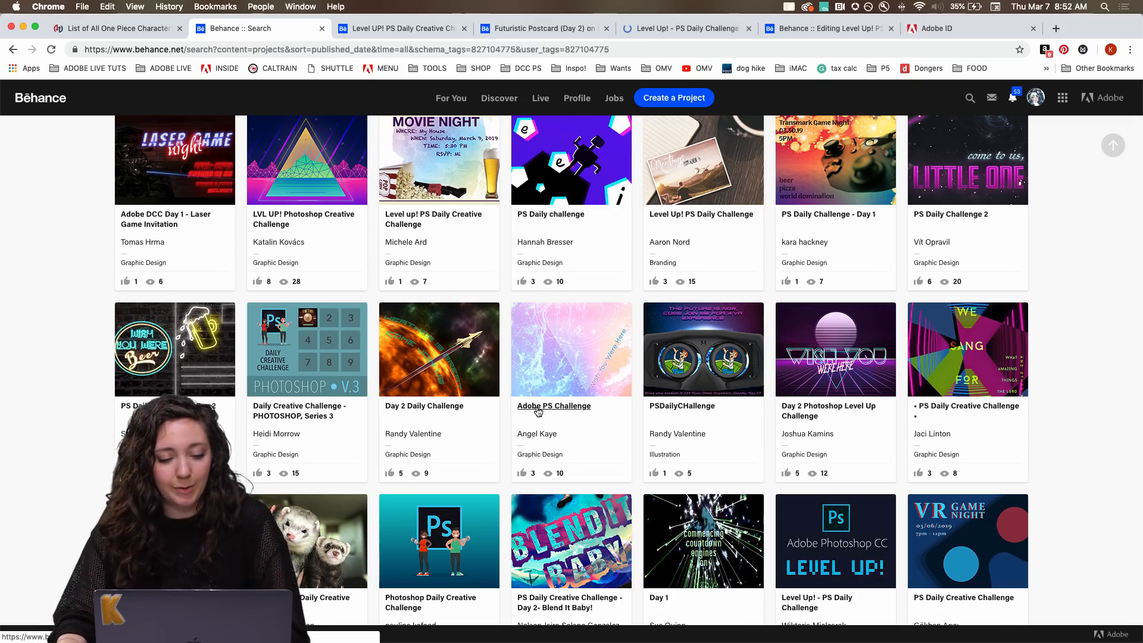
Open "Ps DC | Level Up!", the "Let the future begin" Futuristic Postcard and the "Hello" Futuristic postcard in separate tabs.
scroll(538, 410, "up", 4)
scroll(536, 410, "up", 4)
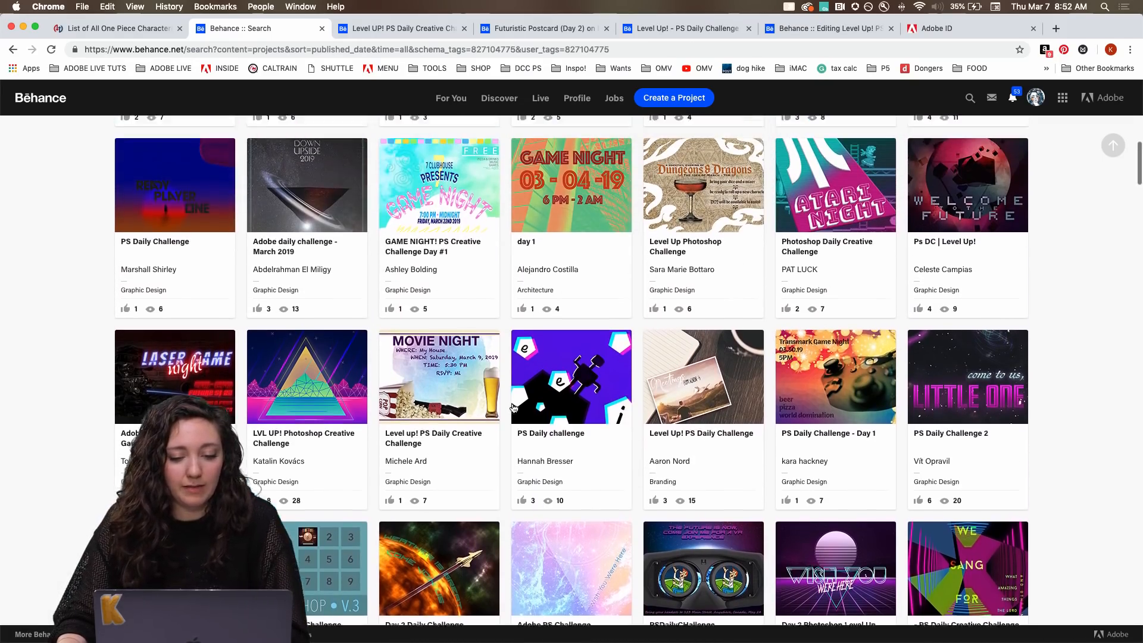
scroll(514, 408, "up", 3)
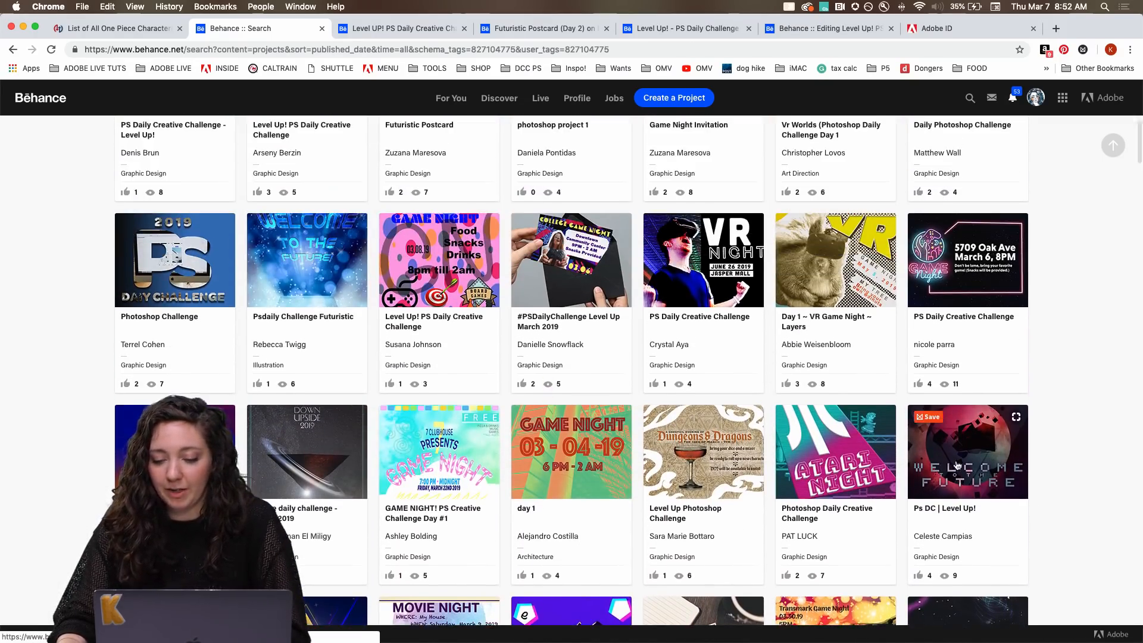
left_click(950, 458, "super")
scroll(613, 338, "up", 5)
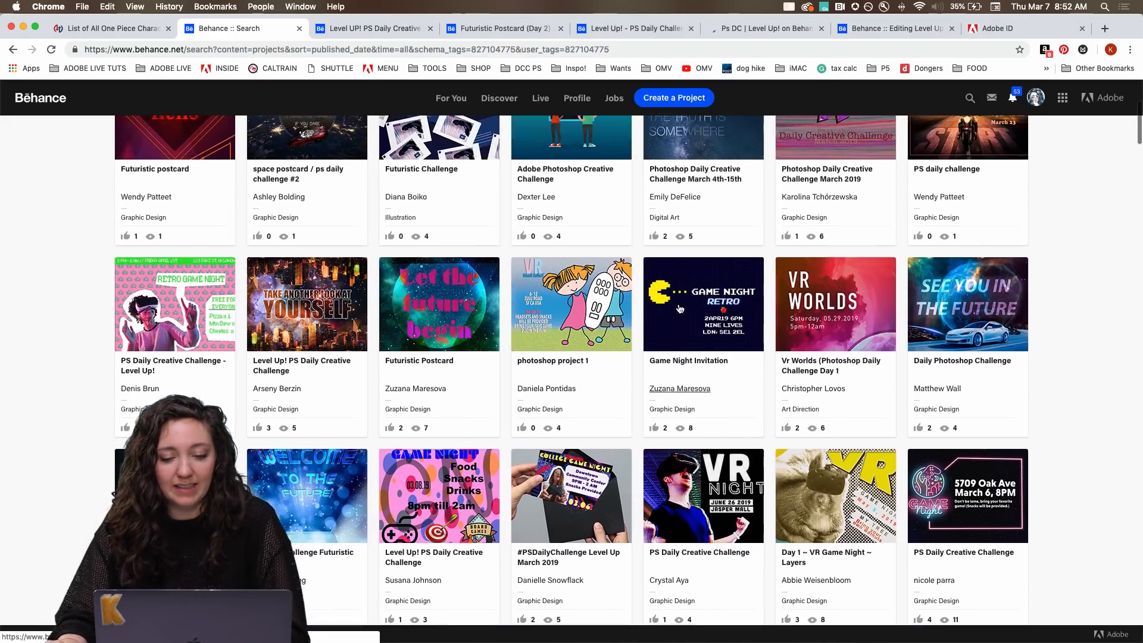
left_click(396, 293, "super")
scroll(439, 319, "up", 3)
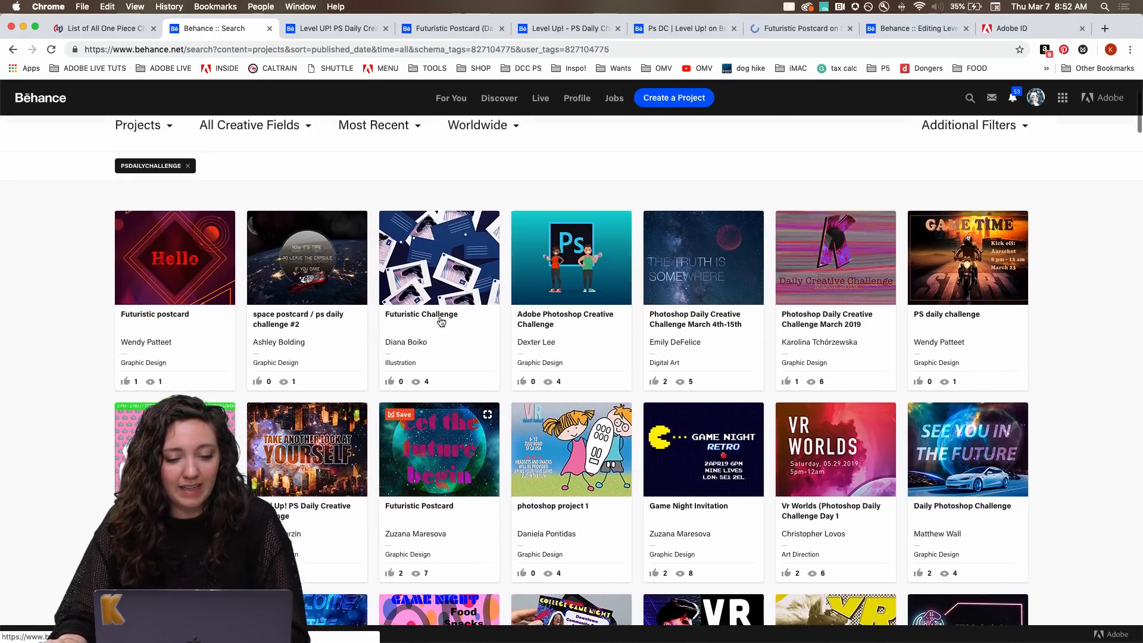
left_click(176, 271, "super")
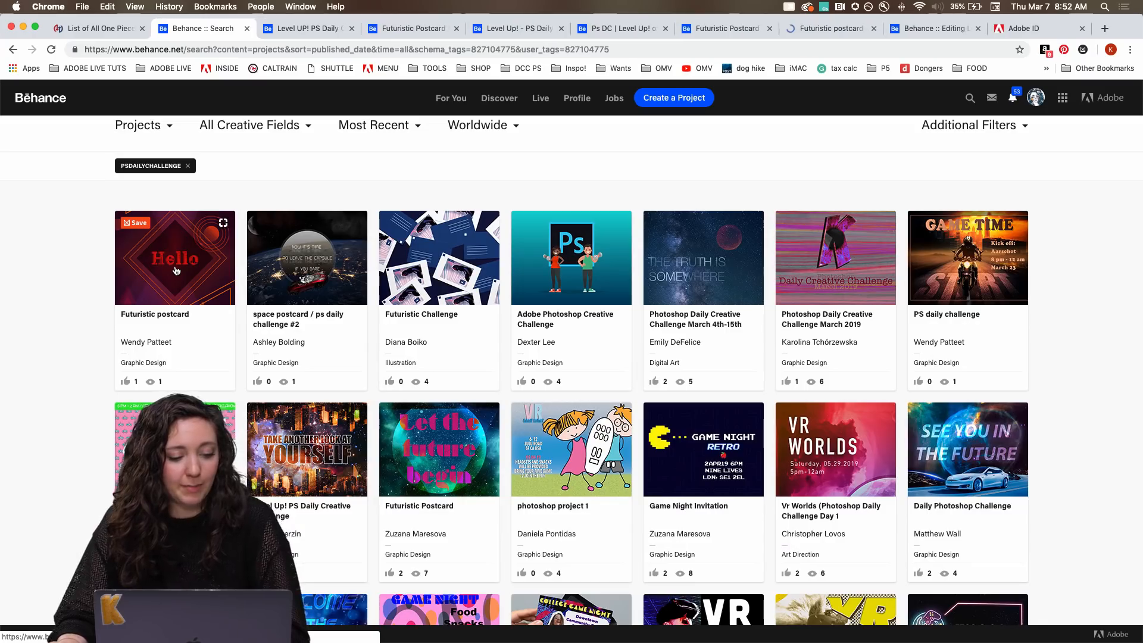
View the "Level UP! PS Daily Creative Challenge" project's Game Night invite enlarged and advance to its 50th Anniversary poster.
key("ctrl+Tab")
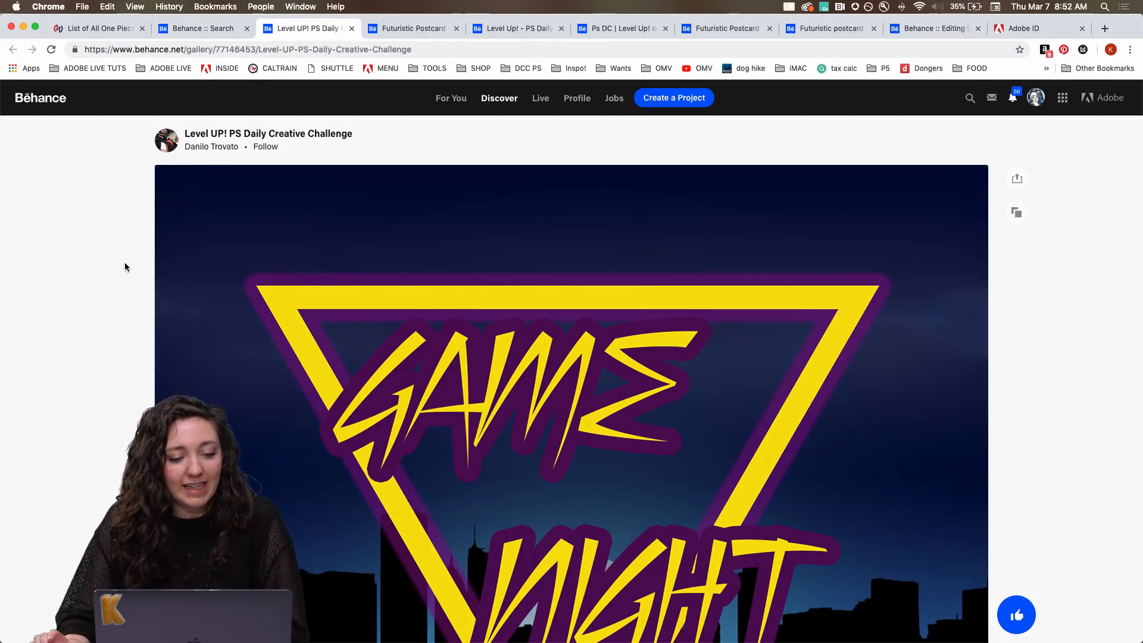
scroll(125, 264, "down", 5)
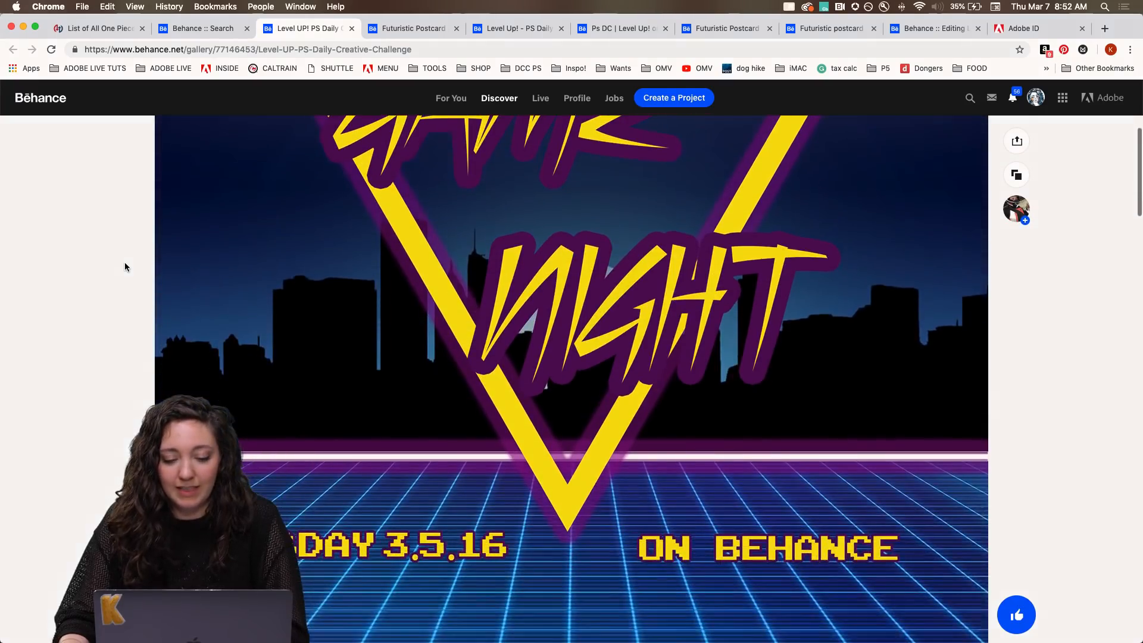
scroll(125, 266, "down", 5)
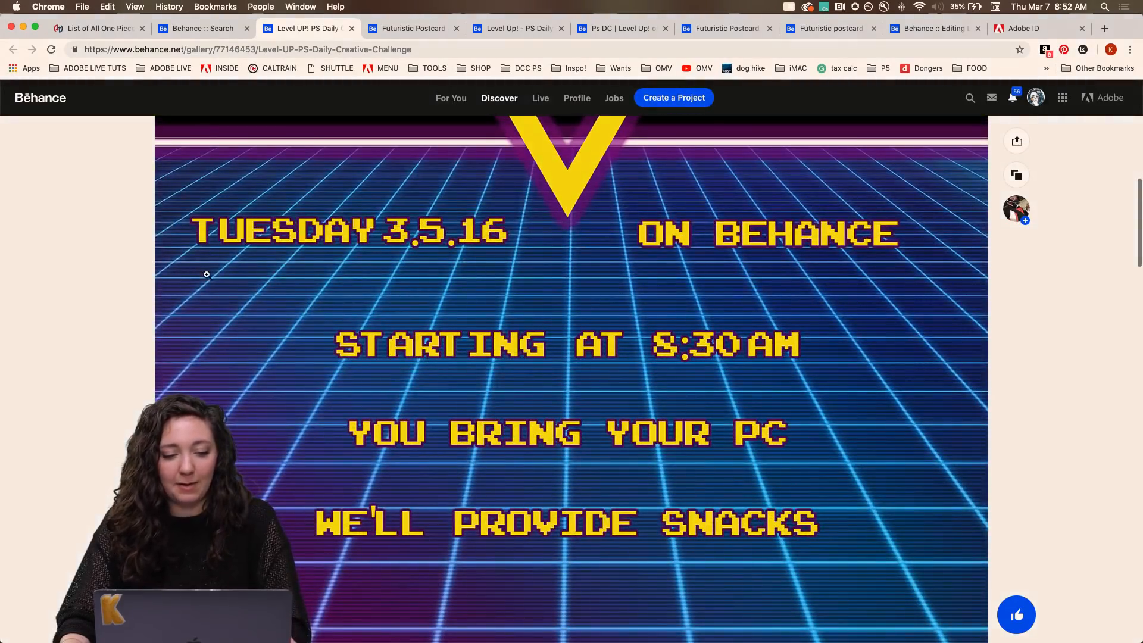
left_click(206, 274)
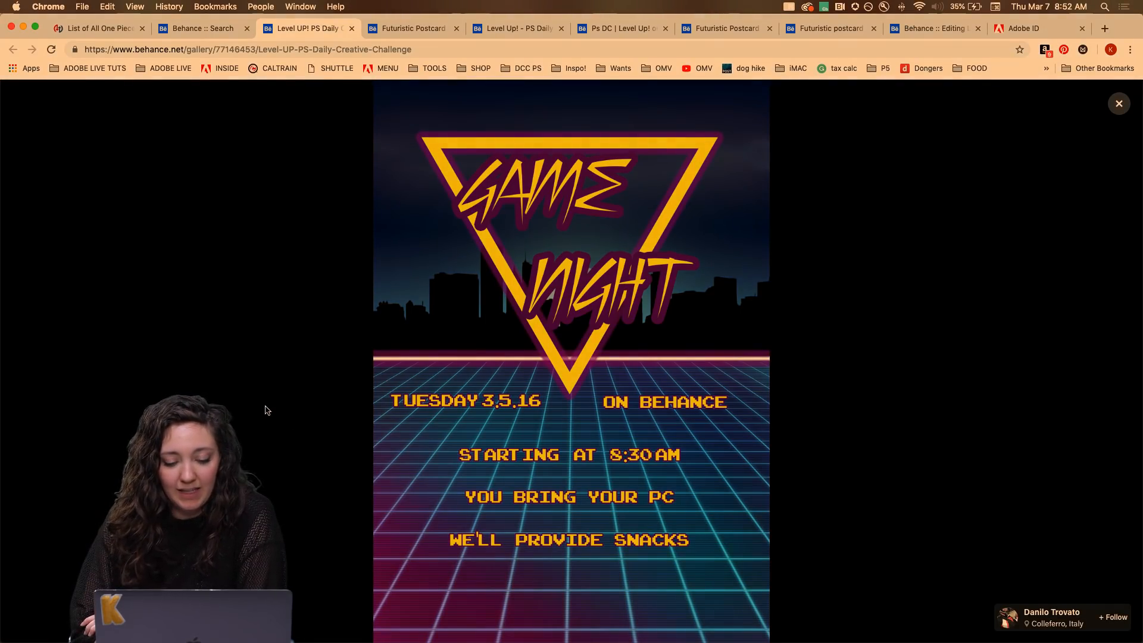
key("Right")
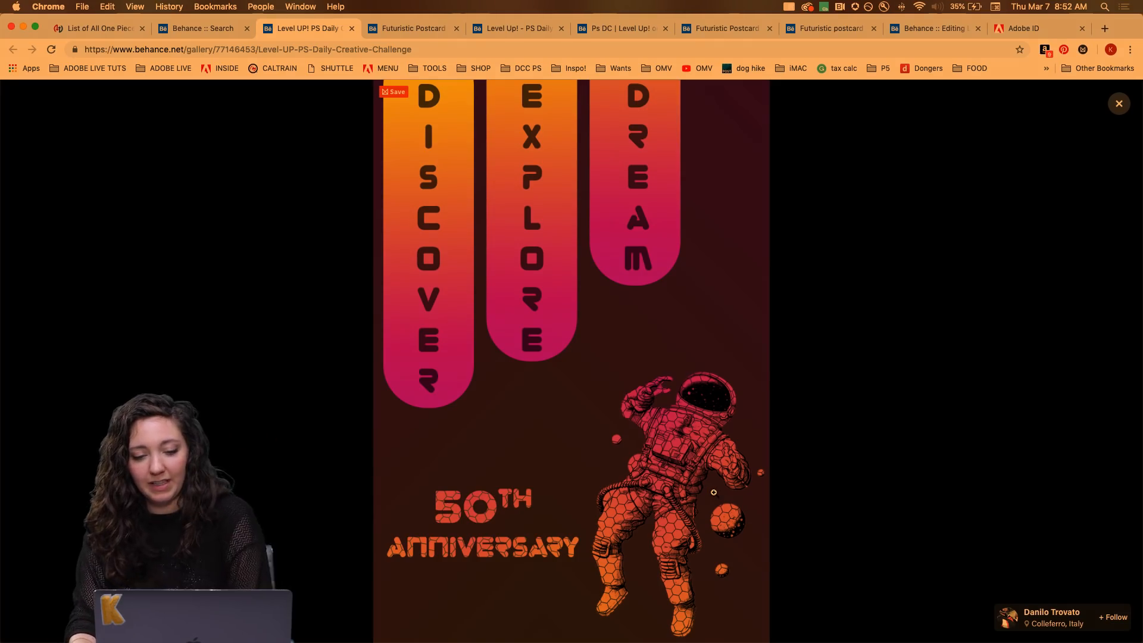
Disable the f.lux screen tint so the artwork shows in its true colours.
left_click(868, 7)
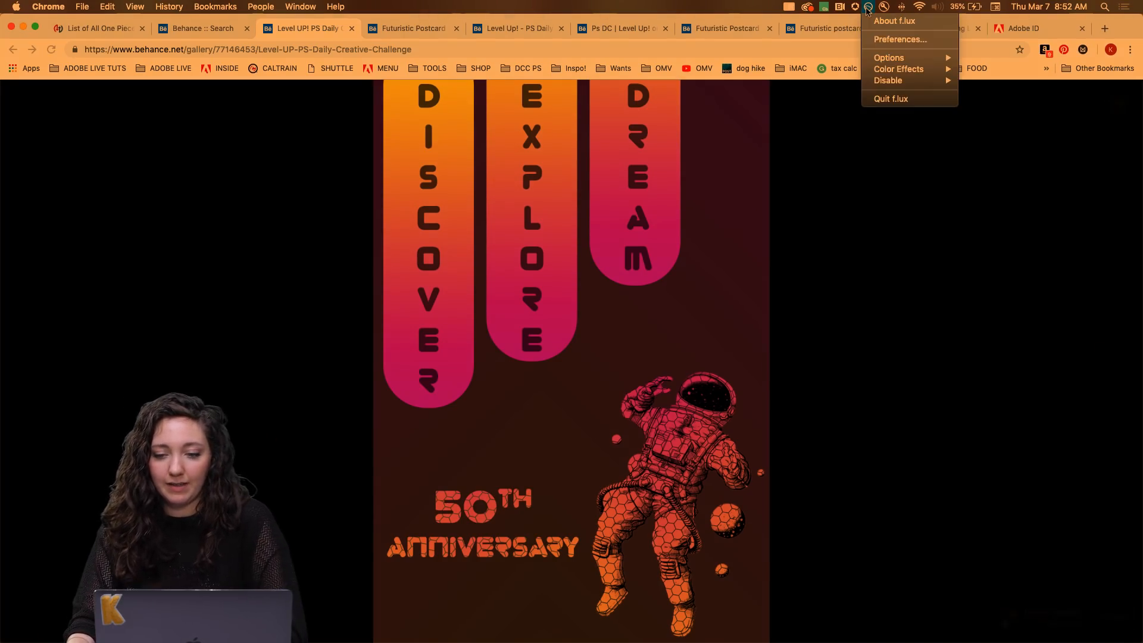
mouse_move(884, 82)
left_click(982, 82)
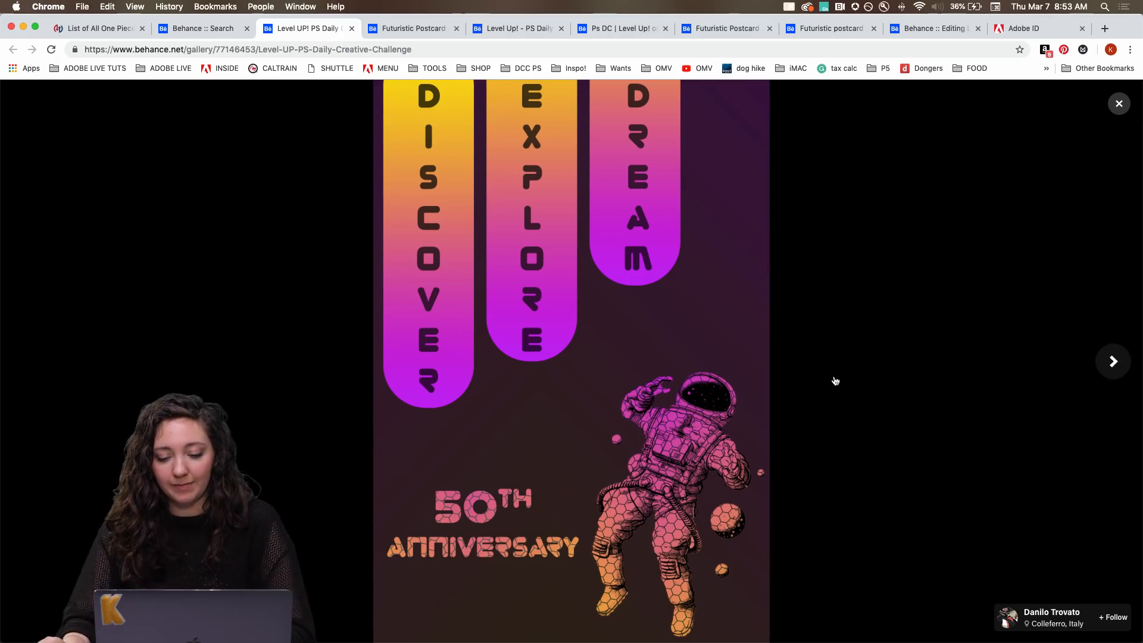
Close the enlarged poster view and appreciate the "Level UP! PS Daily Creative Challenge" project.
left_click(1119, 103)
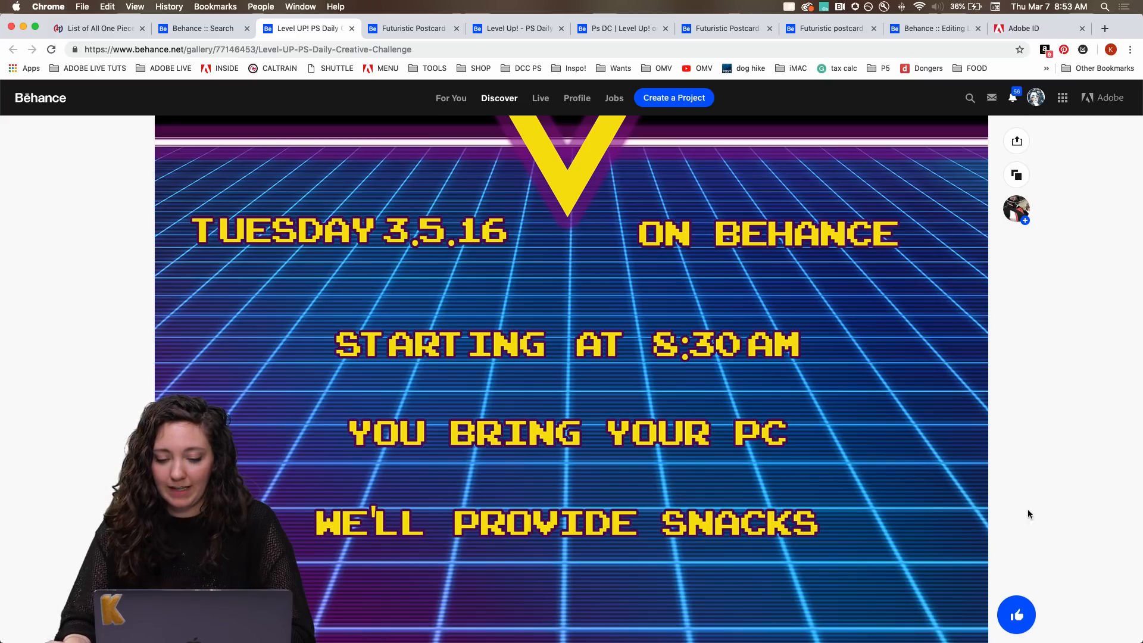
left_click(1016, 614)
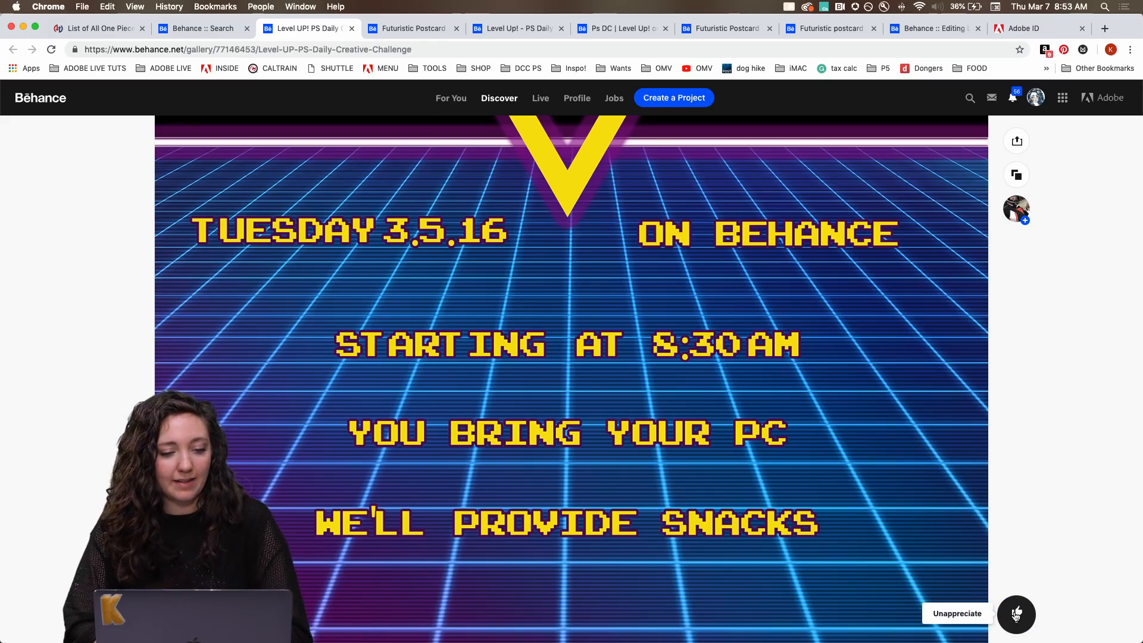
Switch to the "Futuristic Postcard (Day 2)" project and examine its "Wish You Were Here!" design.
key("ctrl+Tab")
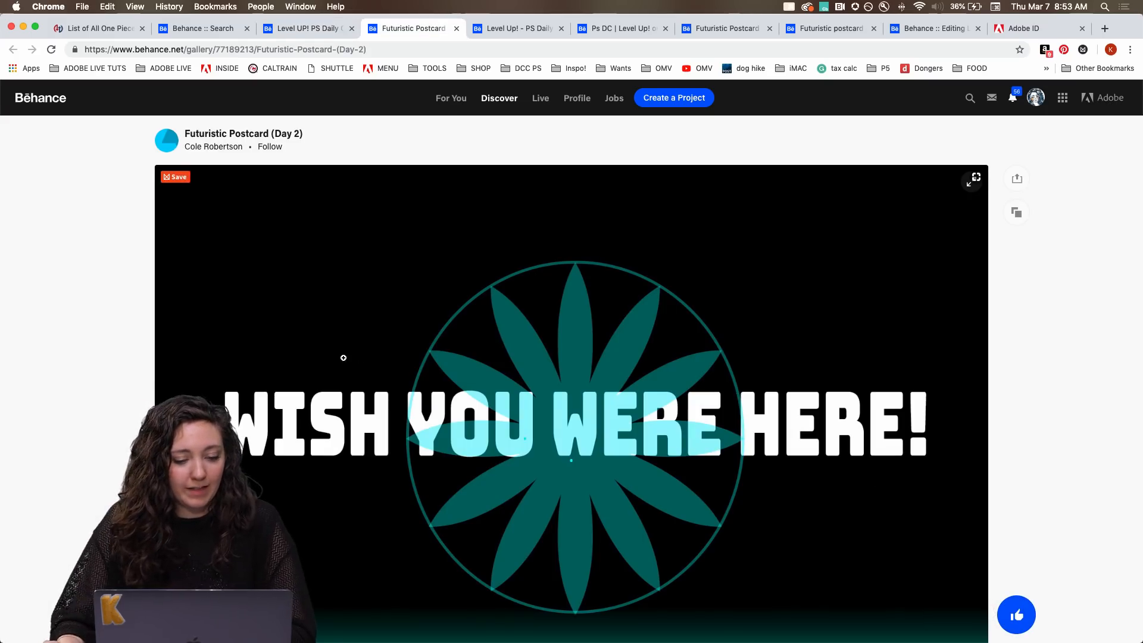
scroll(343, 357, "down", 10)
scroll(344, 357, "up", 7)
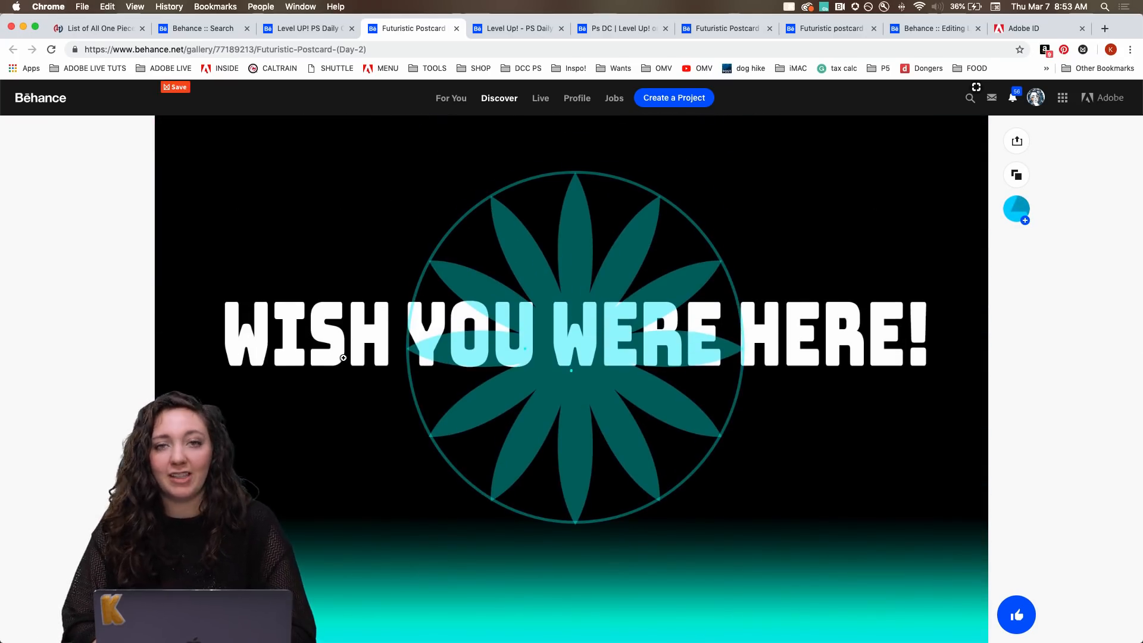
Switch to "Level Up! - PS Daily Challenge" and examine the Day 1 game invite banners in all their formats.
key("ctrl+Tab")
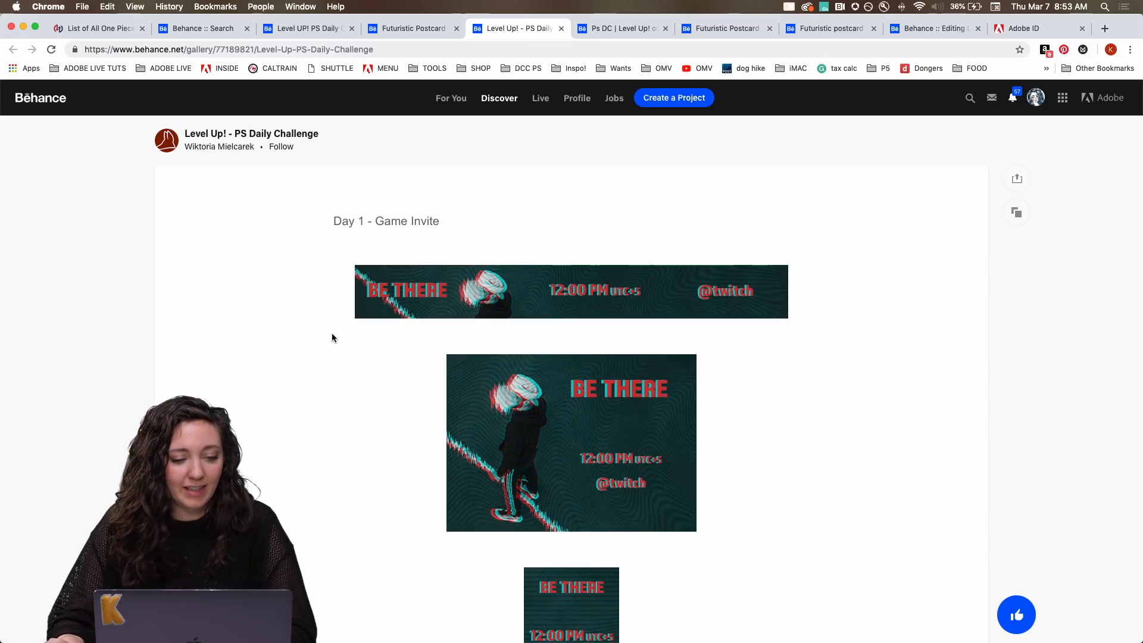
scroll(332, 337, "down", 6)
scroll(332, 338, "down", 3)
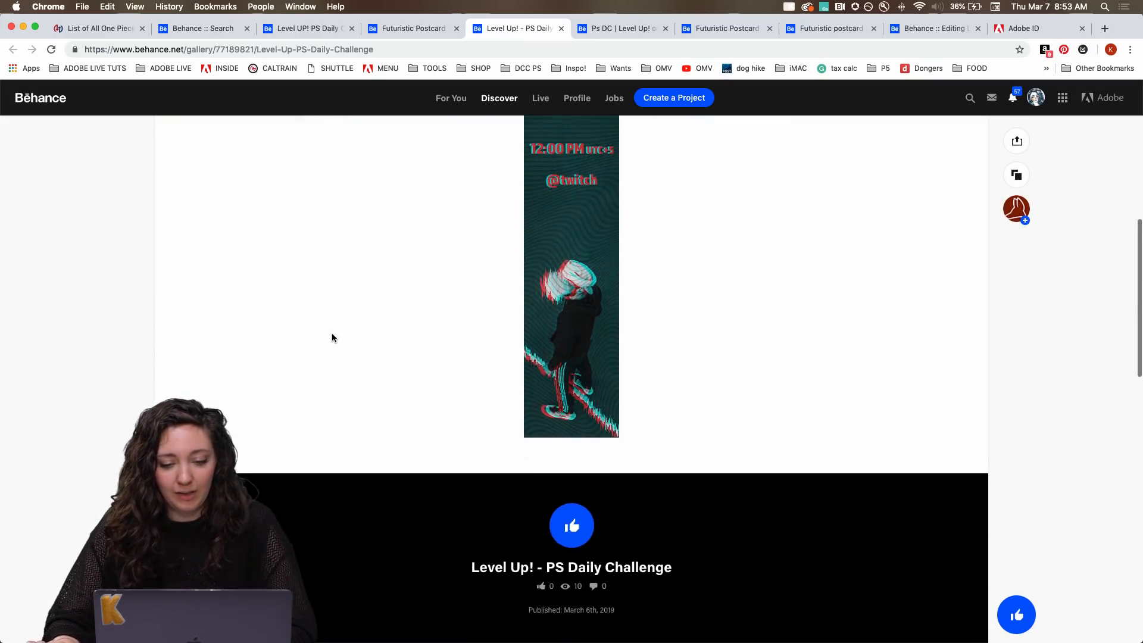
scroll(332, 338, "up", 6)
scroll(332, 337, "up", 3)
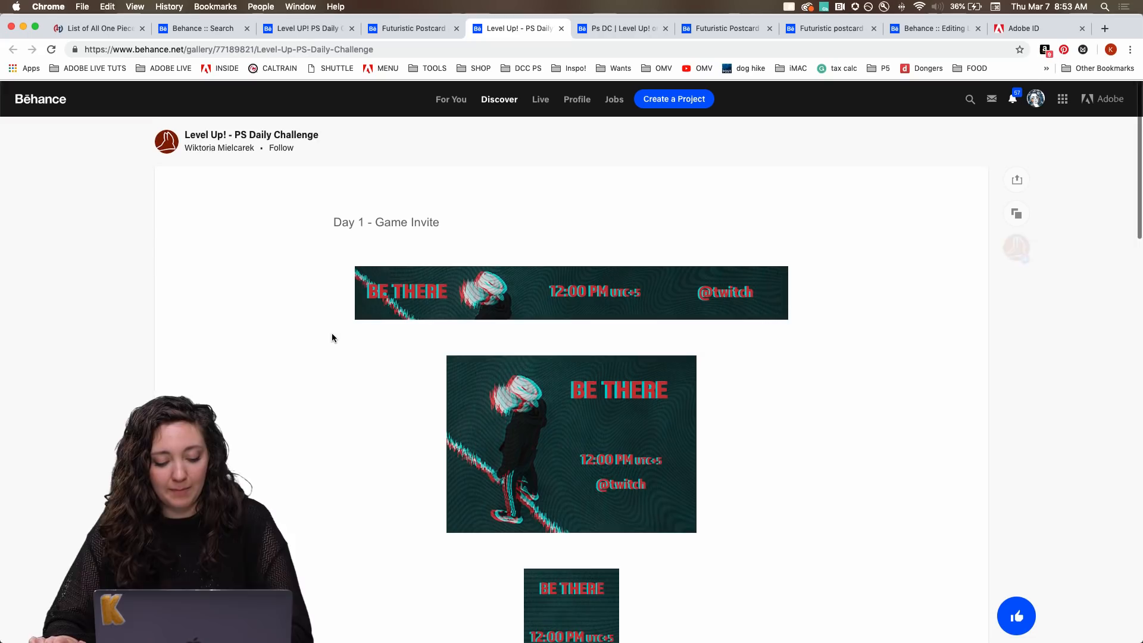
key("super+r")
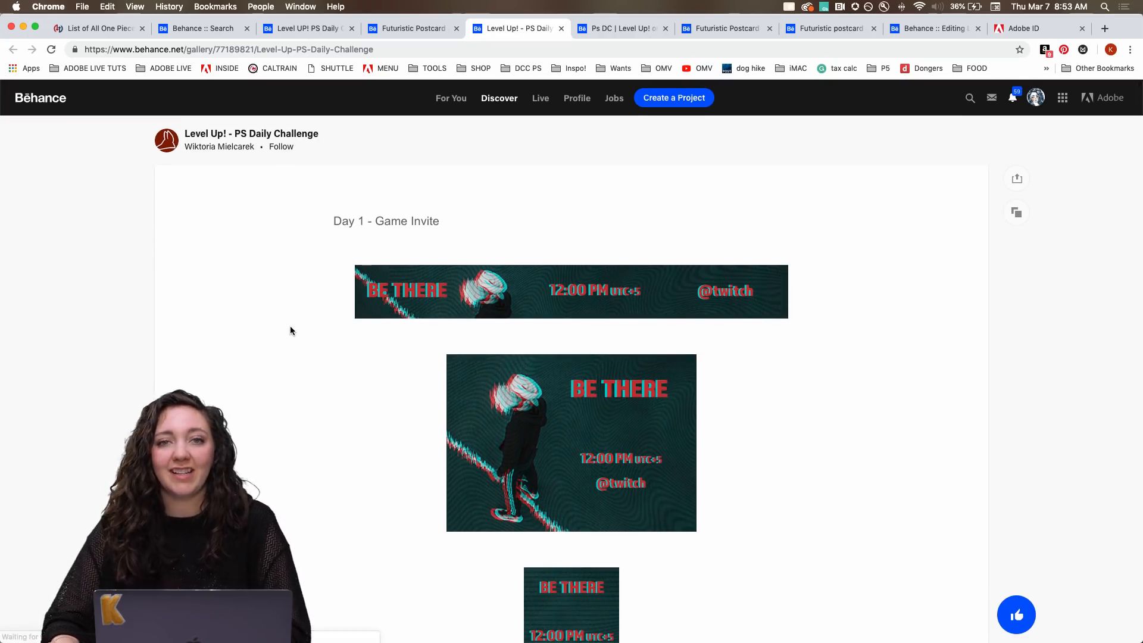
scroll(263, 368, "down", 4)
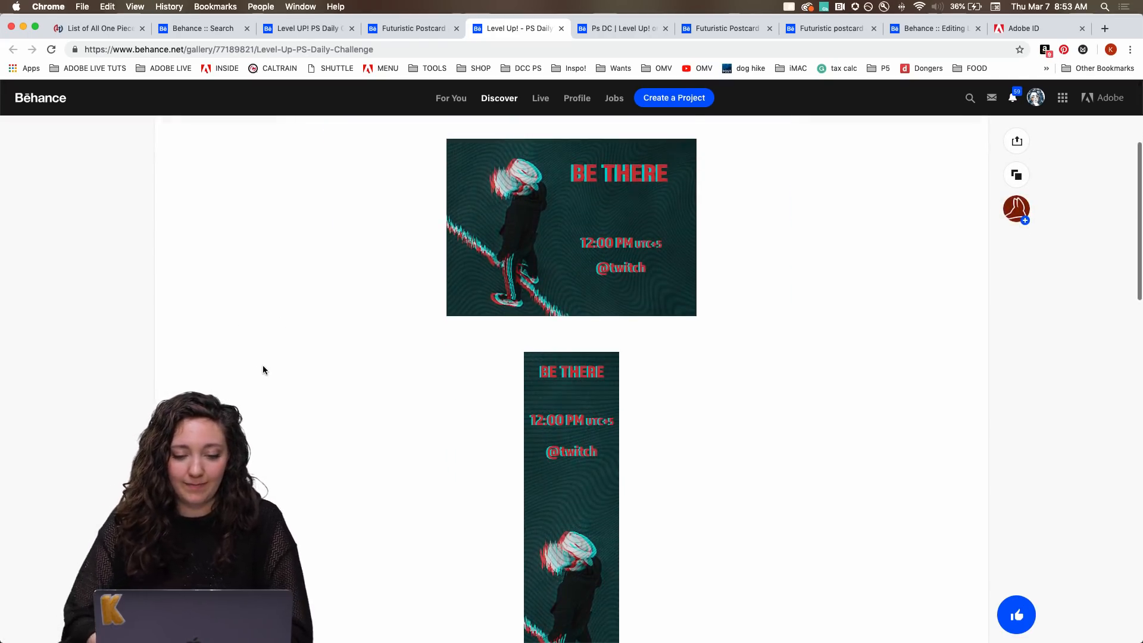
scroll(262, 370, "down", 3)
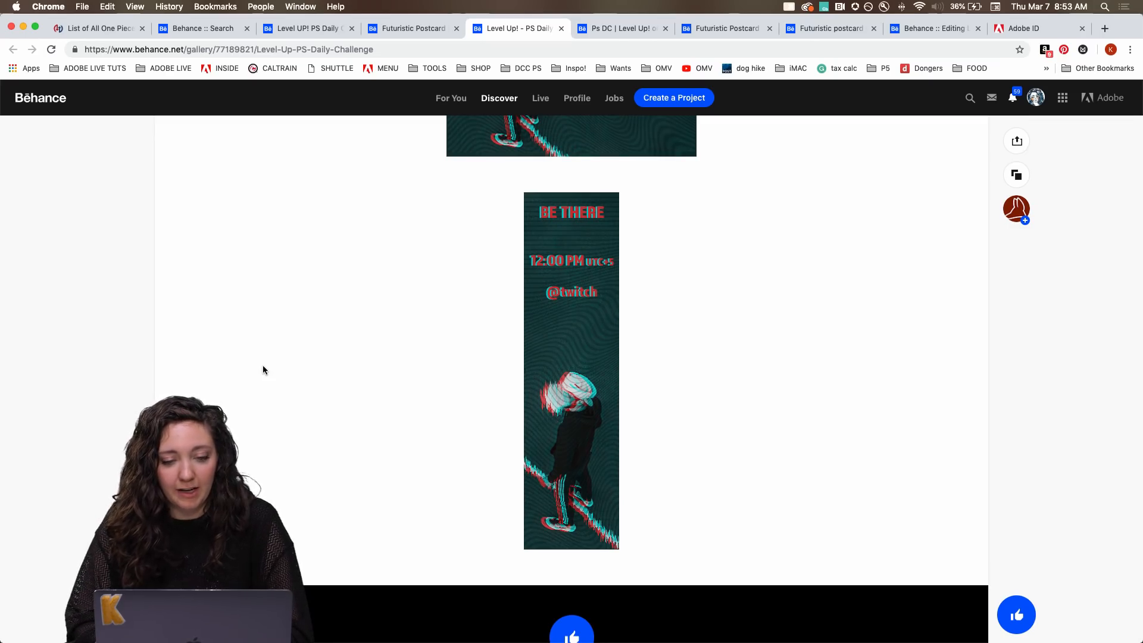
Switch to the "Ps DC | Level Up!" project and view its "Welcome to the Future" image enlarged.
key("ctrl+Tab")
scroll(161, 336, "down", 12)
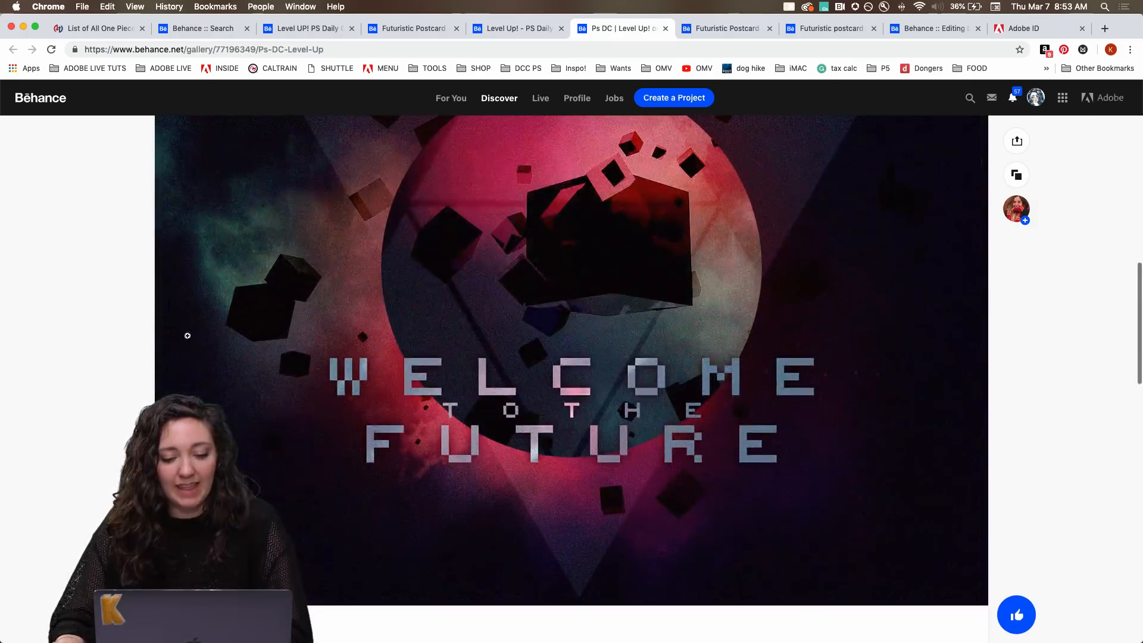
left_click(187, 336)
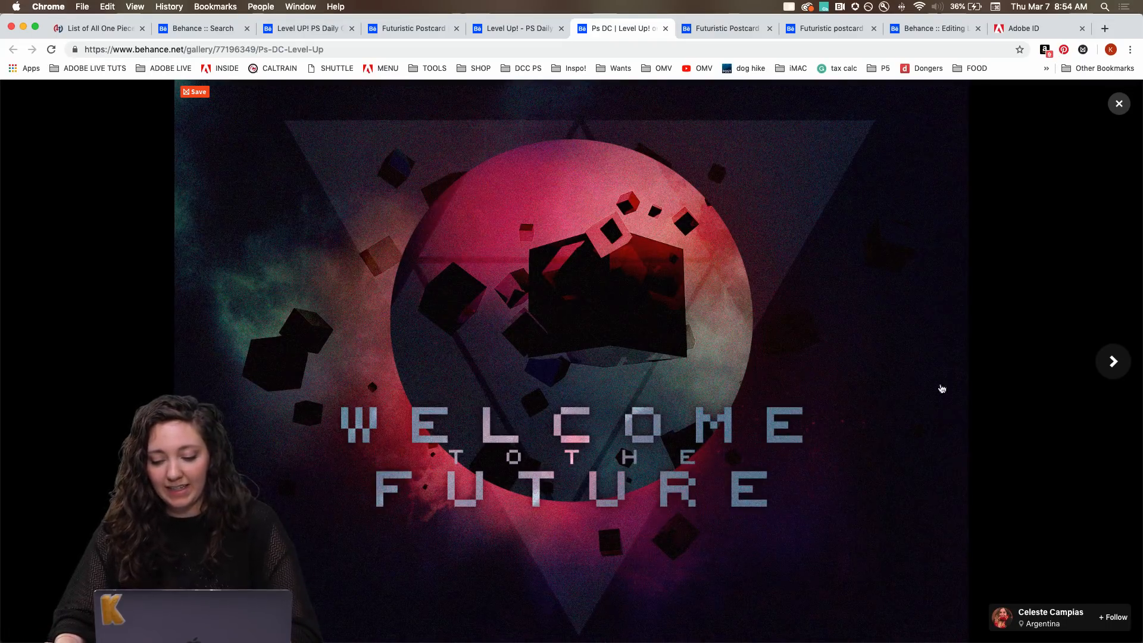
Switch to the "Futuristic Postcard" project and examine its "Let the future begin" artwork.
key("ctrl+Tab")
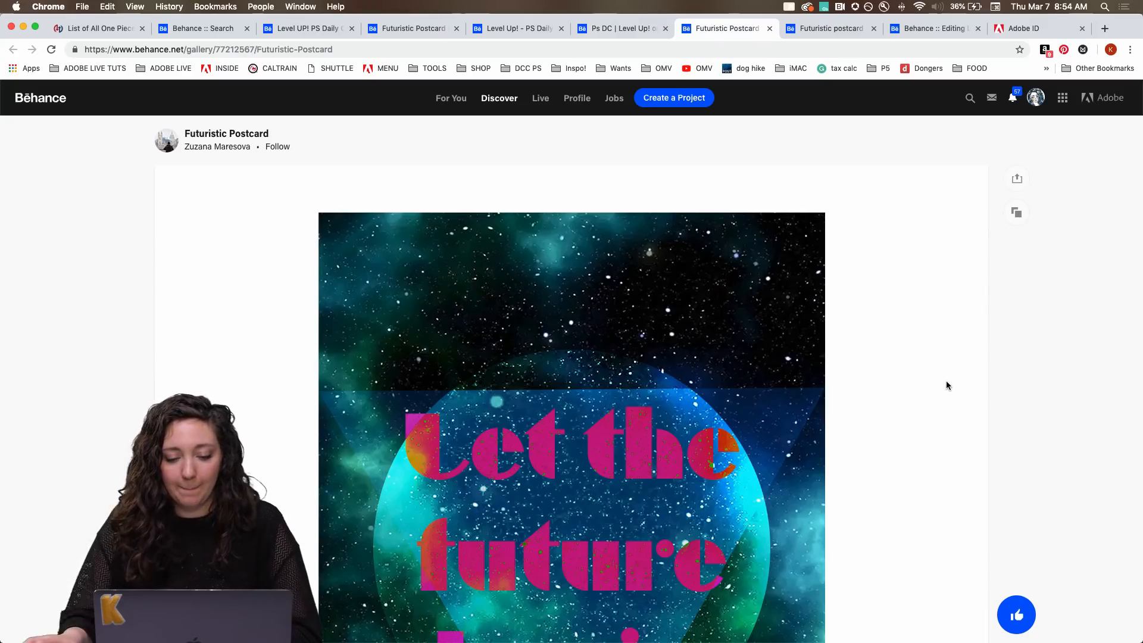
scroll(262, 460, "down", 5)
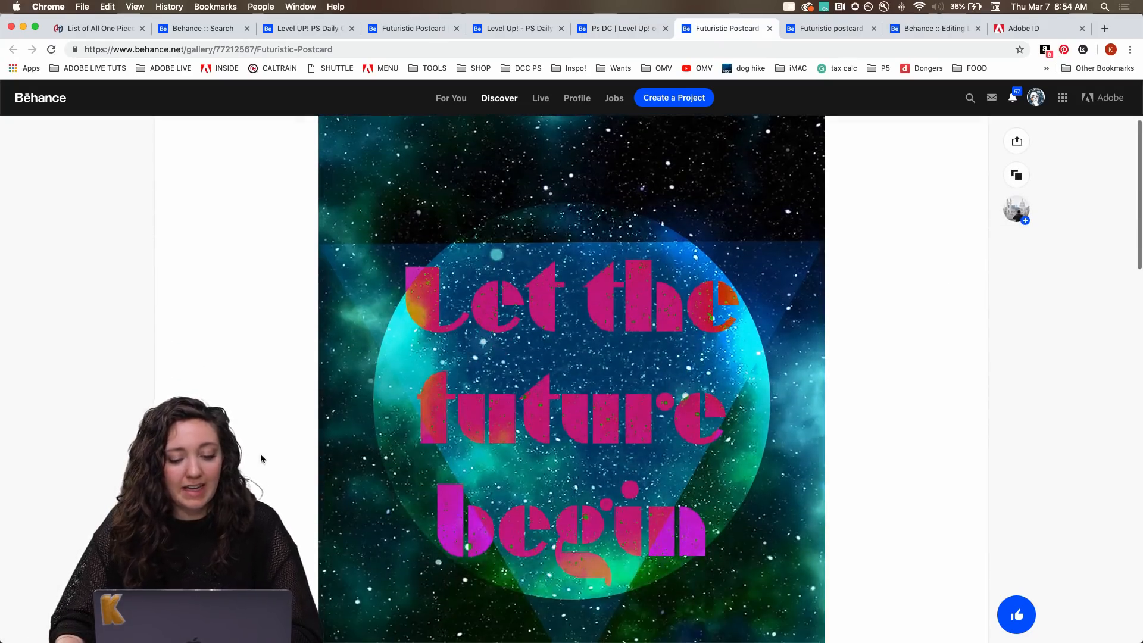
scroll(261, 458, "down", 3)
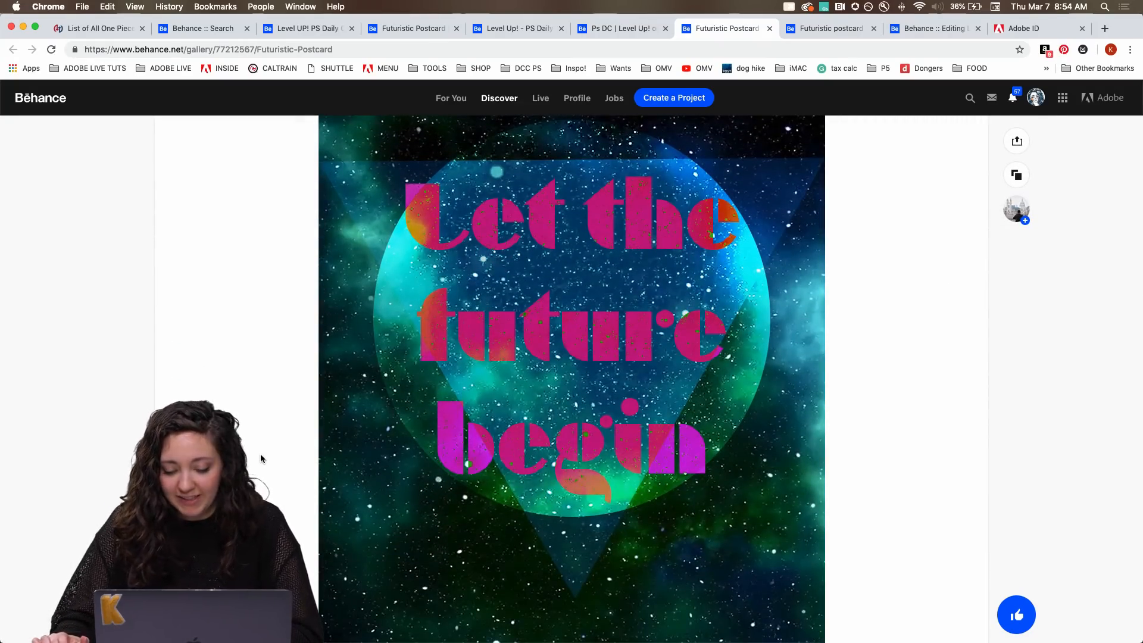
scroll(261, 458, "down", 4)
scroll(261, 458, "up", 6)
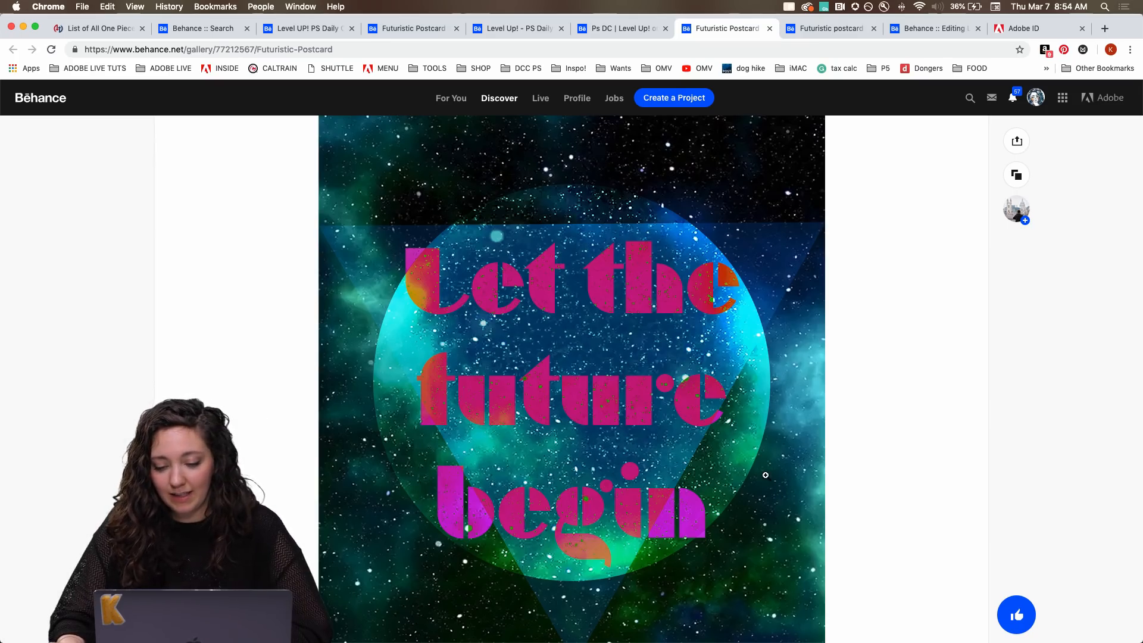
scroll(766, 475, "down", 2)
scroll(765, 475, "down", 1)
scroll(765, 475, "up", 3)
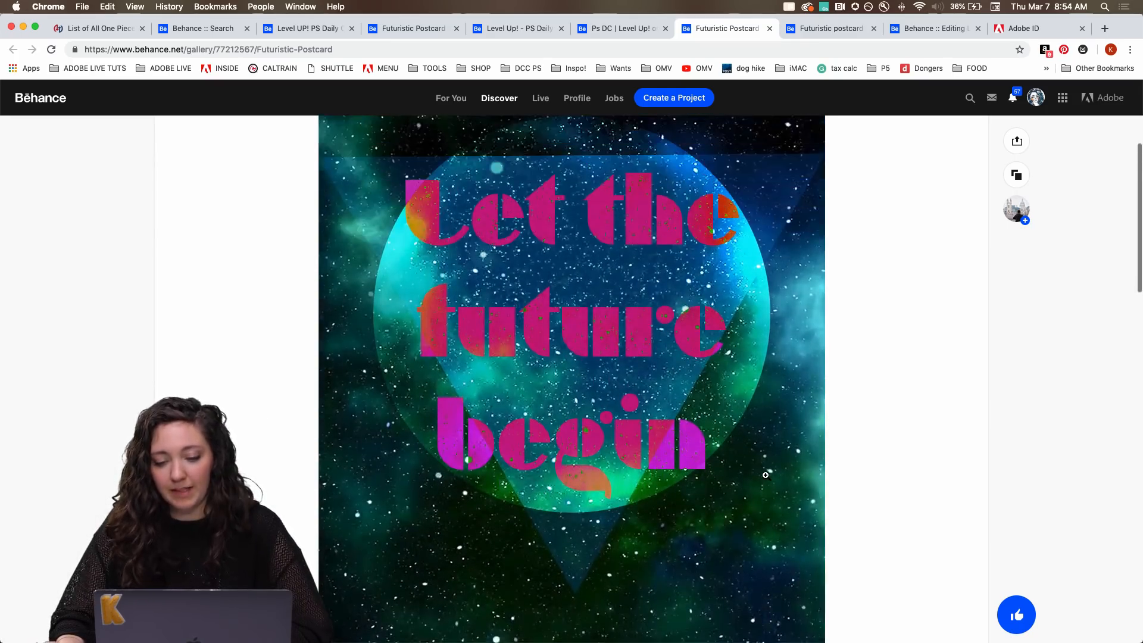
Finish examining "Let the future begin", then switch to the other "Futuristic postcard" project and view its "Hello" artwork enlarged.
scroll(765, 475, "up", 3)
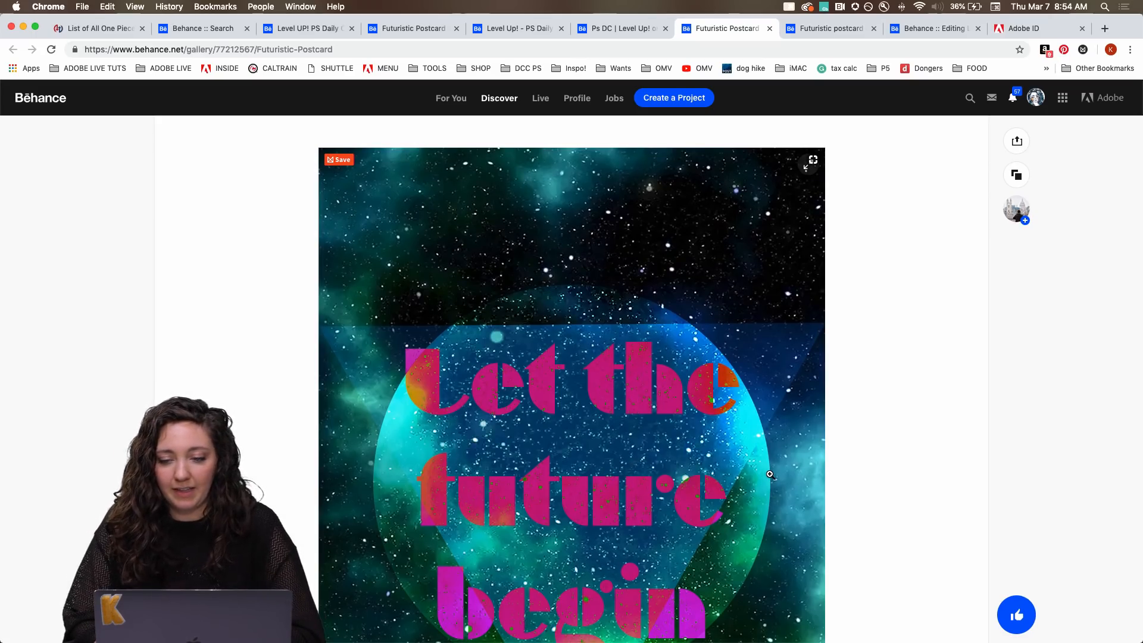
key("ctrl+Tab")
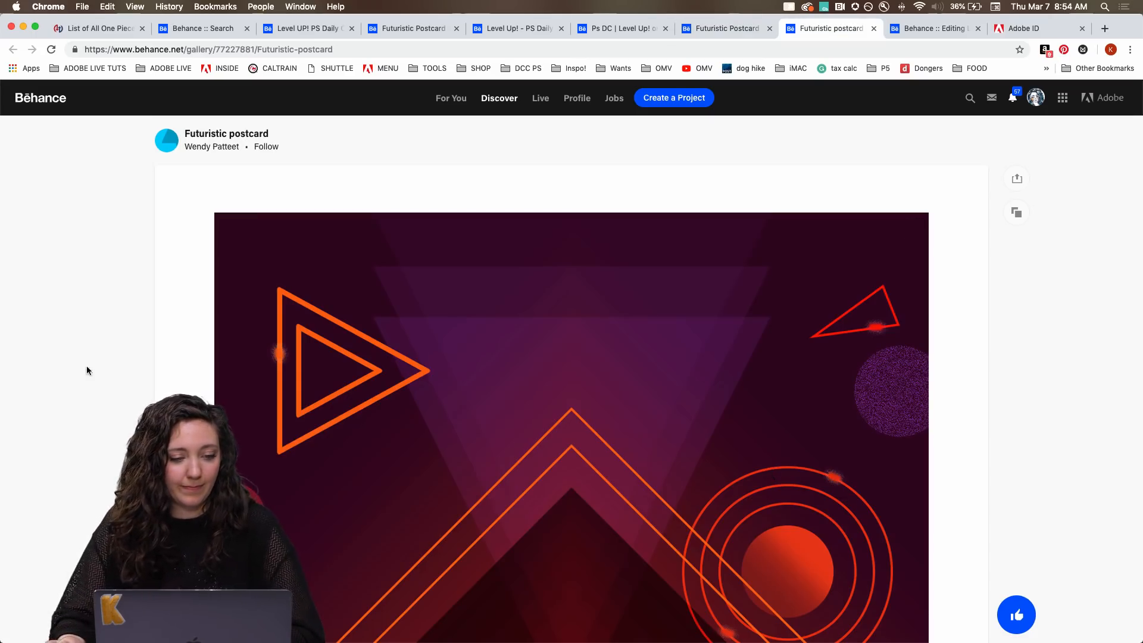
scroll(124, 390, "down", 1)
scroll(123, 390, "down", 5)
left_click(311, 390)
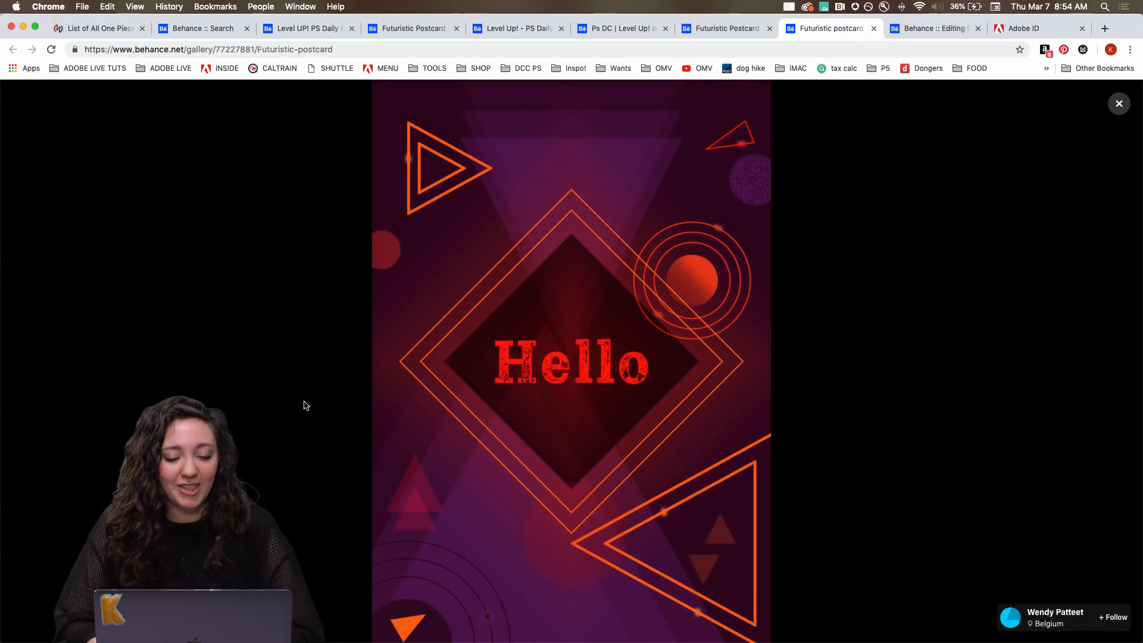
key("Right")
key("Left")
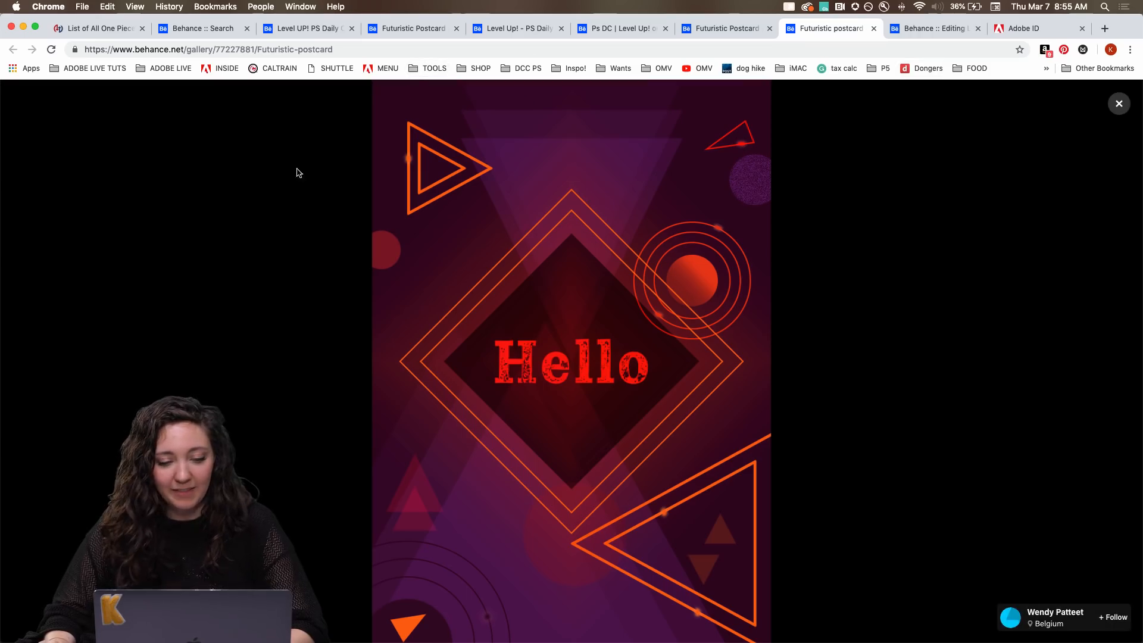
Return to the Behance search results for PSDAILYCHALLENGE projects and show the beginning of the listing.
left_click(184, 31)
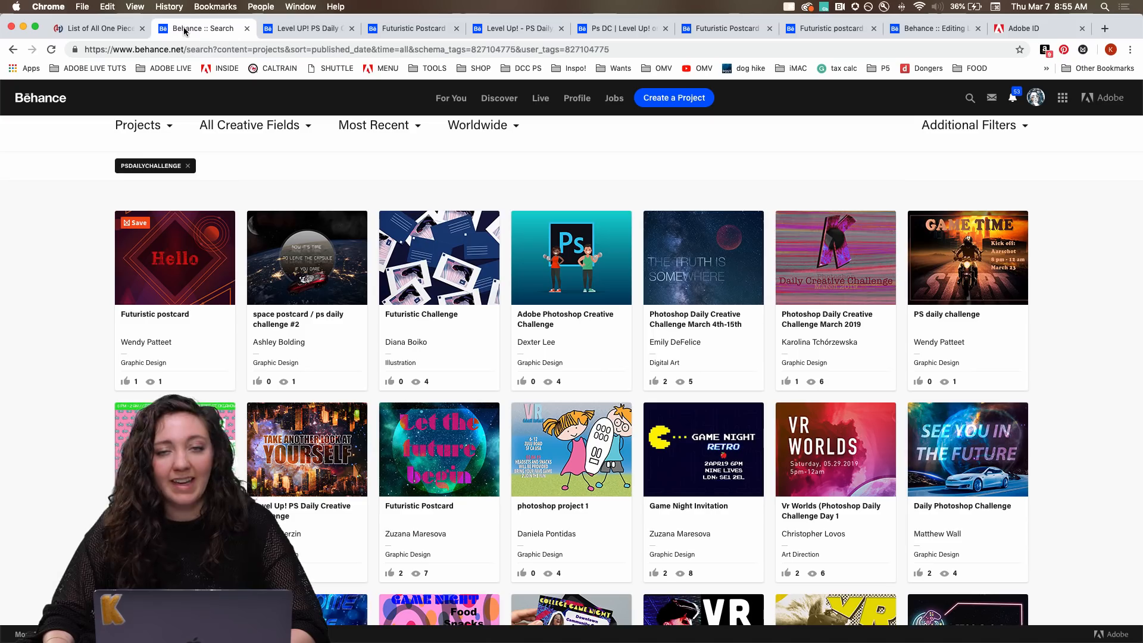
scroll(235, 210, "up", 3)
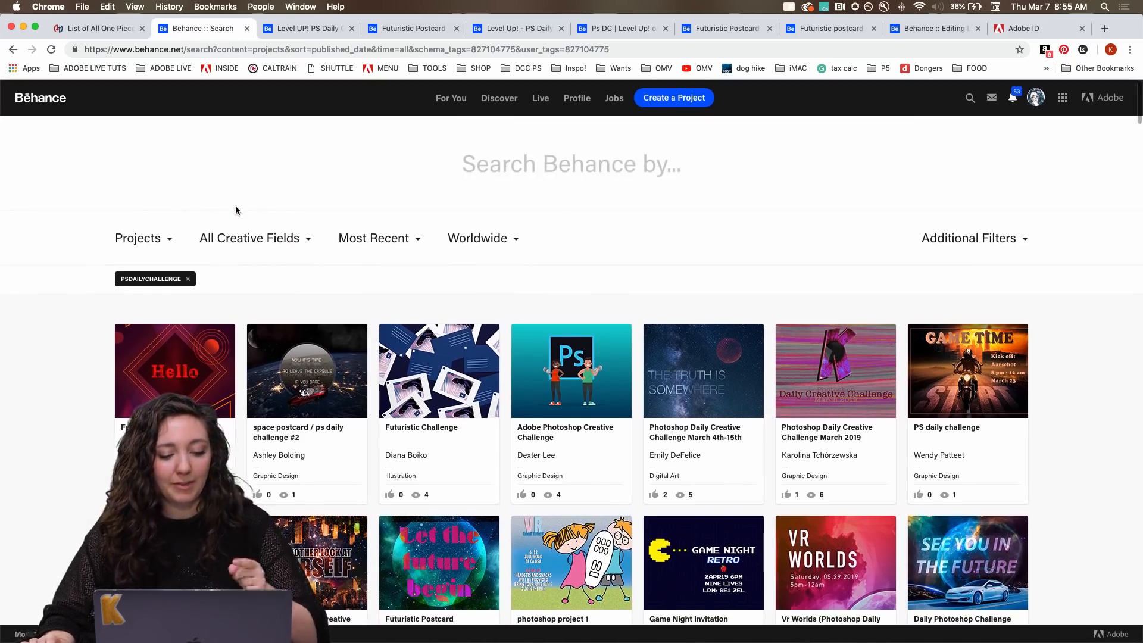